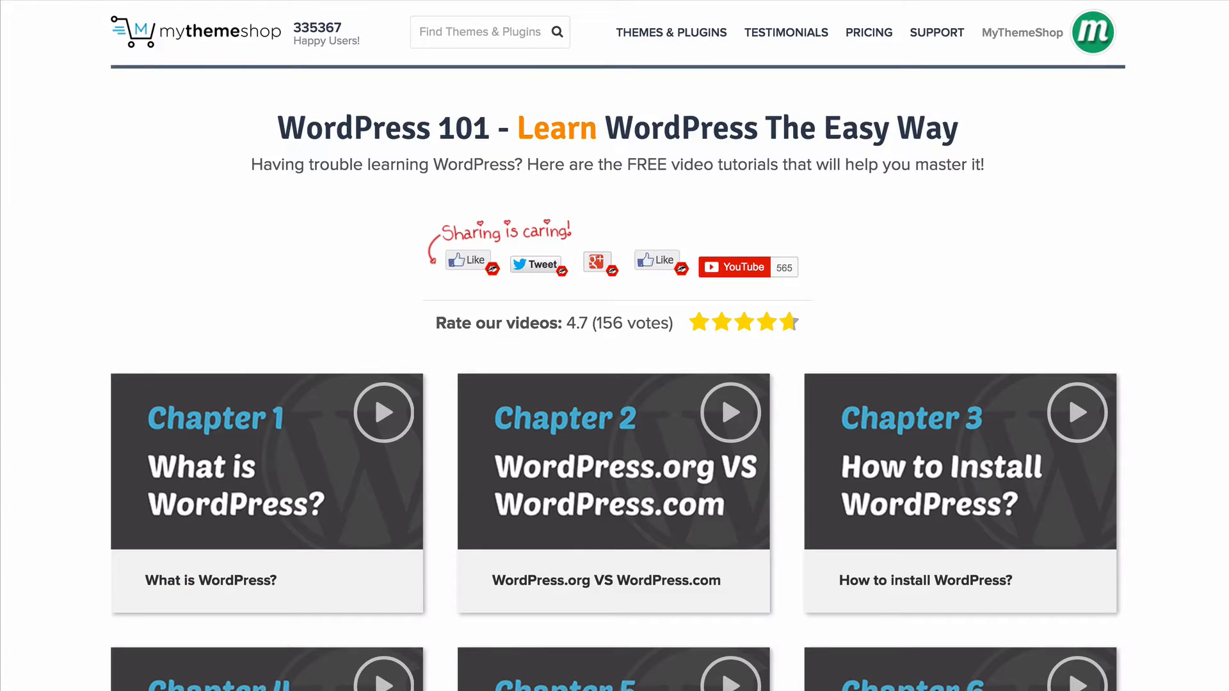
# - Look through the chapter list of the WordPress 101 and WordPress 201 video tutorials
pyautogui.scroll(-5, 617, 346)
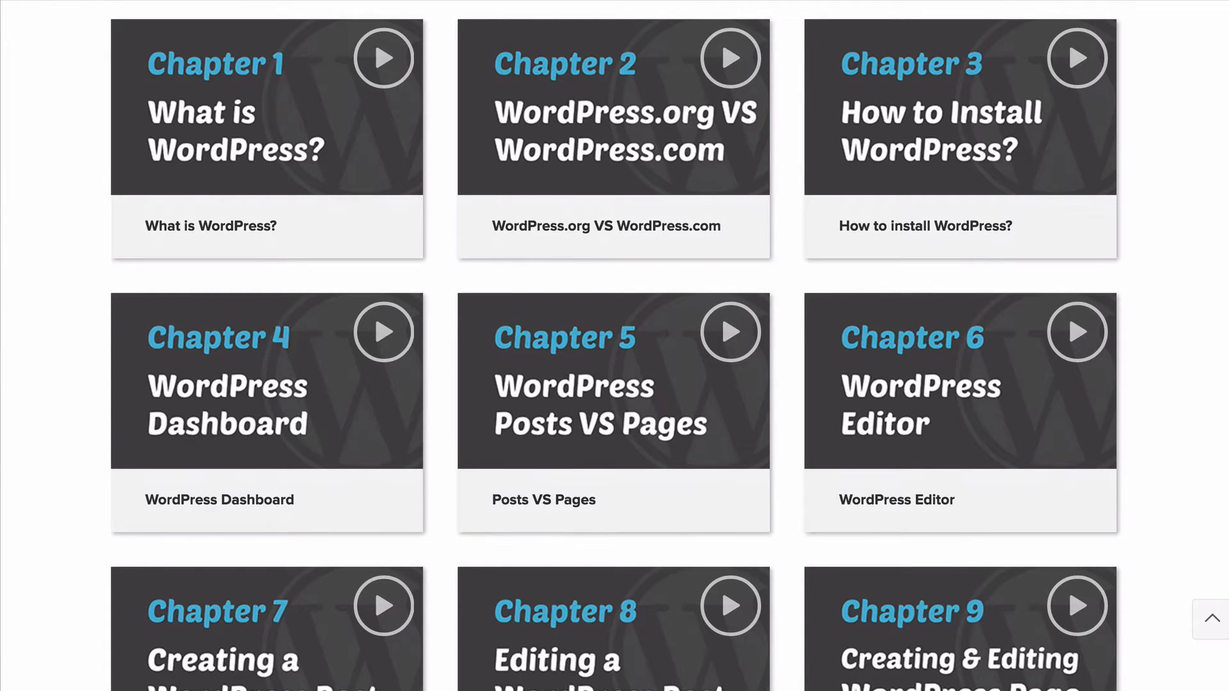
pyautogui.scroll(-7, 614, 346)
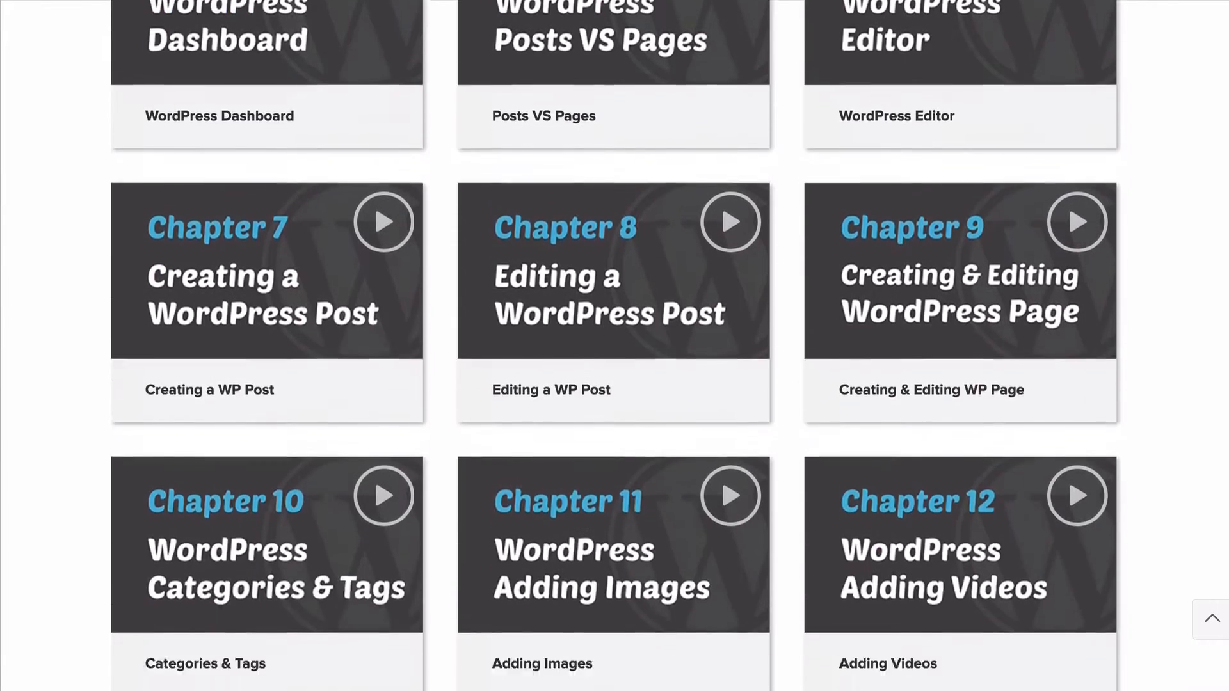
pyautogui.scroll(-9, 614, 346)
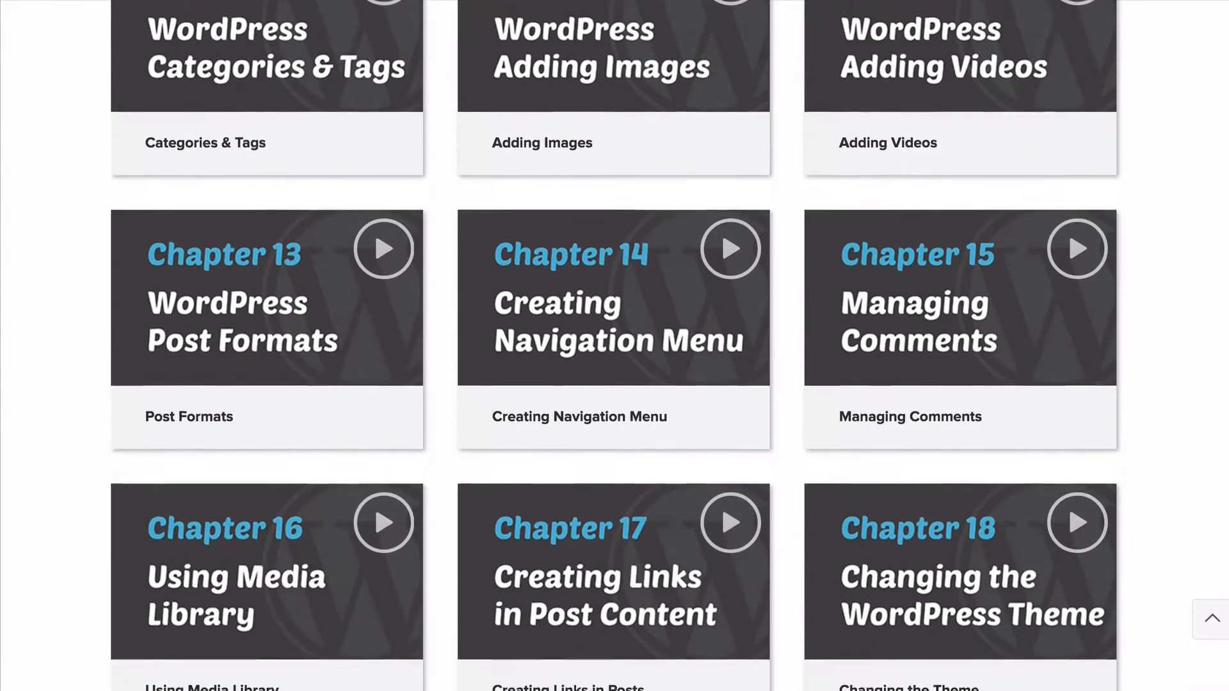
pyautogui.scroll(-8, 615, 346)
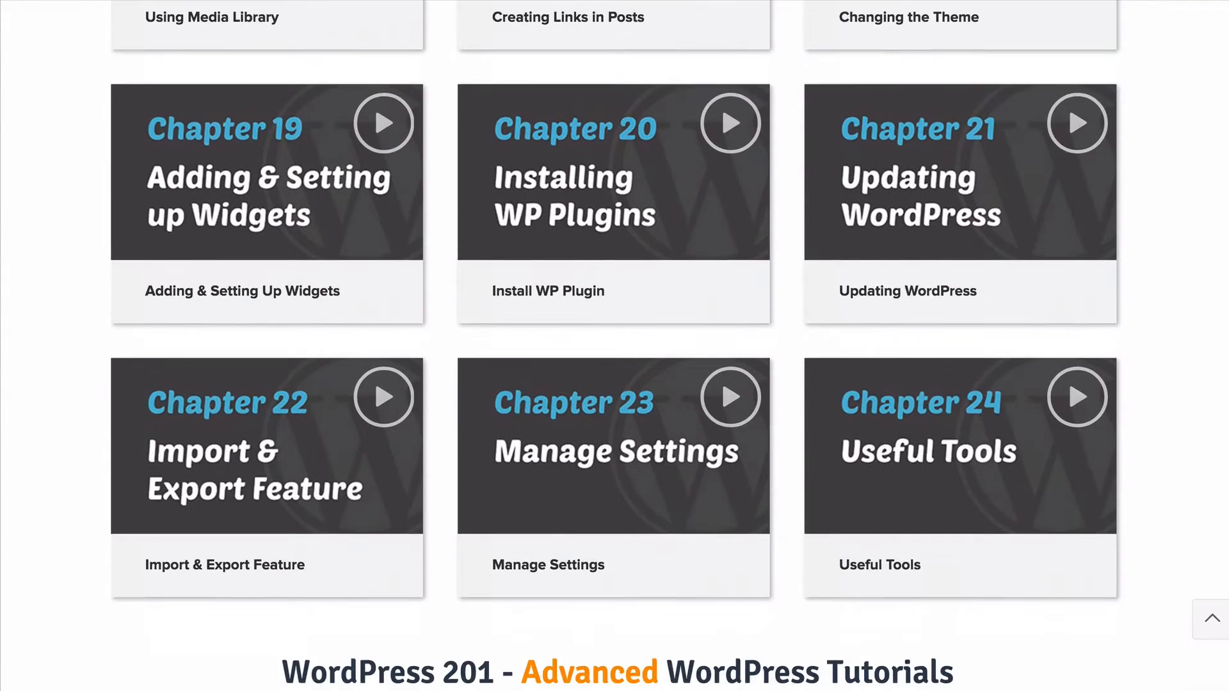
pyautogui.scroll(-8, 615, 345)
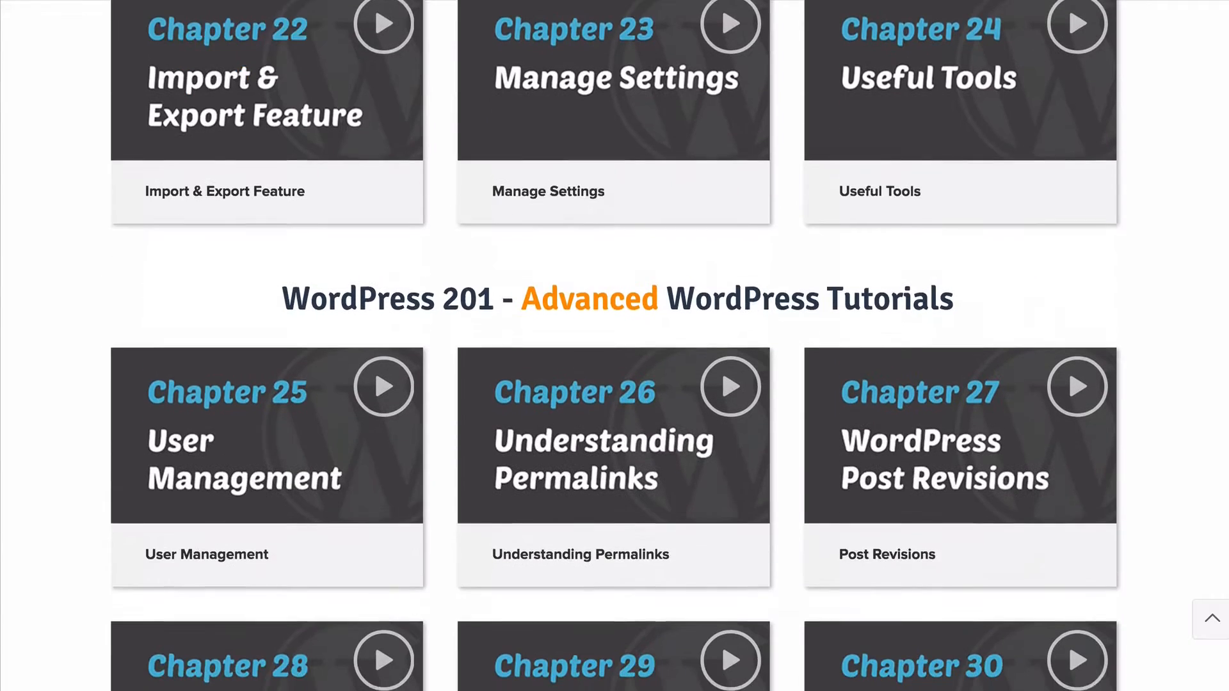
pyautogui.scroll(-1, 614, 346)
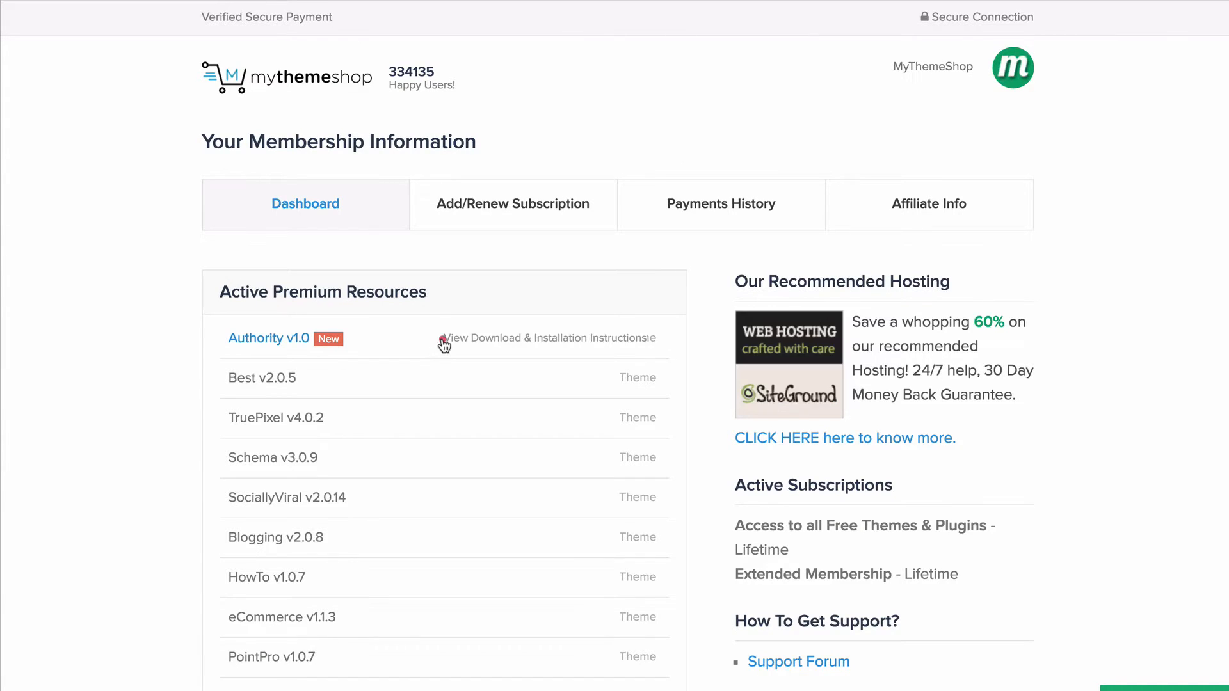
# - Download the Authority v1.0 theme files from the premium resources and save the Zip archive in the Downloads folder
pyautogui.click(444, 339)
pyautogui.scroll(-2, 445, 320)
pyautogui.scroll(-1, 486, 295)
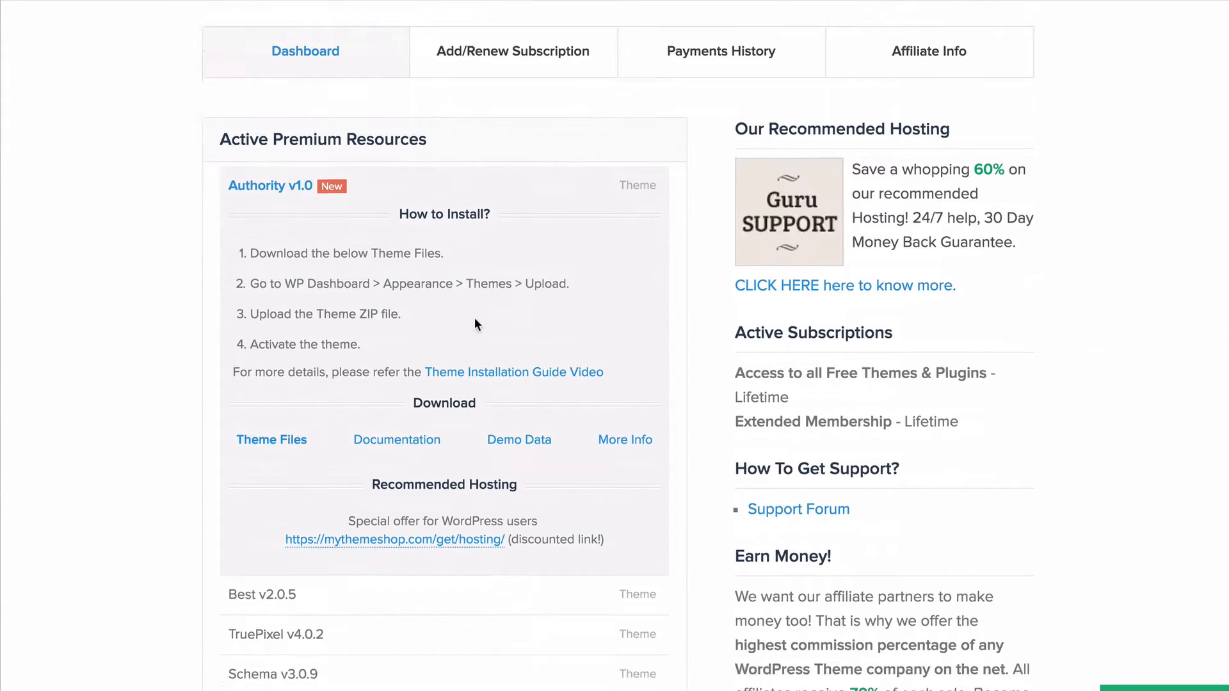
pyautogui.click(273, 392)
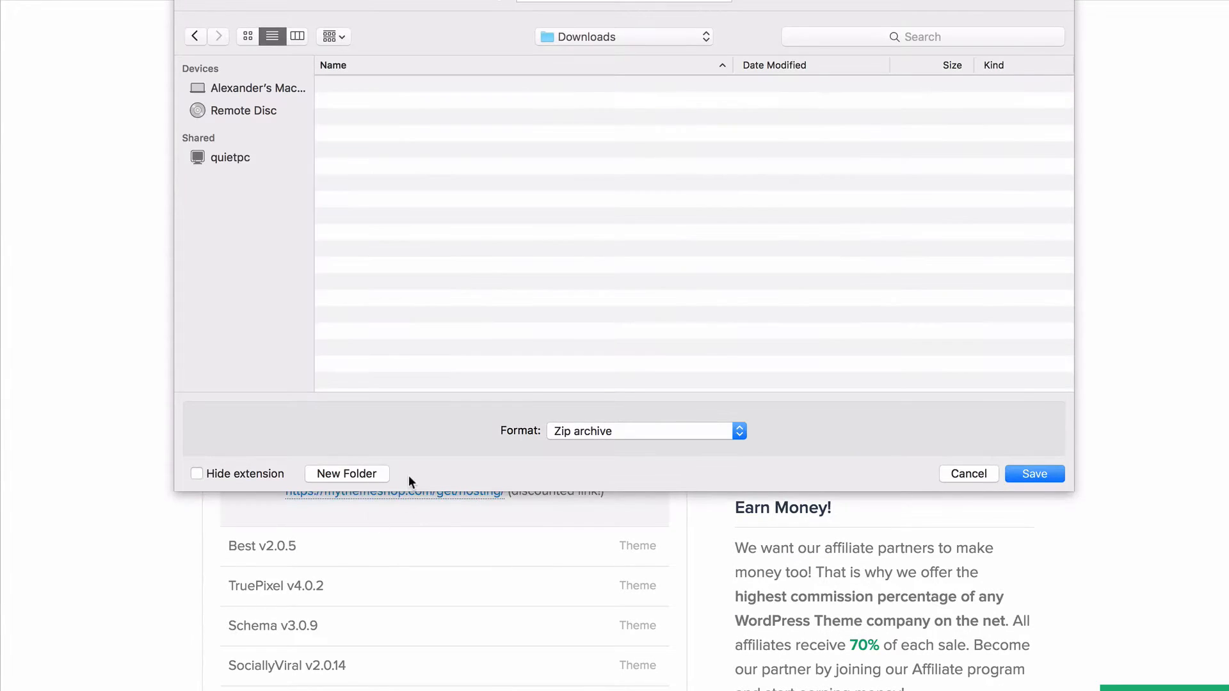
pyautogui.click(1028, 475)
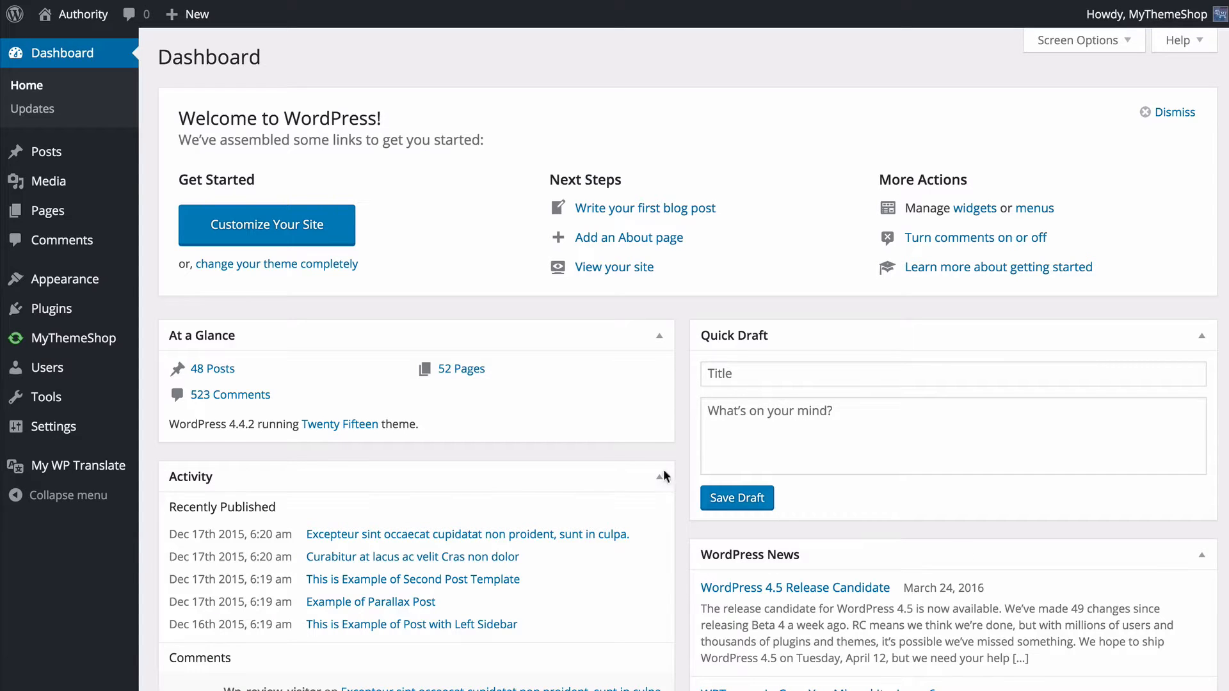
# - Upload mts_authority.zip as a new theme in the WordPress admin, install it and activate it
pyautogui.moveTo(119, 288)
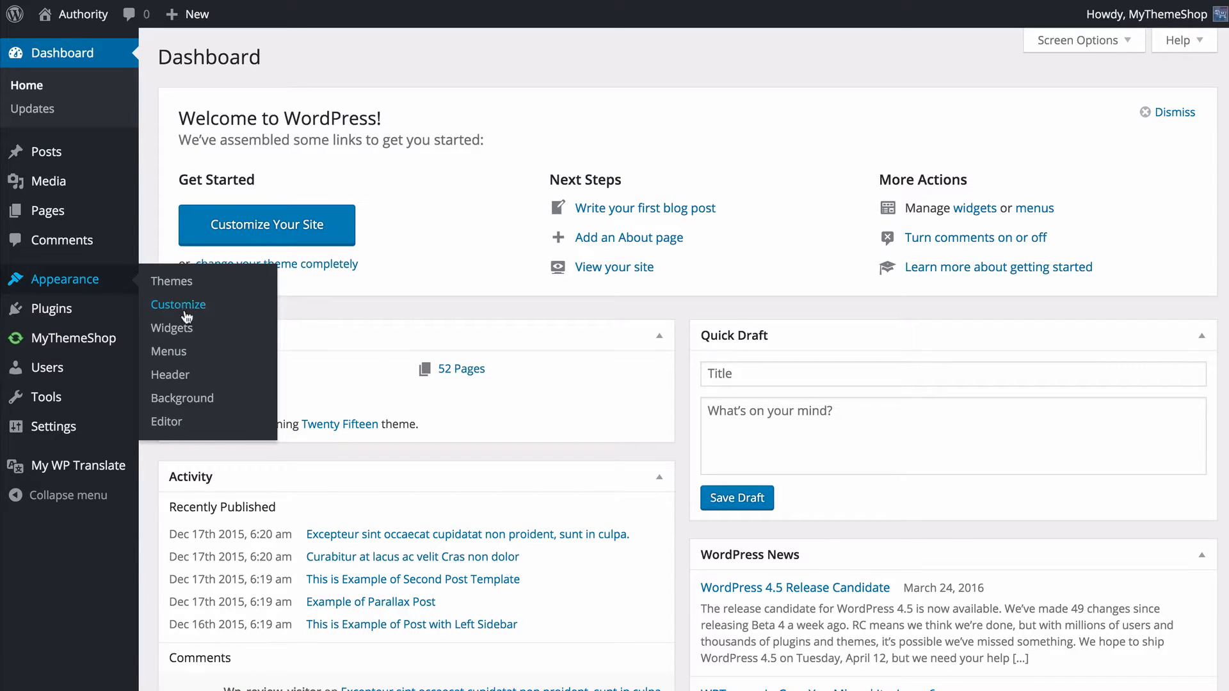
pyautogui.click(183, 290)
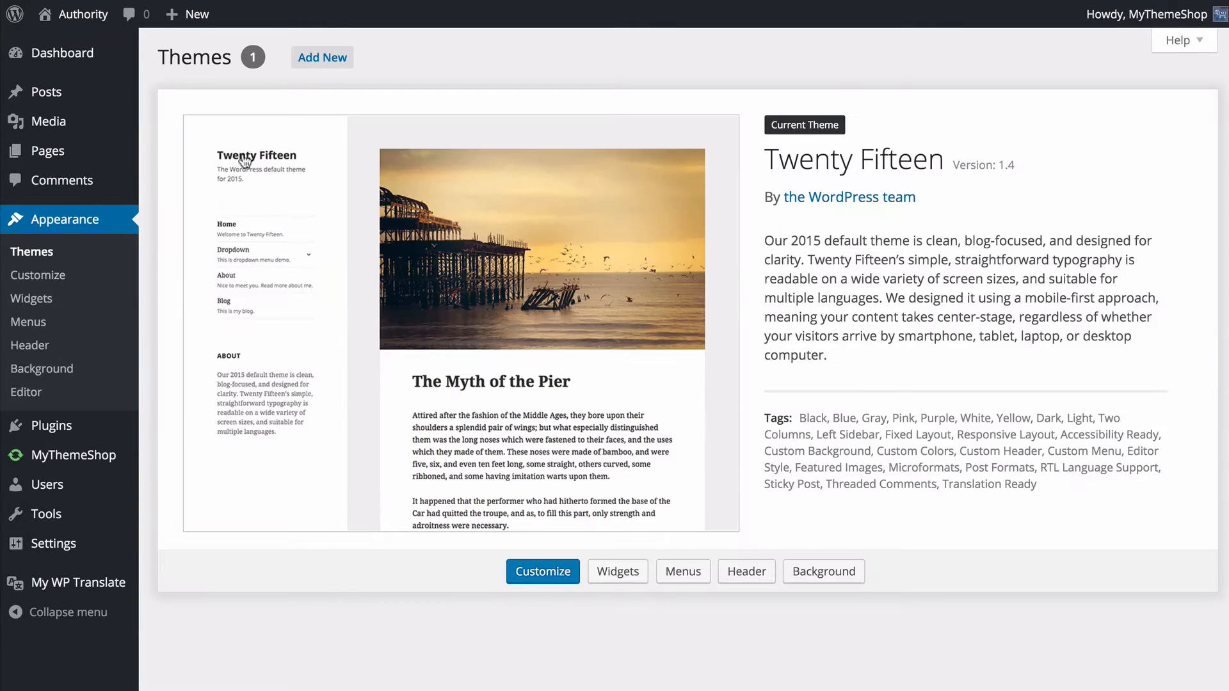
pyautogui.click(305, 59)
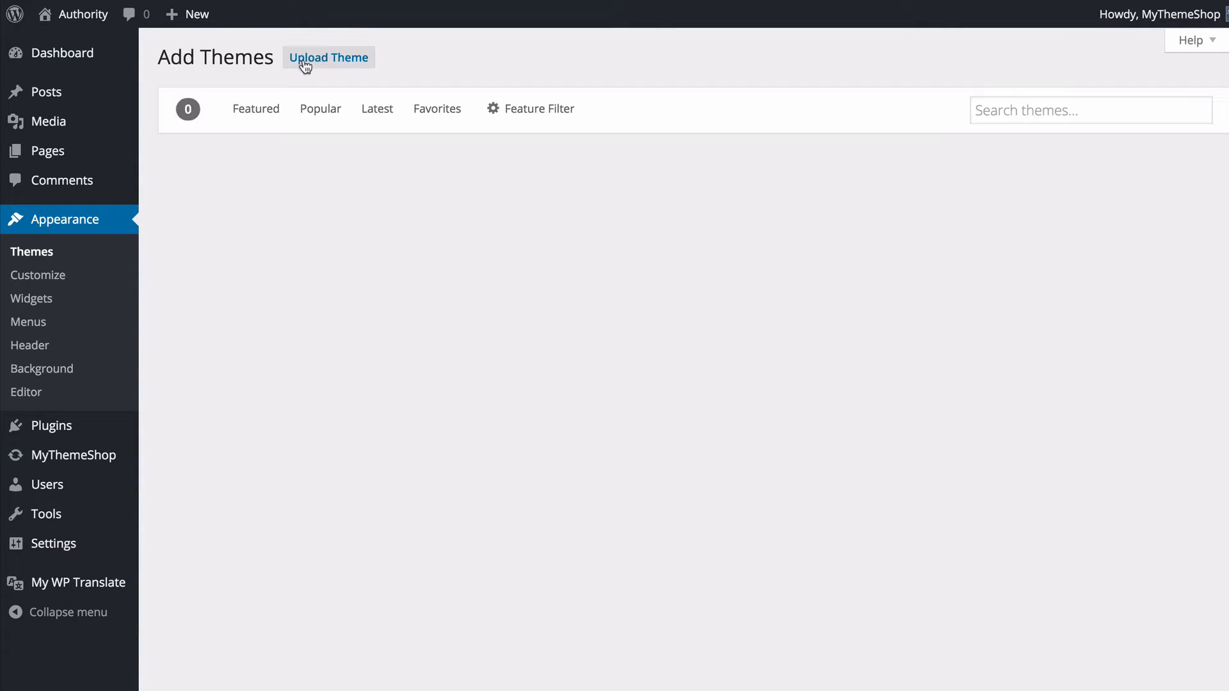
pyautogui.click(317, 61)
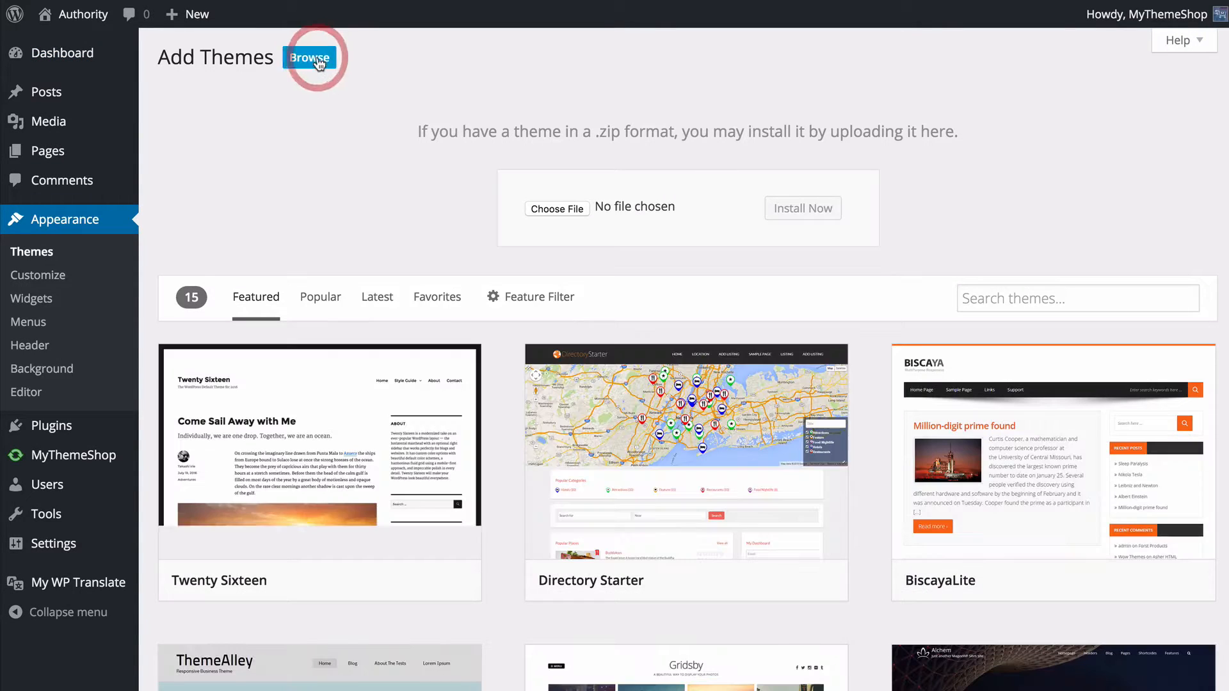
pyautogui.click(557, 209)
pyautogui.click(557, 39)
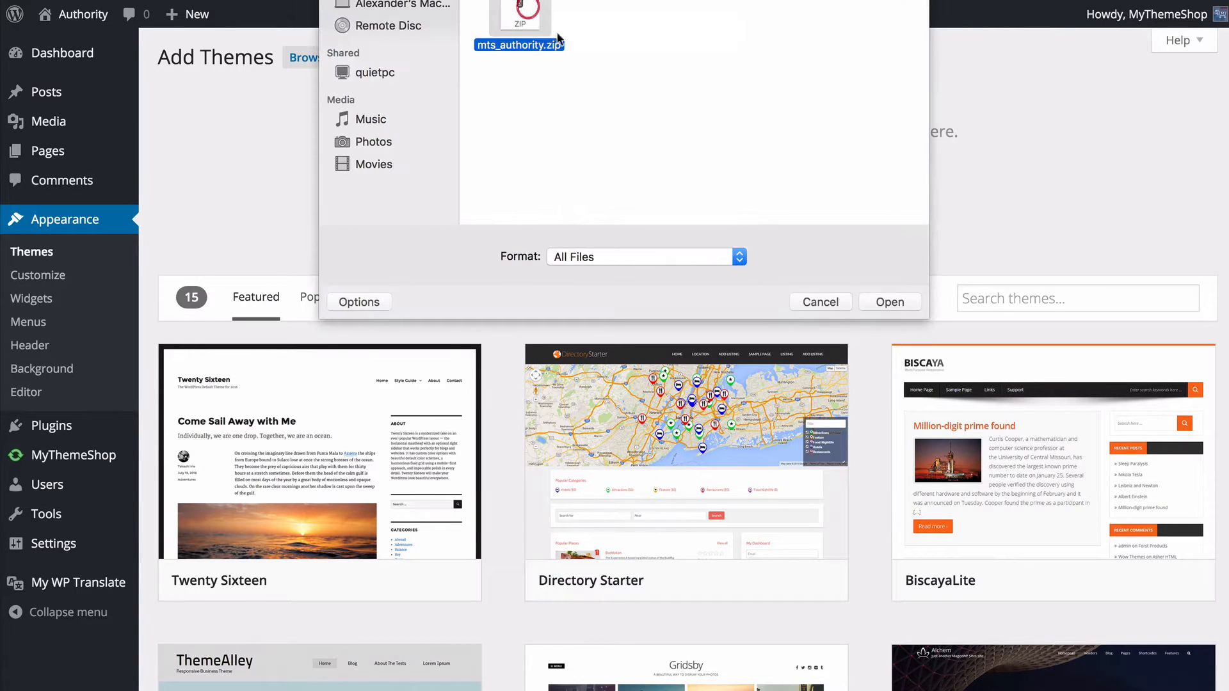
pyautogui.click(890, 301)
pyautogui.click(803, 218)
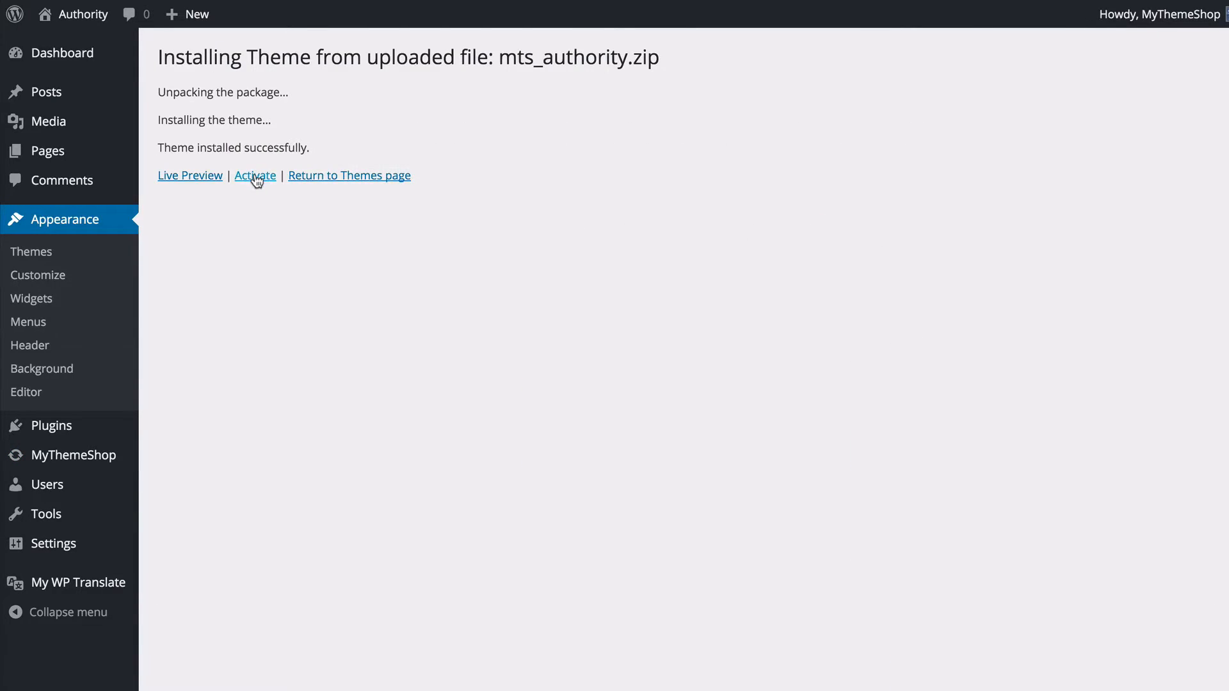
pyautogui.click(256, 177)
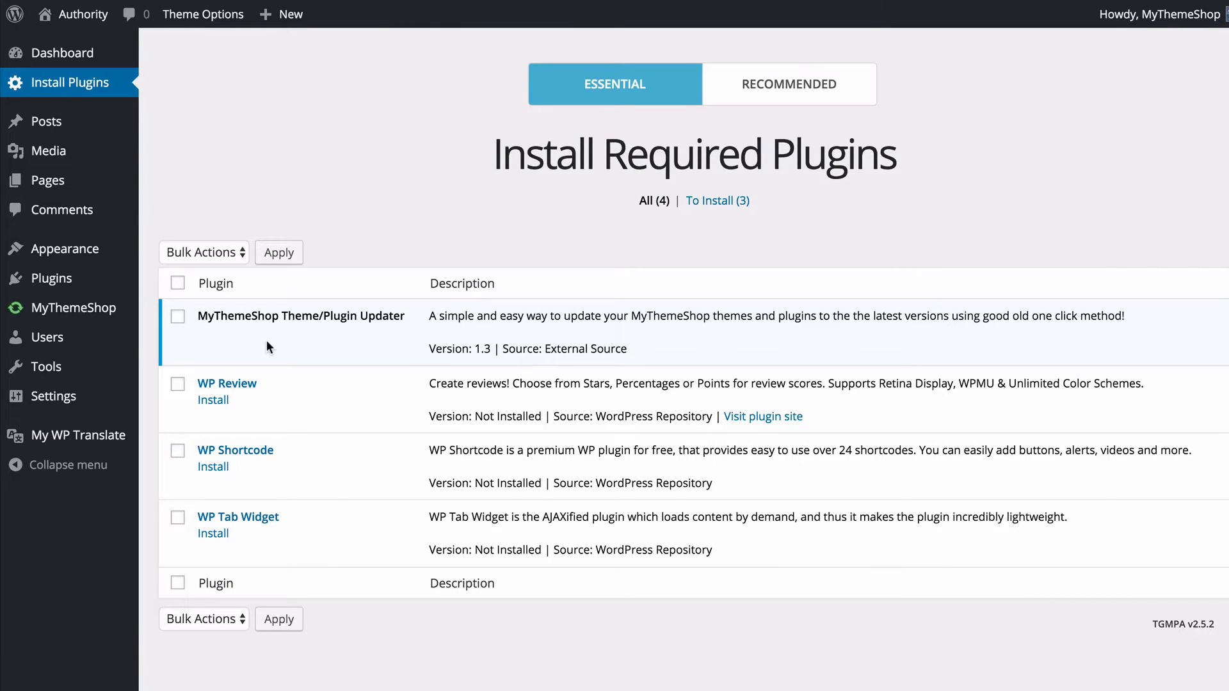
# - Bulk install the required plugins WP Review, WP Shortcode and WP Tab Widget
pyautogui.click(178, 384)
pyautogui.click(178, 451)
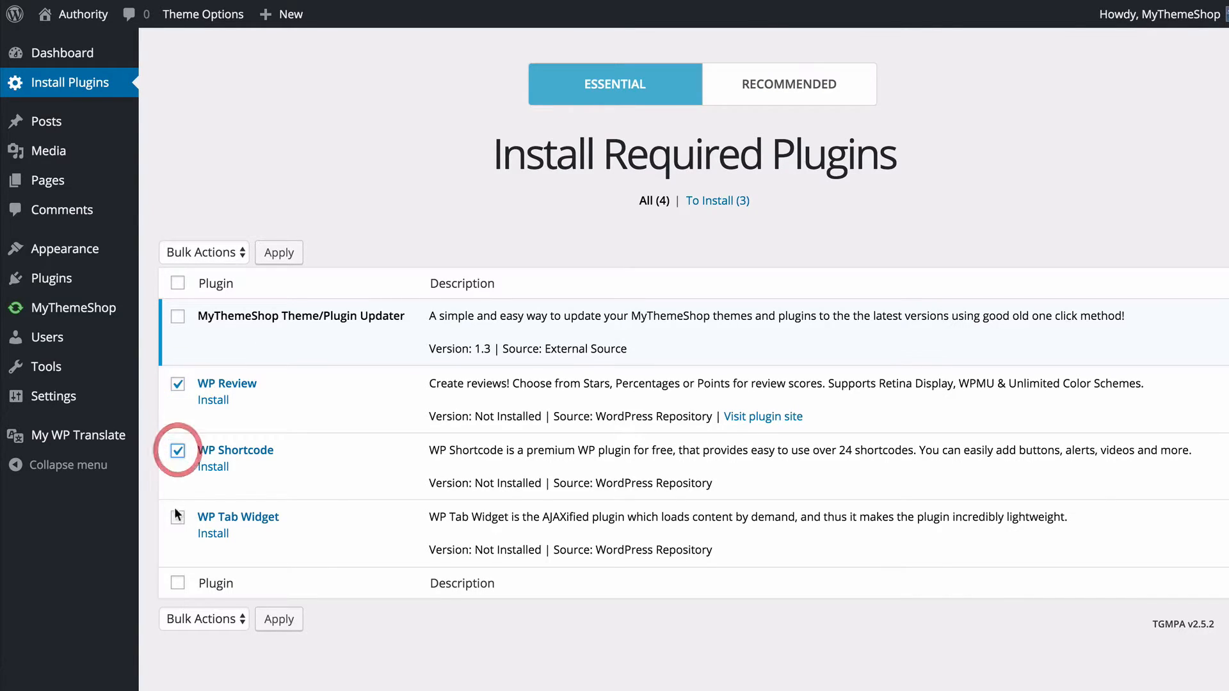
pyautogui.click(178, 517)
pyautogui.click(205, 251)
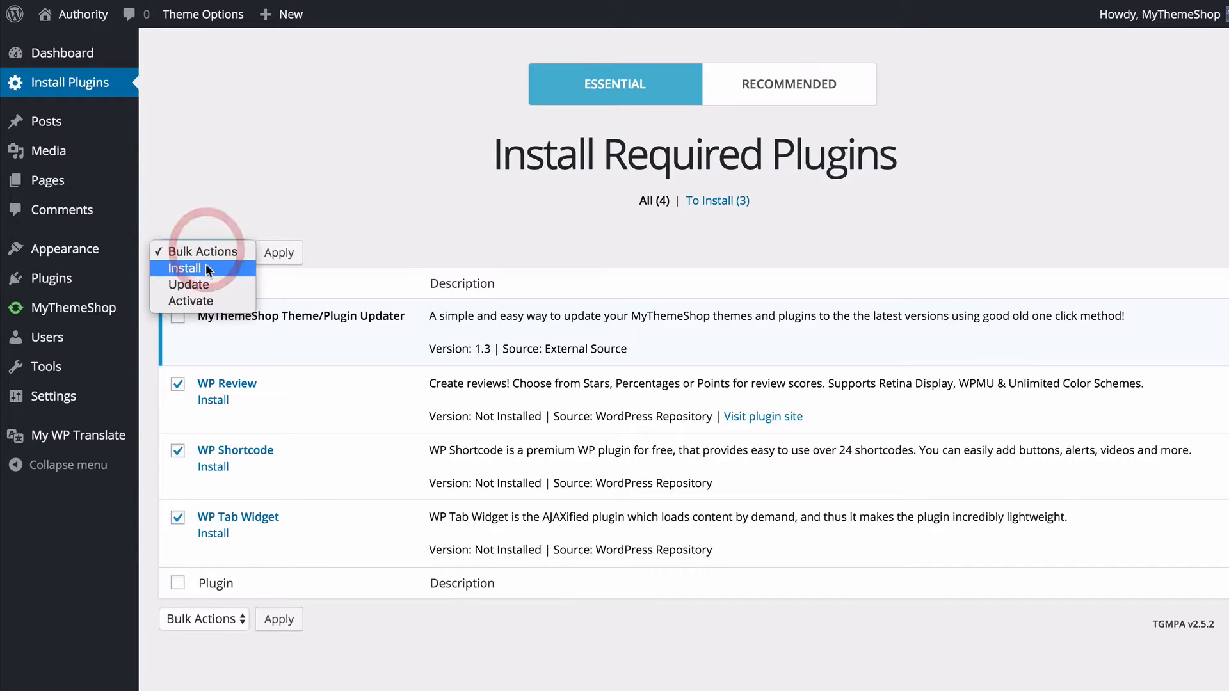
pyautogui.click(196, 268)
pyautogui.click(277, 256)
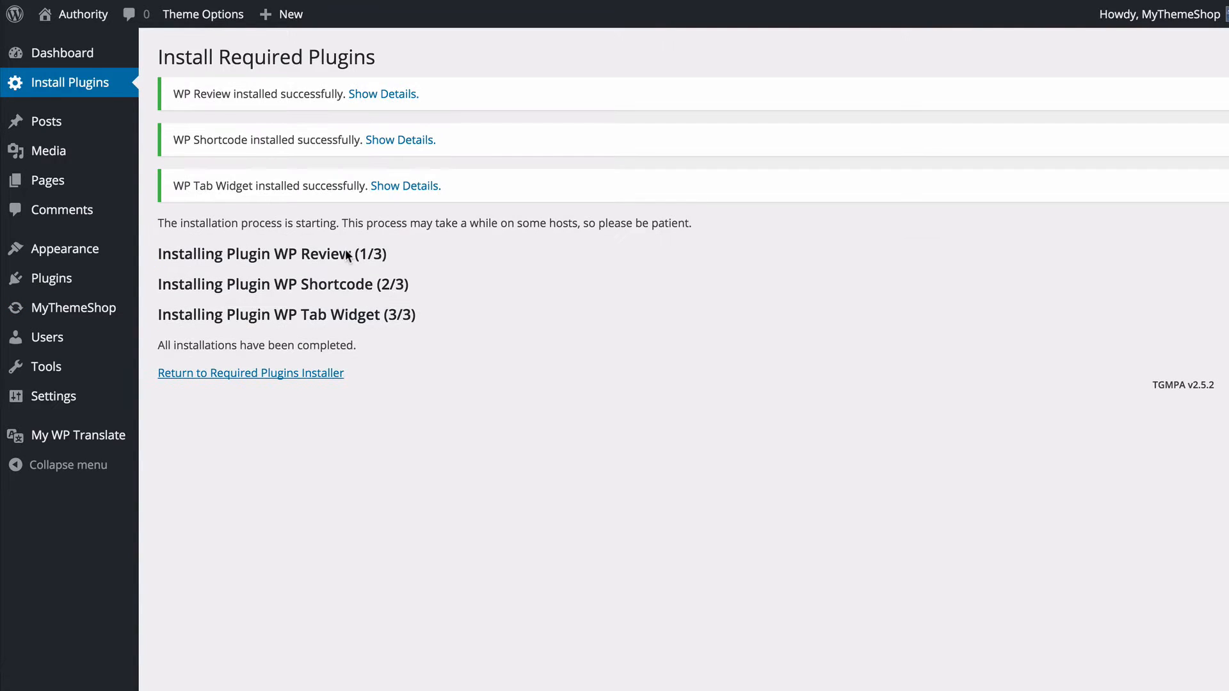
# - Return to the required plugins installer and bulk activate WP Review, WP Shortcode and WP Tab Widget
pyautogui.click(286, 378)
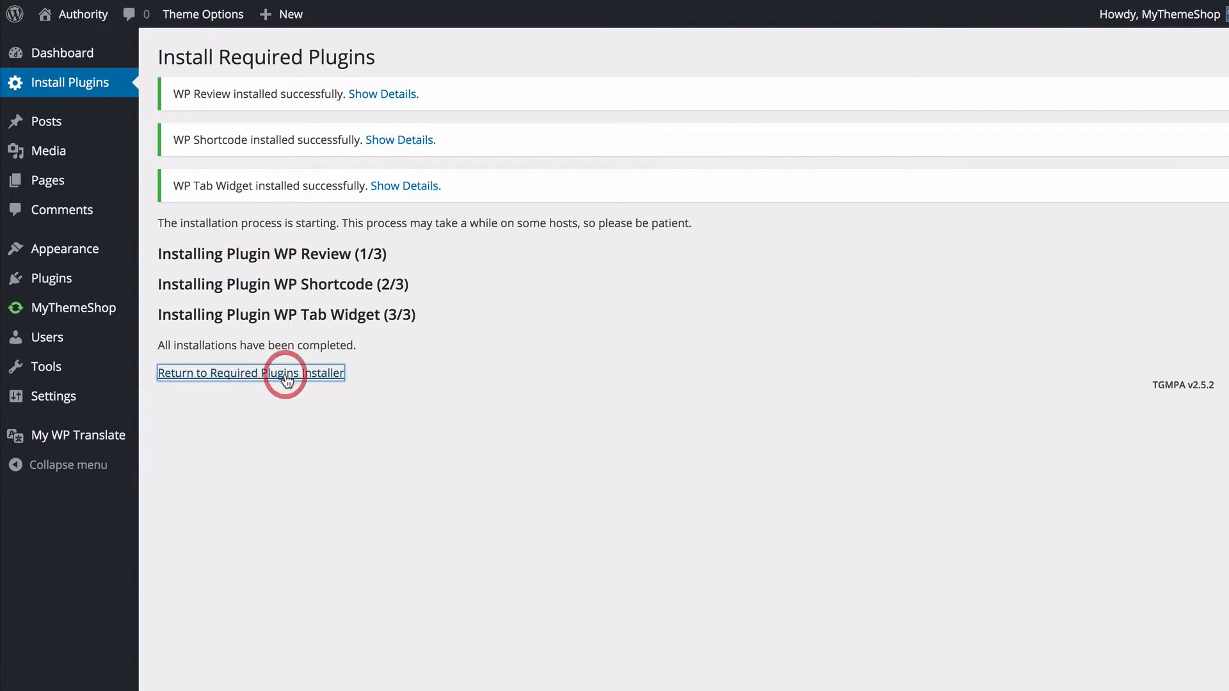
pyautogui.click(178, 384)
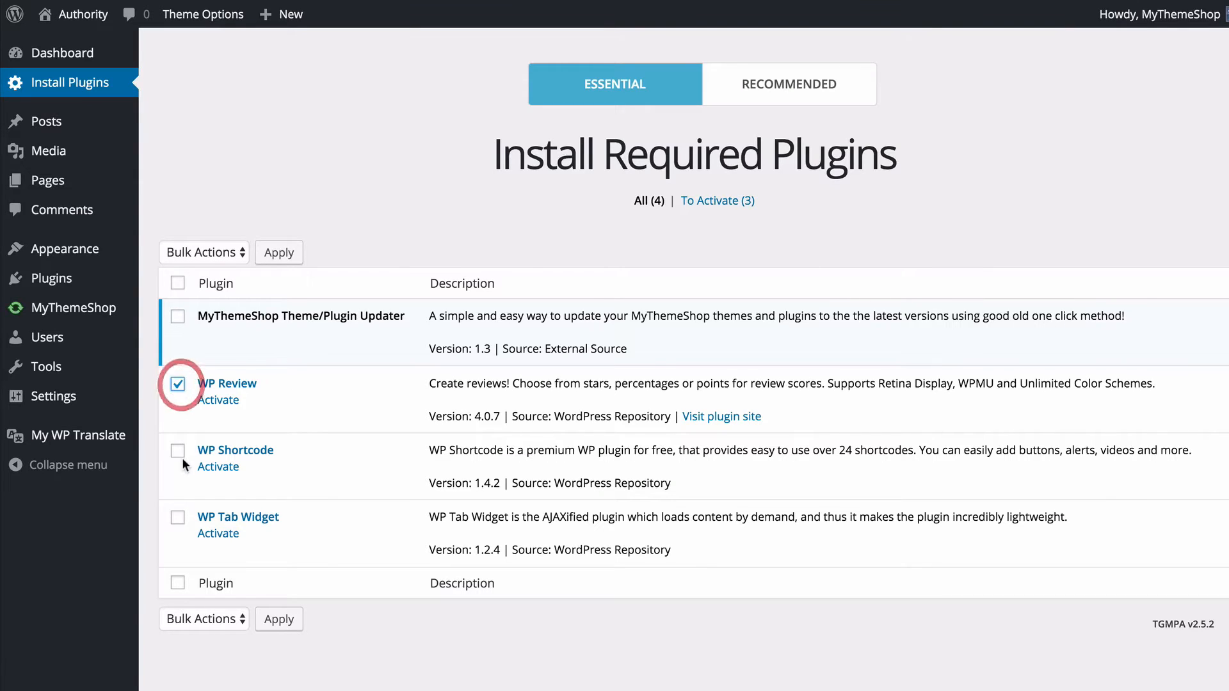
pyautogui.click(177, 451)
pyautogui.click(178, 517)
pyautogui.click(199, 249)
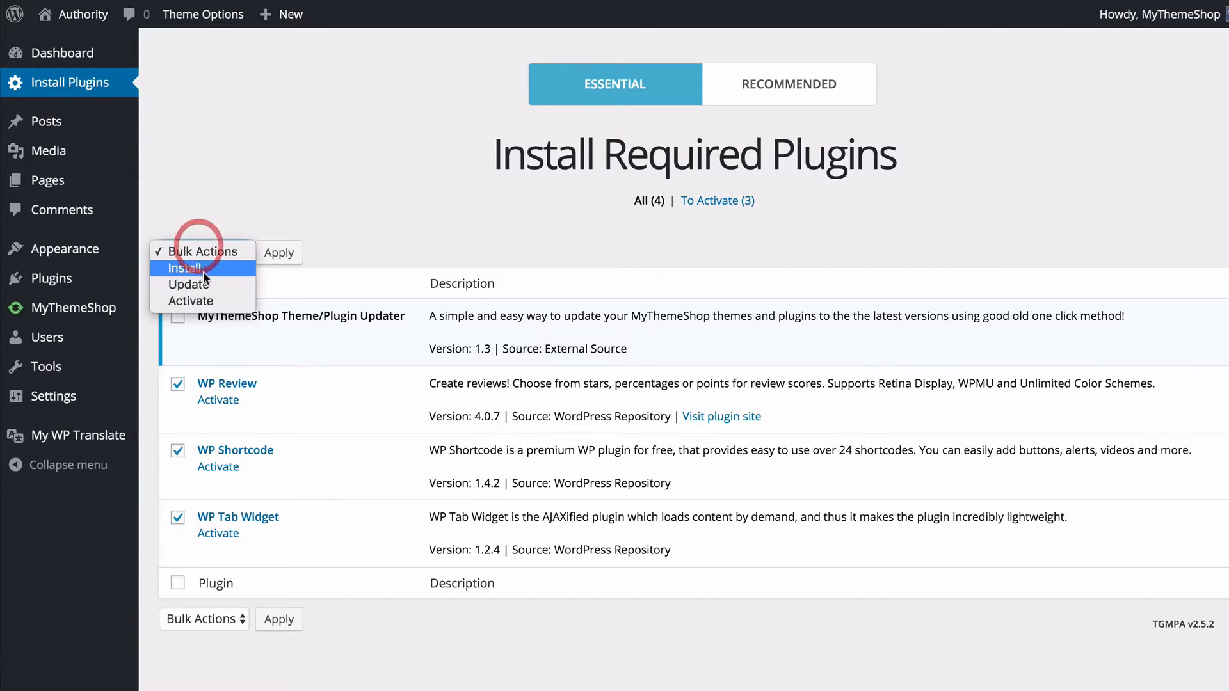
pyautogui.click(205, 296)
pyautogui.click(269, 256)
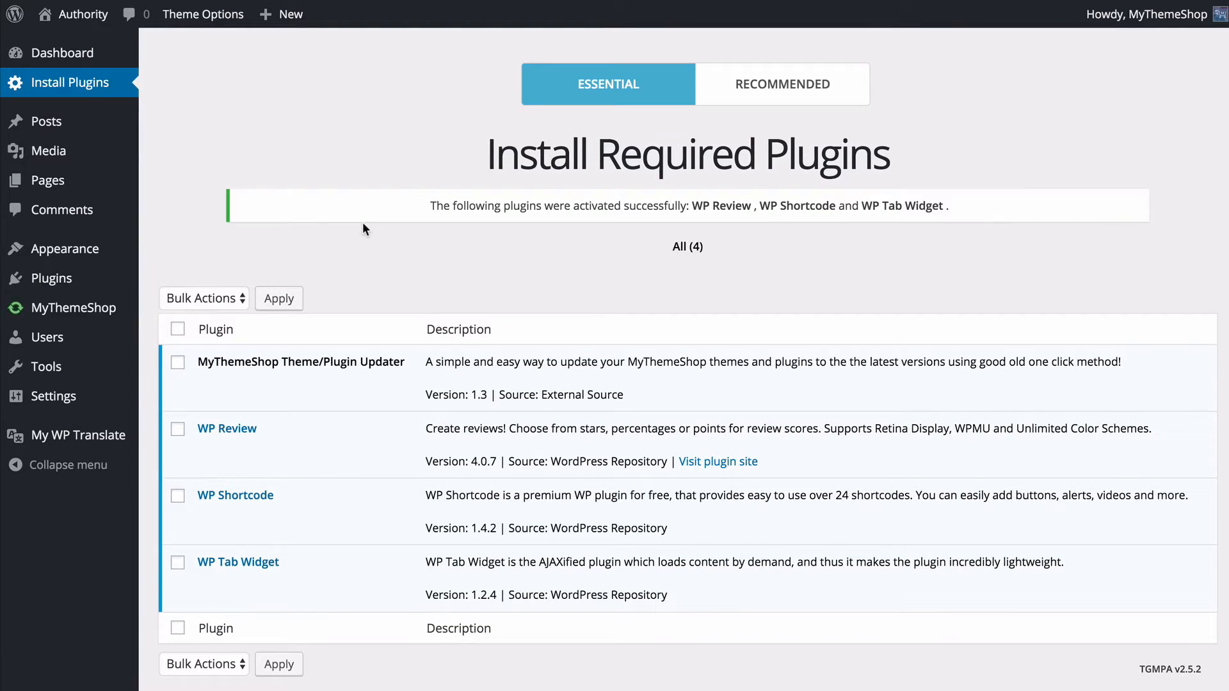
# - Review the plugins recommended for the Authority theme and their installation status
pyautogui.click(754, 92)
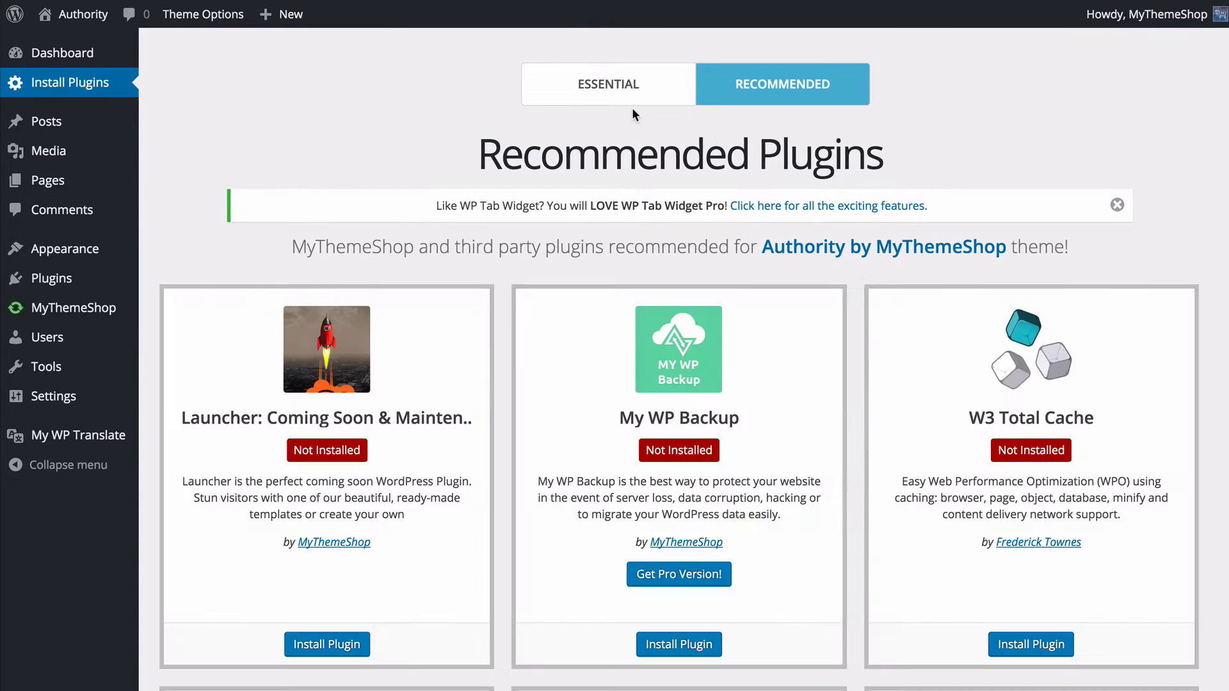
pyautogui.scroll(-5, 550, 195)
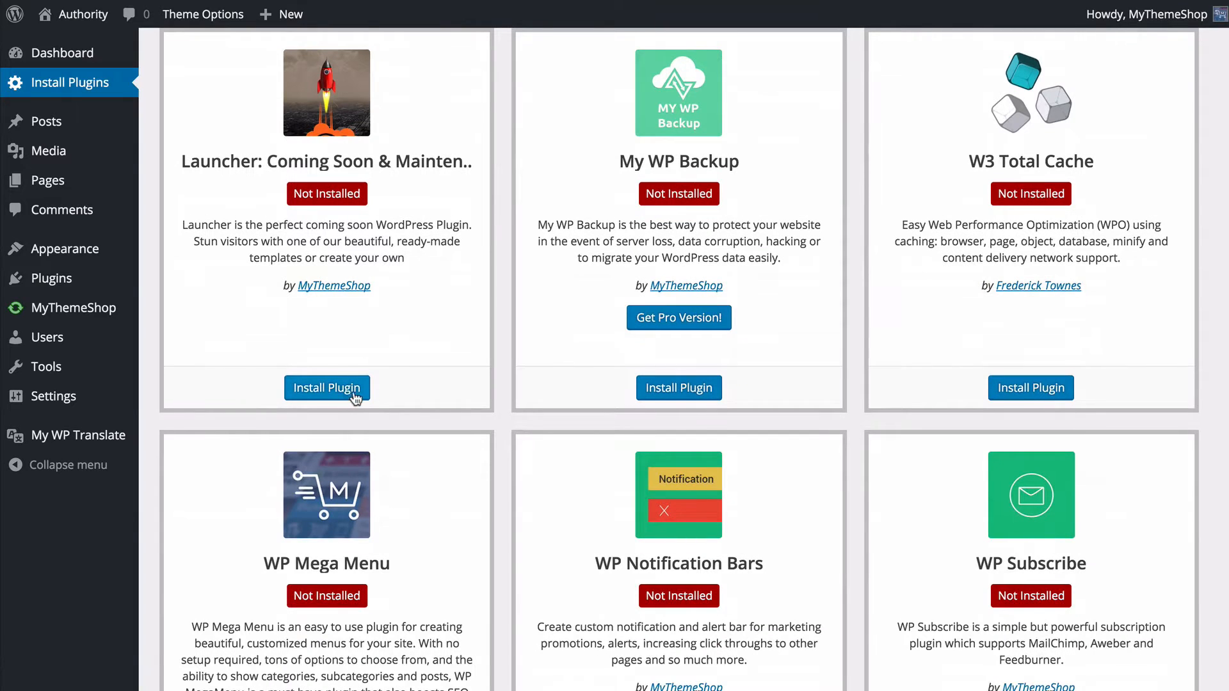
pyautogui.scroll(-10, 494, 344)
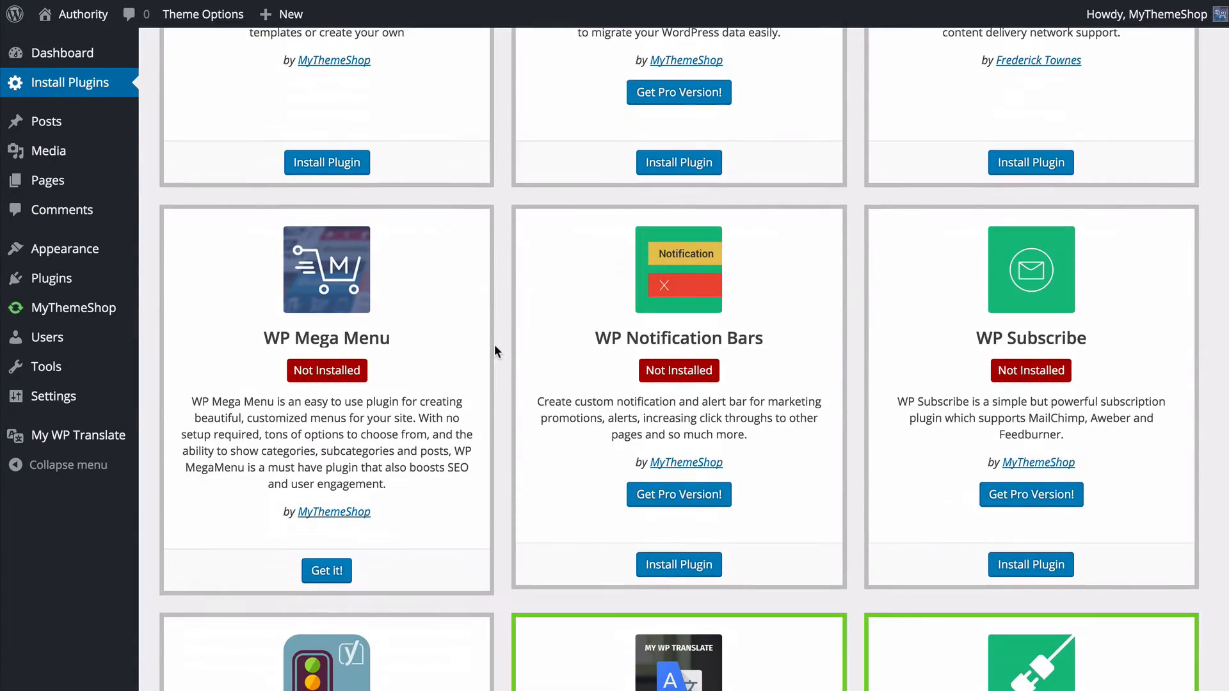
pyautogui.scroll(-5, 495, 345)
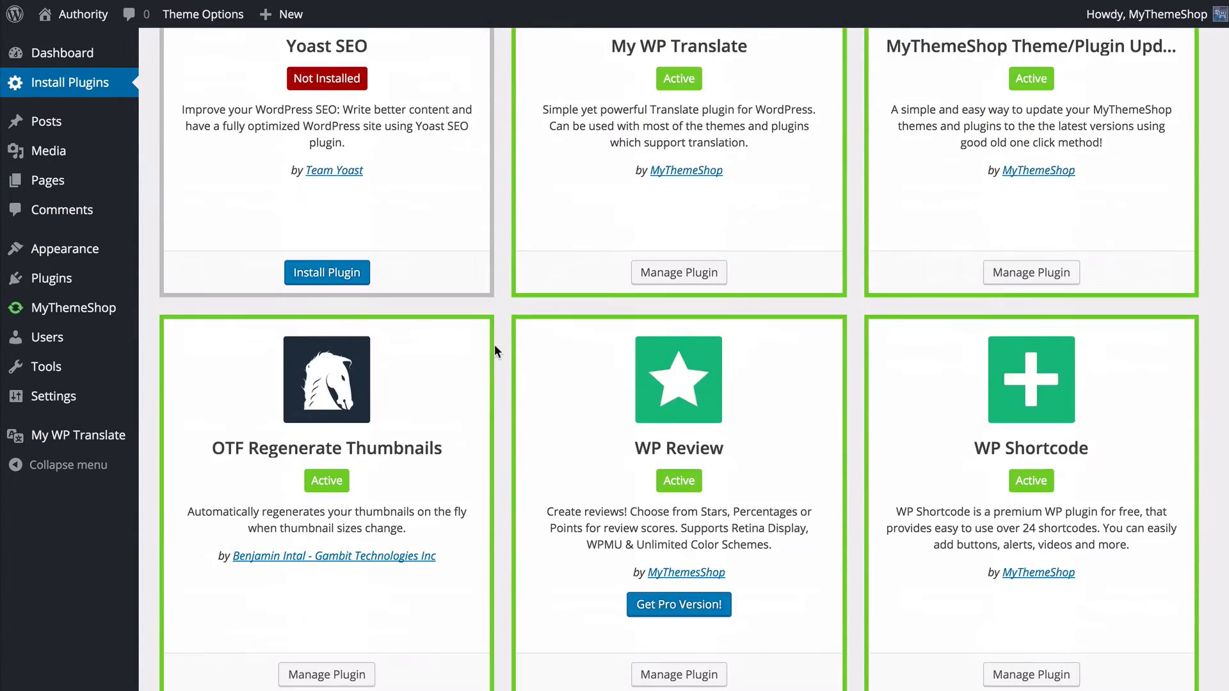
pyautogui.scroll(-2, 495, 346)
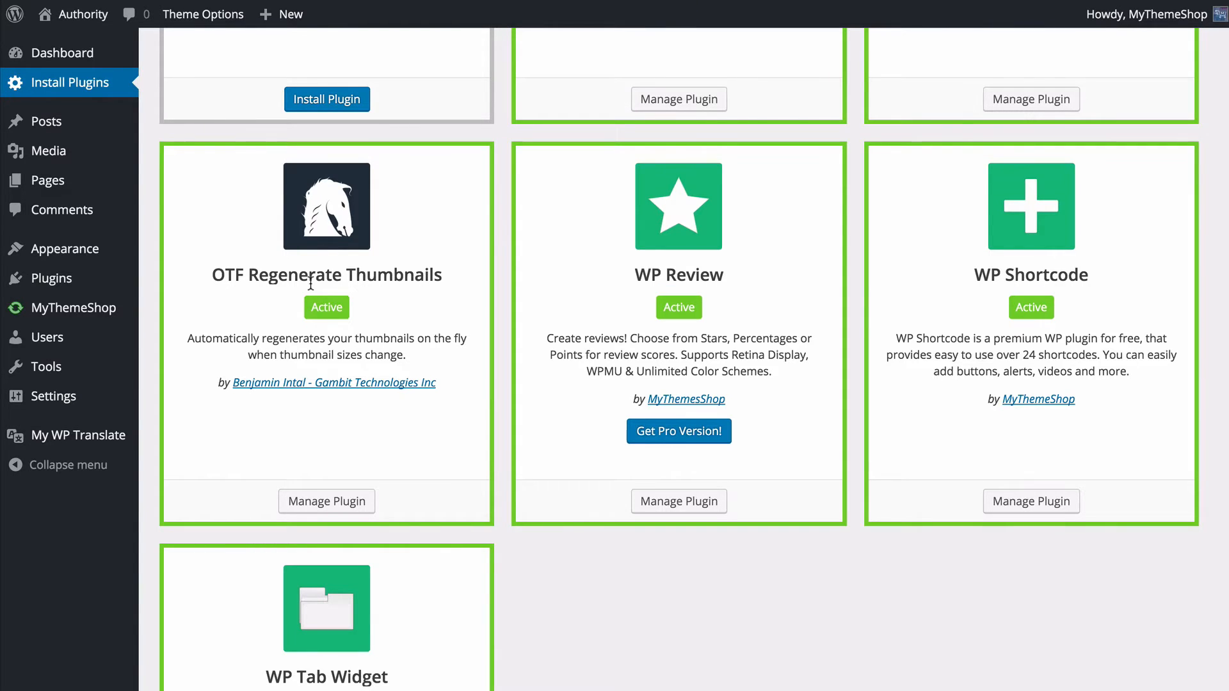
pyautogui.scroll(15, 310, 283)
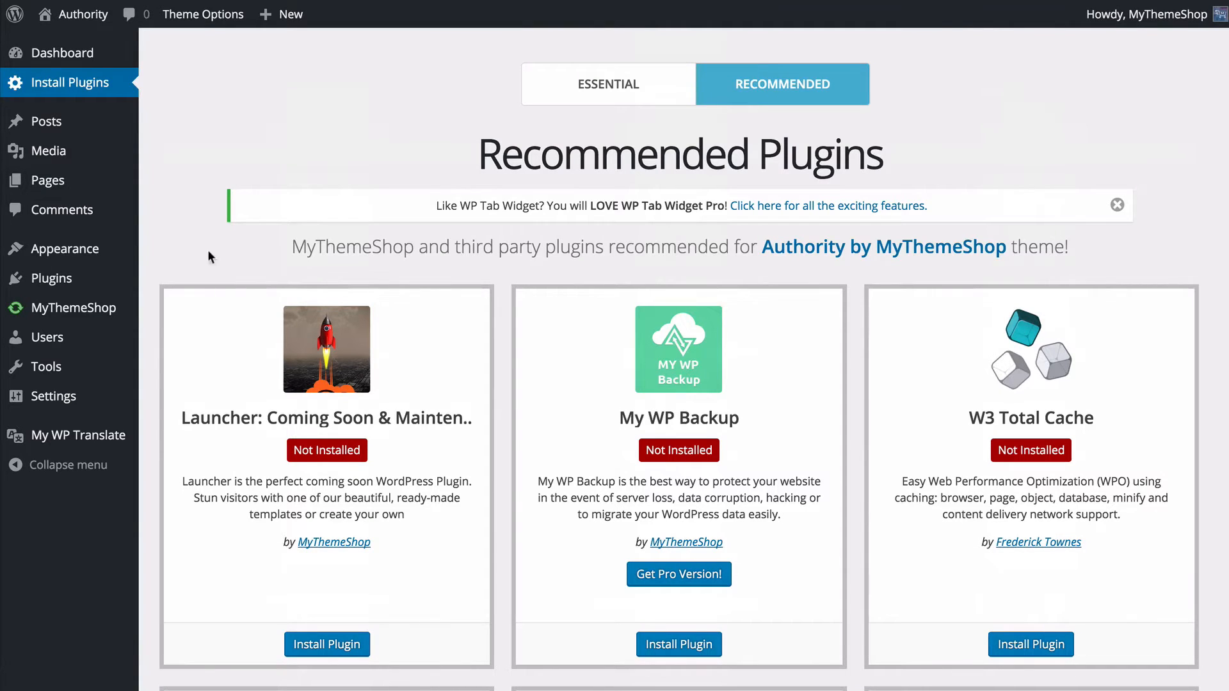
# - Open the Import / Export section of the theme options and look over the preset demo layouts
pyautogui.moveTo(121, 251)
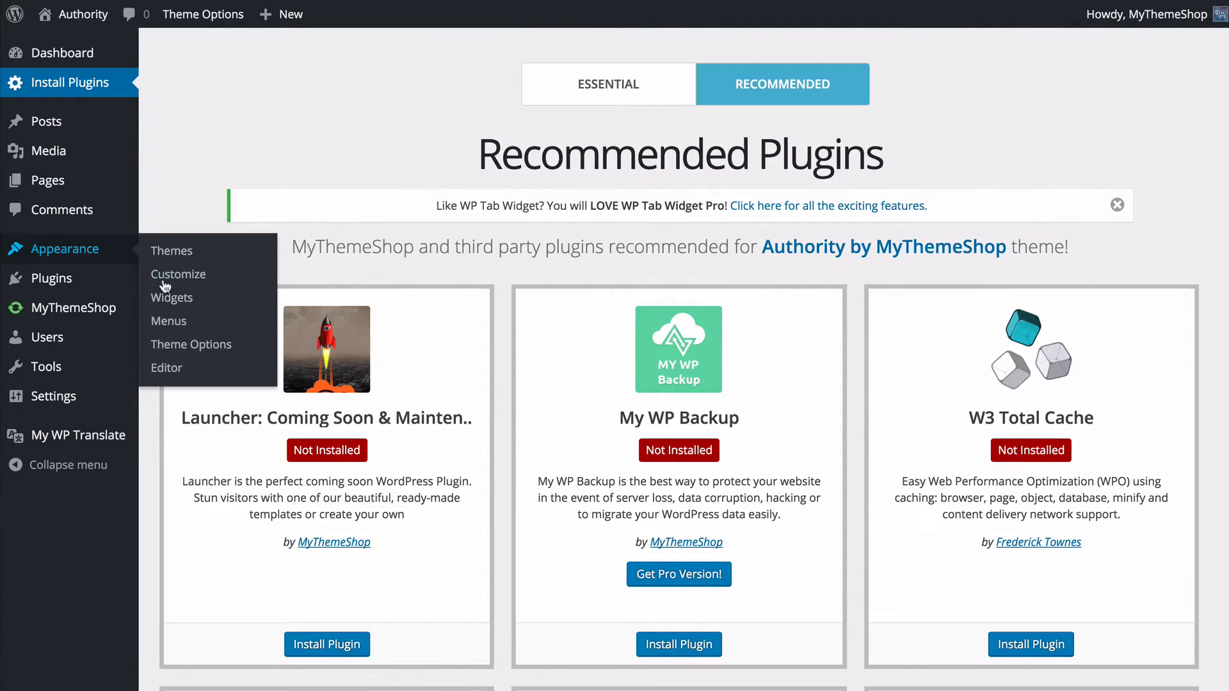
pyautogui.click(190, 345)
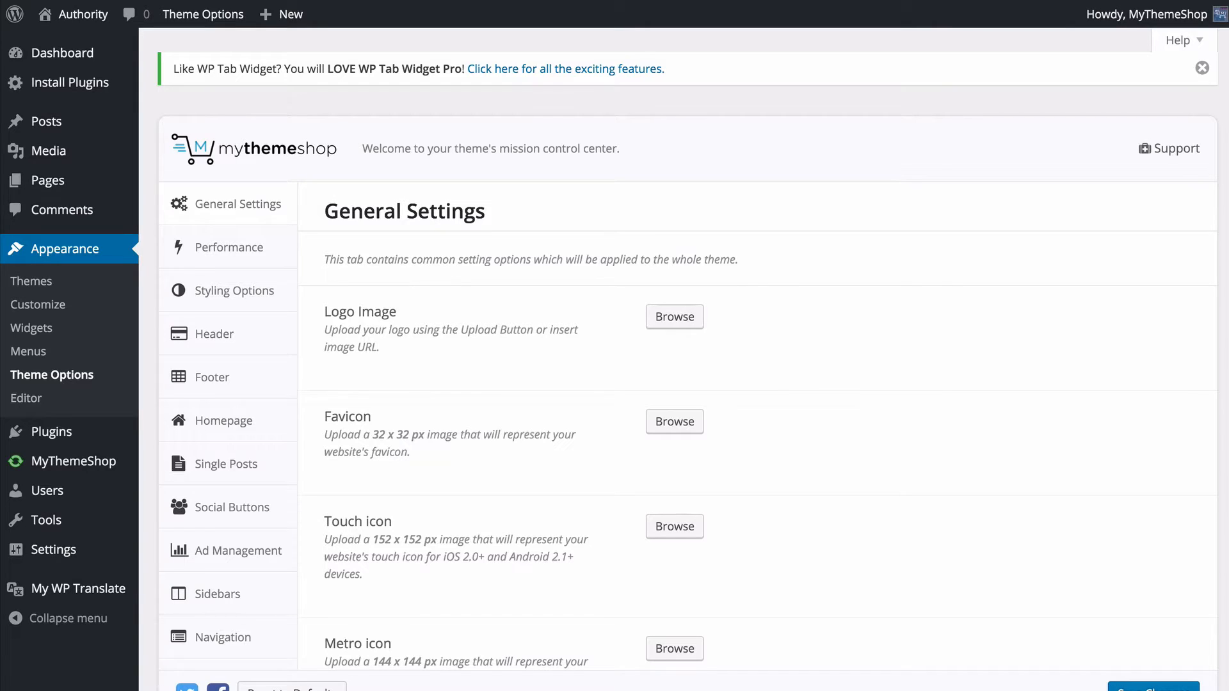
pyautogui.scroll(-2, 839, 447)
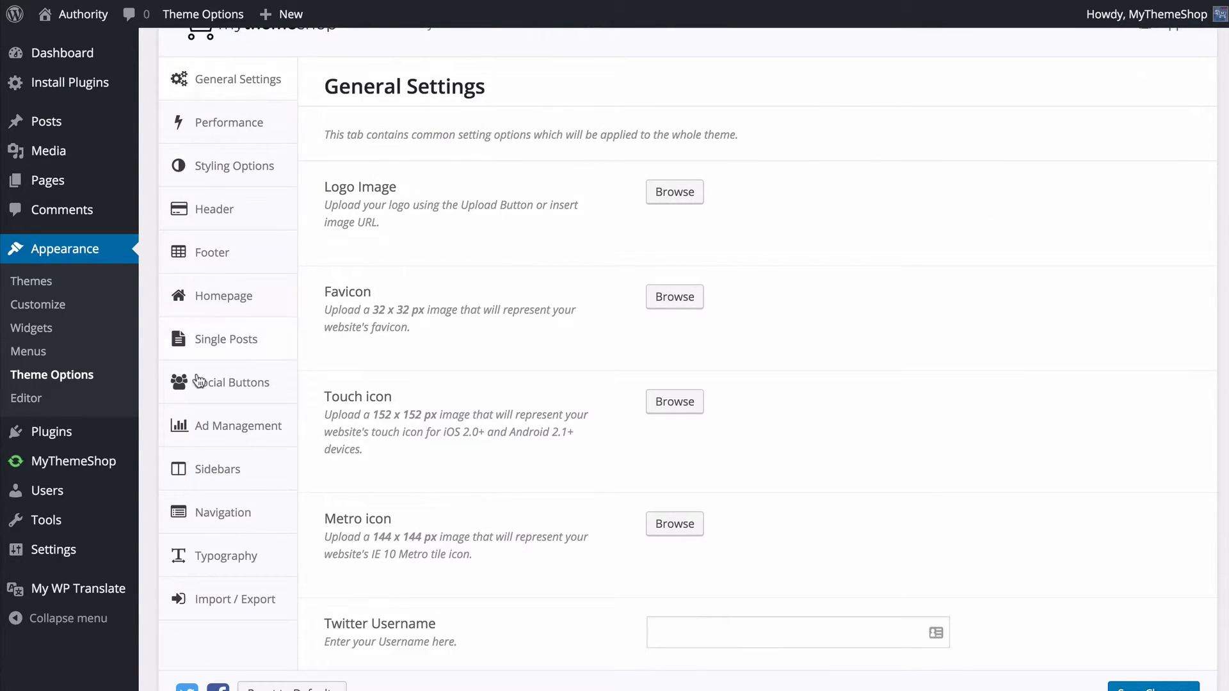
pyautogui.click(218, 602)
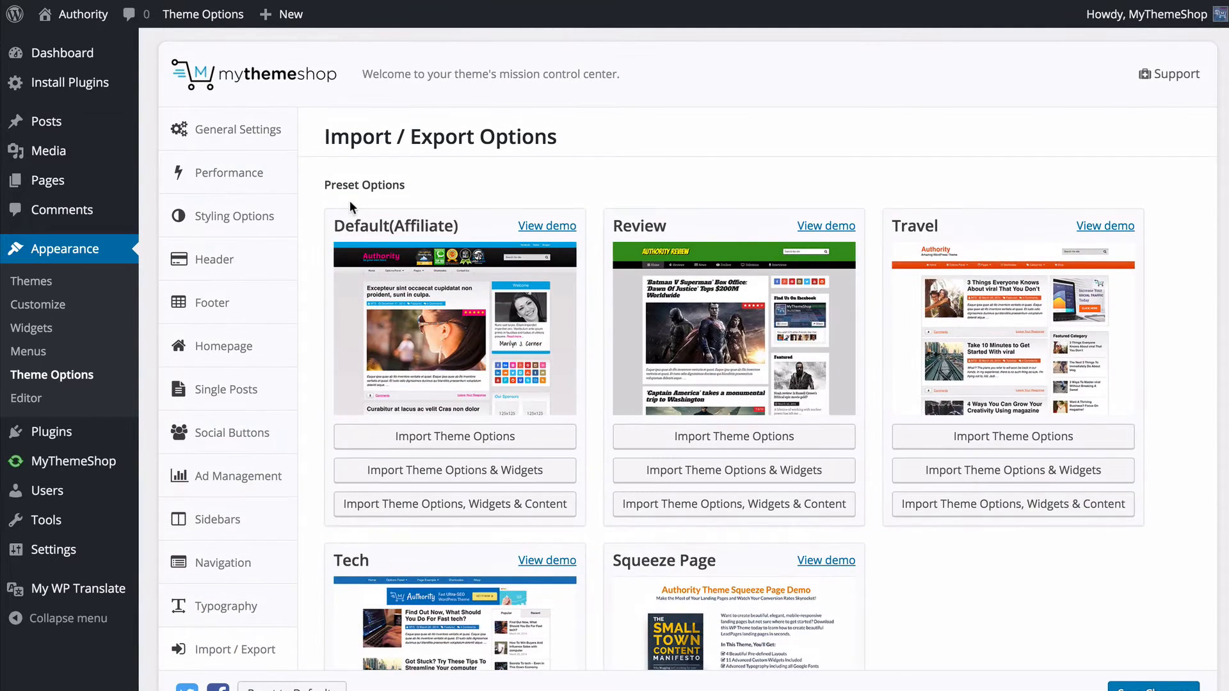
pyautogui.scroll(-3, 309, 221)
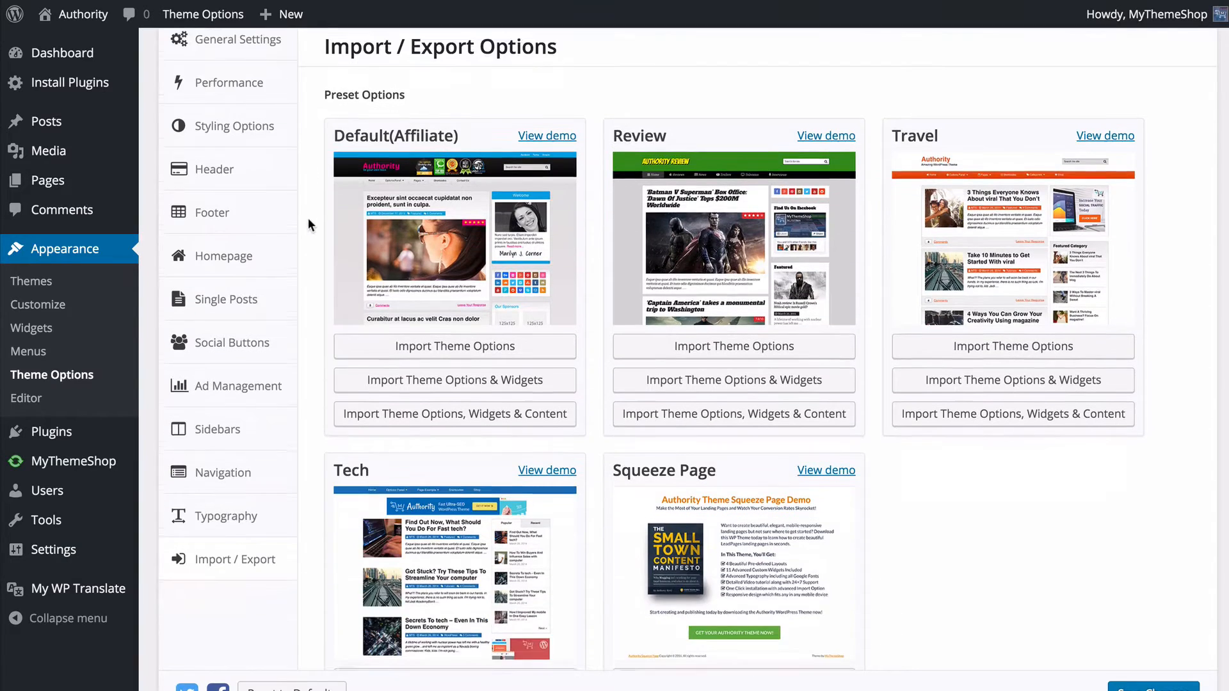
pyautogui.scroll(-3, 309, 221)
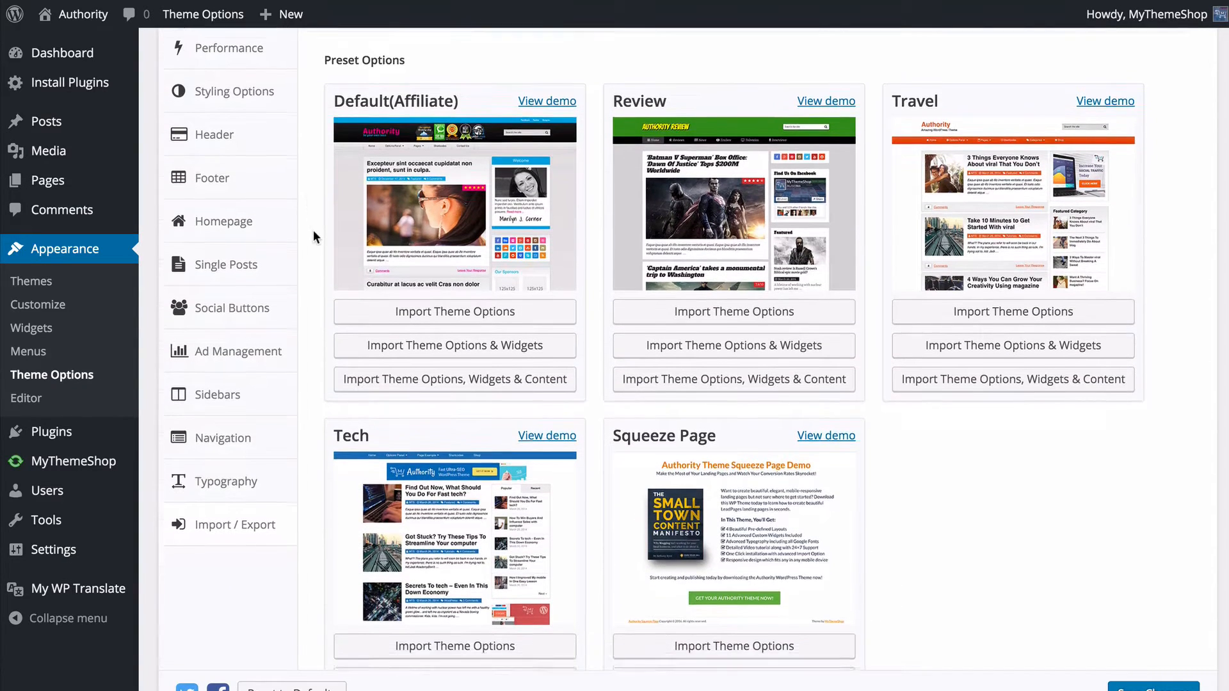
# - Import the theme options, widgets and content of the Default(Affiliate) preset demo
pyautogui.scroll(1, 314, 231)
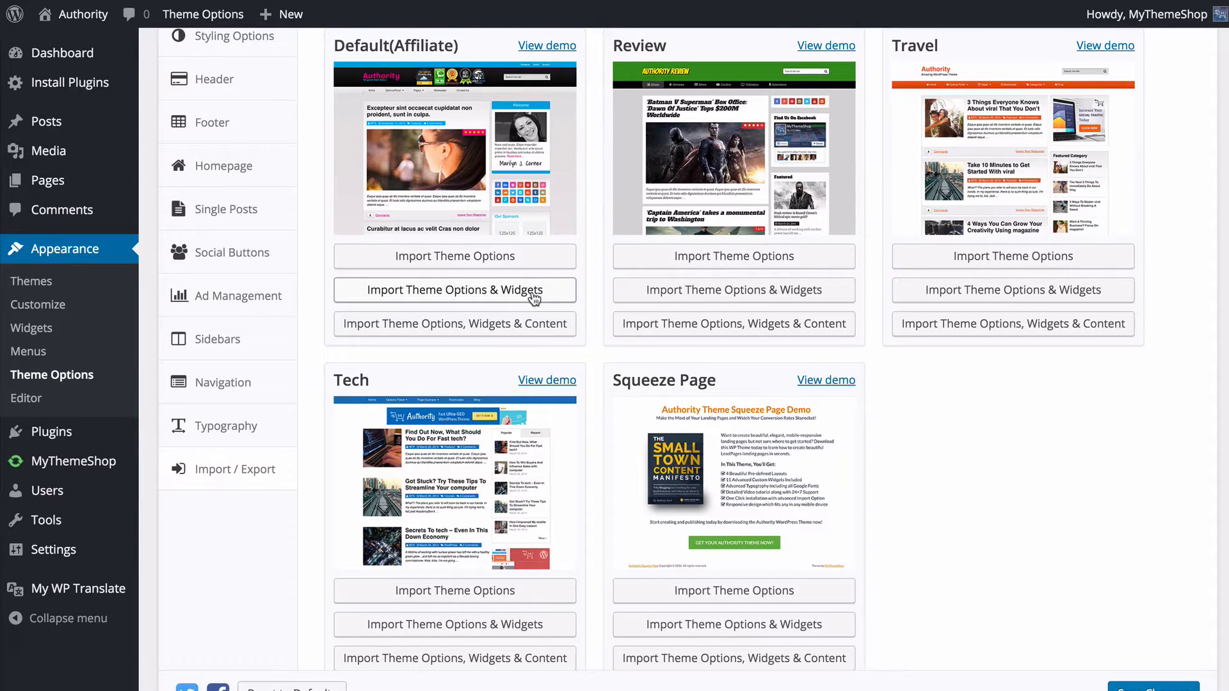
pyautogui.click(510, 333)
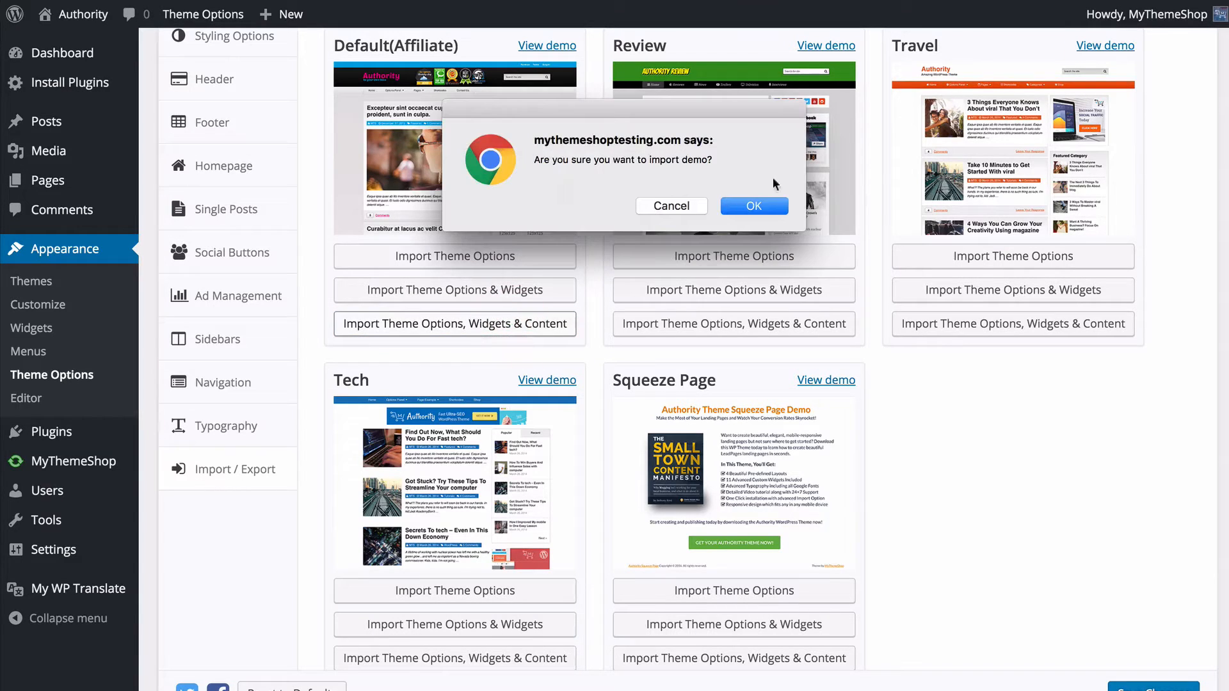
pyautogui.click(750, 208)
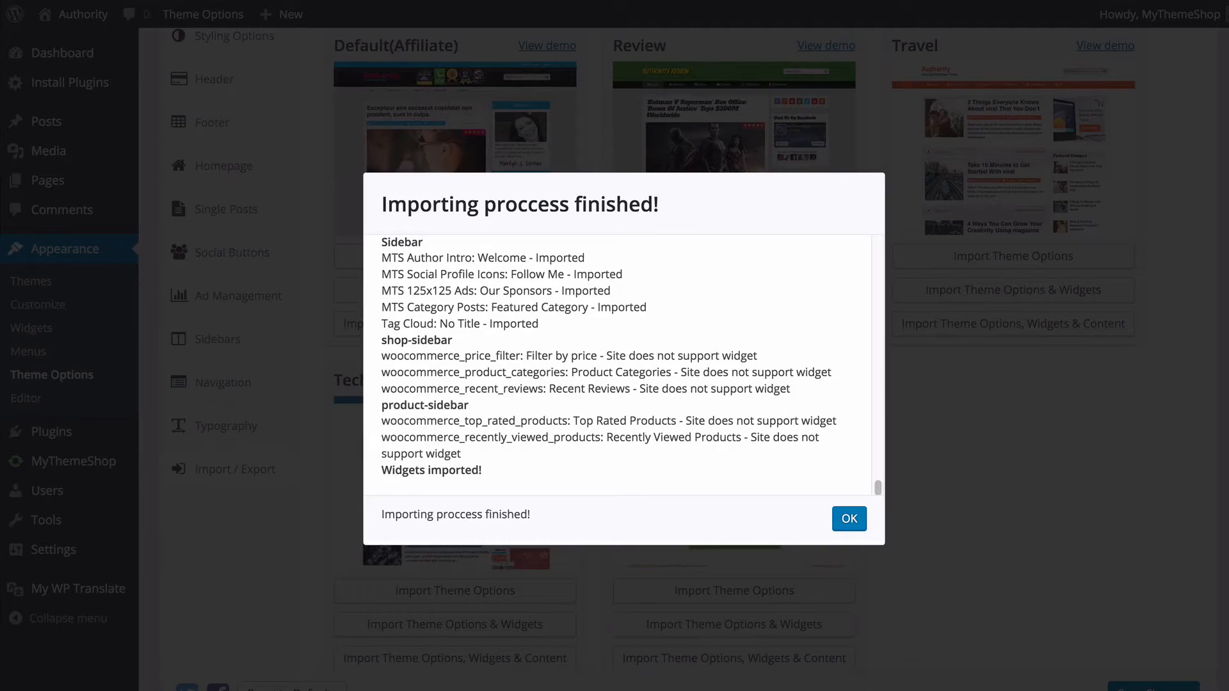
pyautogui.click(836, 520)
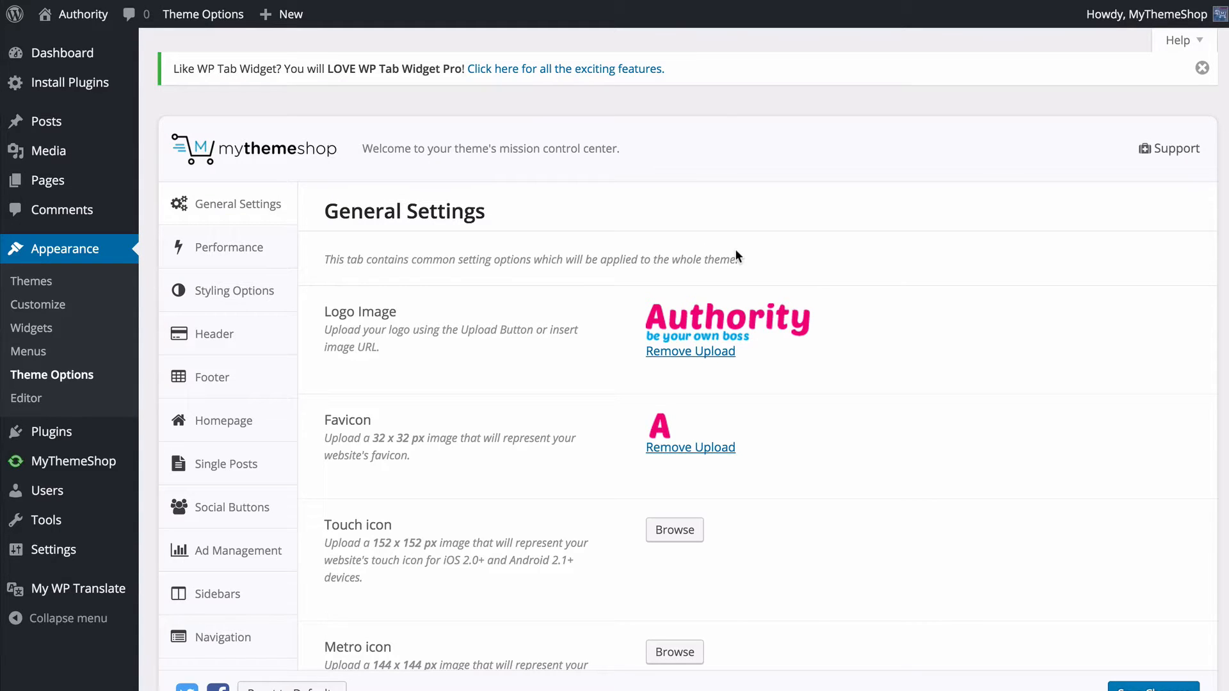
# - Remove the current logo image in General Settings and upload logo.png as the new logo
pyautogui.scroll(-3, 767, 252)
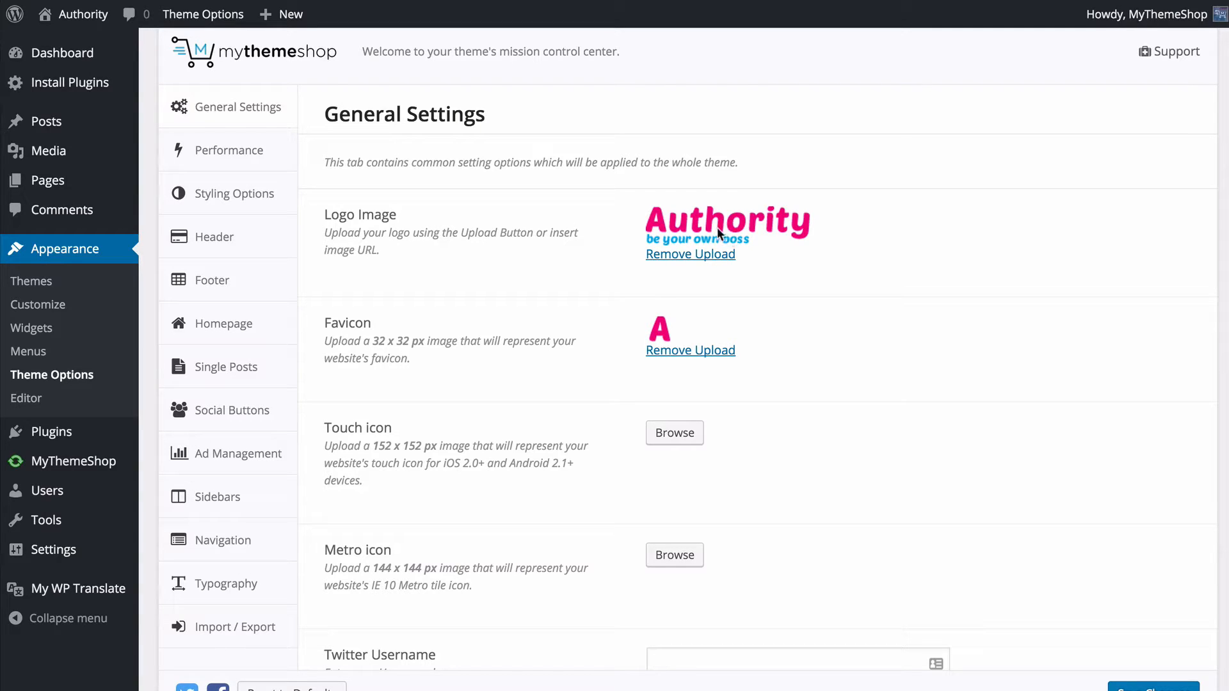
pyautogui.click(708, 254)
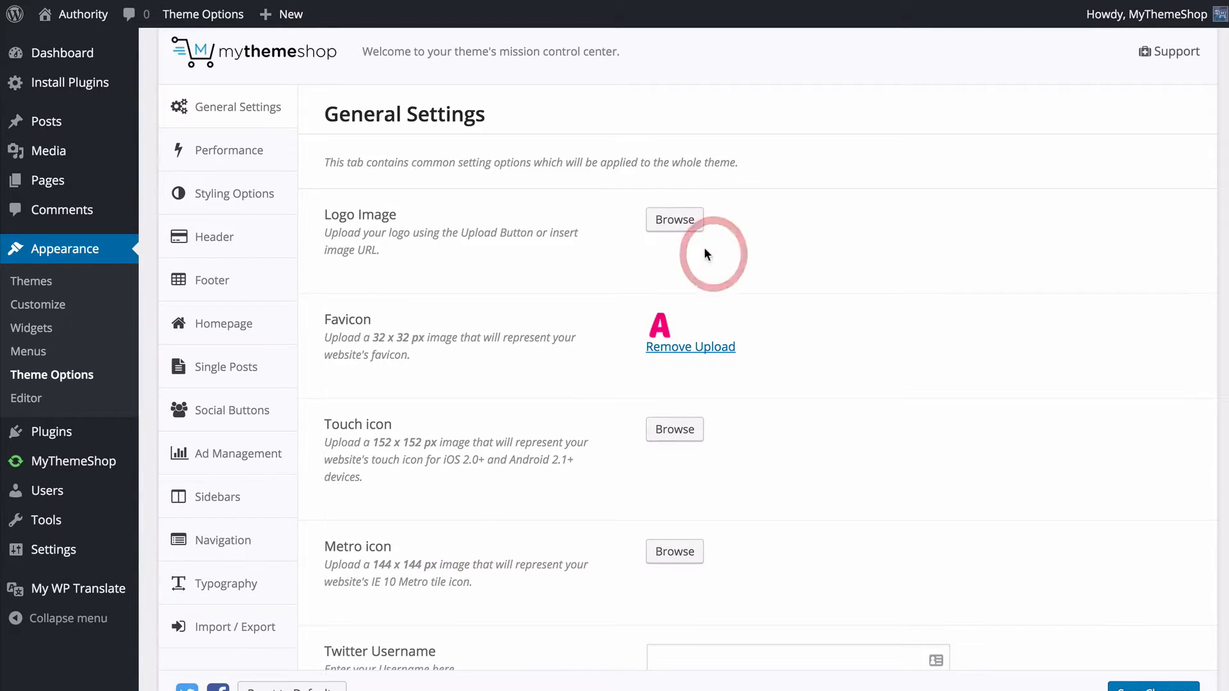
pyautogui.click(675, 224)
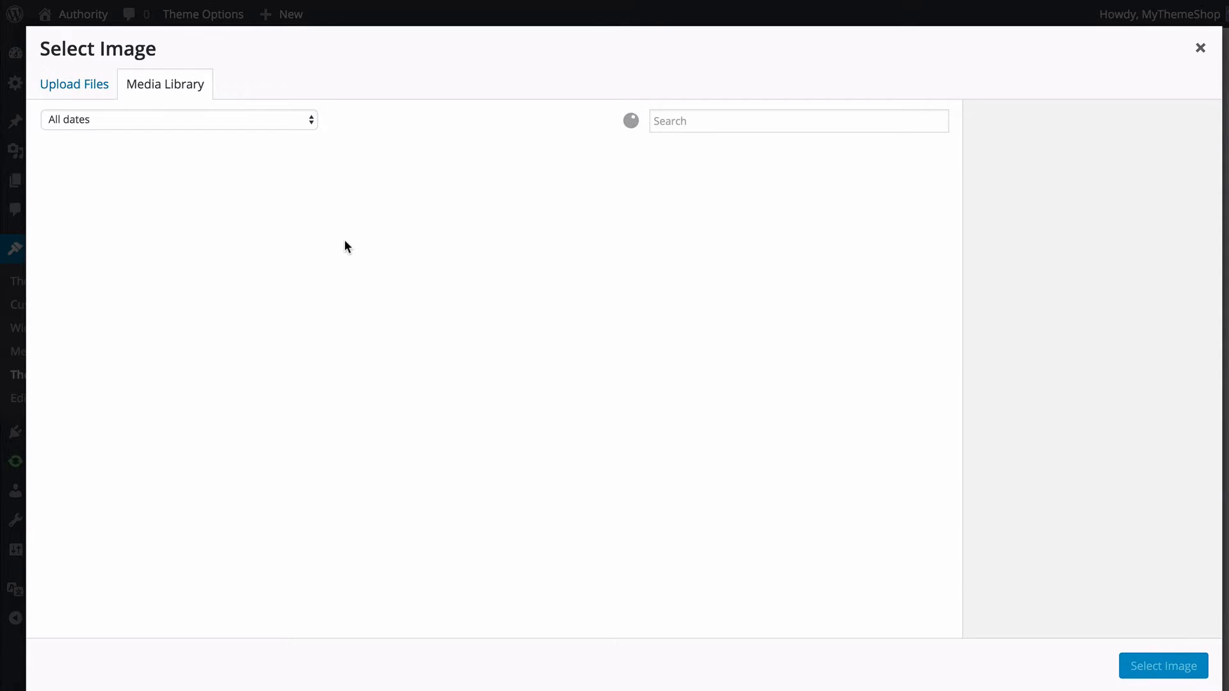
pyautogui.click(76, 93)
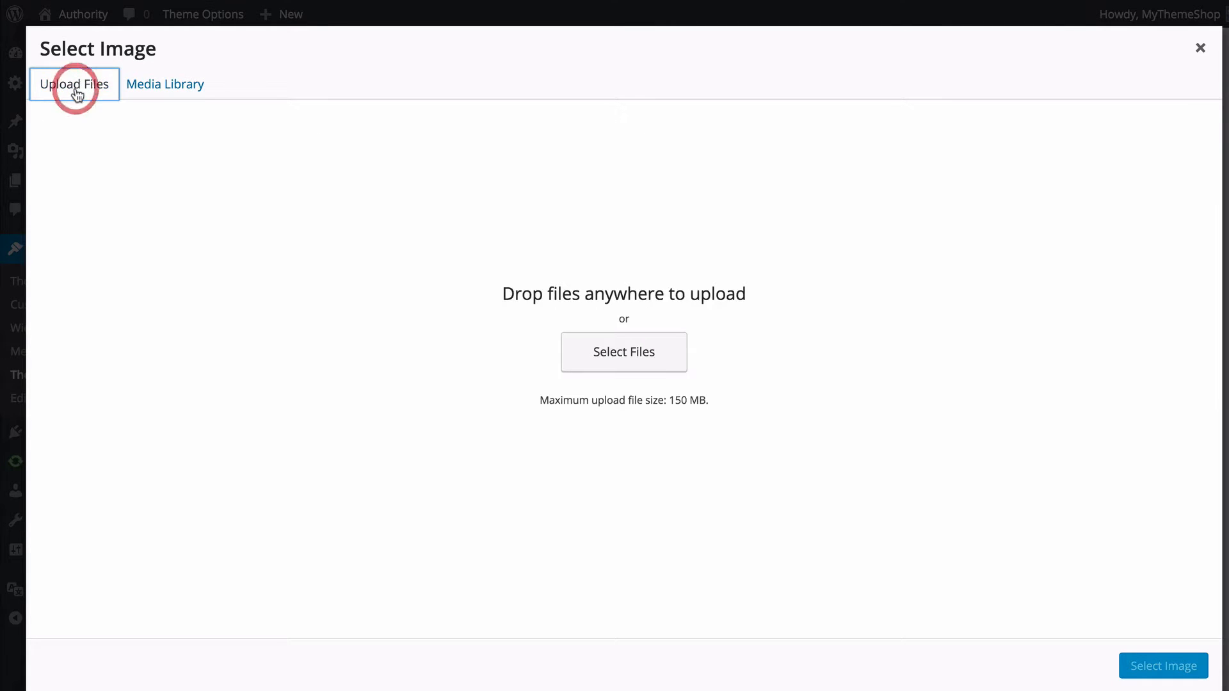
pyautogui.click(618, 354)
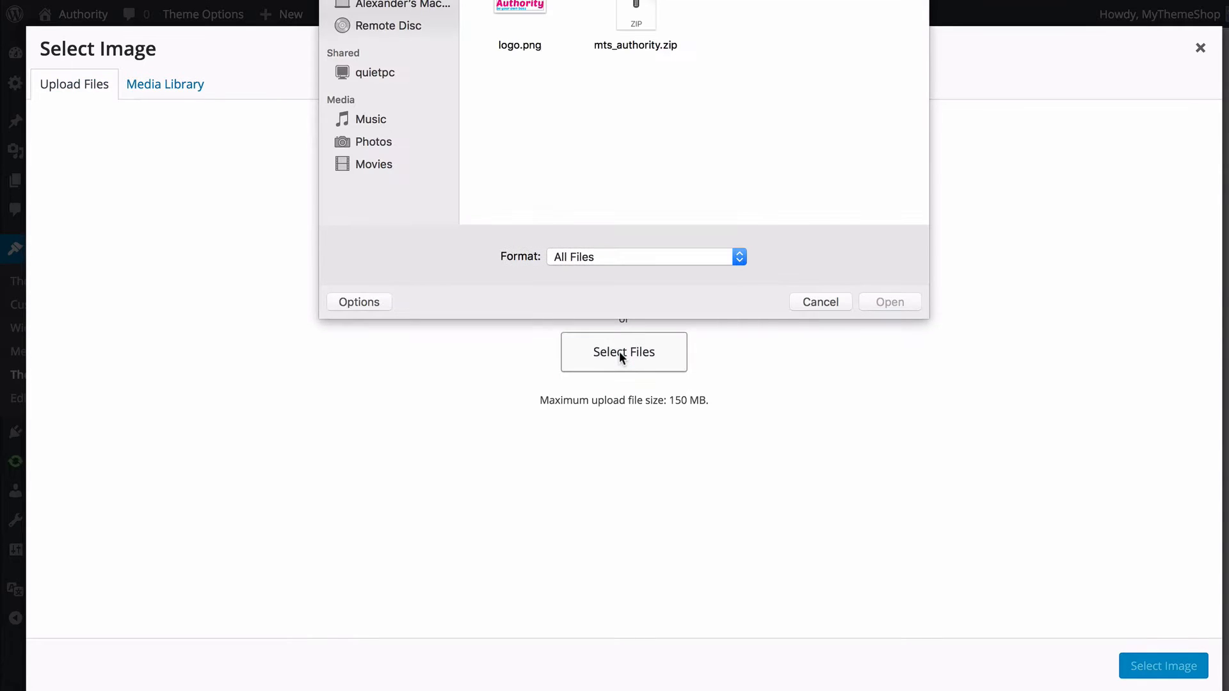
pyautogui.click(535, 13)
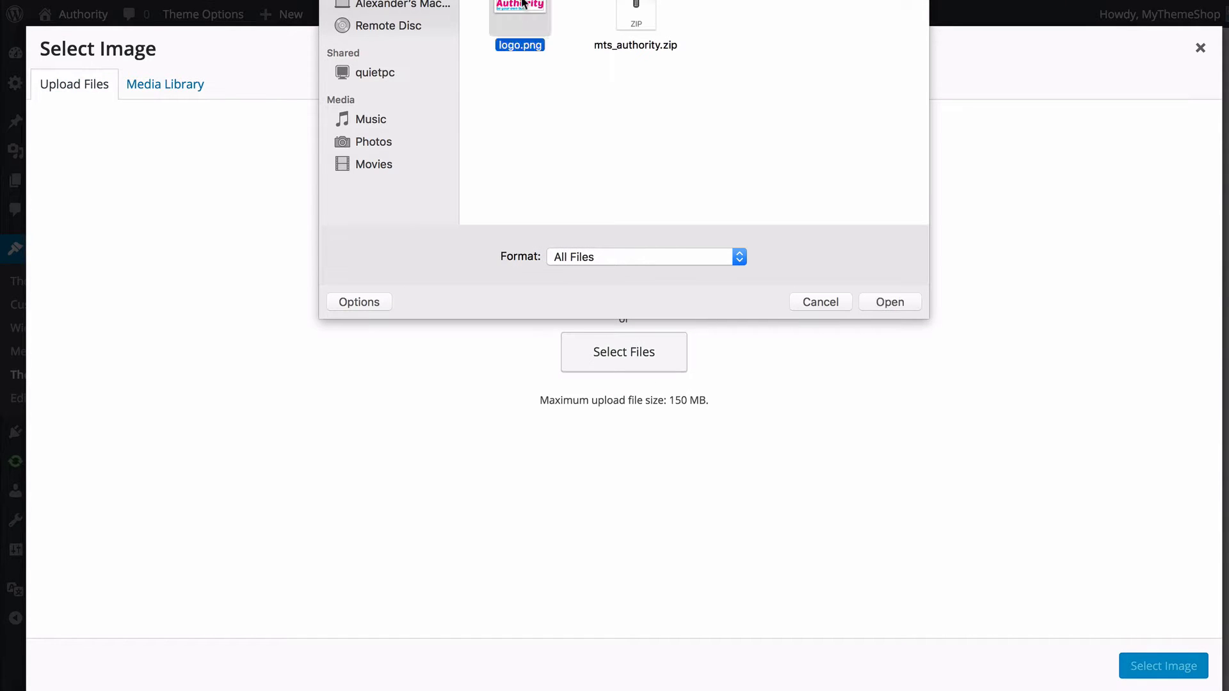
pyautogui.click(908, 302)
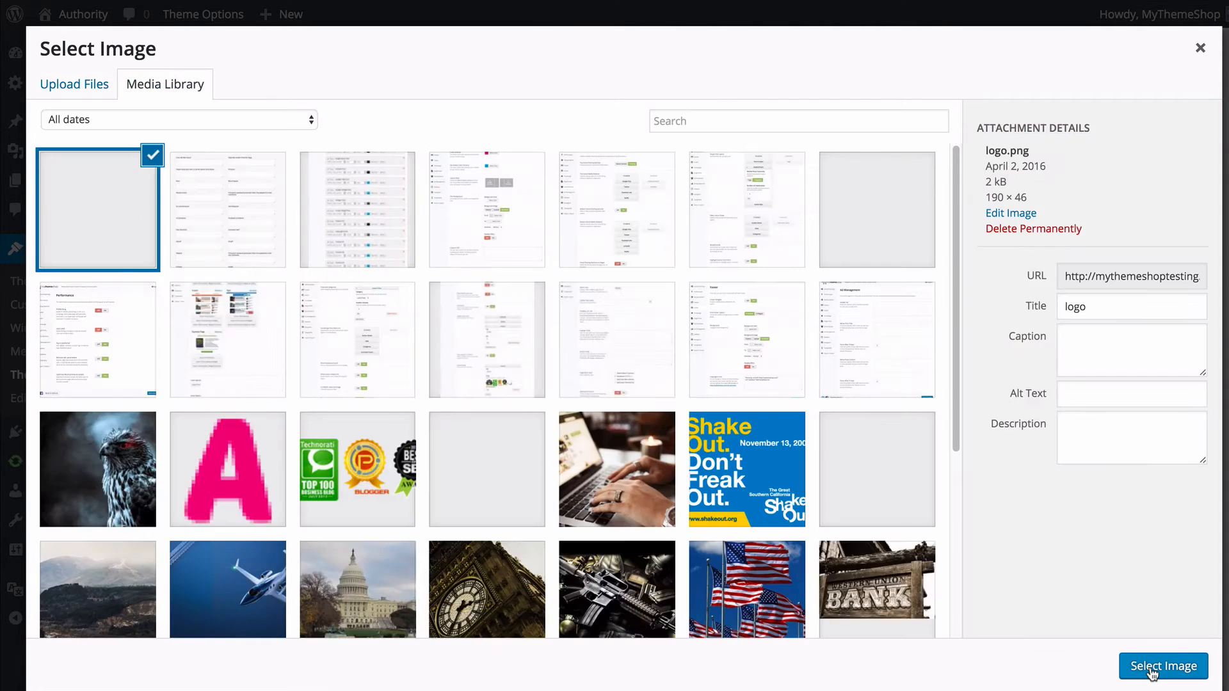
pyautogui.click(1151, 668)
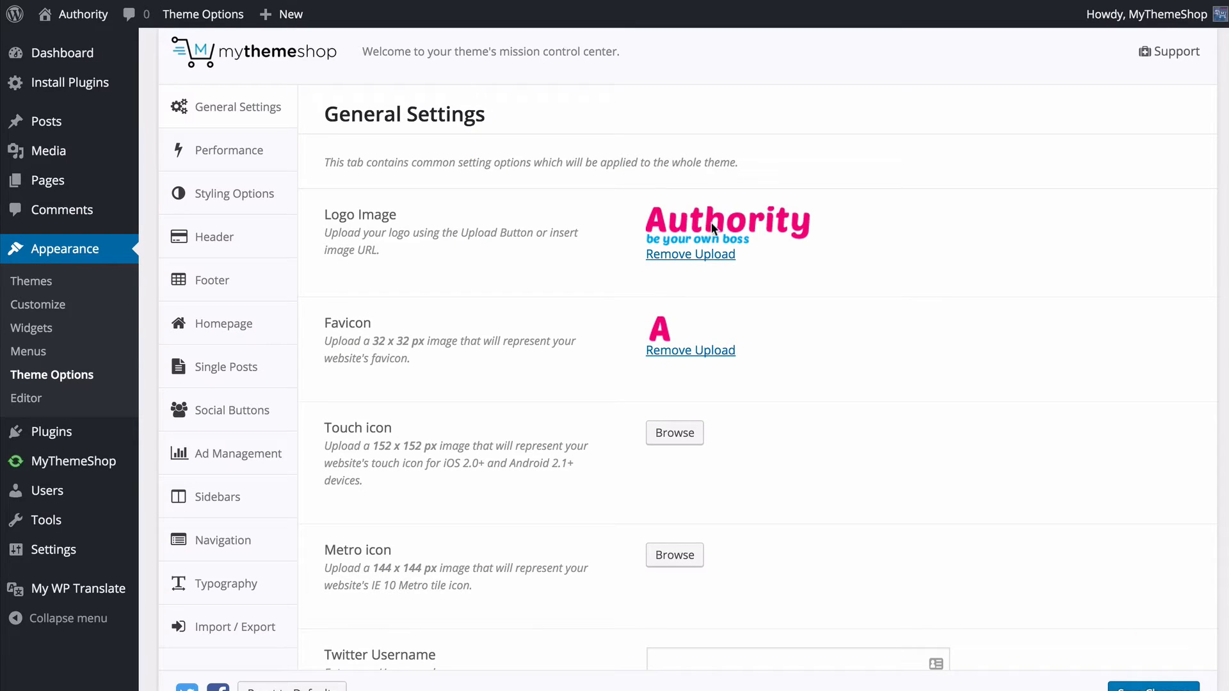
# - Set the Twitter Username in General Settings to MyThemeShopTeam
pyautogui.scroll(-4, 777, 231)
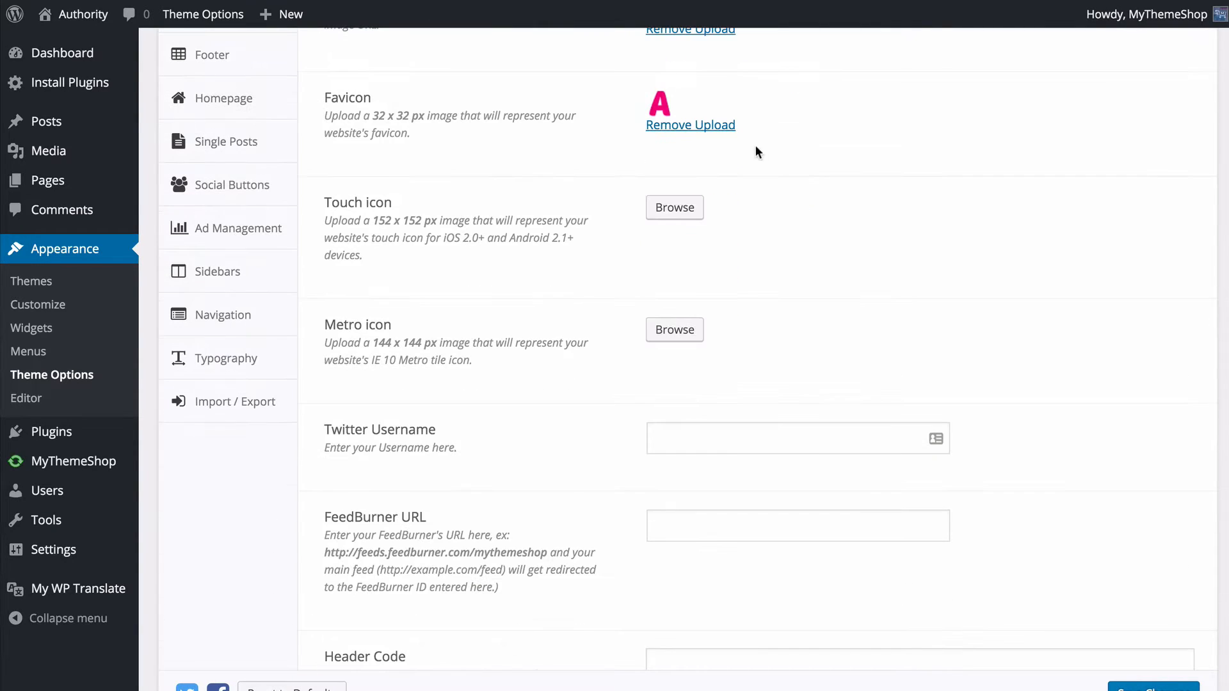
pyautogui.scroll(-1, 736, 152)
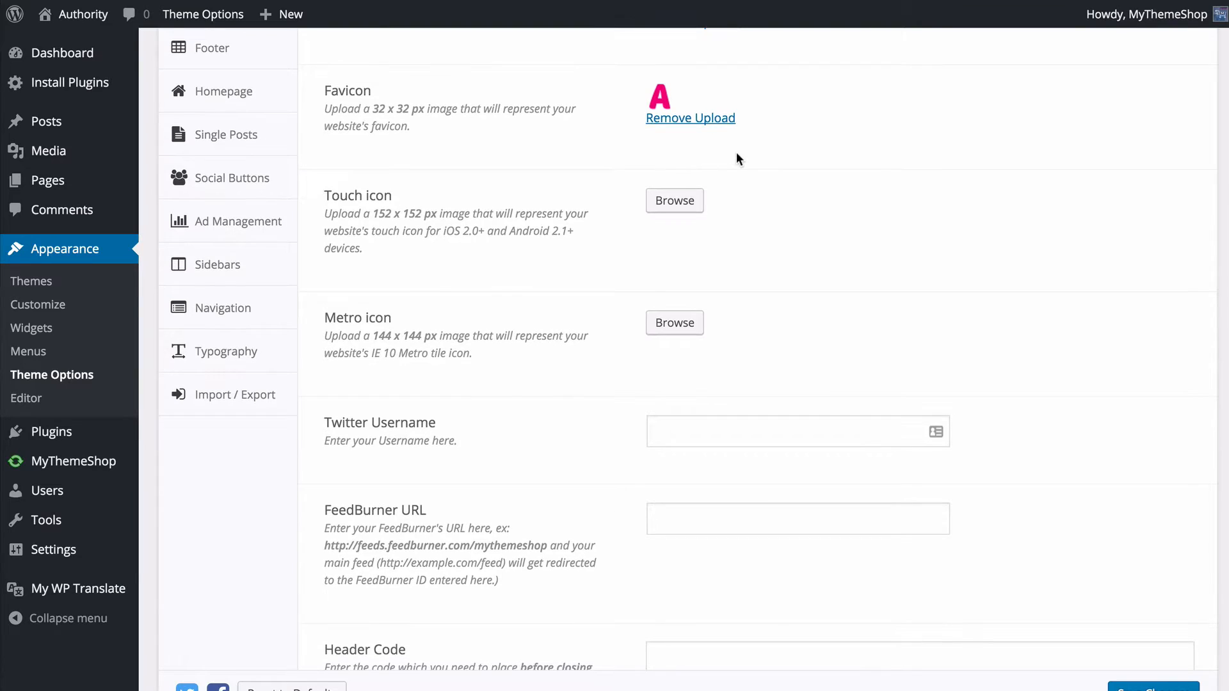
pyautogui.scroll(-1, 729, 162)
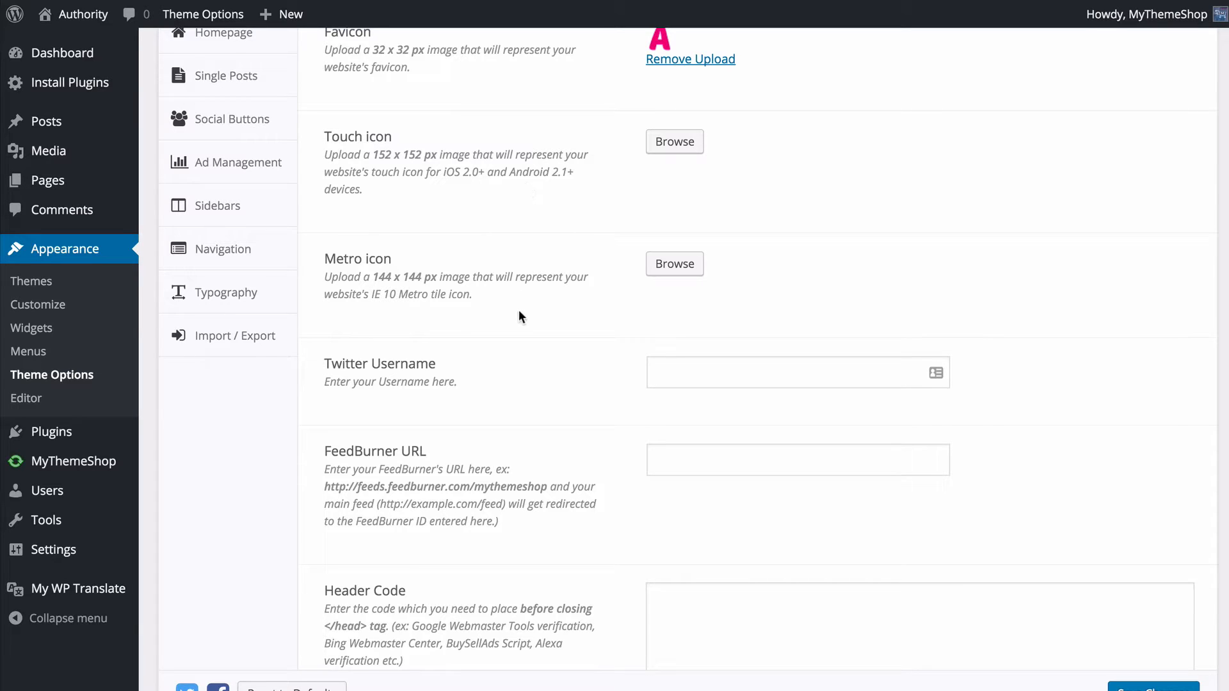
pyautogui.scroll(-3, 528, 312)
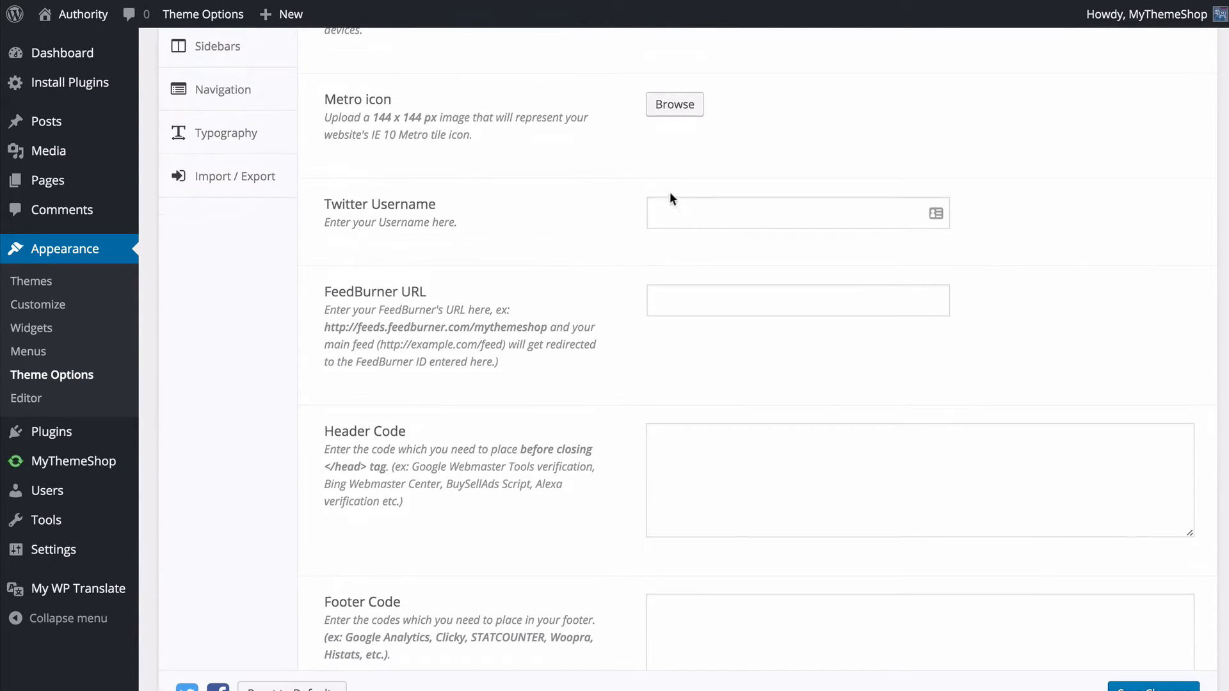
pyautogui.click(675, 206)
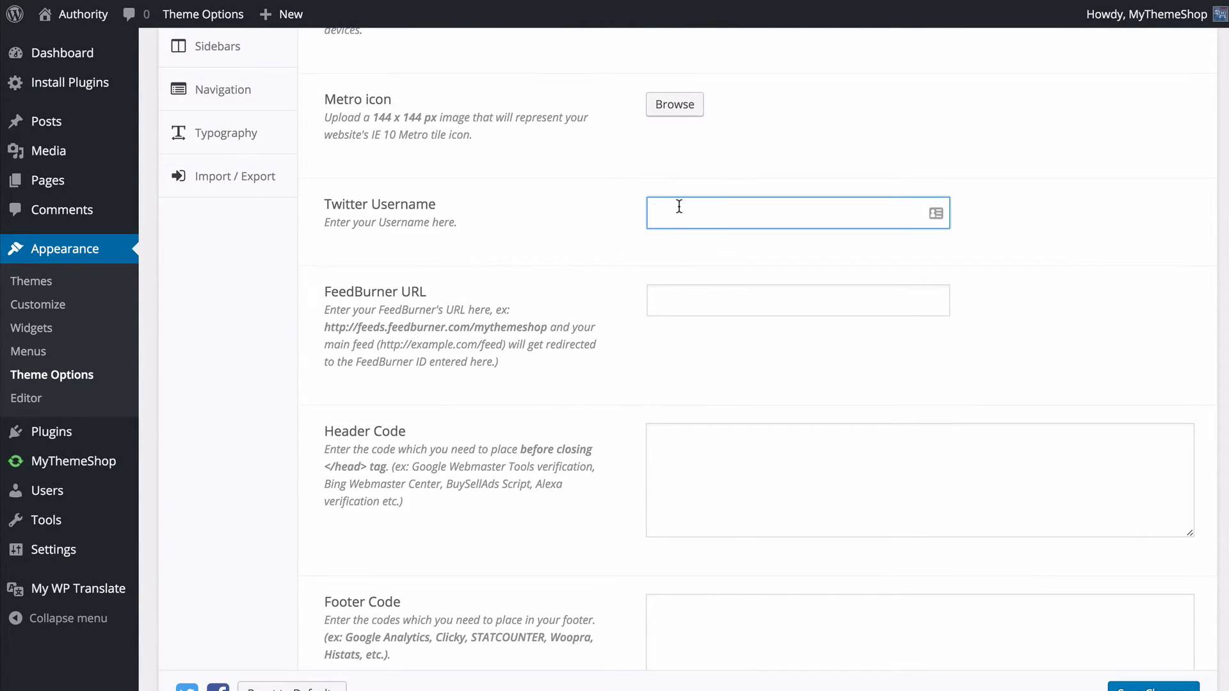
pyautogui.write('MyThemeShopTeam')
pyautogui.press('Tab')
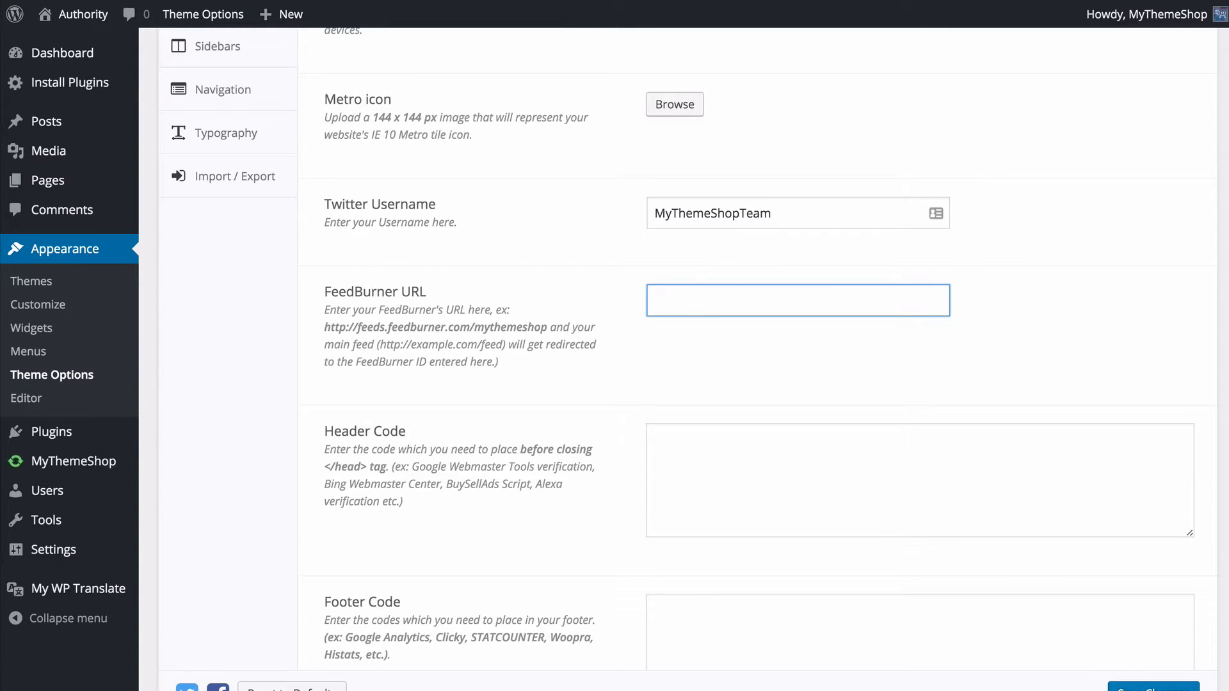
pyautogui.write('http://feeds.feedburber')
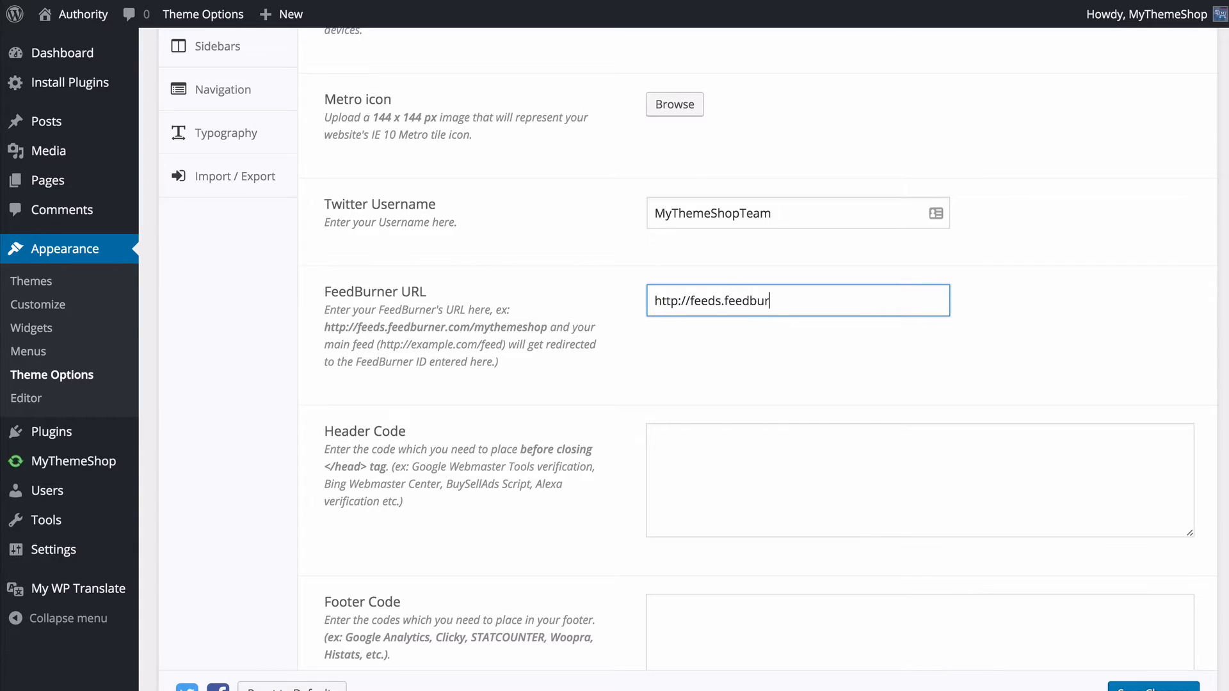
pyautogui.press('BackSpace')
pyautogui.press('BackSpace')
pyautogui.press('BackSpace')
pyautogui.write('ner.com/mythemeshop')
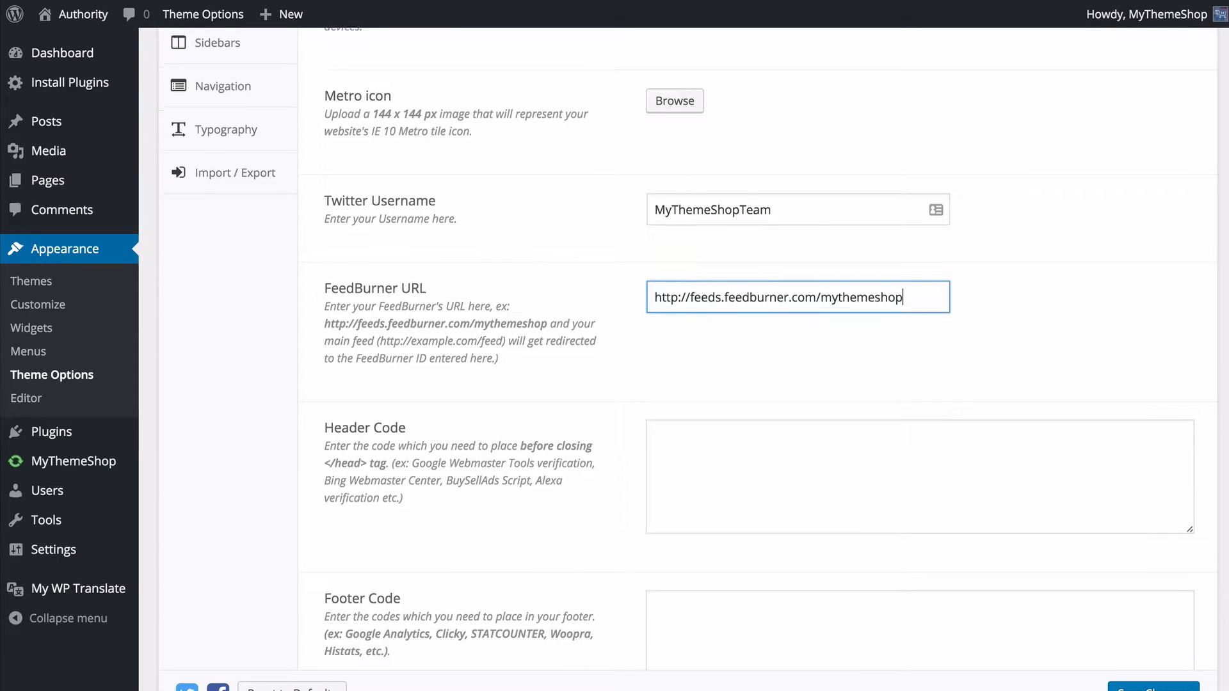
# - Examine the Header Code, Footer Code and Pagination Type options in General Settings
pyautogui.scroll(-3, 656, 224)
pyautogui.click(731, 311)
pyautogui.scroll(-1, 731, 310)
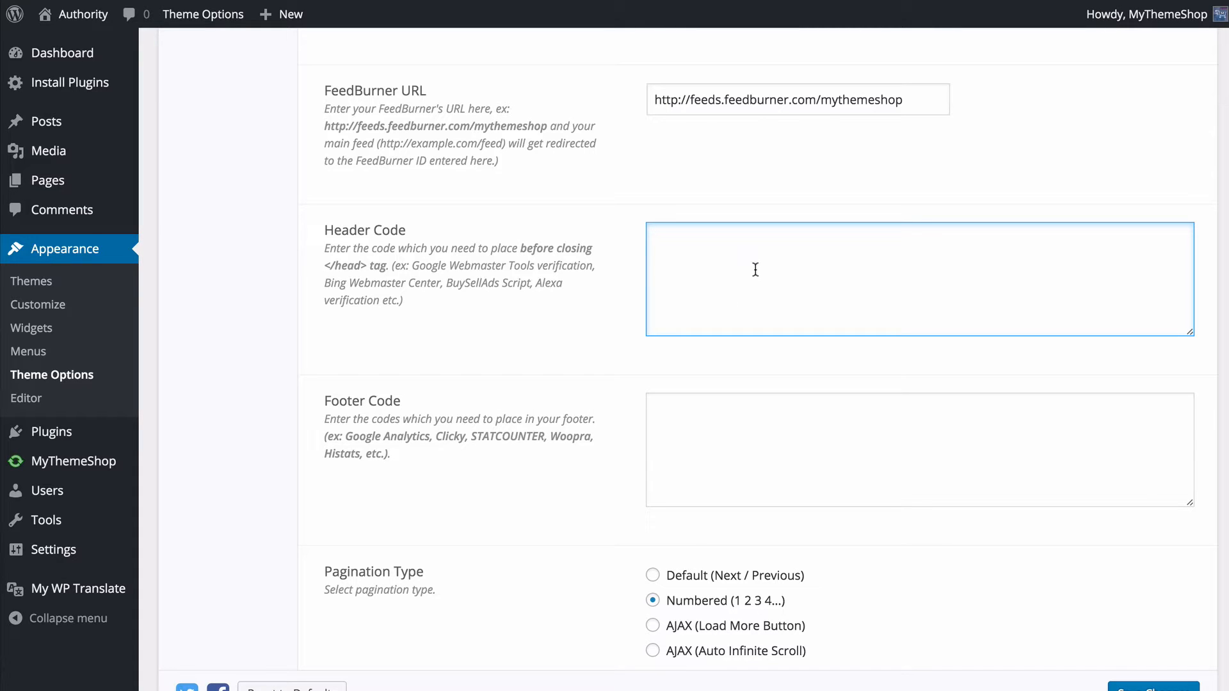
pyautogui.scroll(-3, 754, 279)
pyautogui.click(749, 310)
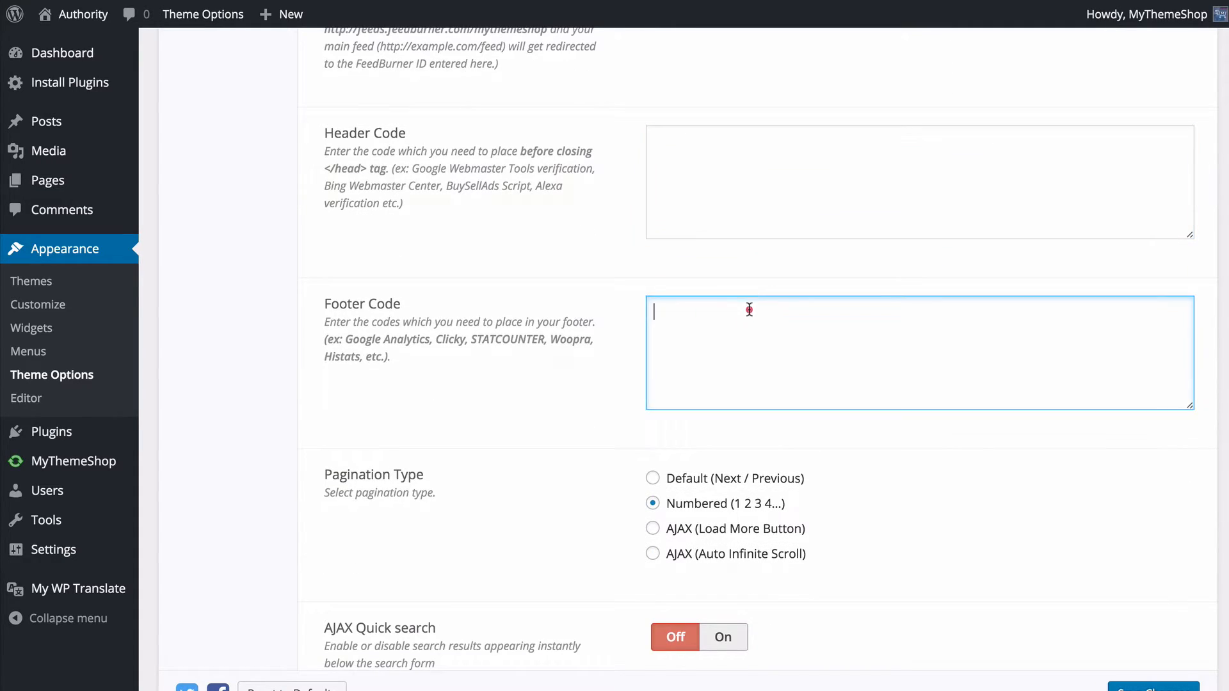
pyautogui.scroll(-1, 749, 309)
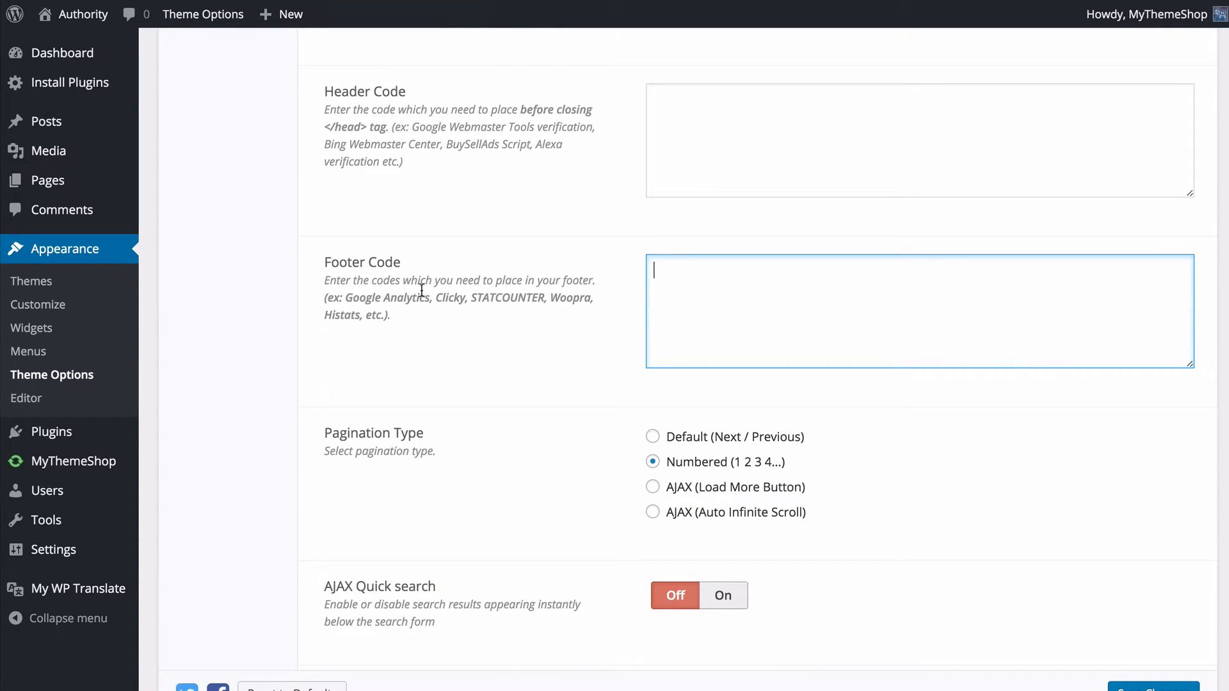
pyautogui.scroll(-4, 491, 301)
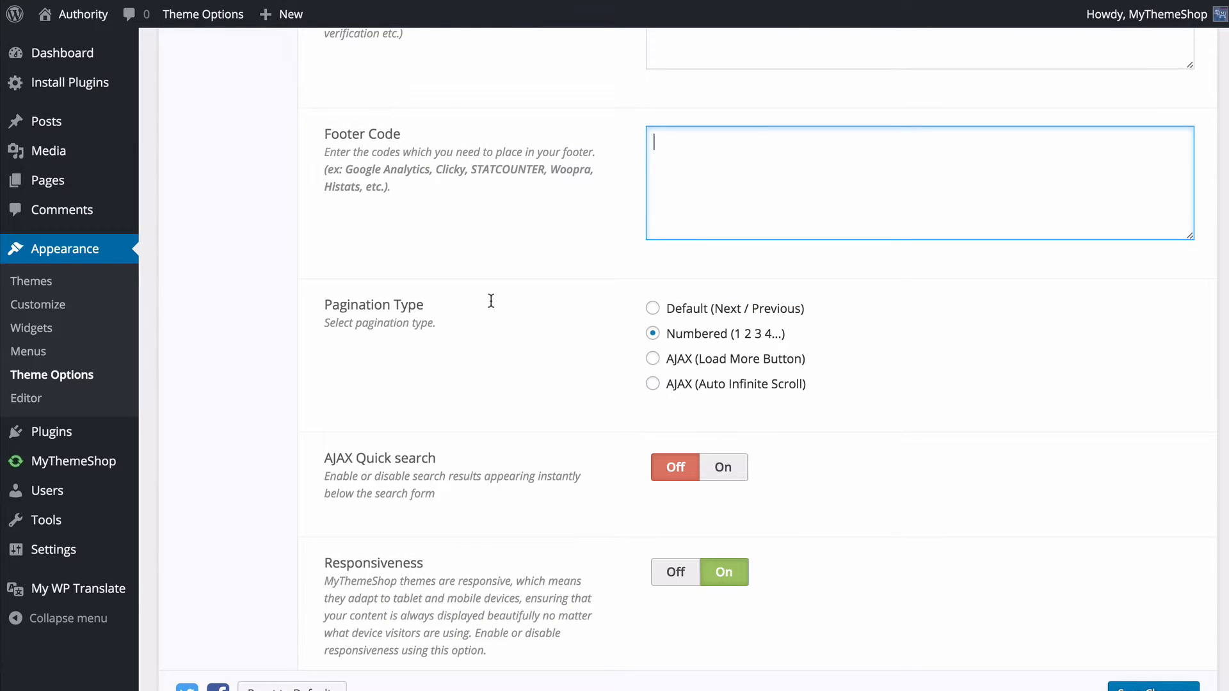
# - Check the live home page, set the Pagination Type to AJAX (Load More Button) and save the theme options
pyautogui.click(107, 17)
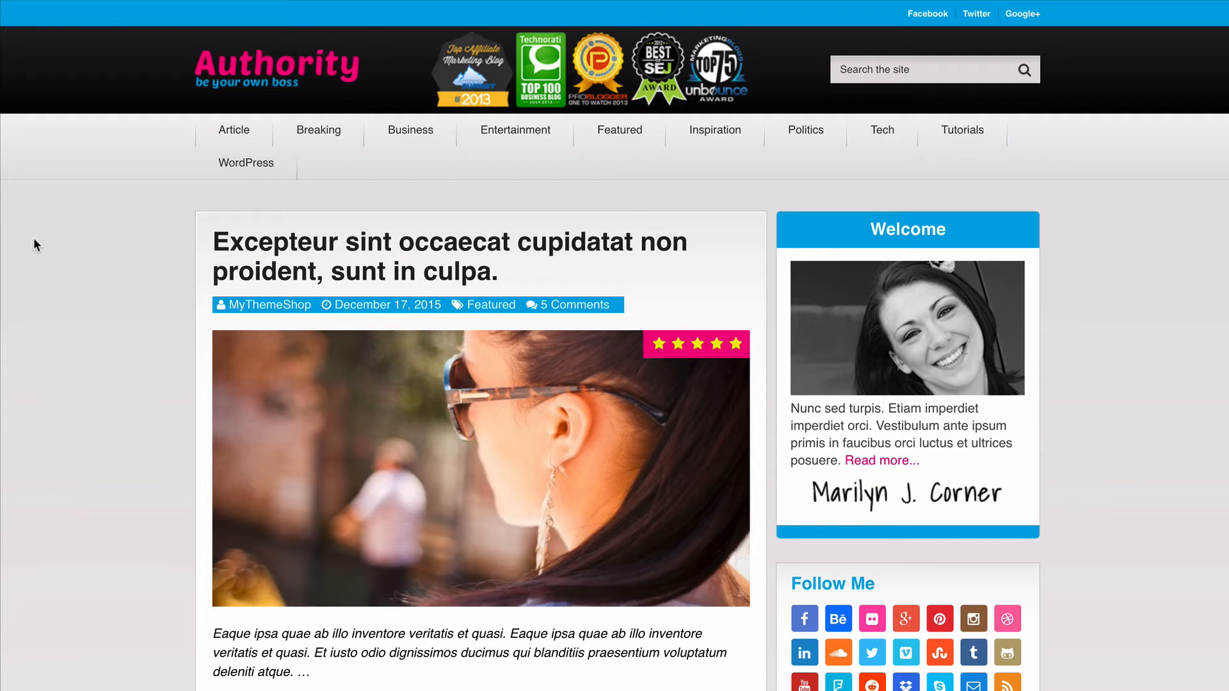
pyautogui.scroll(-15, 62, 230)
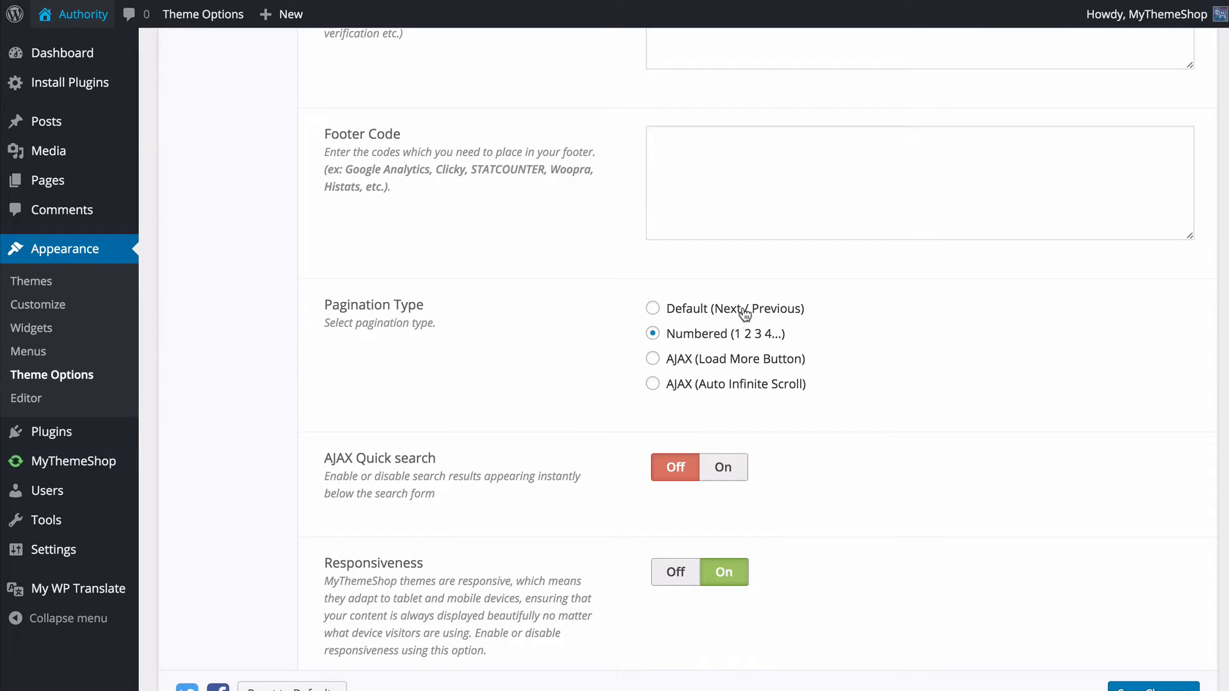
pyautogui.click(731, 360)
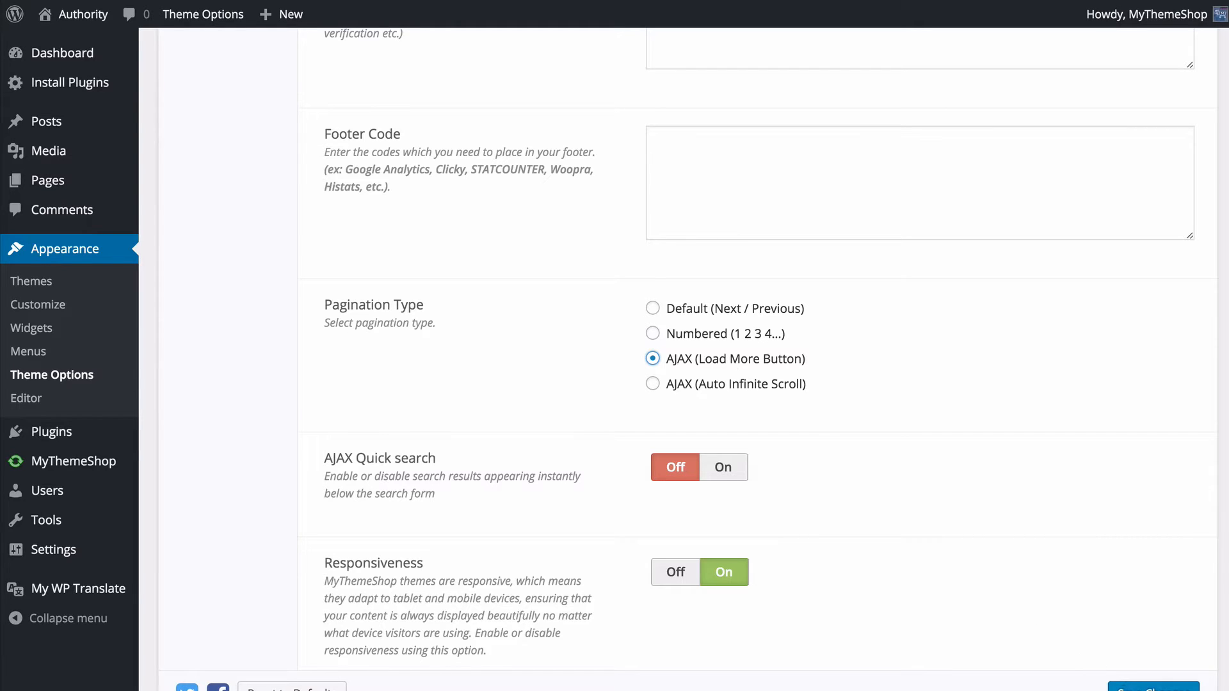
pyautogui.click(1137, 686)
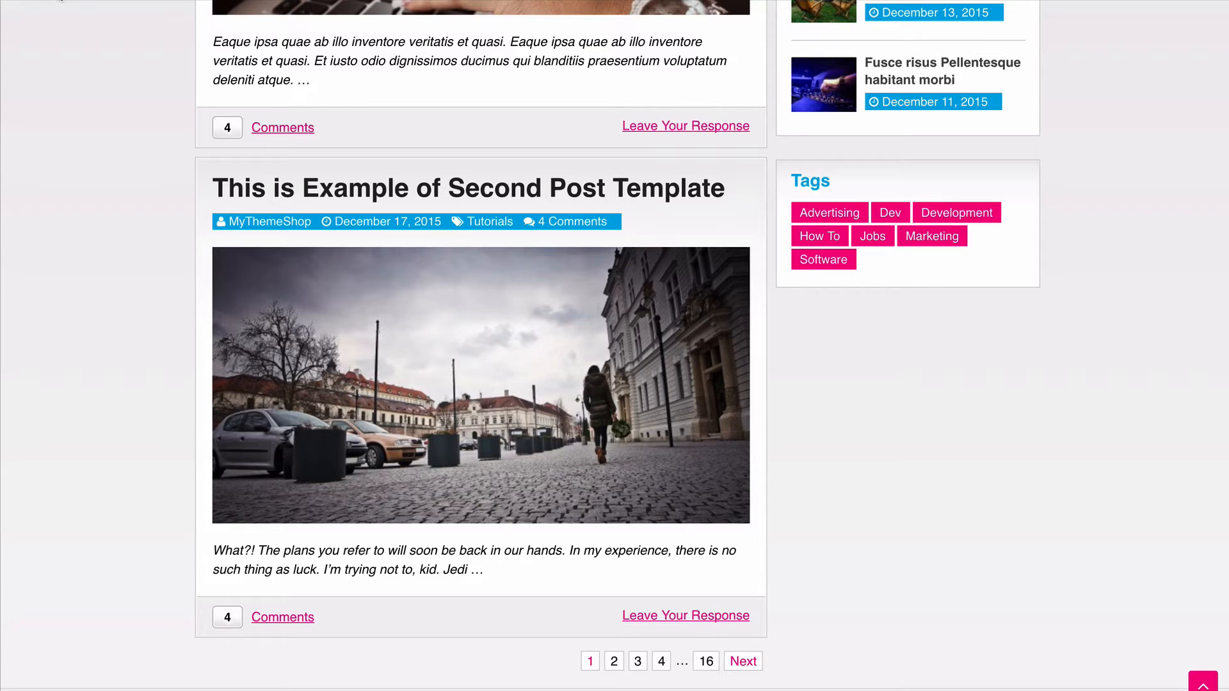
# - View the live home page and load more posts twice to test the pagination
pyautogui.click(57, 2)
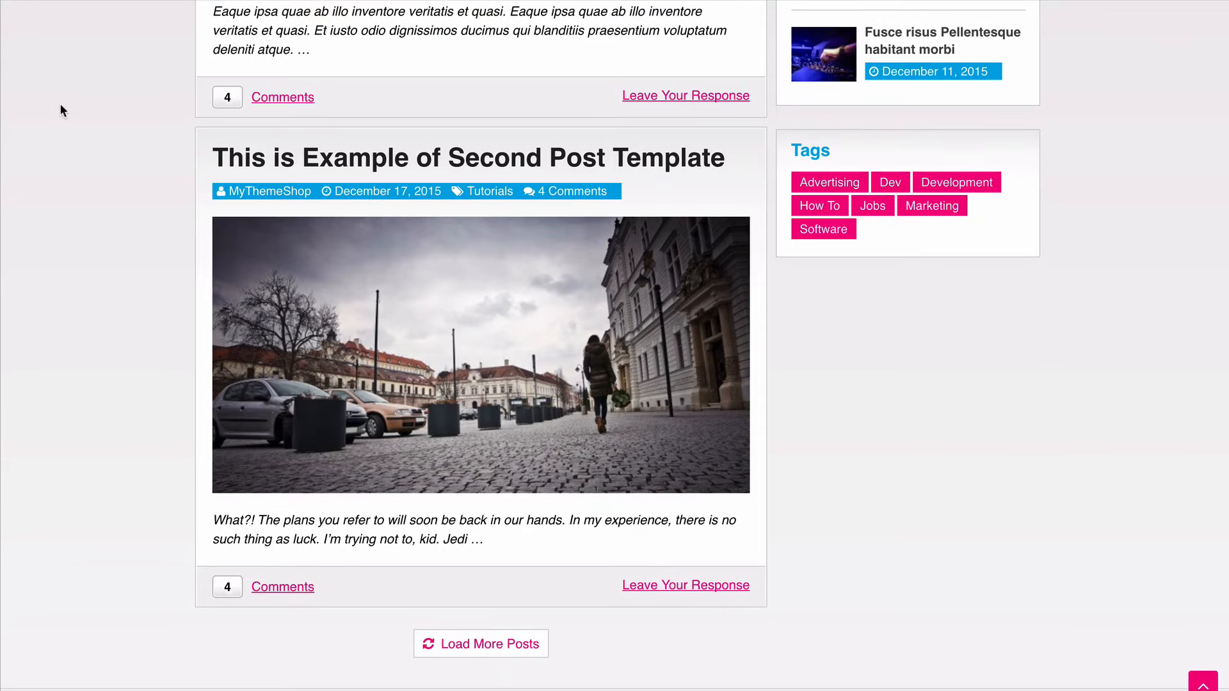
pyautogui.click(475, 644)
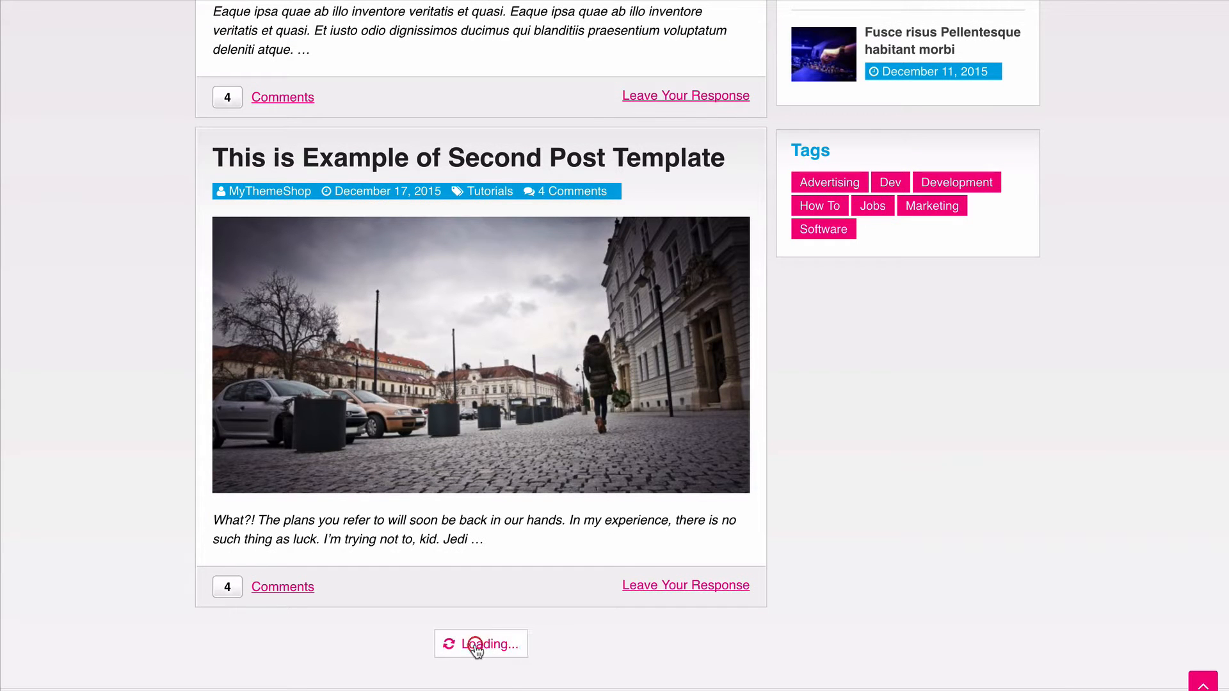
pyautogui.scroll(-20, 110, 416)
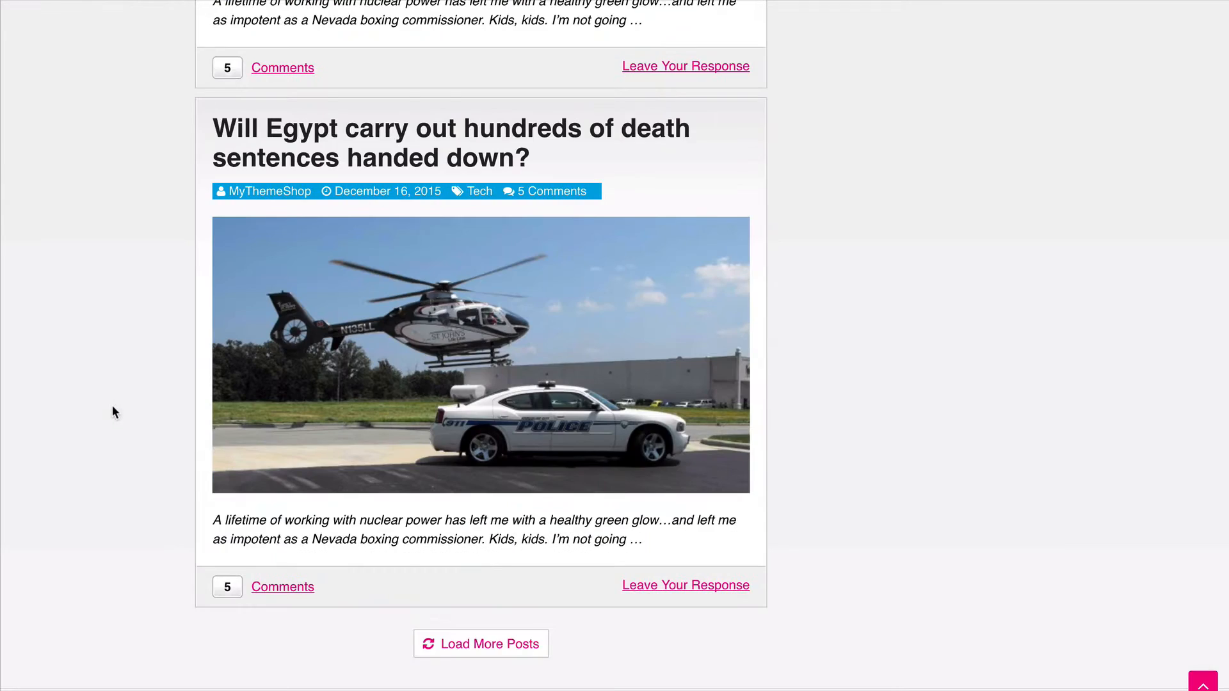
pyautogui.click(458, 643)
pyautogui.scroll(-15, 101, 412)
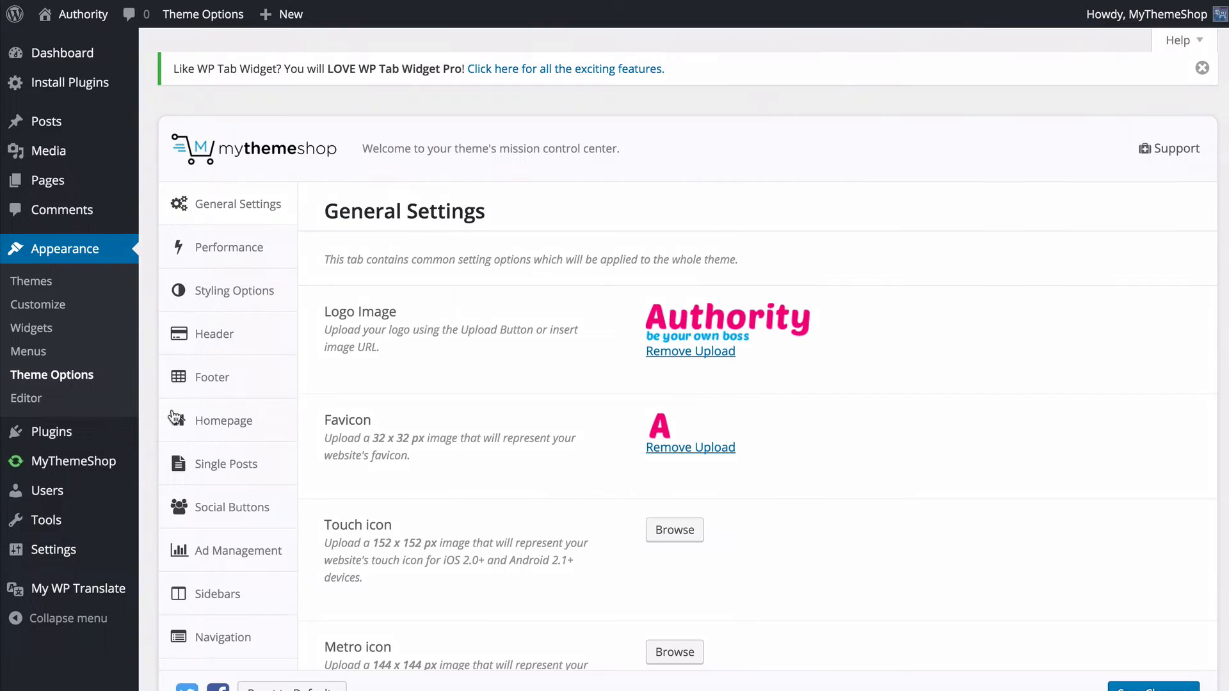
# - Turn on AJAX Quick search in General Settings and save the theme options
pyautogui.scroll(-8, 578, 474)
pyautogui.scroll(-8, 576, 474)
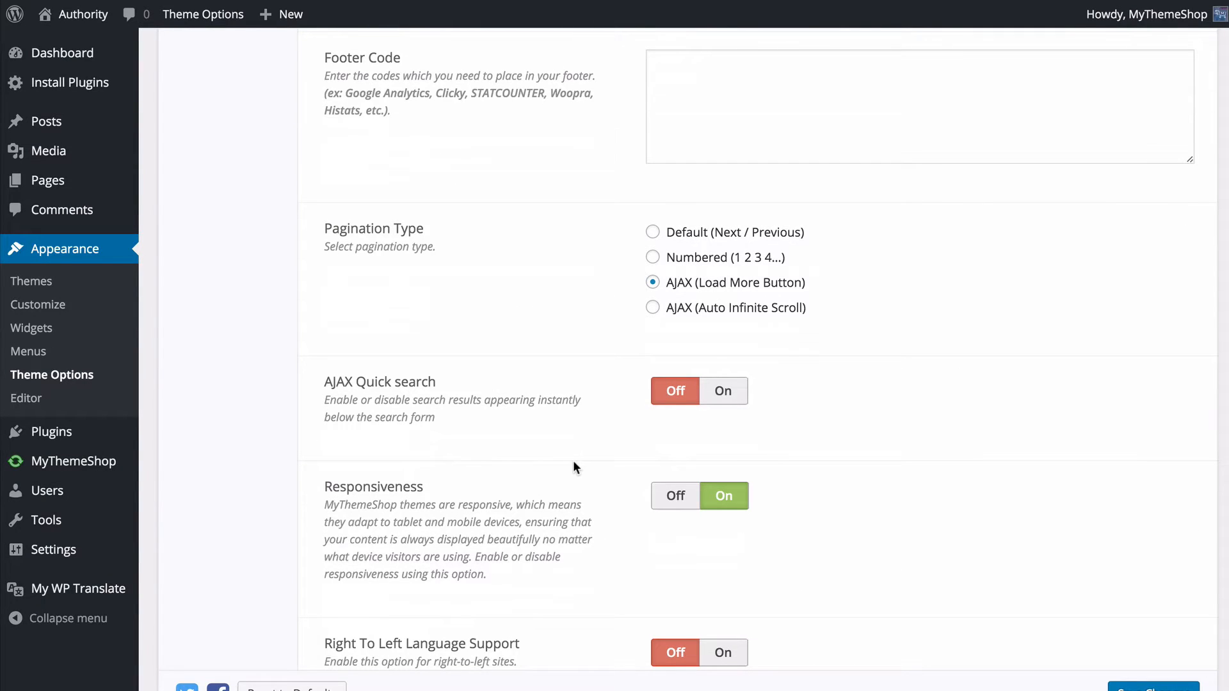
pyautogui.click(709, 318)
pyautogui.click(724, 292)
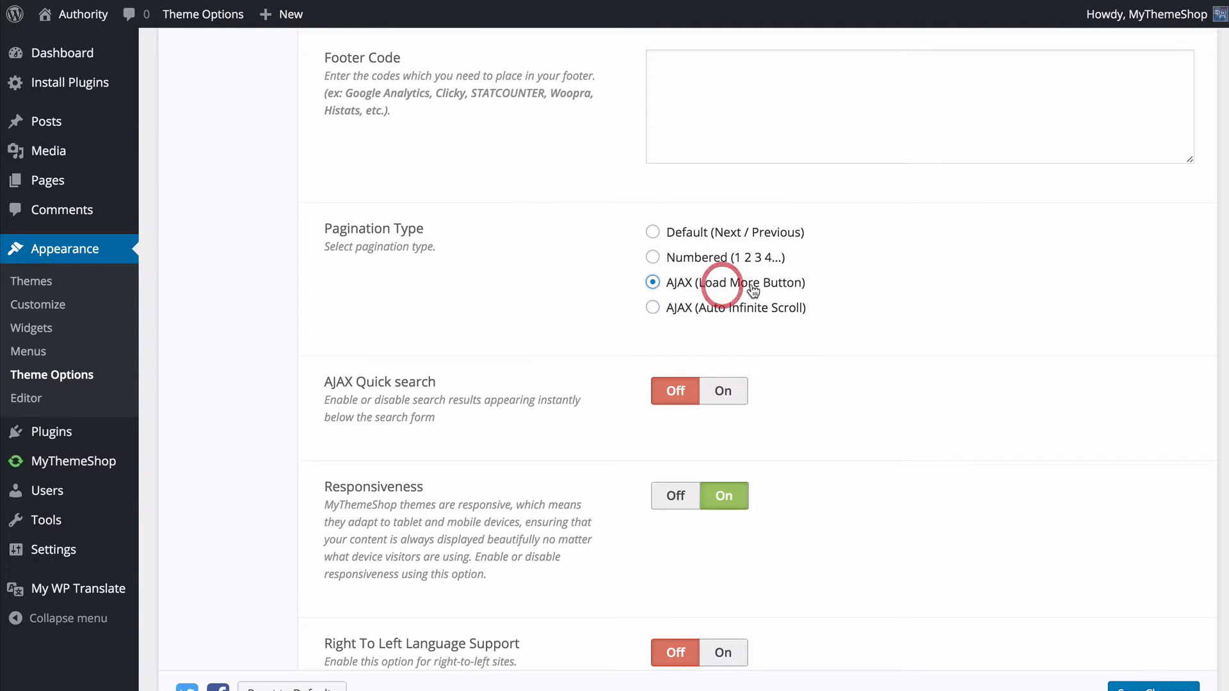
pyautogui.click(845, 296)
pyautogui.scroll(-3, 846, 301)
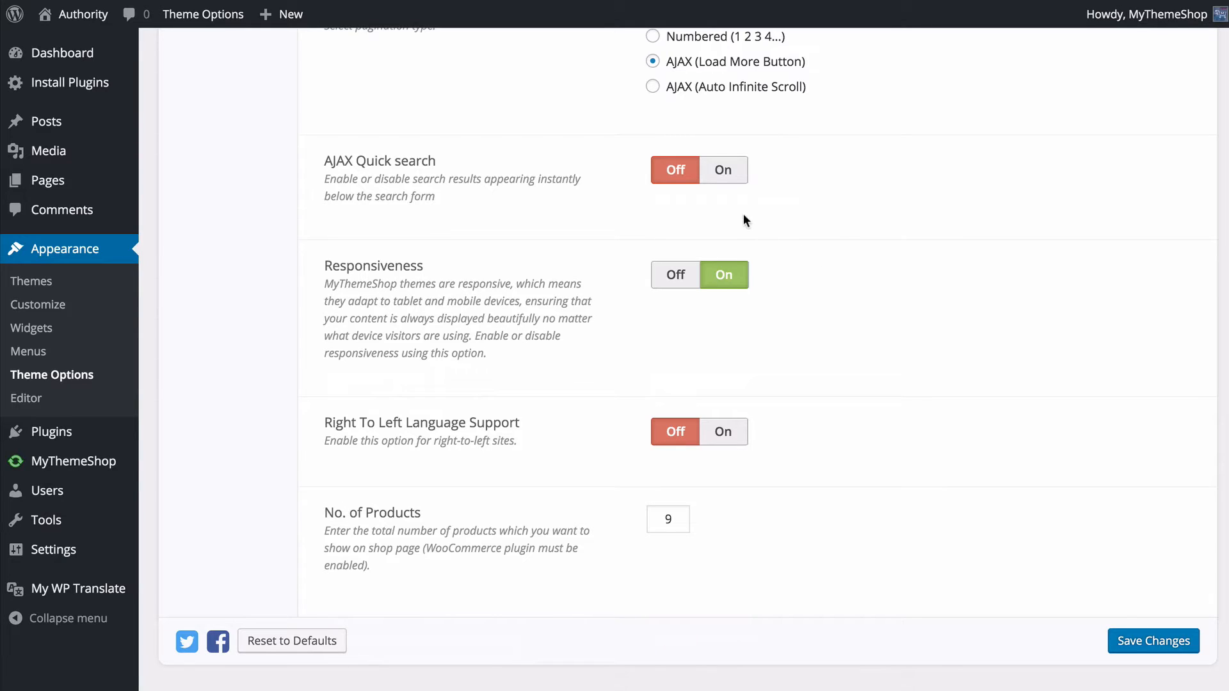
pyautogui.click(720, 181)
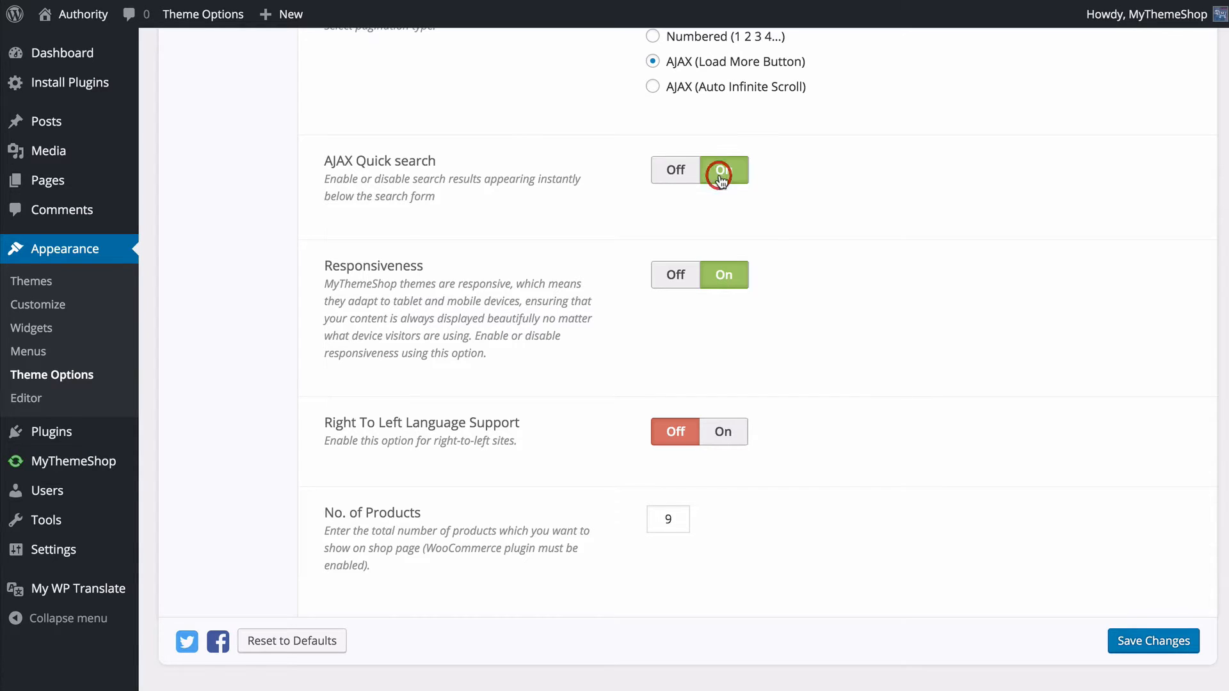
pyautogui.click(1146, 643)
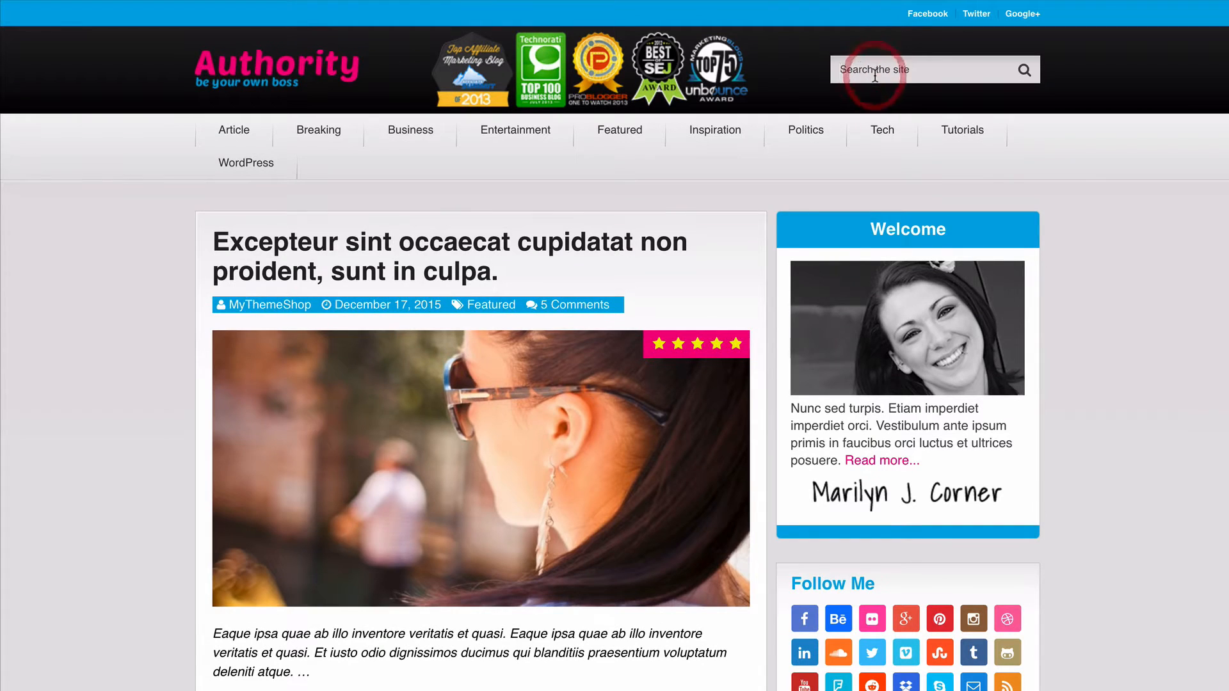
# - Test the AJAX quick search on the live site, first with "ecce" and again with "excep"
pyautogui.write('e')
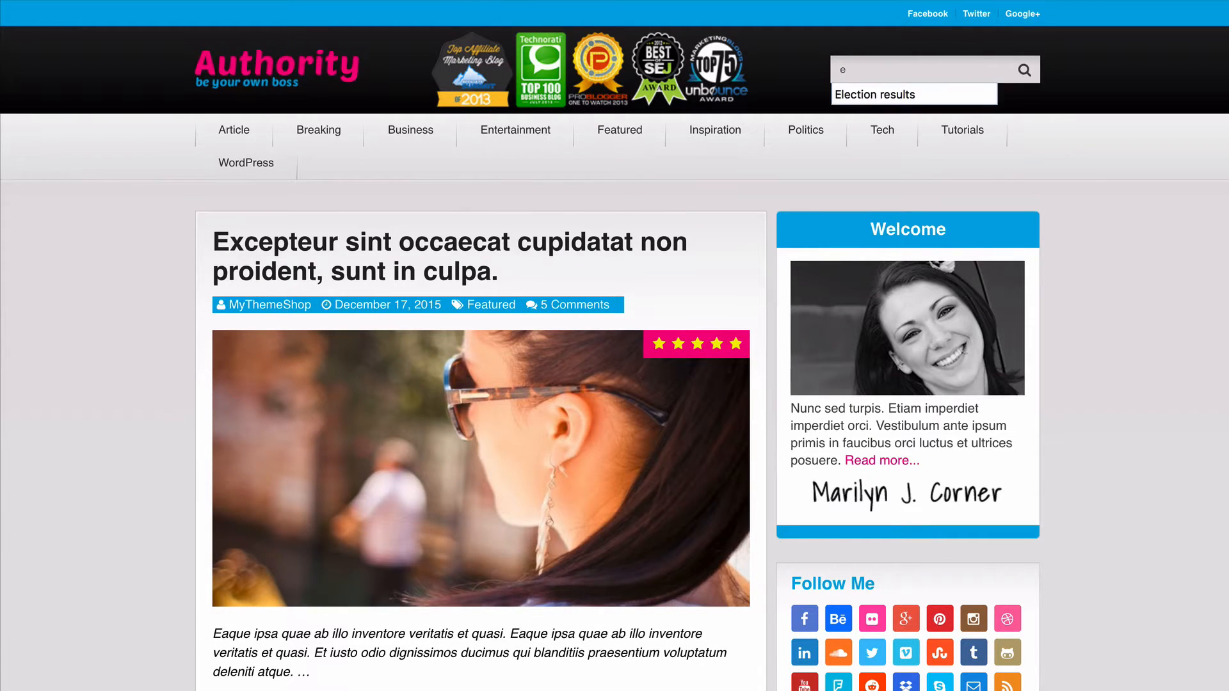
pyautogui.write('cce')
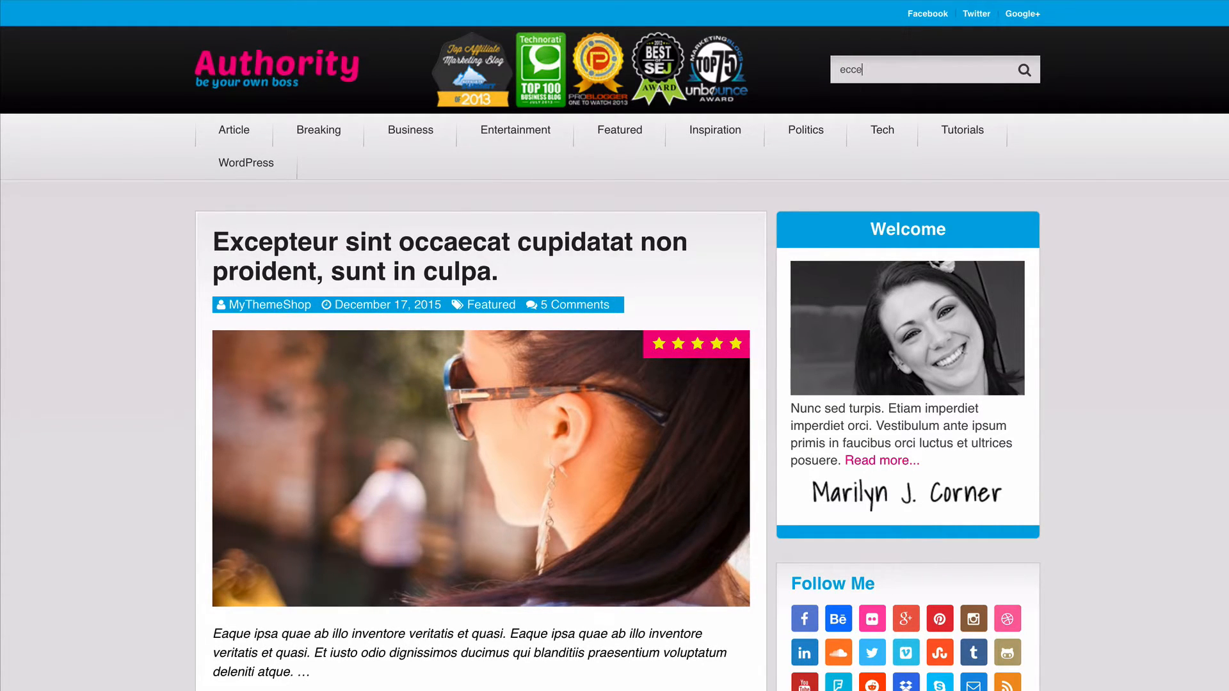
pyautogui.hotkey('ctrl', 'a')
pyautogui.press('BackSpace')
pyautogui.click(852, 71)
pyautogui.write('excep')
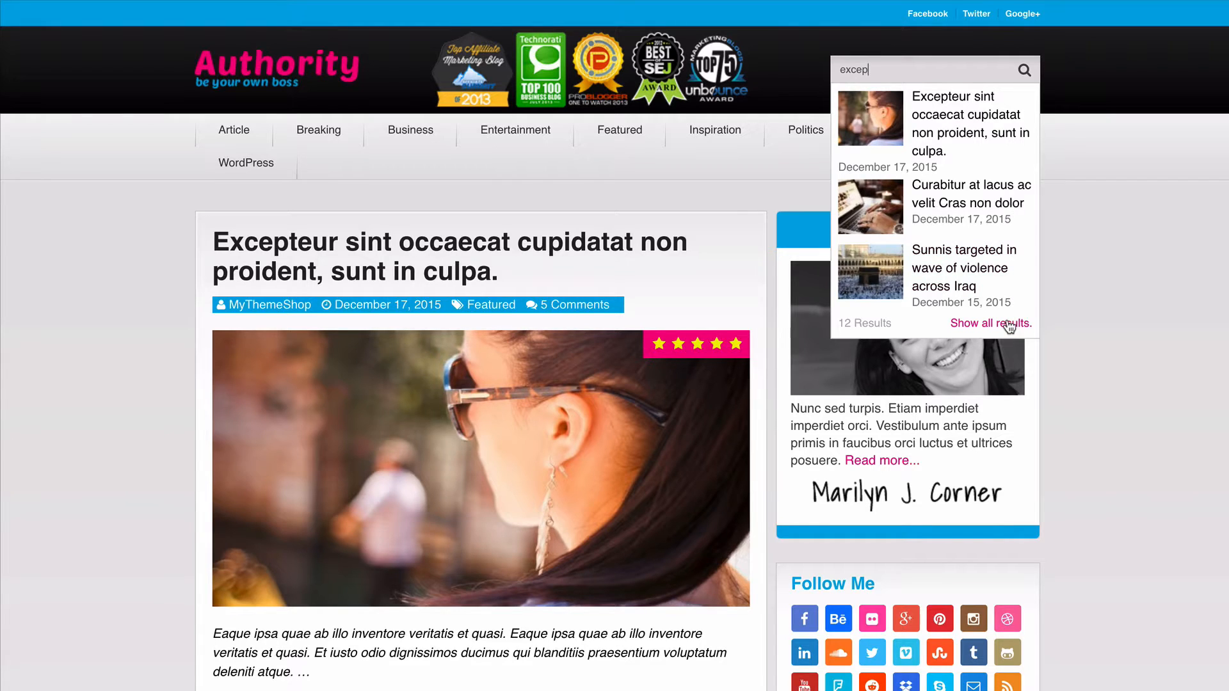
pyautogui.click(1095, 289)
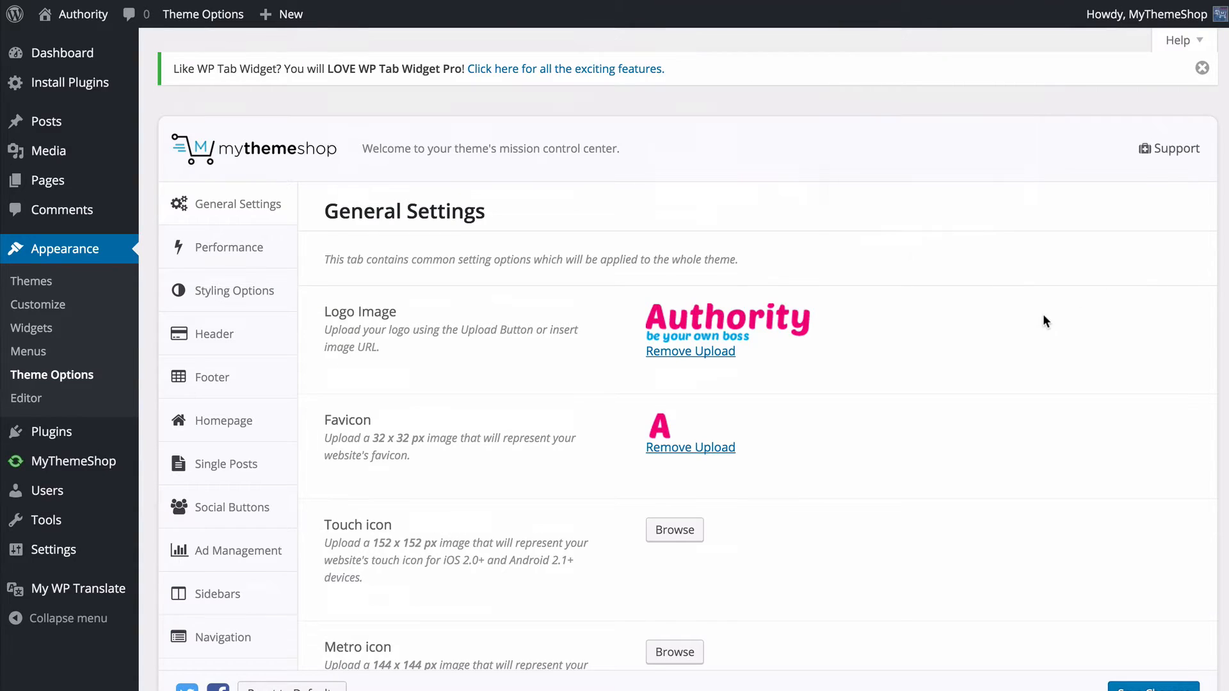
# - Switch the Responsiveness option off and back on in General Settings
pyautogui.scroll(-15, 1042, 314)
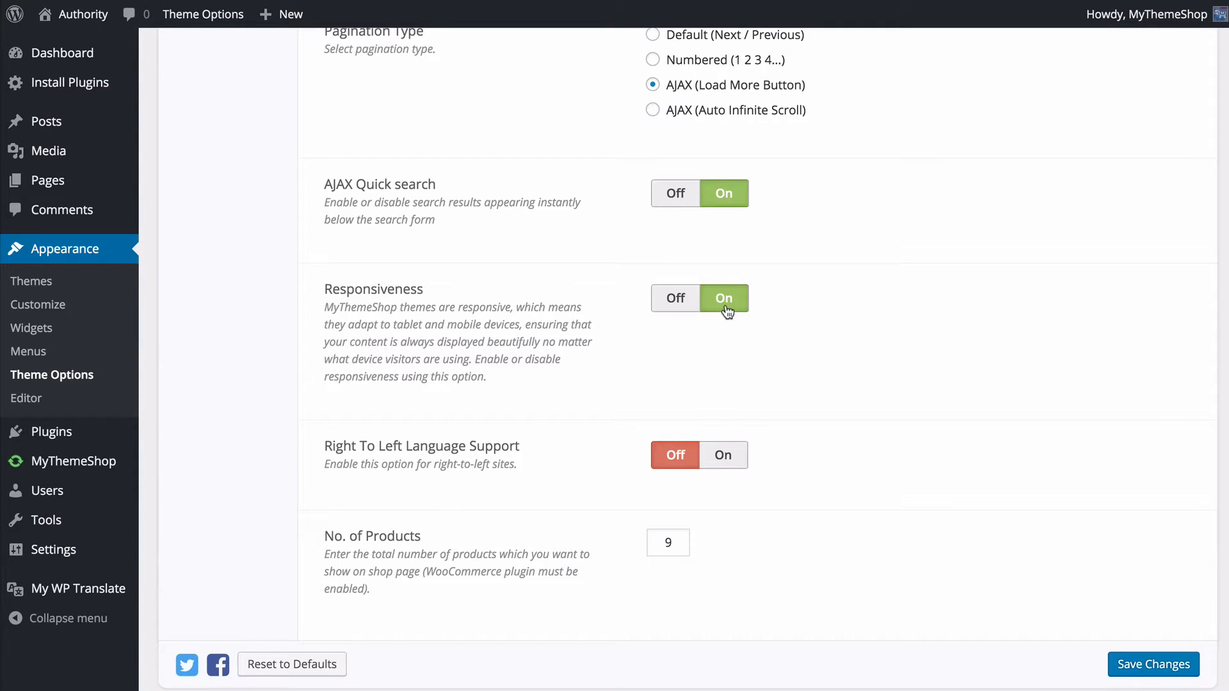
pyautogui.click(673, 302)
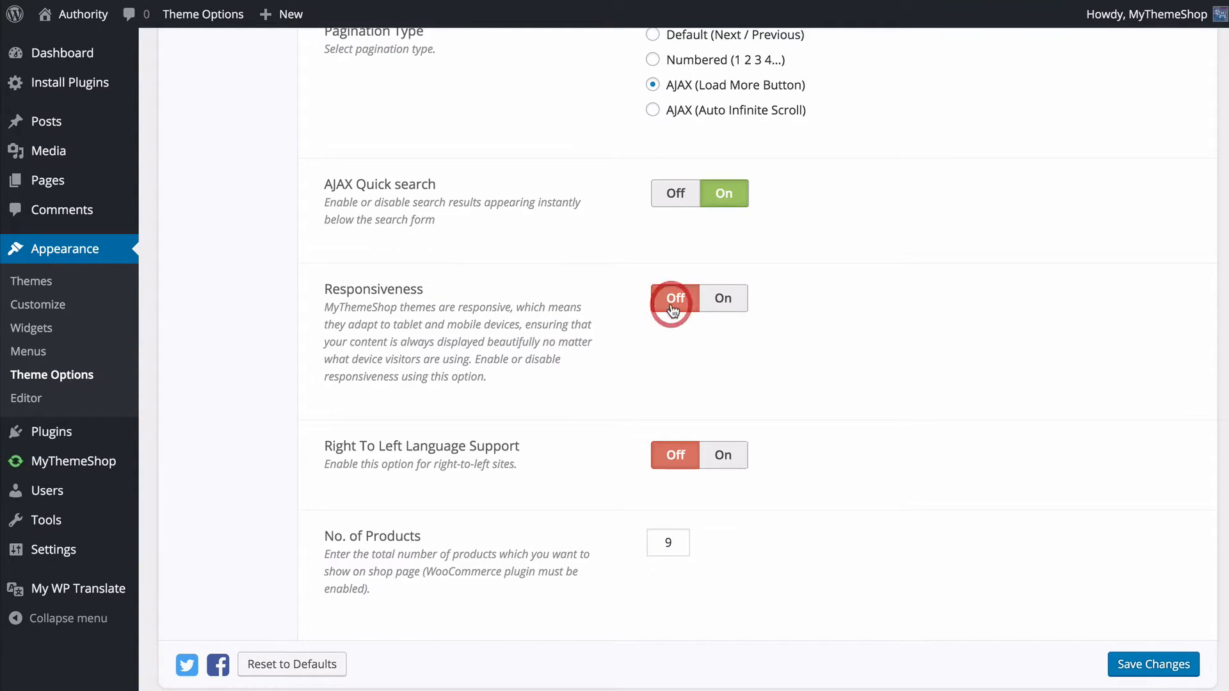
pyautogui.click(718, 303)
# - Check the No. of Products option in General Settings and save the theme options
pyautogui.scroll(-1, 720, 303)
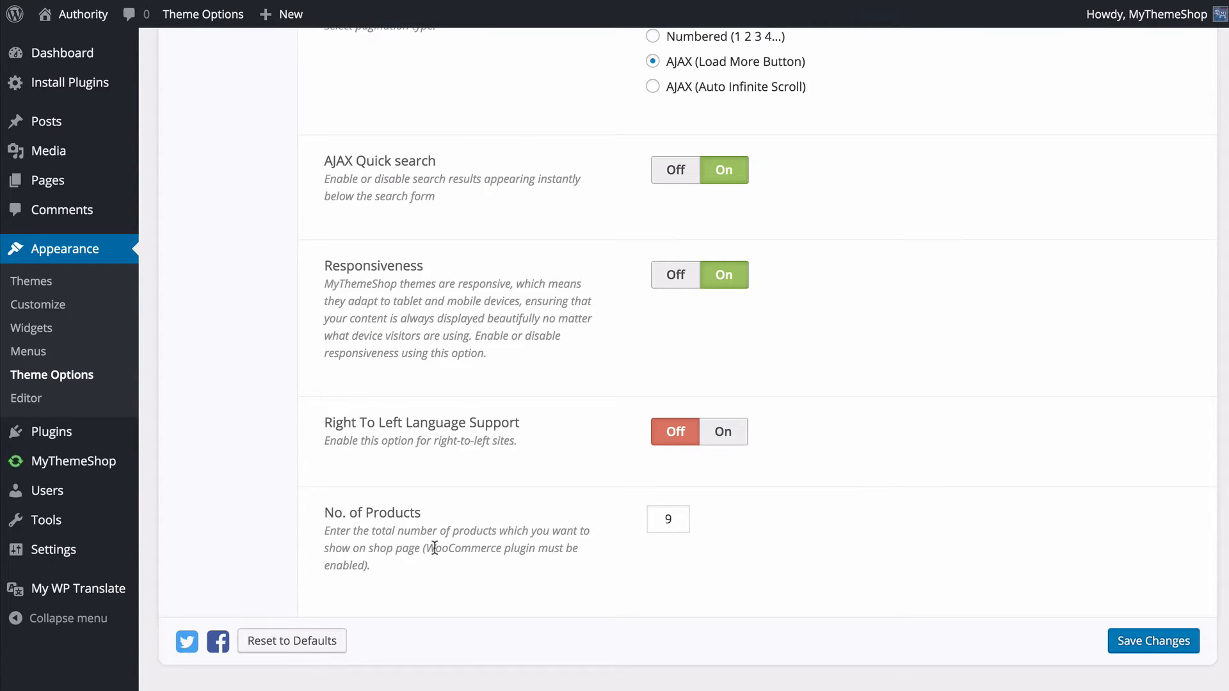
pyautogui.click(670, 518)
pyautogui.click(730, 529)
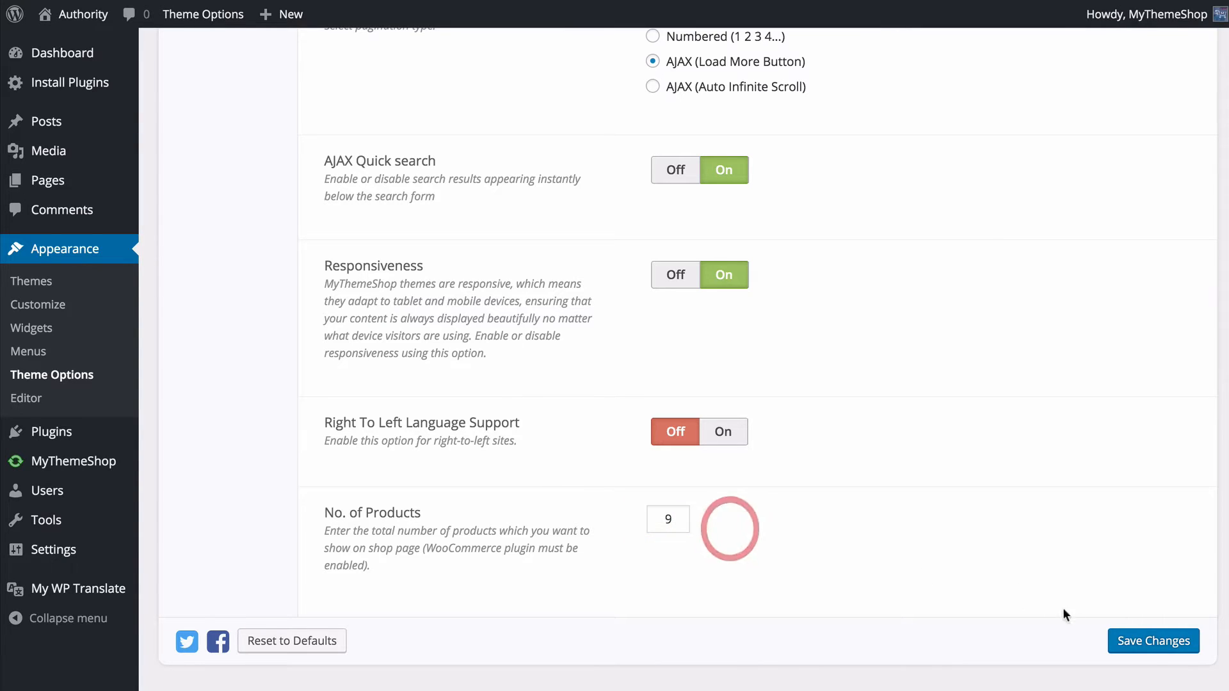
pyautogui.click(1152, 642)
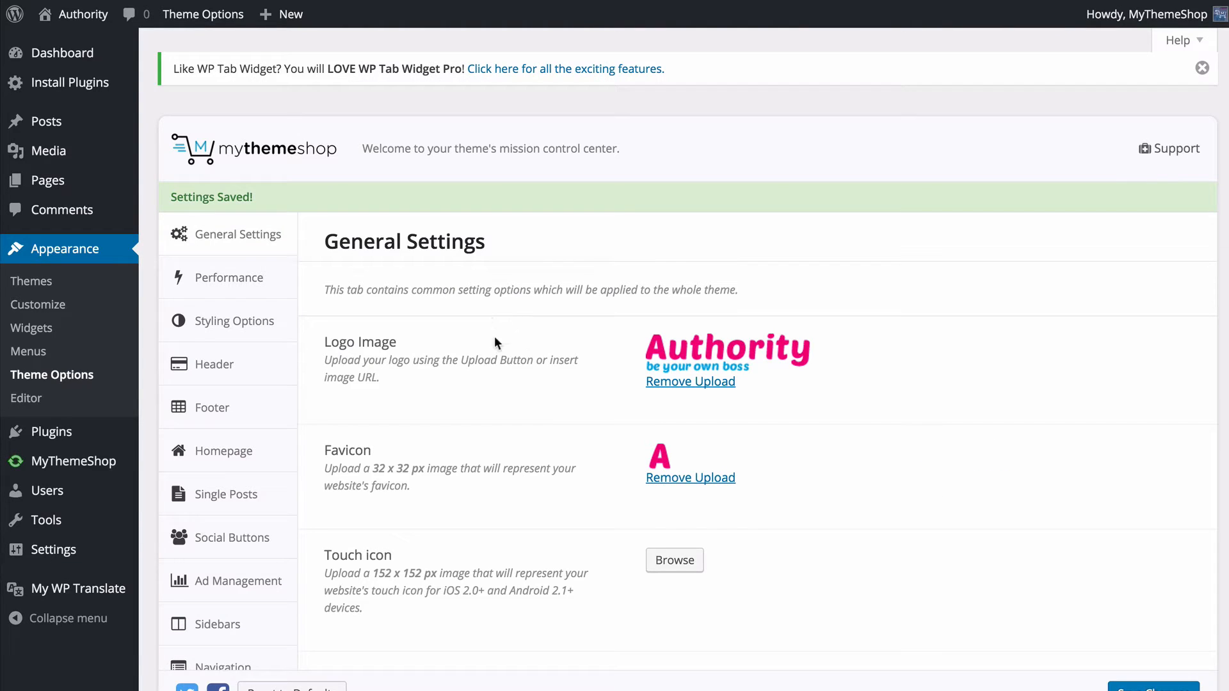
# - Turn on Prefetching in the Performance options
pyautogui.click(282, 254)
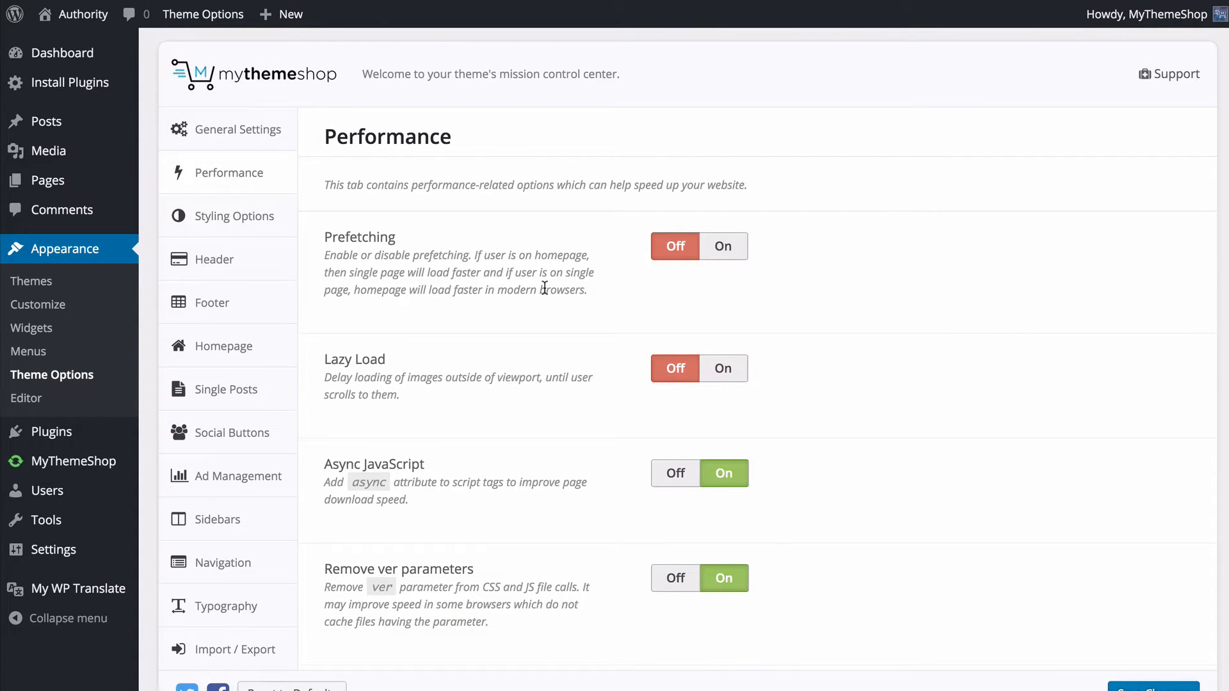
pyautogui.scroll(-3, 530, 301)
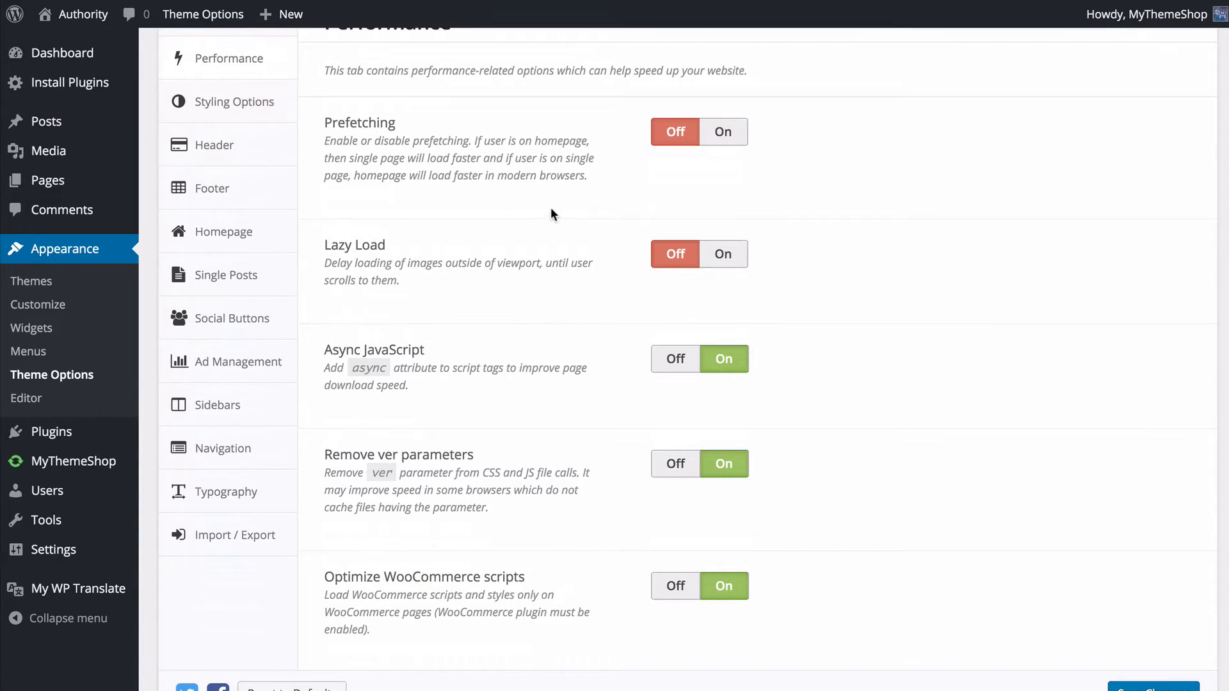
pyautogui.click(724, 135)
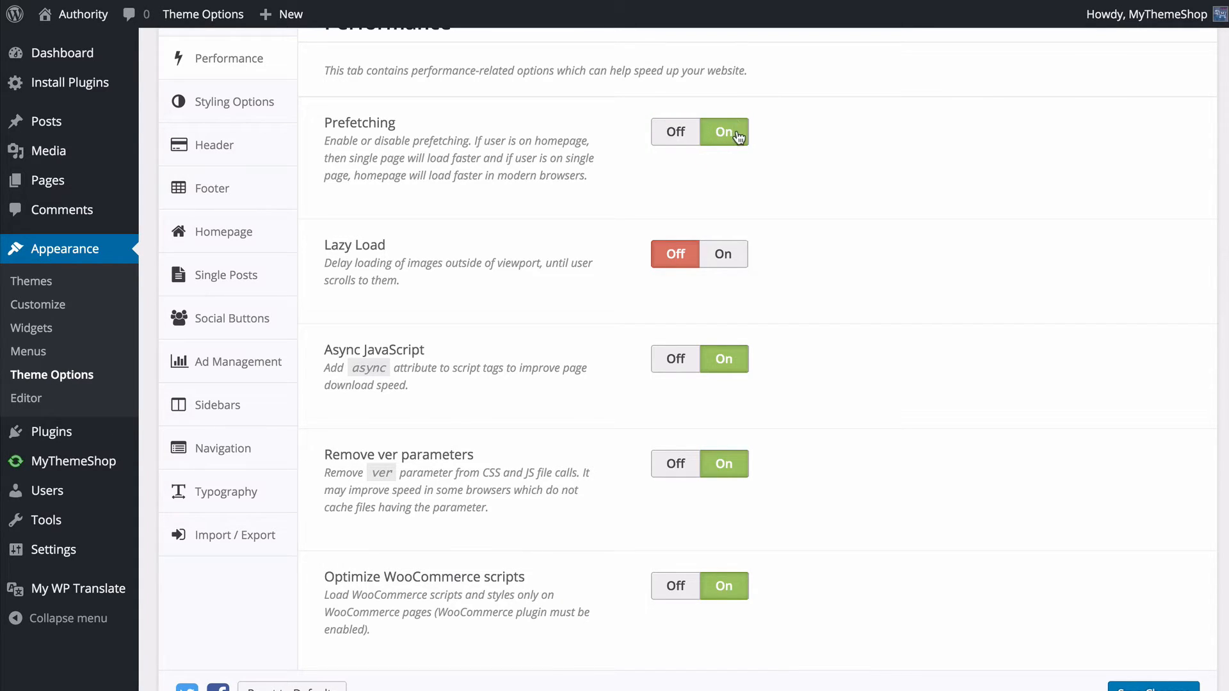
# - Turn on Lazy Load with lazy loading of post content images, and save the theme options
pyautogui.scroll(-1, 736, 151)
pyautogui.scroll(-3, 736, 151)
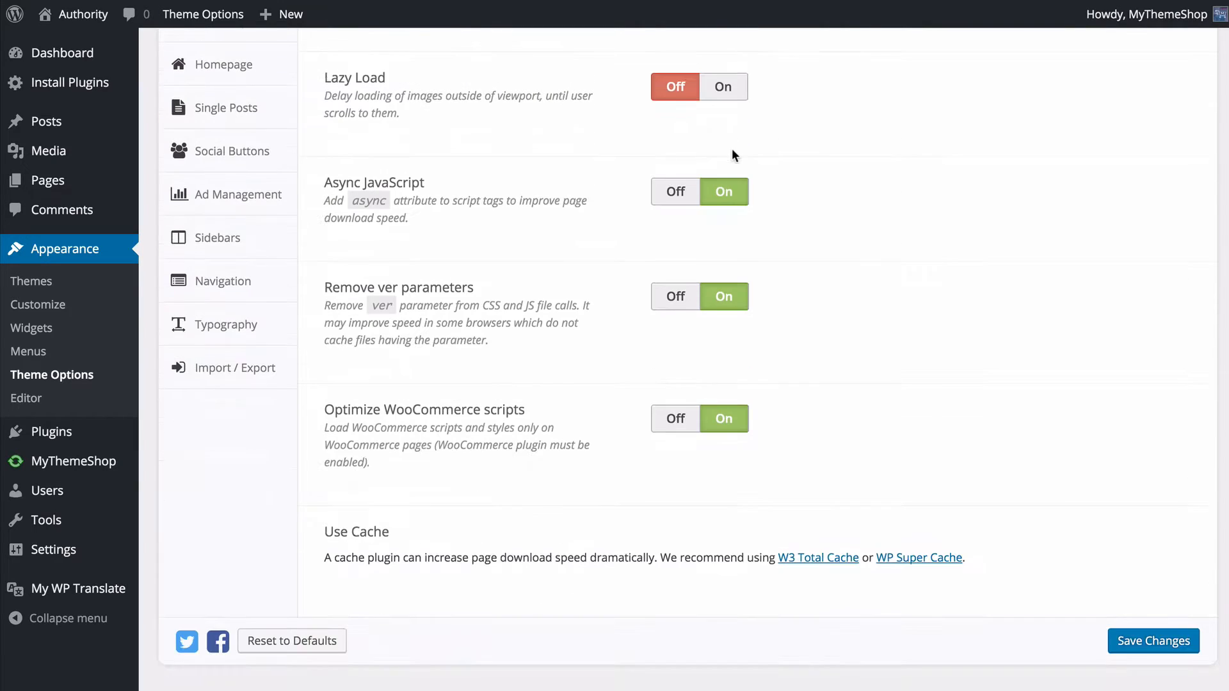
pyautogui.click(726, 90)
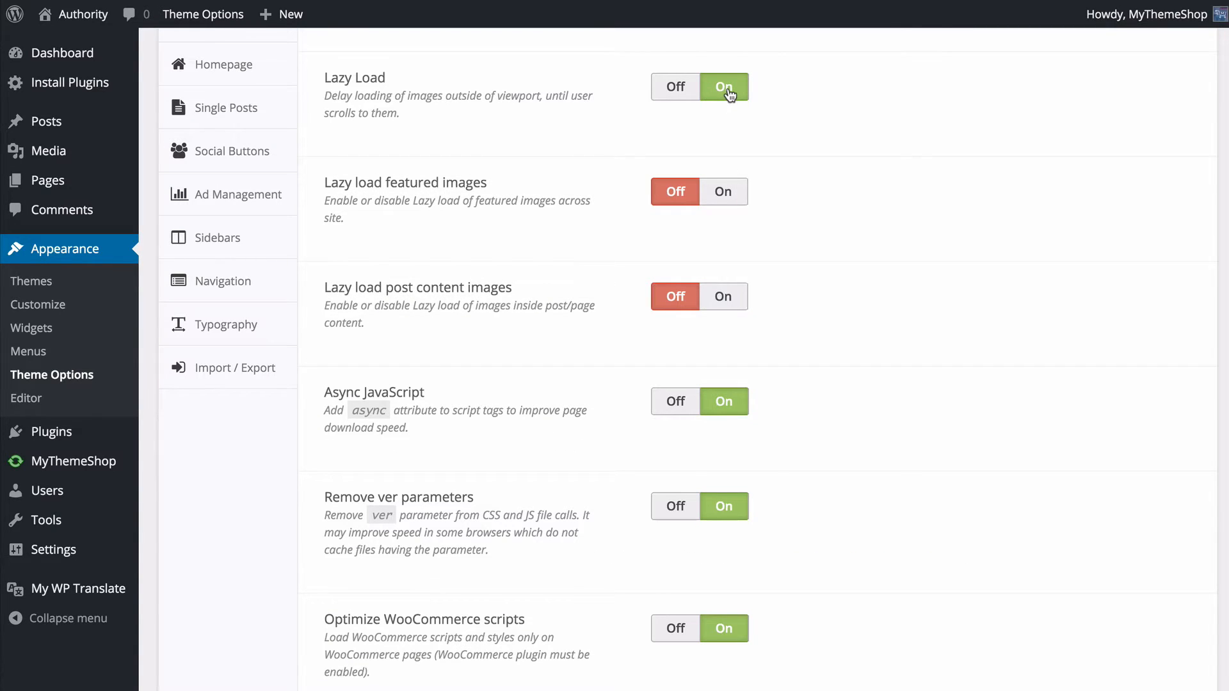
pyautogui.scroll(-2, 727, 96)
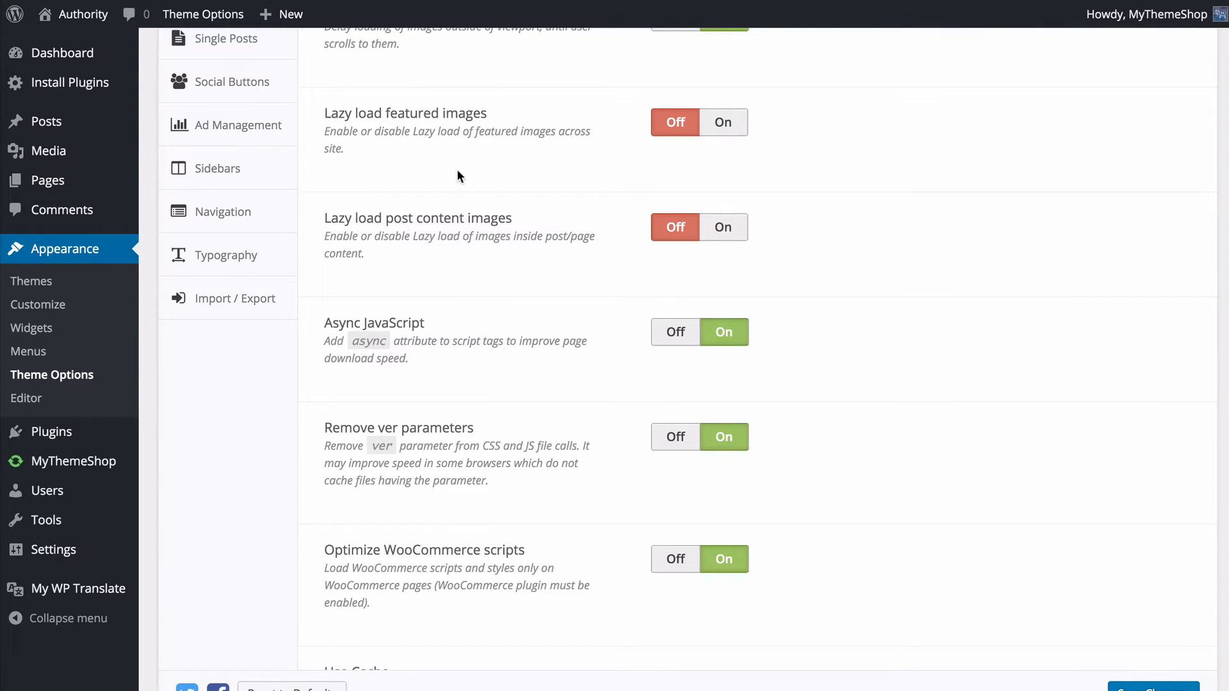
pyautogui.click(737, 231)
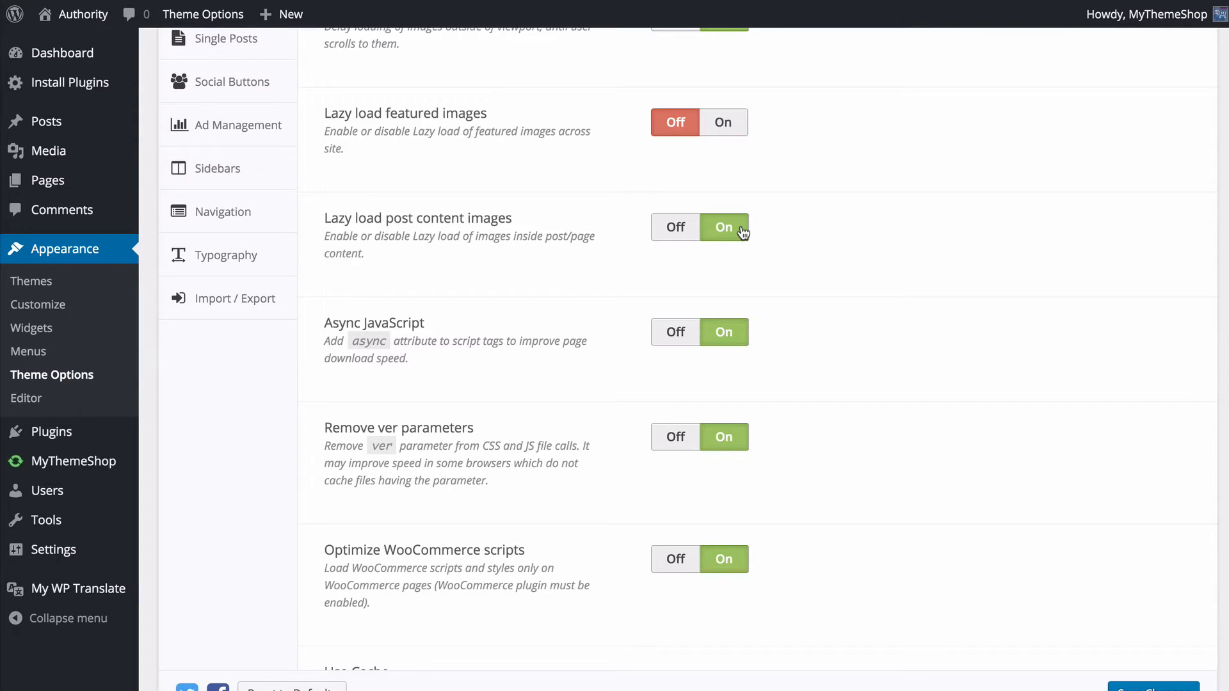
pyautogui.scroll(-3, 773, 240)
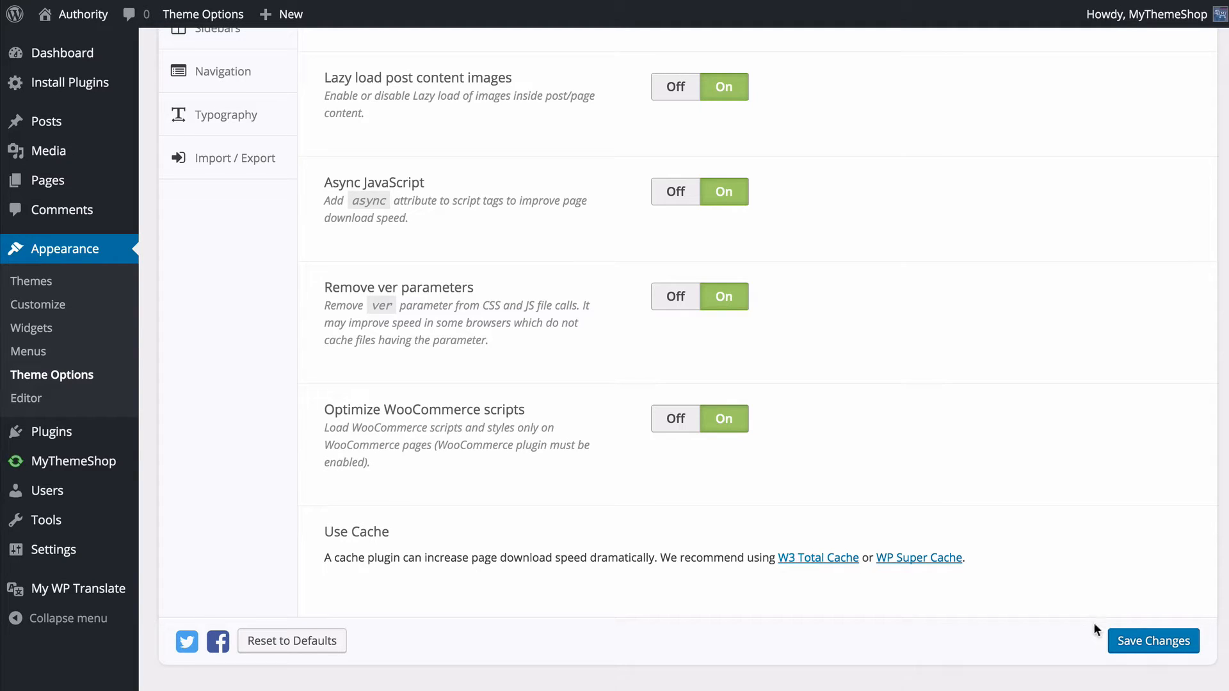
pyautogui.click(1132, 643)
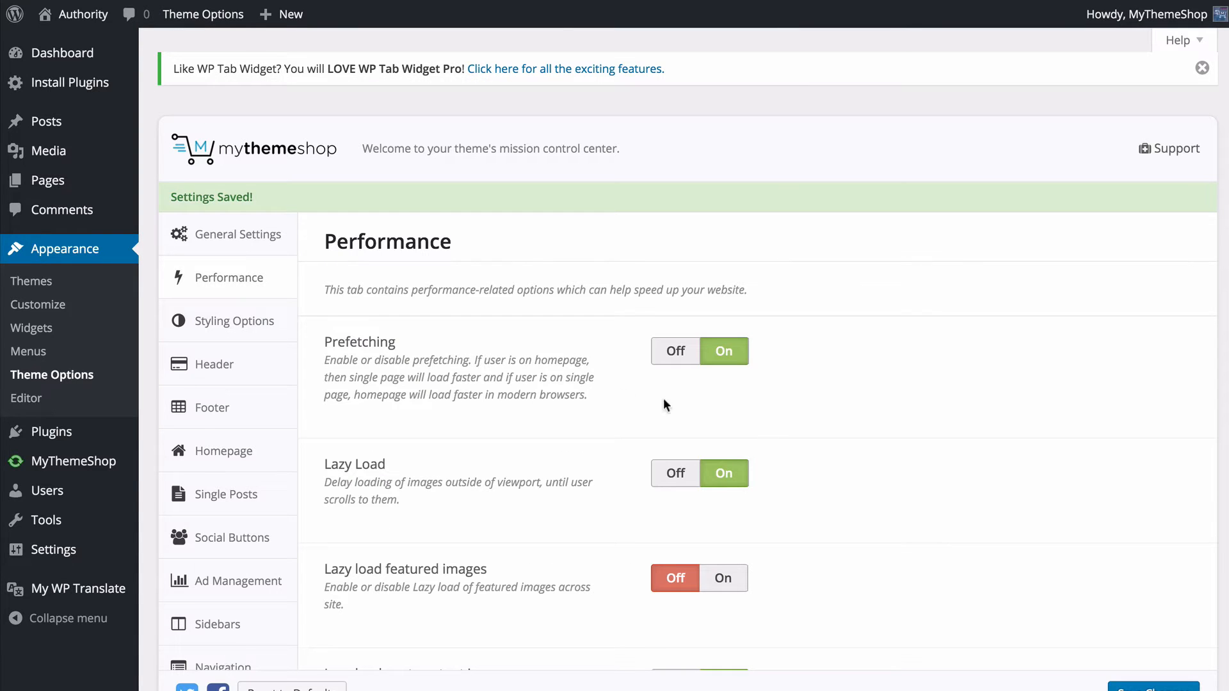
# - Open the Styling Options and bring up the color picker for the main Color Scheme
pyautogui.click(282, 322)
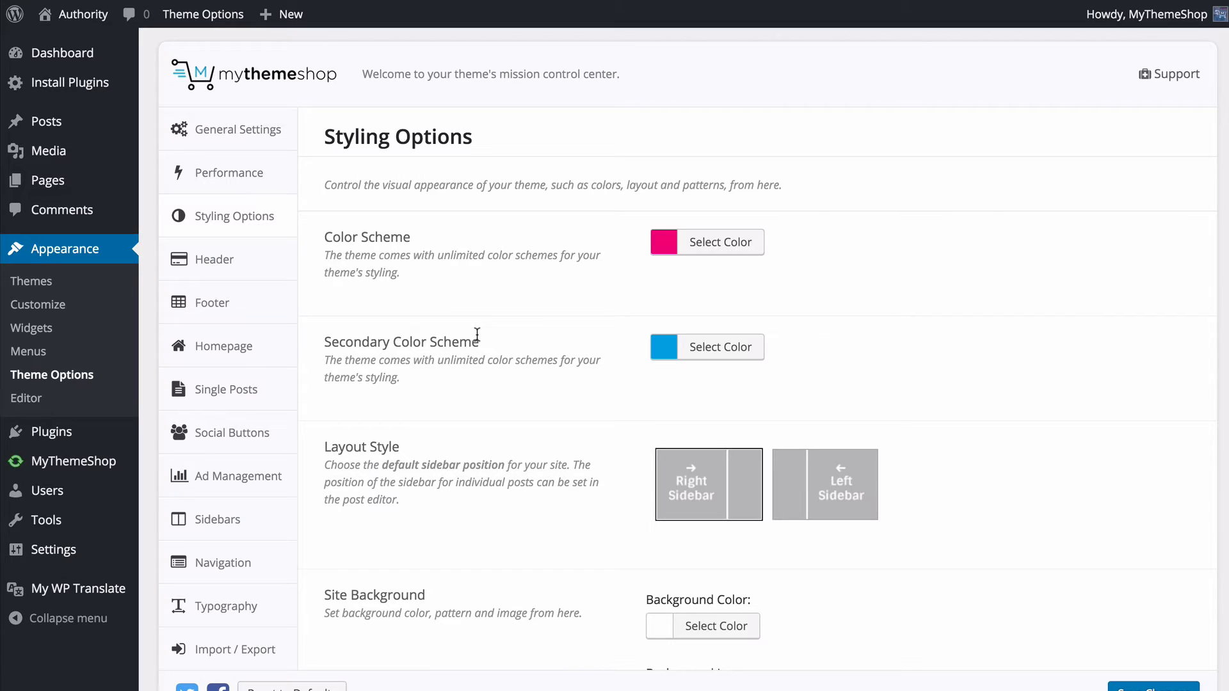
pyautogui.scroll(-1, 519, 320)
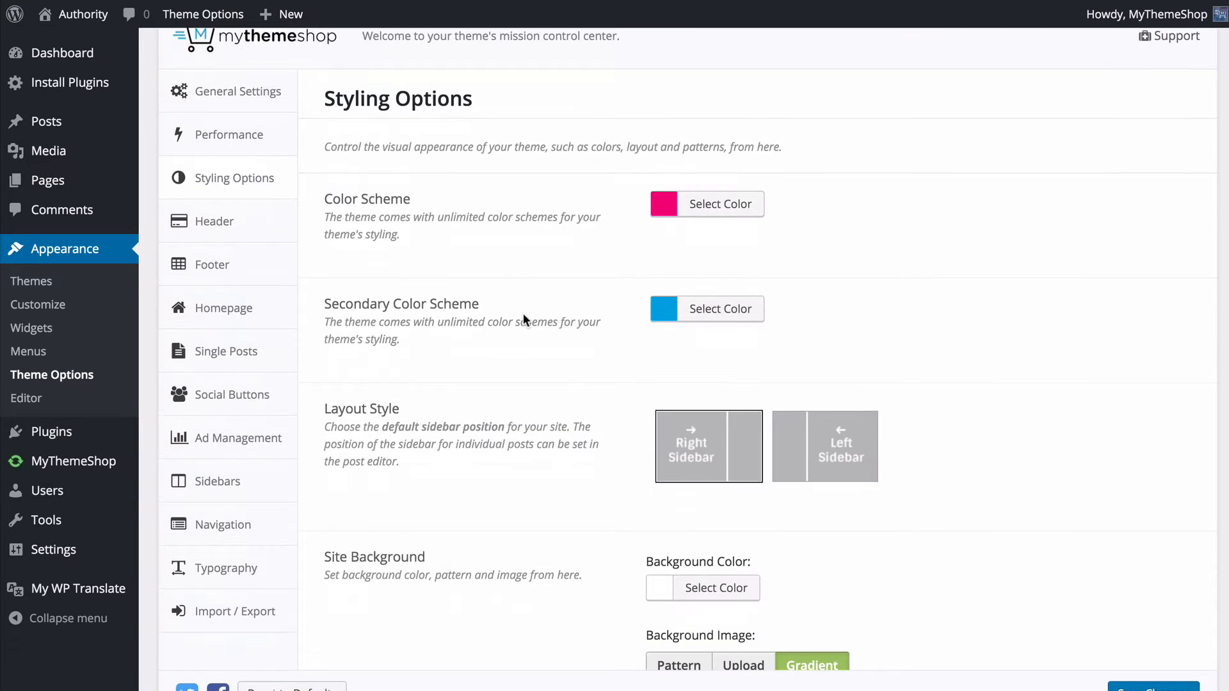
pyautogui.scroll(-1, 524, 315)
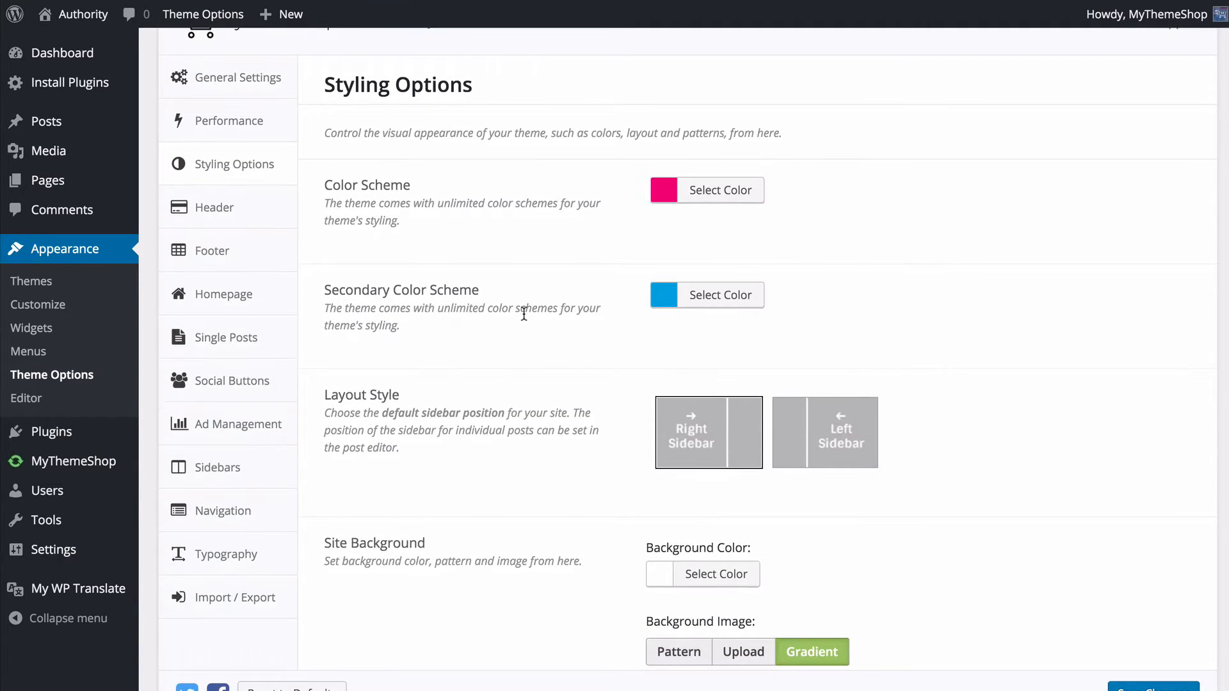
pyautogui.scroll(-1, 523, 313)
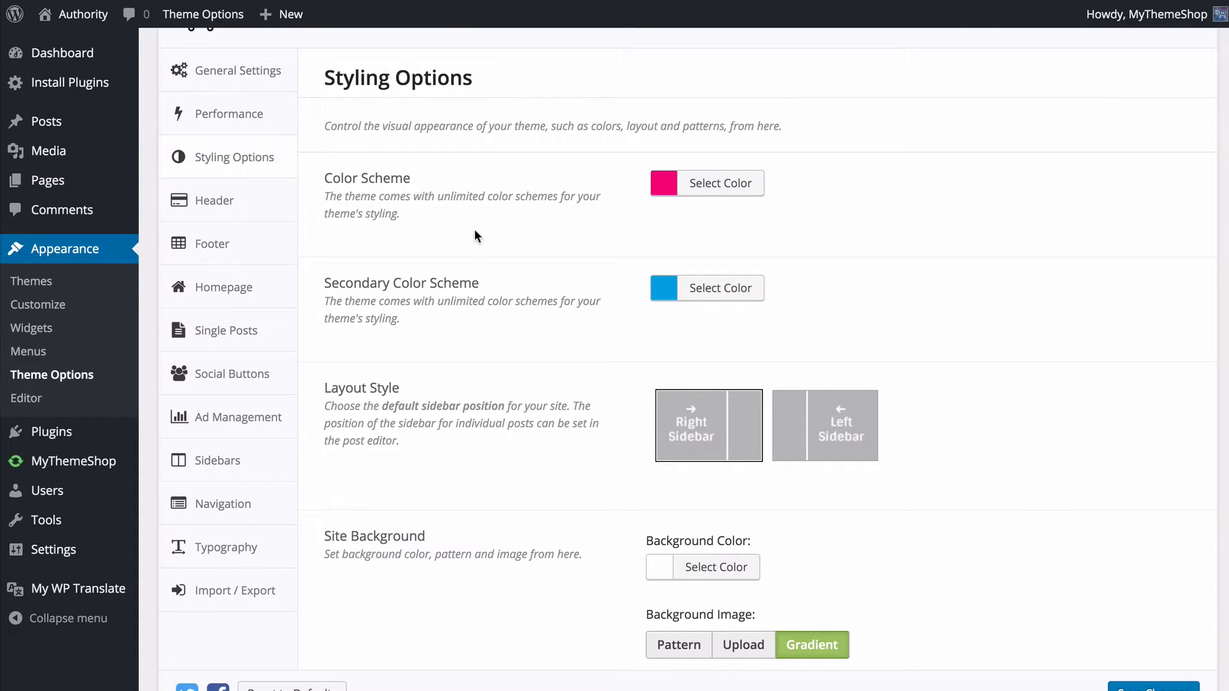
pyautogui.click(746, 184)
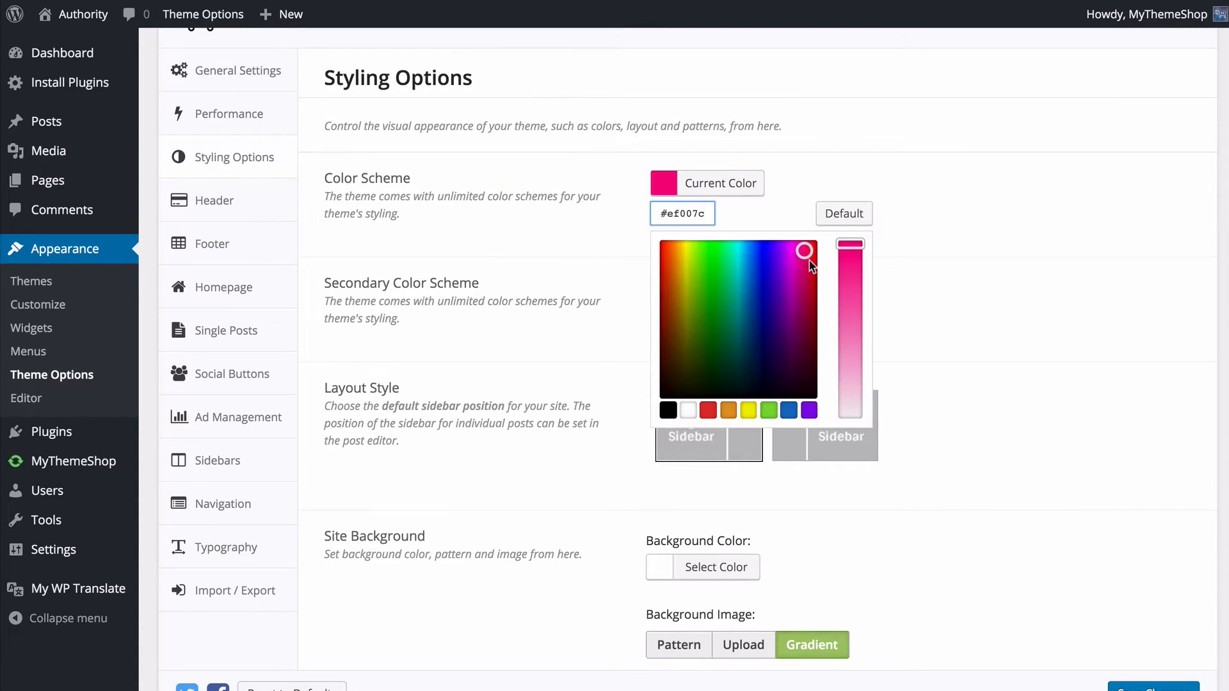
# - Try the black, white, red, orange, yellow and green presets and a custom green #7ac968 as the Color Scheme
pyautogui.click(667, 410)
pyautogui.click(690, 412)
pyautogui.click(708, 411)
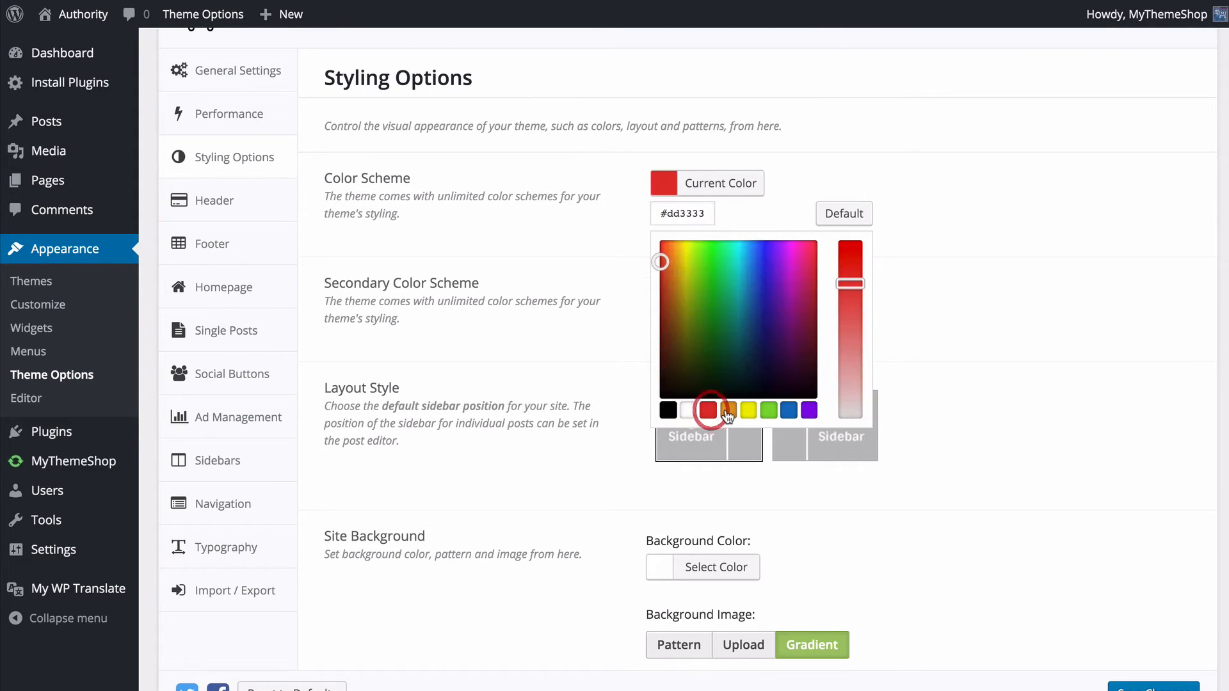
pyautogui.click(728, 411)
pyautogui.click(748, 410)
pyautogui.click(768, 411)
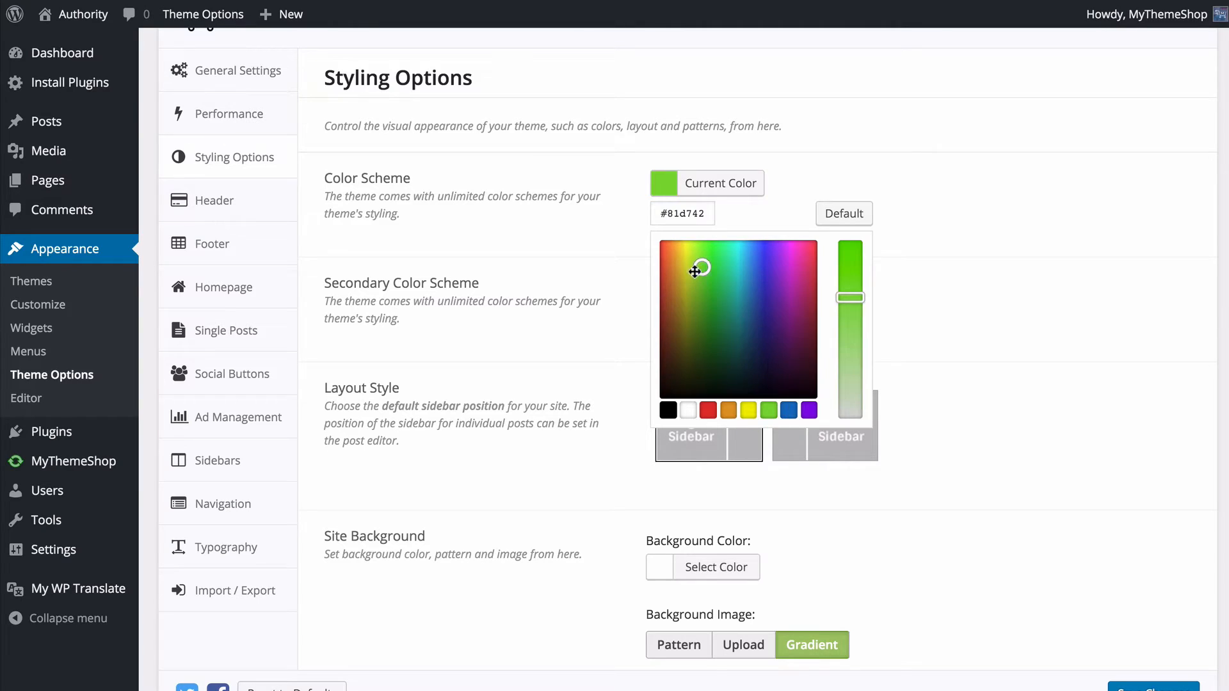
pyautogui.moveTo(699, 274)
pyautogui.mouseDown()
pyautogui.moveTo(807, 359)
pyautogui.moveTo(704, 279)
pyautogui.mouseUp()
pyautogui.moveTo(850, 297); pyautogui.dragTo(851, 333)
pyautogui.doubleClick(673, 218)
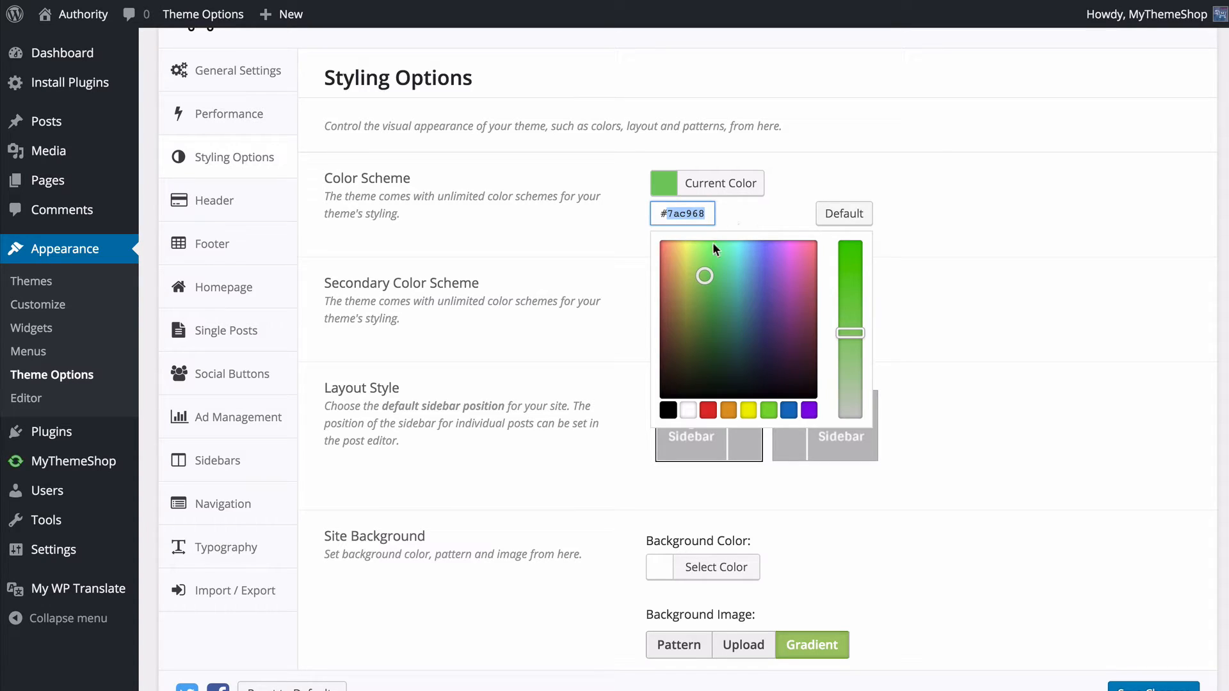
pyautogui.click(727, 413)
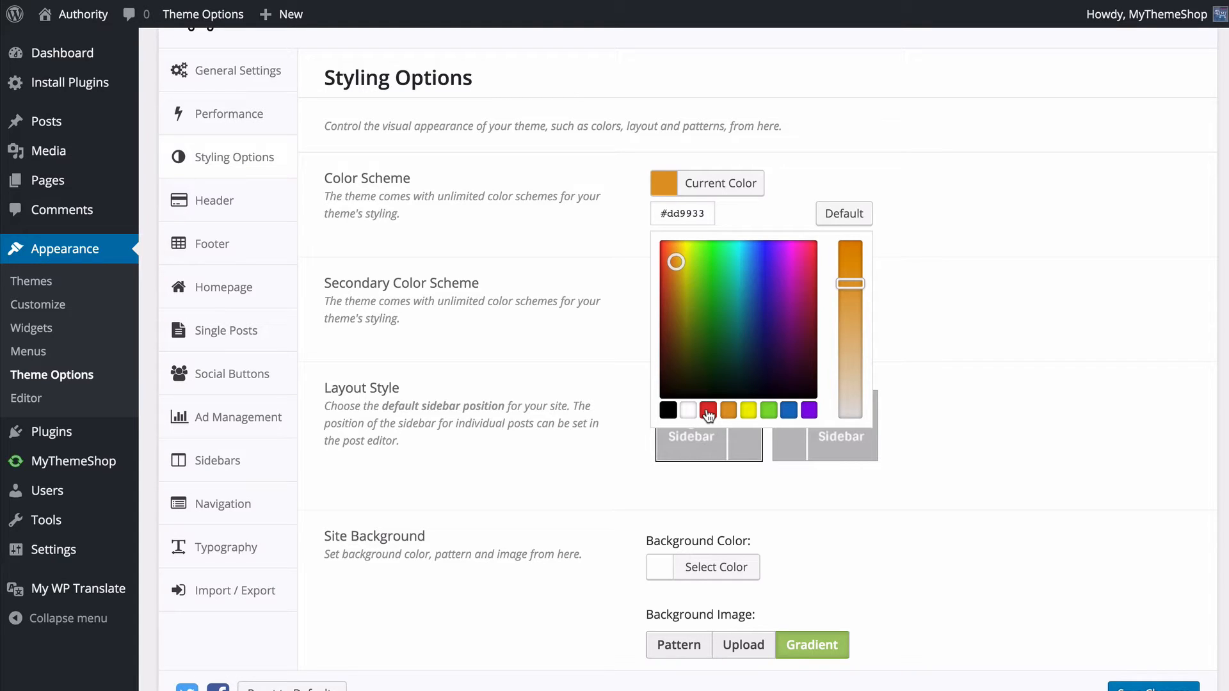
# - Set the Color Scheme to the red preset #dd3333 and save the theme options
pyautogui.click(708, 411)
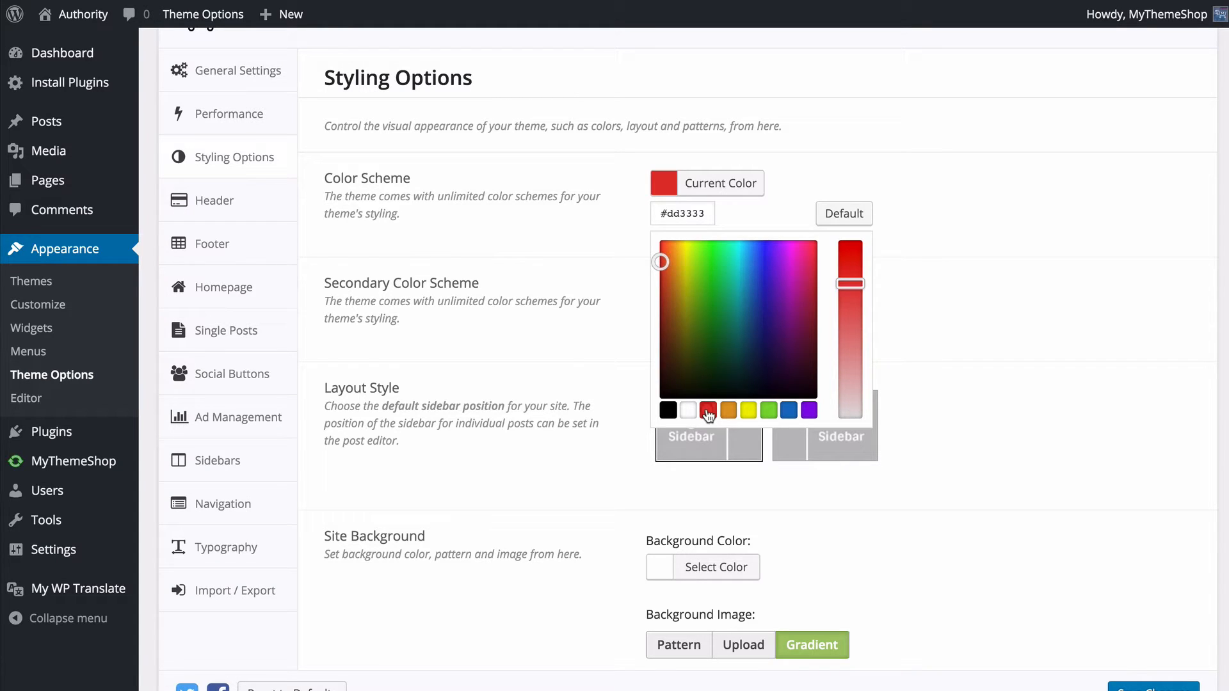
pyautogui.click(959, 341)
pyautogui.scroll(1, 1009, 526)
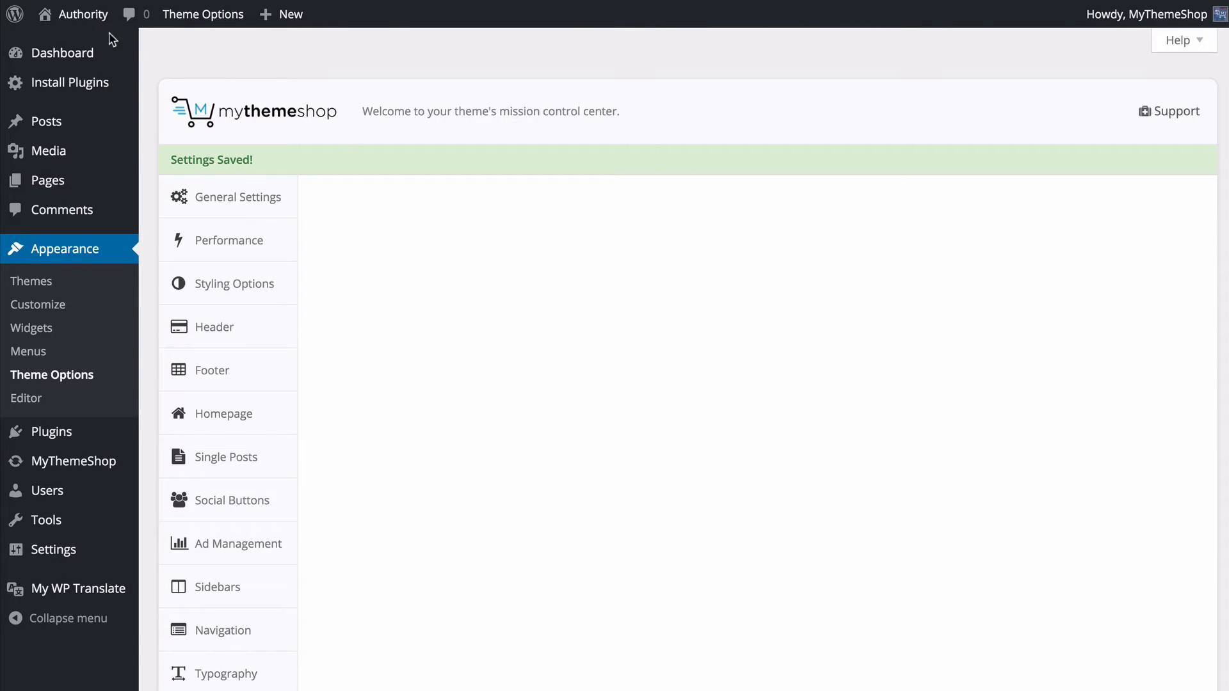
# - View the live home page from top to bottom to check where the Color Scheme is applied
pyautogui.click(83, 14)
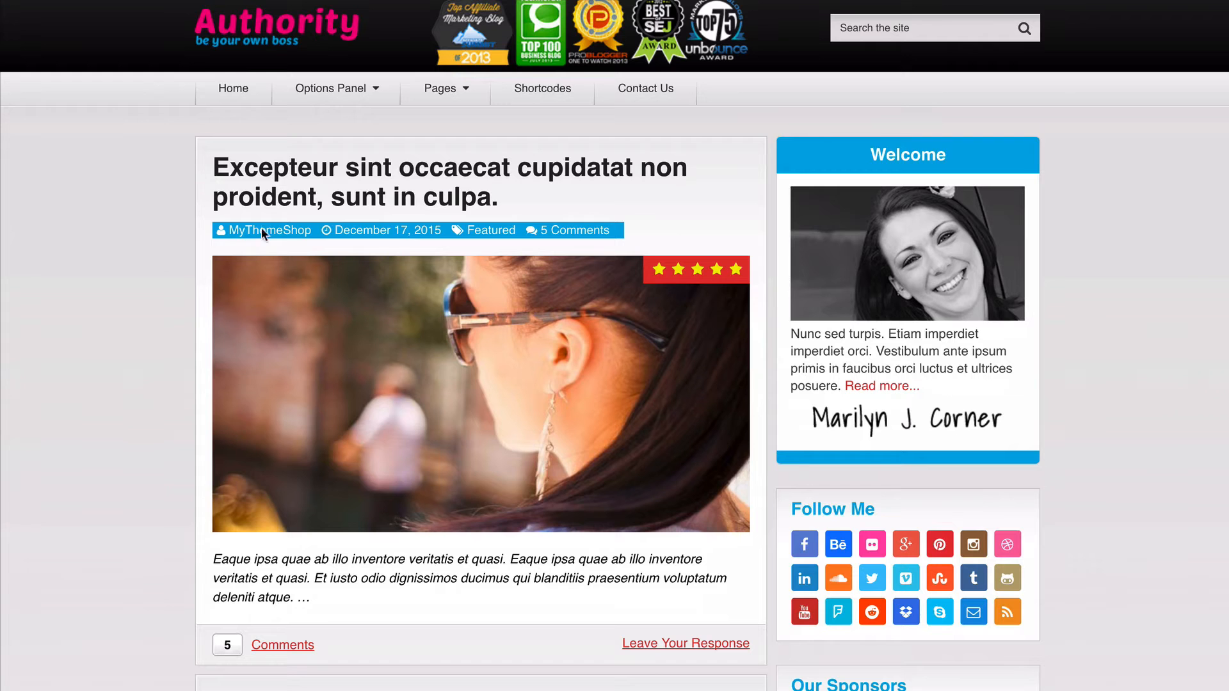
pyautogui.scroll(-5, 653, 529)
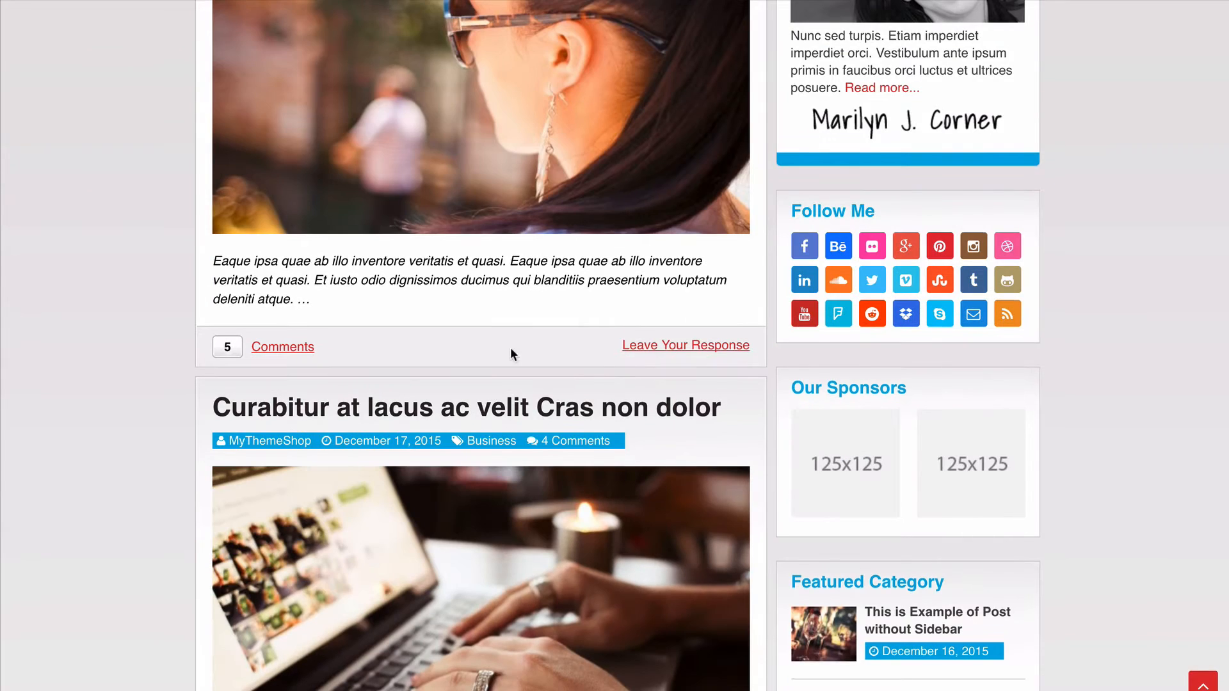
pyautogui.scroll(-5, 507, 351)
pyautogui.scroll(-3, 587, 555)
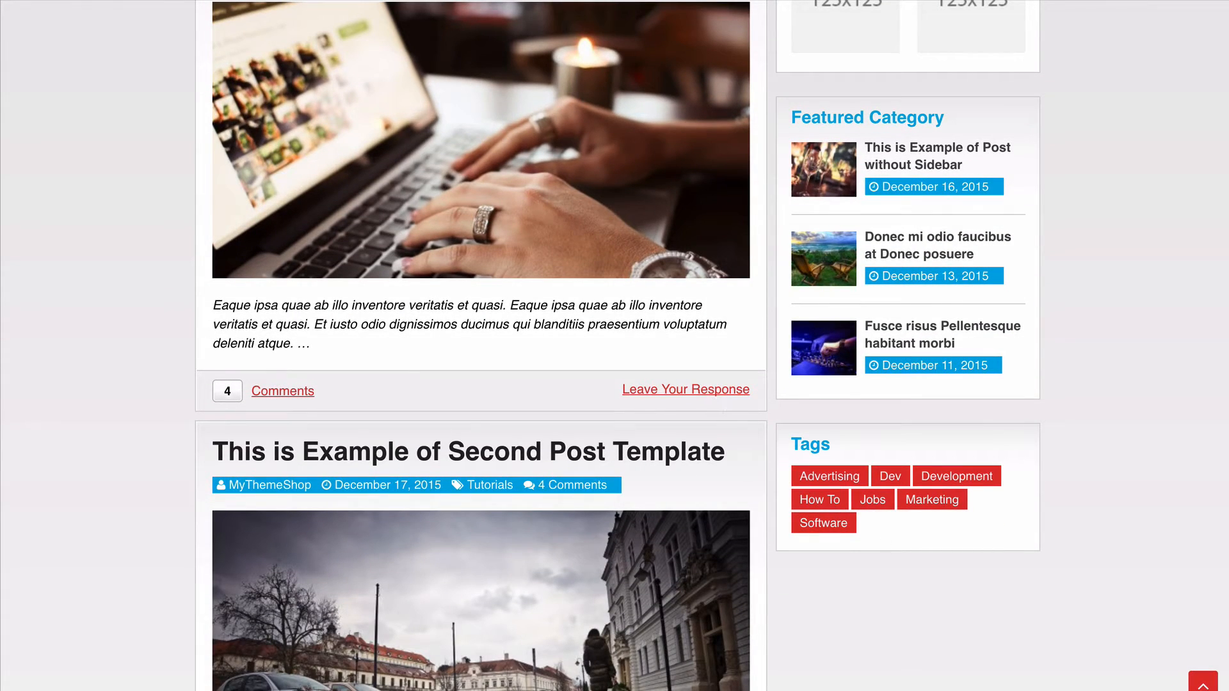
pyautogui.click(1203, 682)
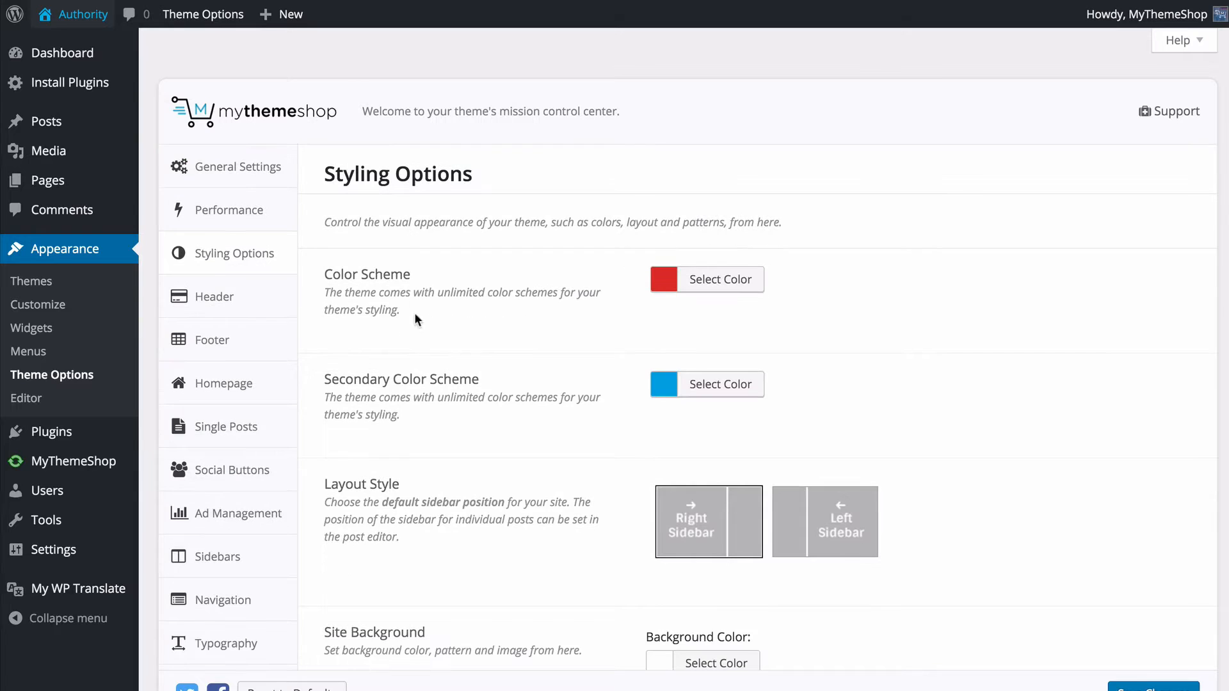
# - Set the Secondary Color Scheme to the purple preset #8224e3 in Styling Options
pyautogui.scroll(-4, 478, 357)
pyautogui.click(718, 134)
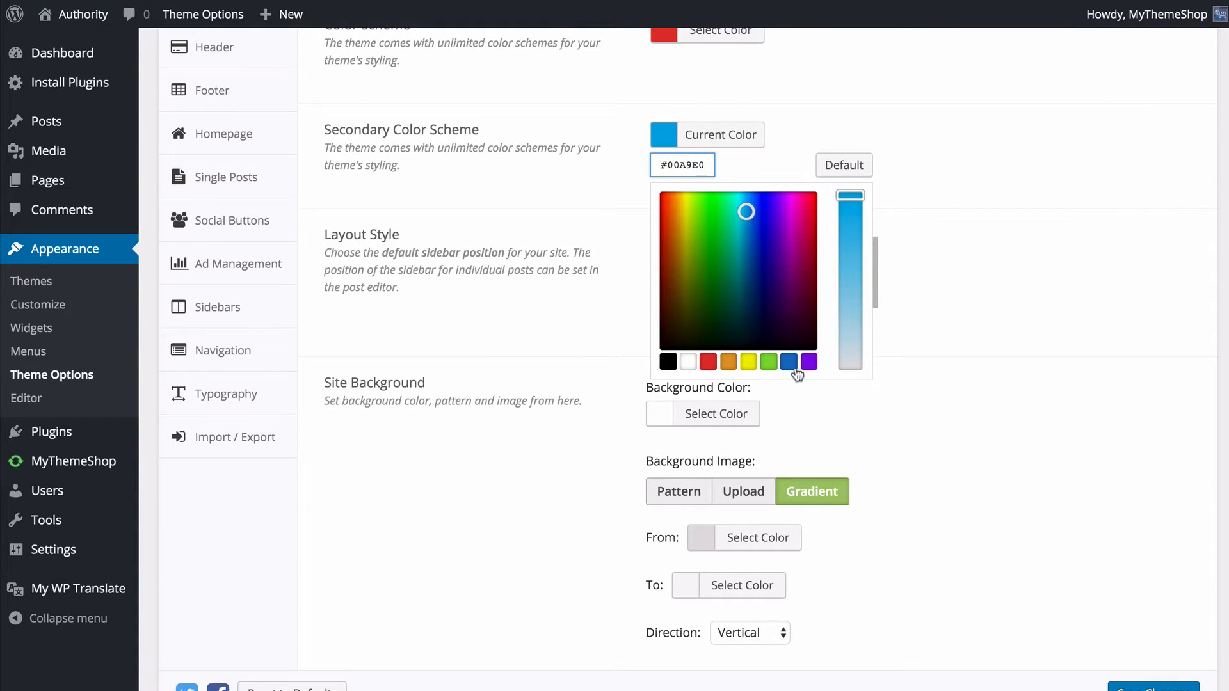
pyautogui.click(809, 362)
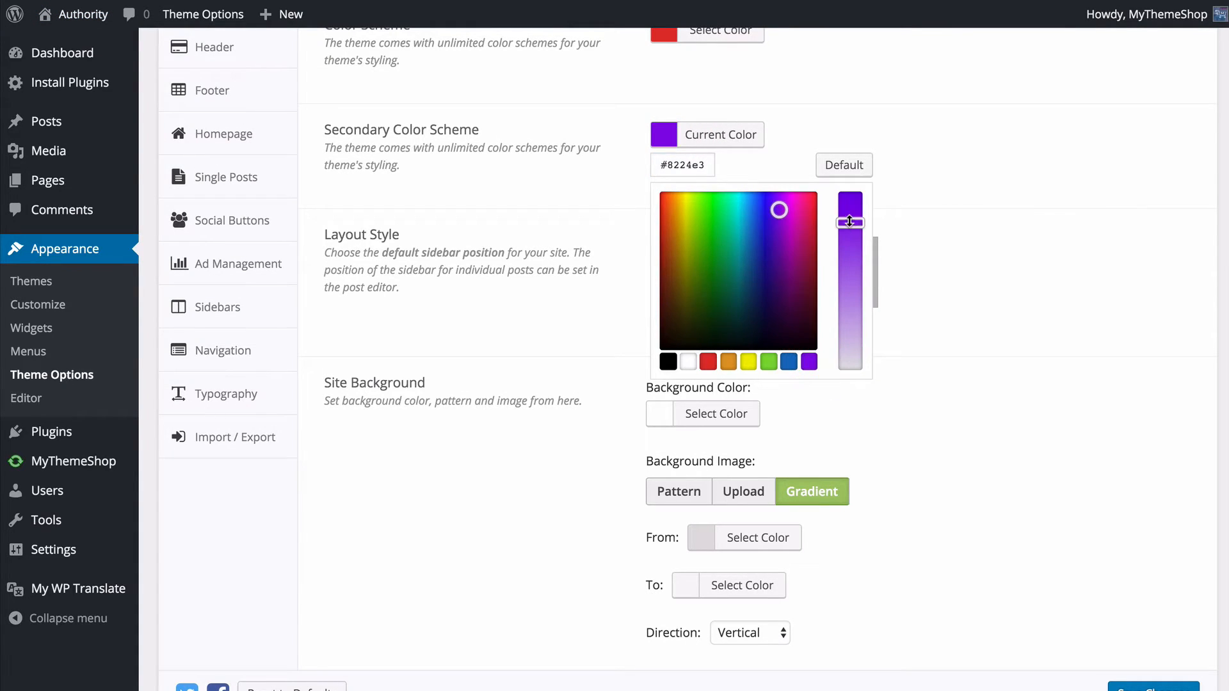
# - Raise the Secondary Color Scheme purple to full saturation and check it on the refreshed live home page
pyautogui.click(850, 202)
pyautogui.click(1021, 306)
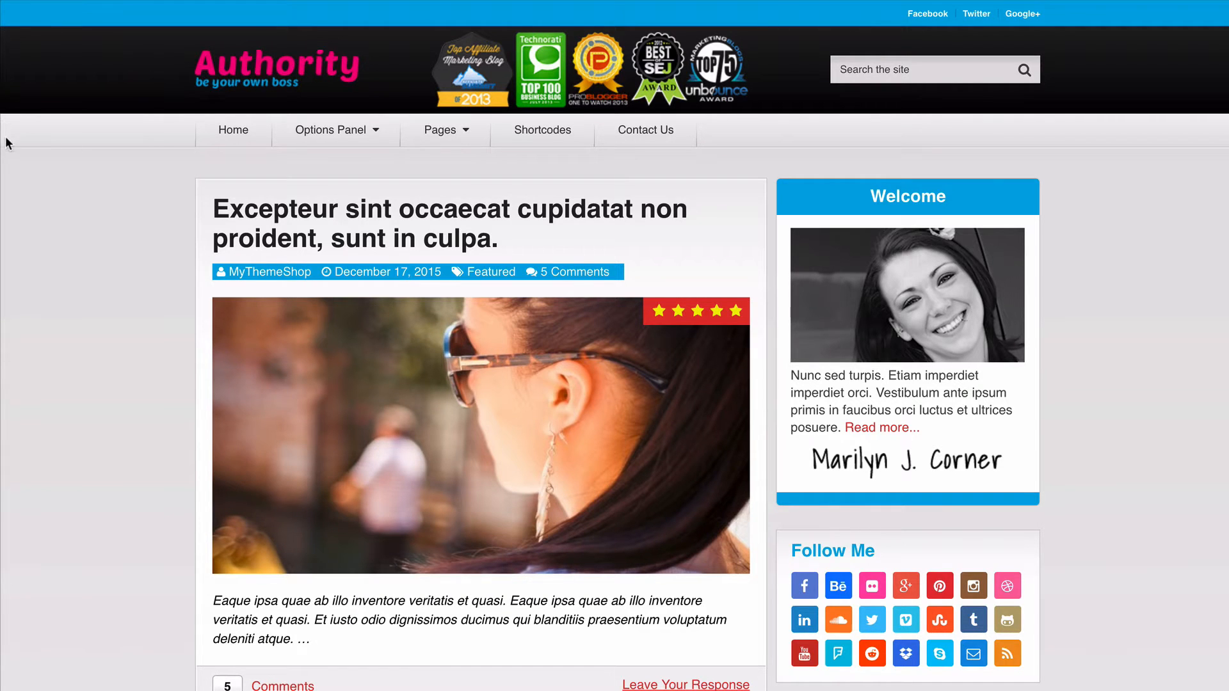
pyautogui.press('super+r')
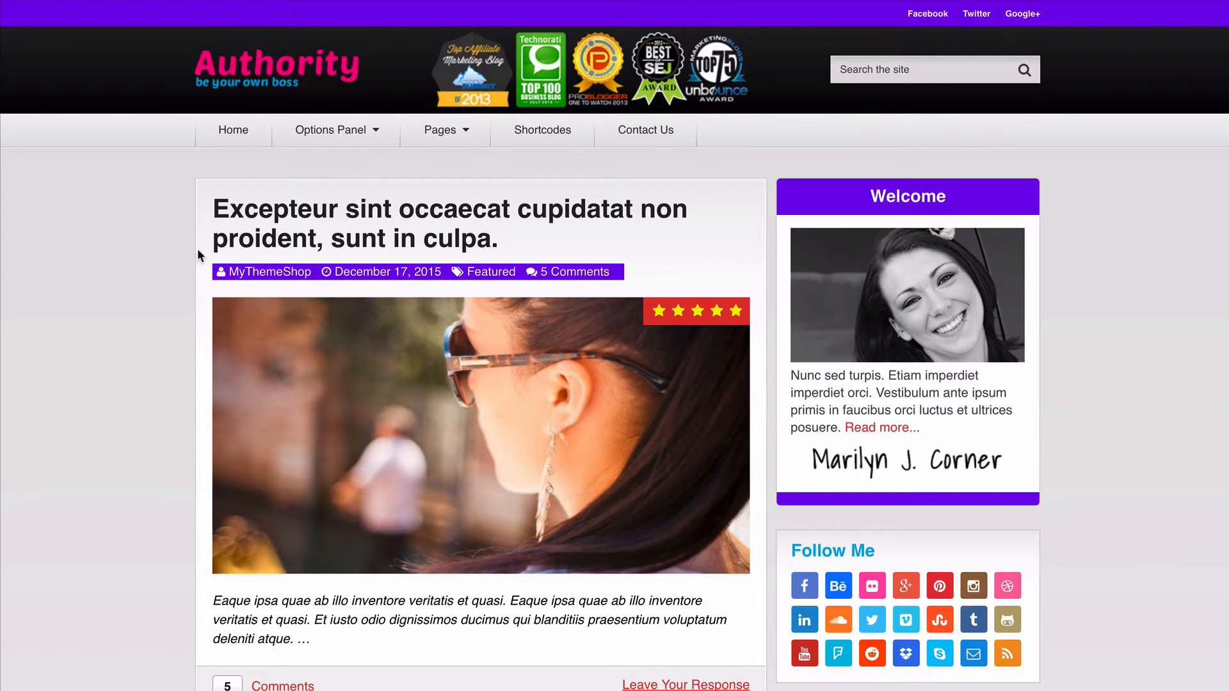
pyautogui.scroll(-3, 135, 232)
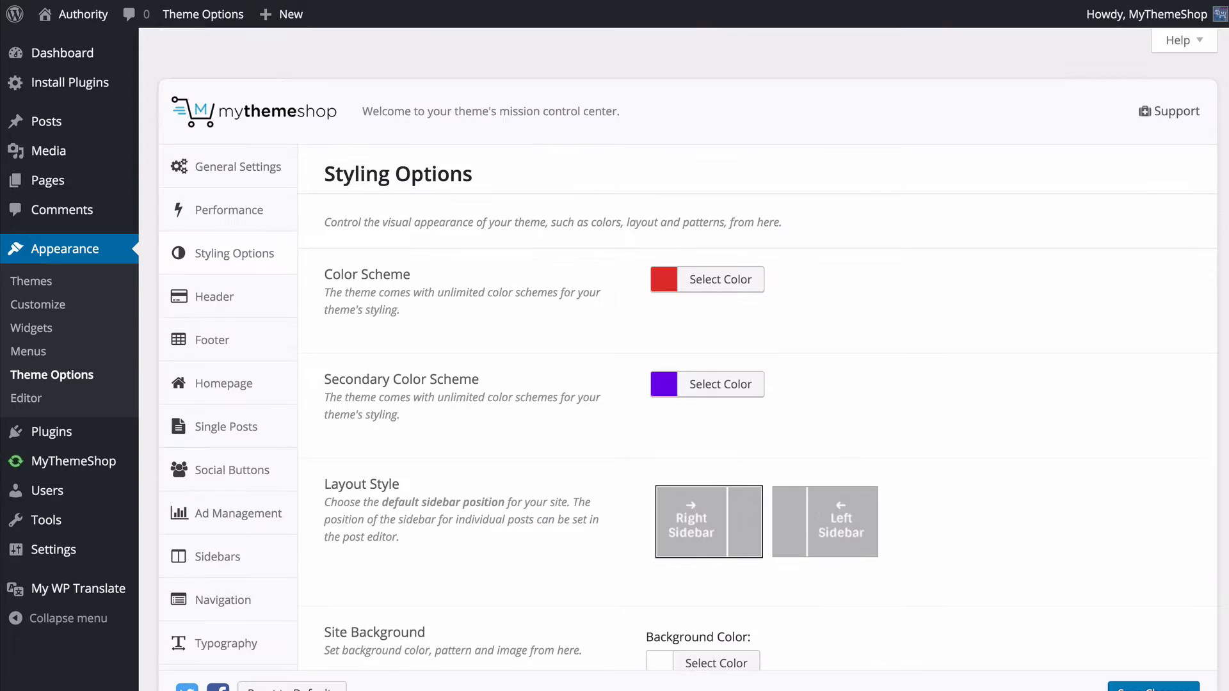
# - Set the Layout Style to Left Sidebar and check it on the live site's first featured post
pyautogui.scroll(-2, 453, 191)
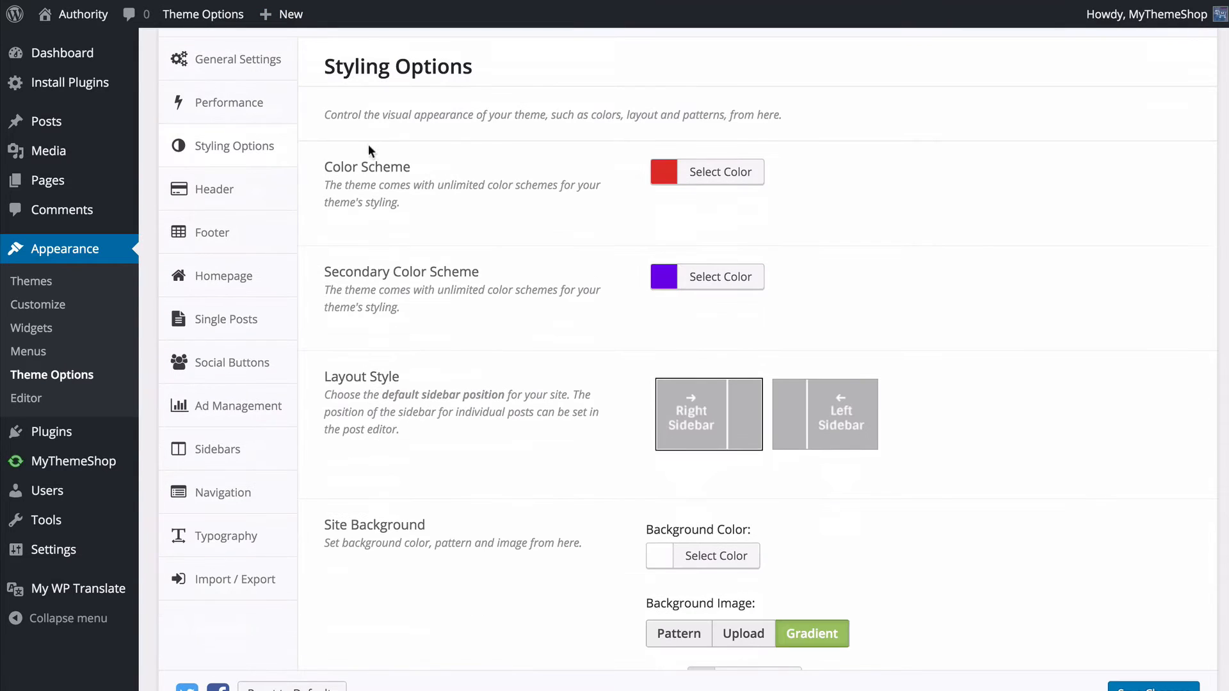
pyautogui.scroll(-1, 440, 169)
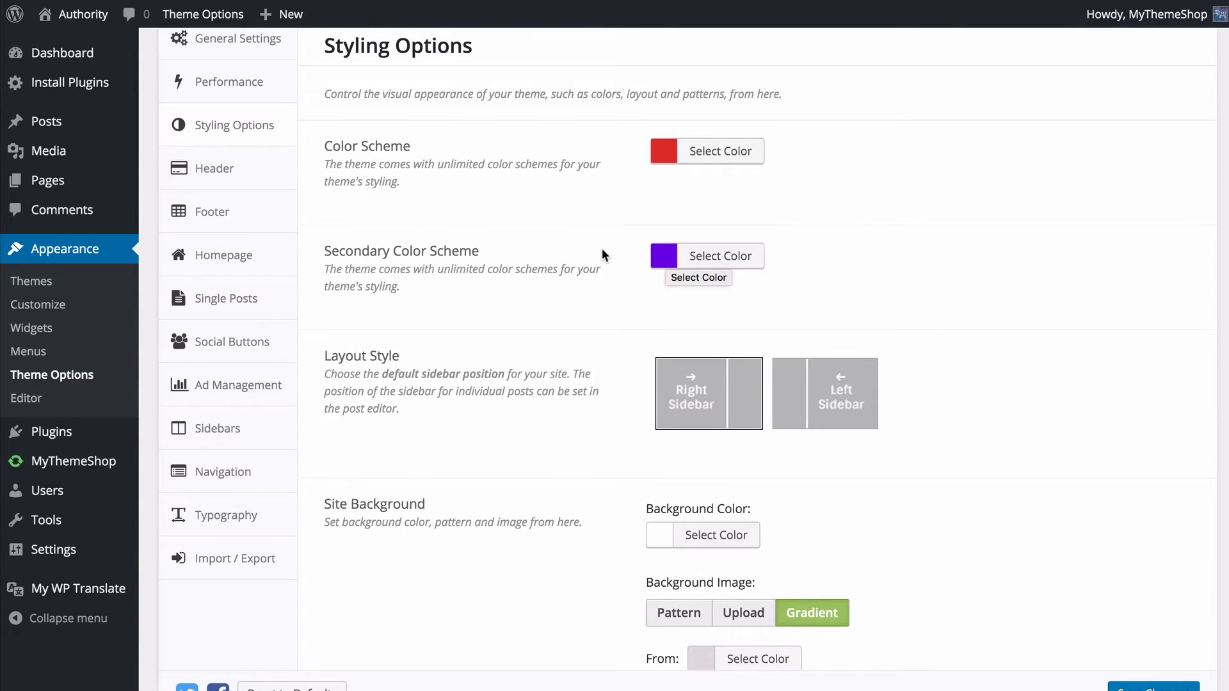
pyautogui.scroll(-4, 602, 249)
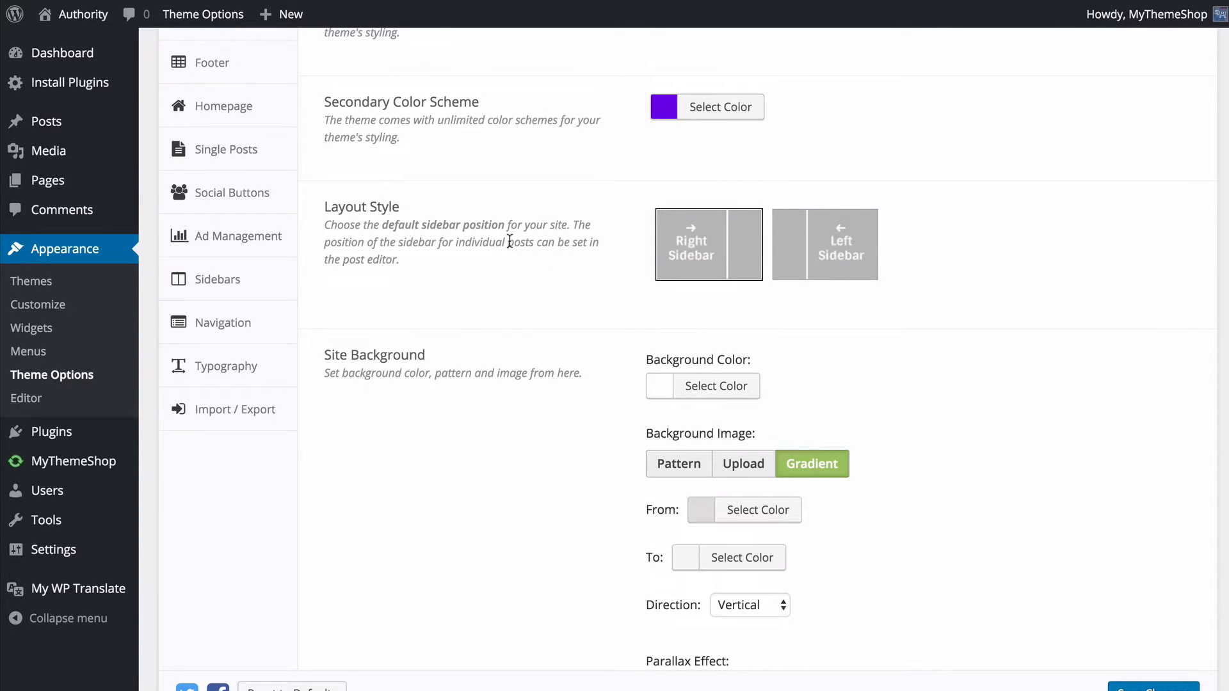
pyautogui.click(794, 243)
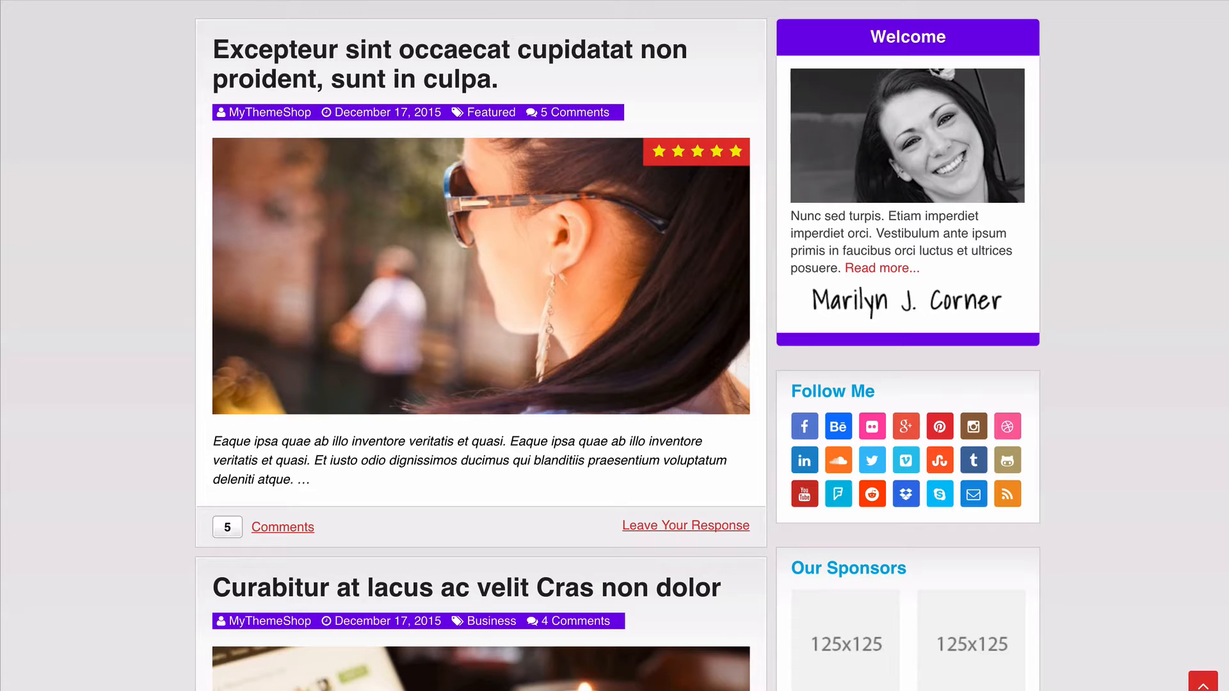
pyautogui.click(467, 206)
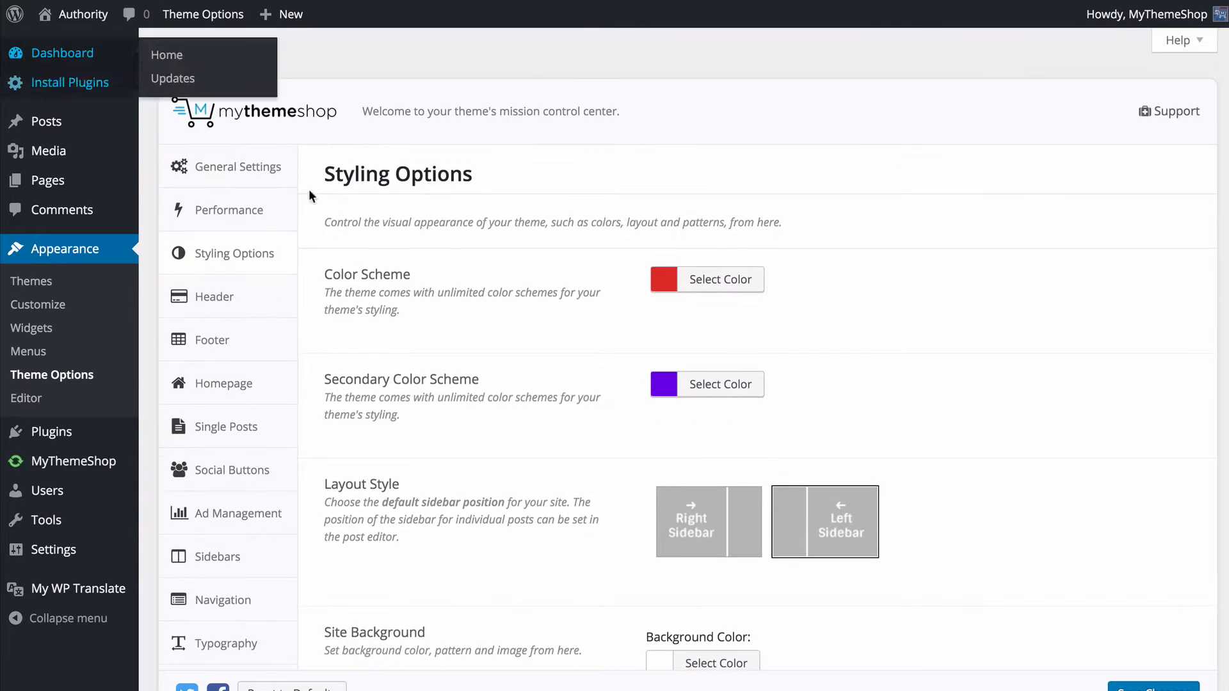
# - Set the Site Background's Background Color to light grey #dbdbdb
pyautogui.scroll(-1, 384, 224)
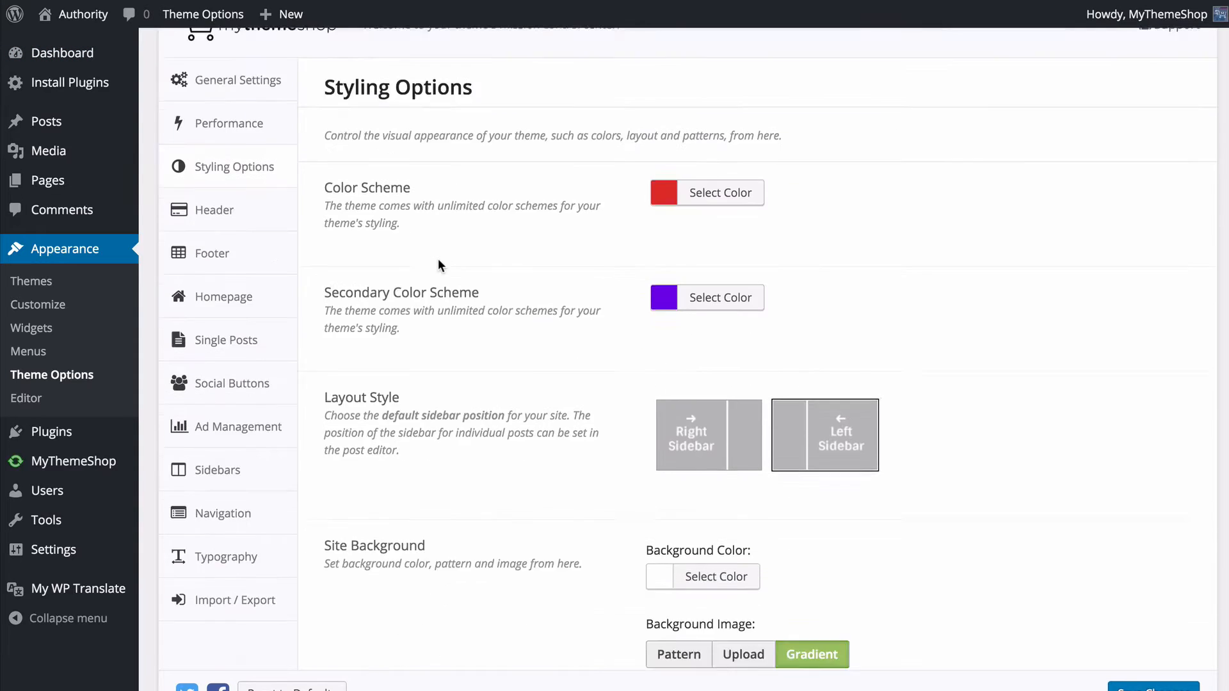
pyautogui.scroll(-4, 438, 258)
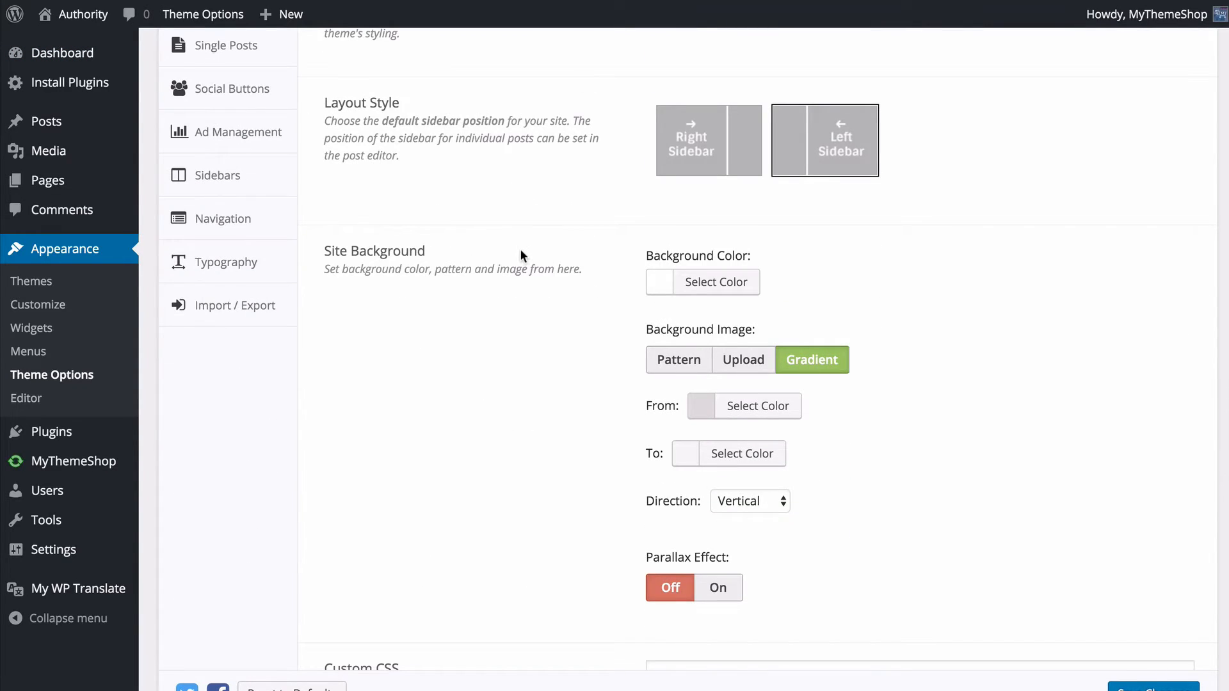
pyautogui.scroll(-1, 520, 250)
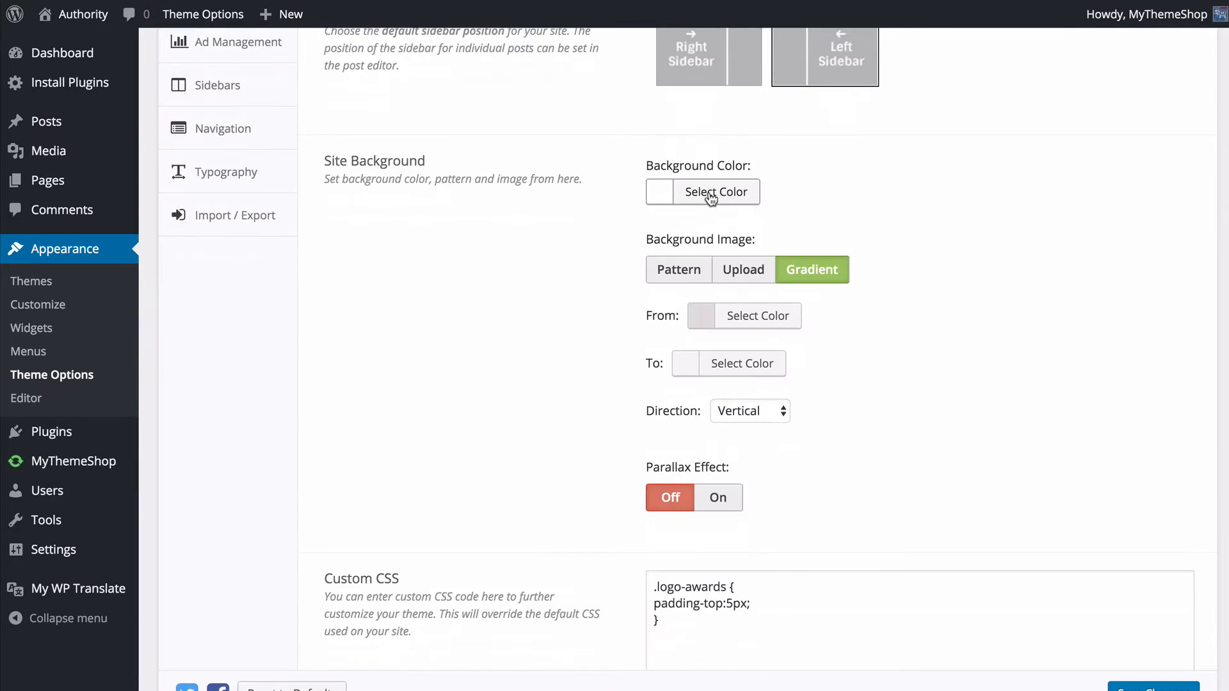
pyautogui.click(710, 193)
pyautogui.moveTo(650, 244); pyautogui.dragTo(627, 270)
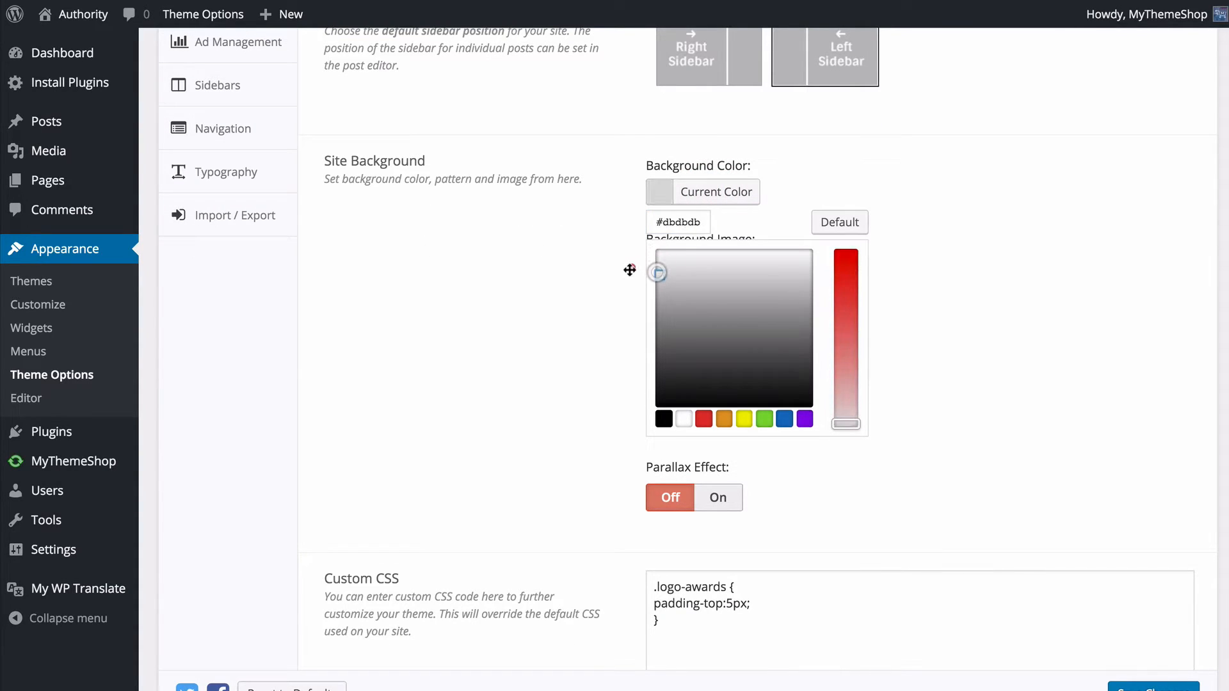
pyautogui.click(562, 245)
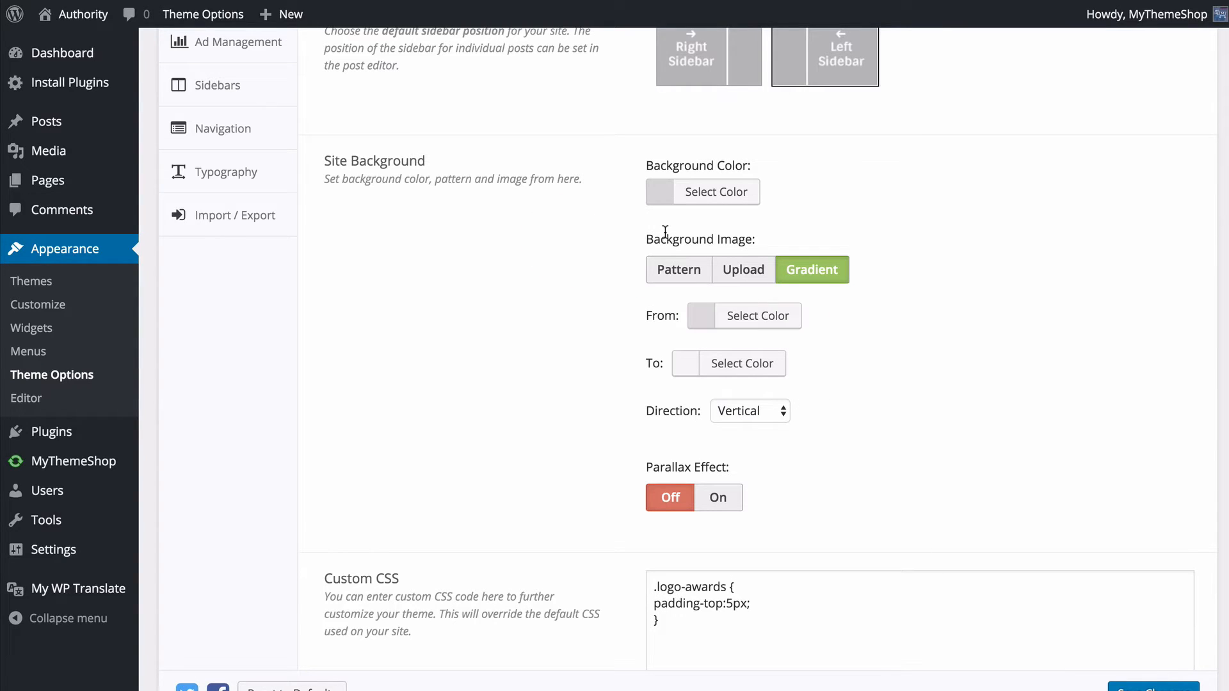
# - Try a pattern as the site's Background Image, and look at the Upload option's media library without choosing an image
pyautogui.click(673, 274)
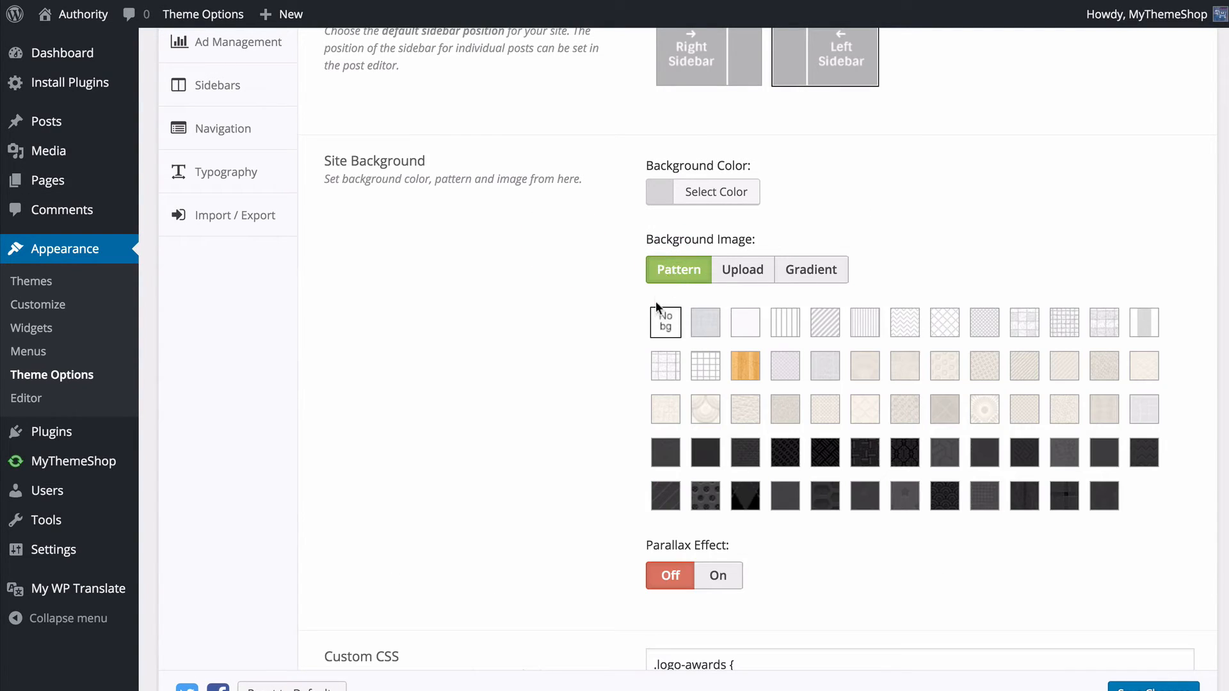
pyautogui.click(980, 333)
pyautogui.click(731, 270)
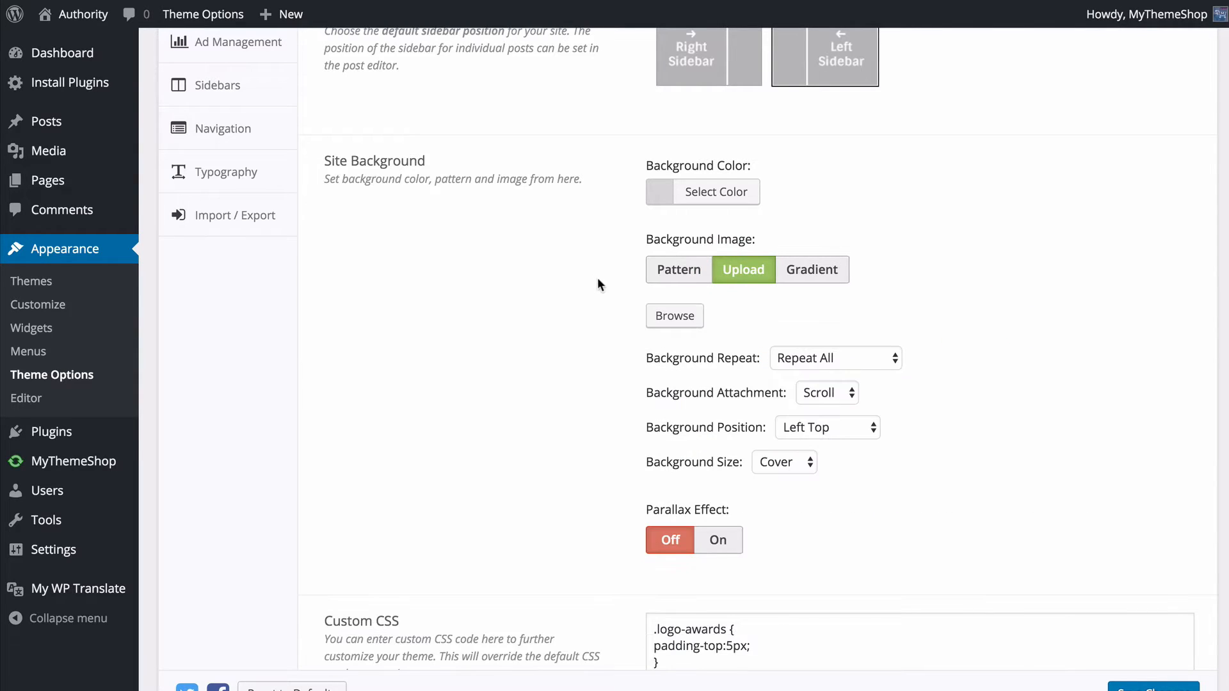
pyautogui.click(670, 317)
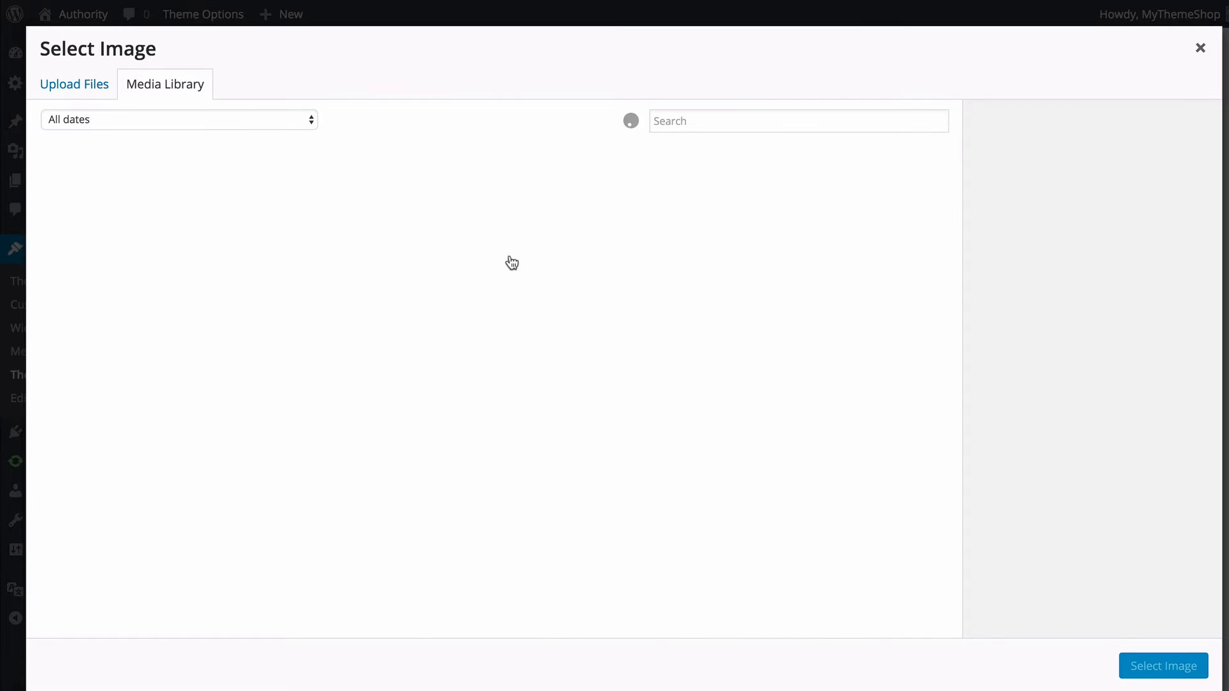
pyautogui.click(1203, 50)
pyautogui.click(609, 347)
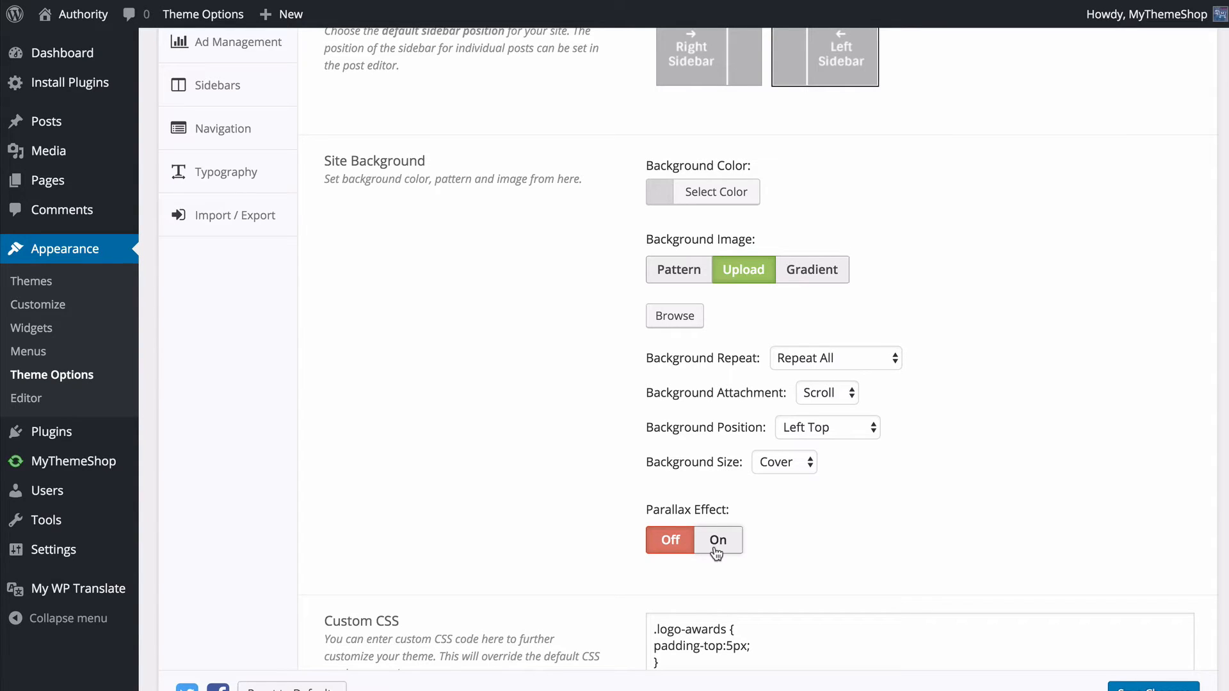
# - Try a Gradient site background with a darker grey From color and look at the Direction choices
pyautogui.click(828, 274)
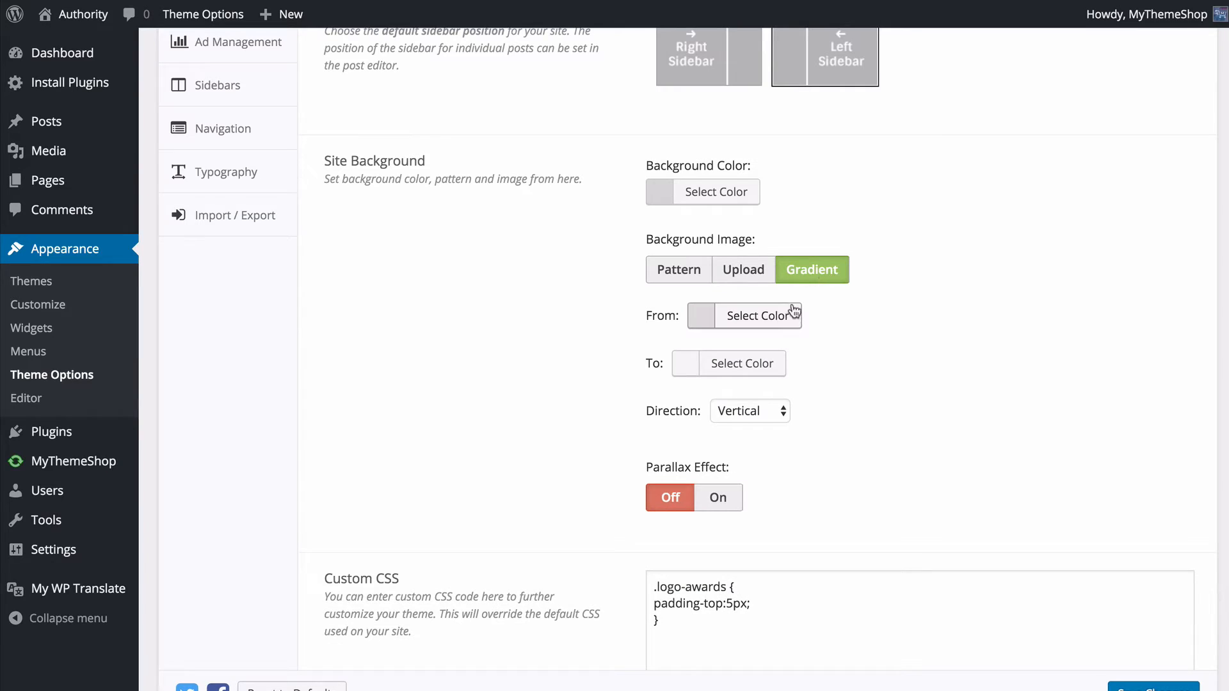
pyautogui.click(776, 317)
pyautogui.moveTo(718, 392); pyautogui.dragTo(680, 418)
pyautogui.click(617, 394)
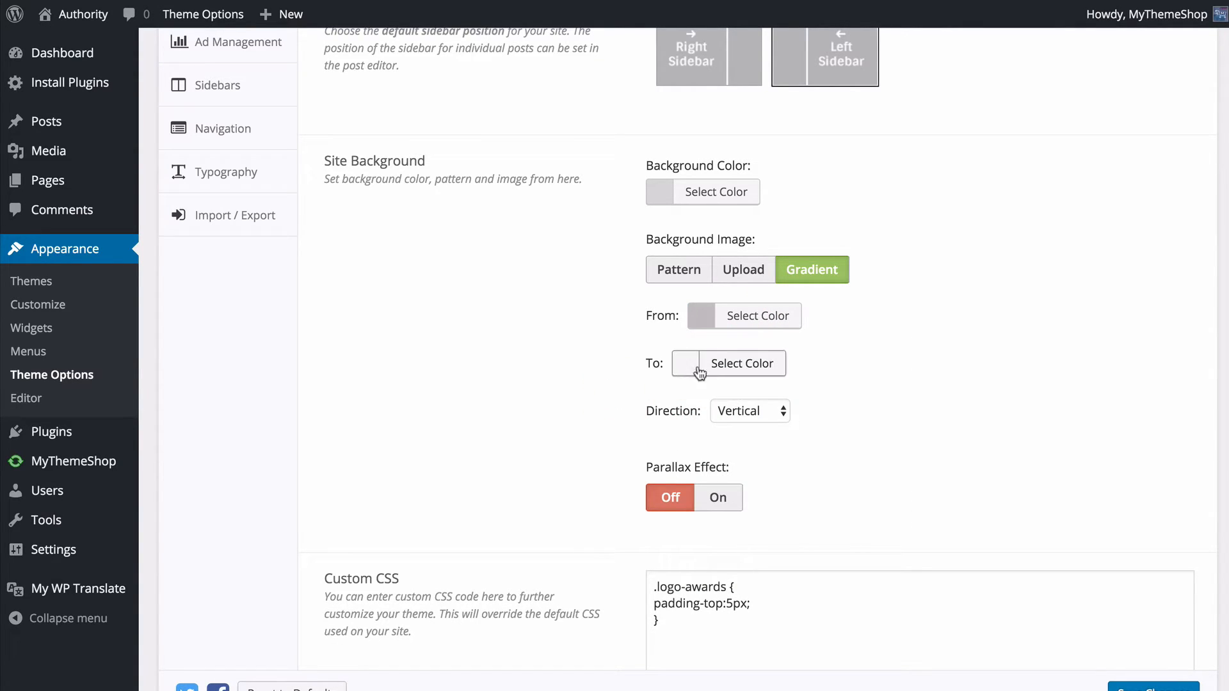
pyautogui.click(747, 408)
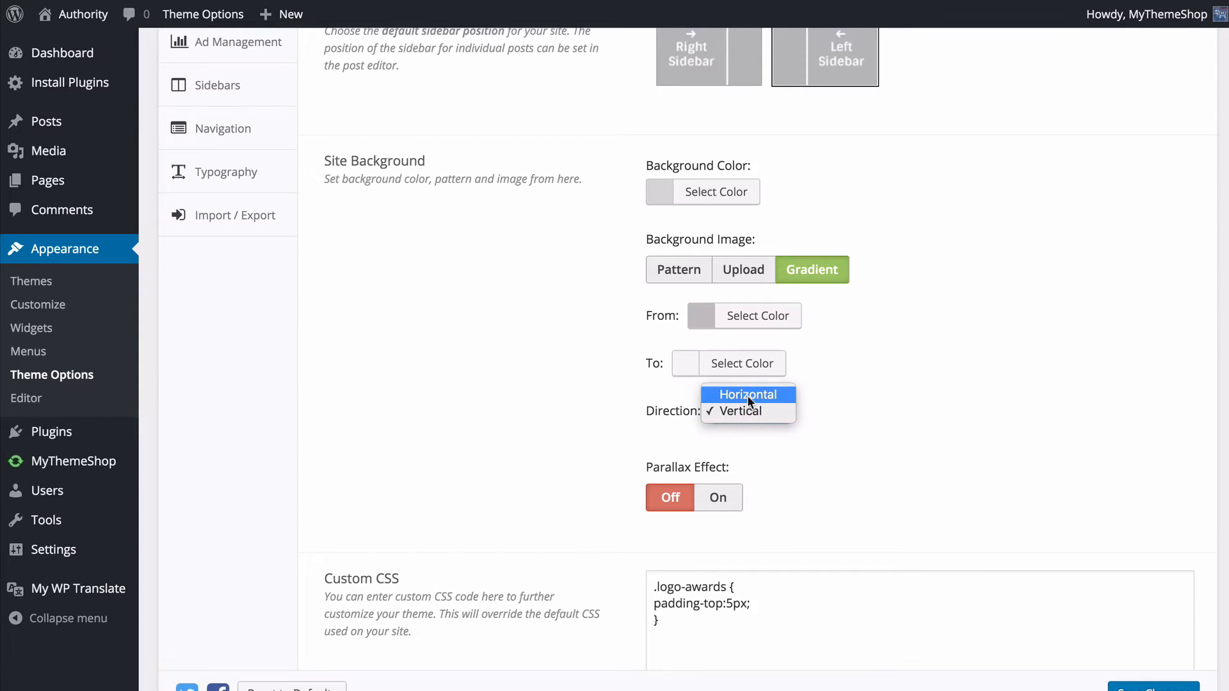
pyautogui.click(887, 383)
# - Set the site's Background Image to the ninth pattern in the first row, save, and refresh the live post
pyautogui.click(698, 271)
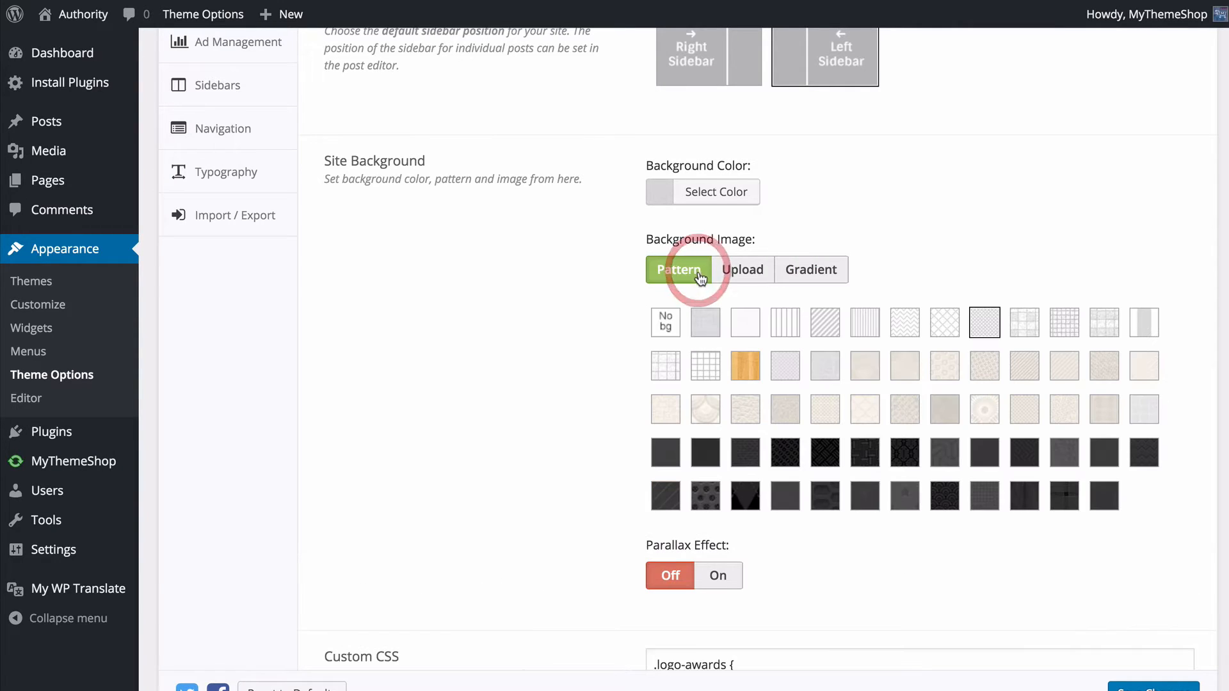
pyautogui.click(973, 322)
pyautogui.click(1125, 679)
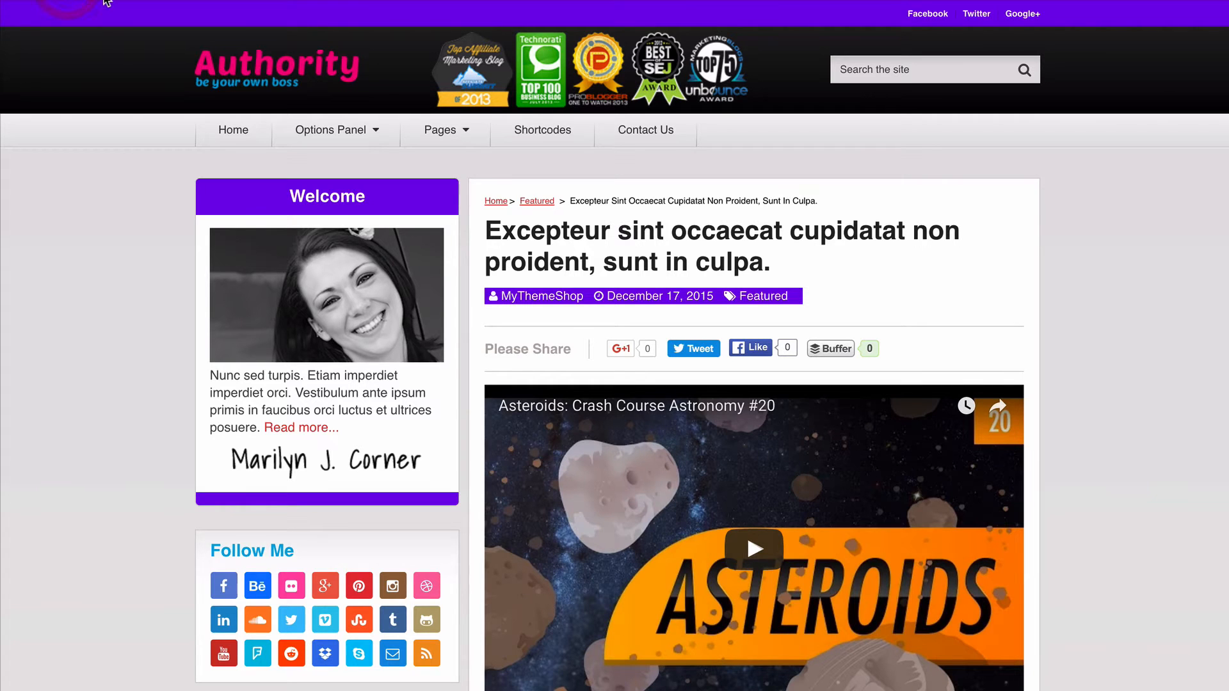
pyautogui.click(70, 0)
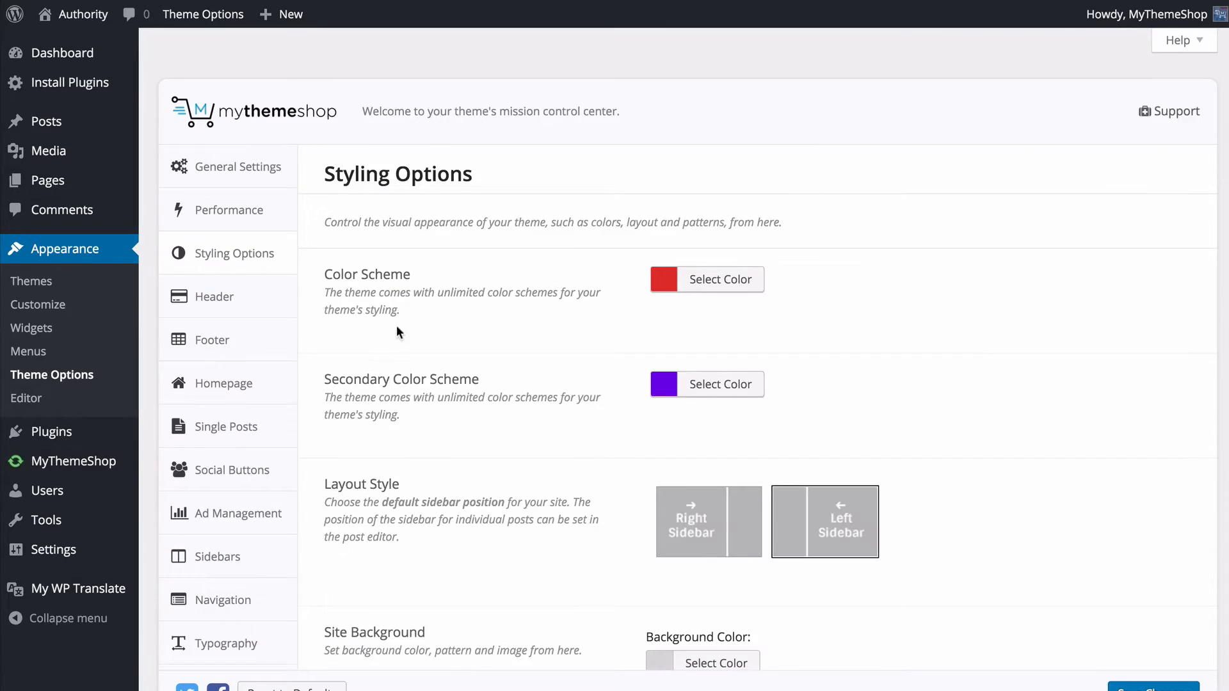
# - Turn Lightbox on in Styling Options and save the theme options
pyautogui.scroll(-8, 397, 326)
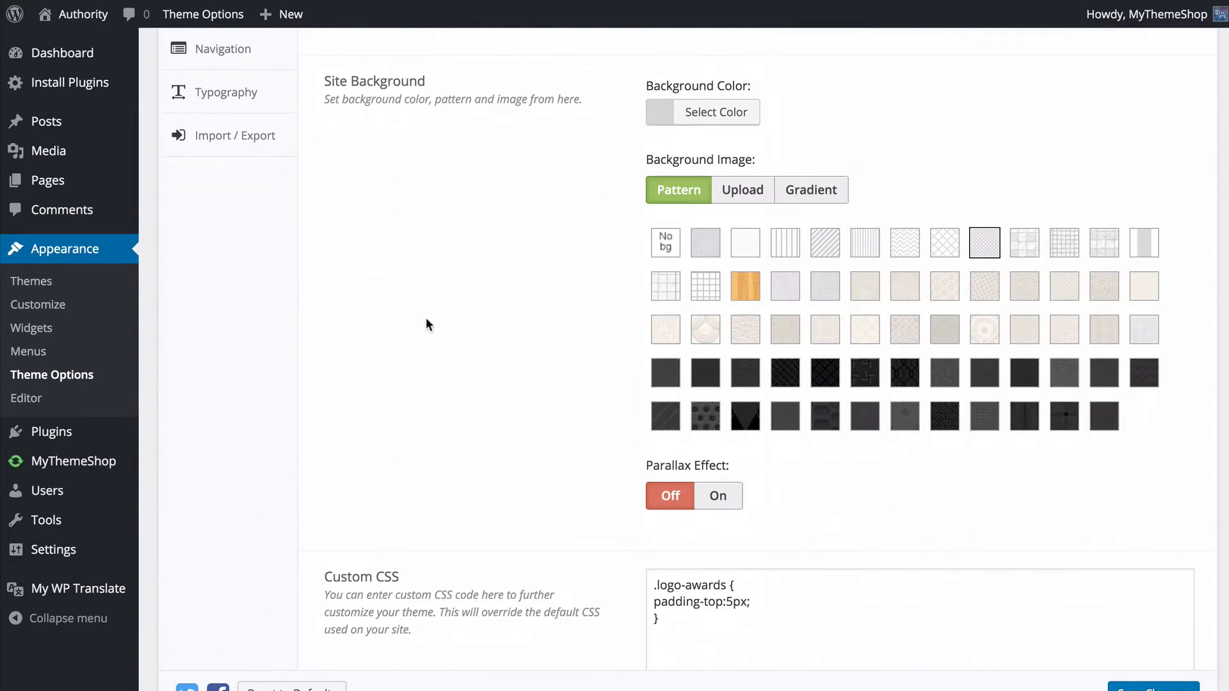
pyautogui.scroll(-4, 425, 317)
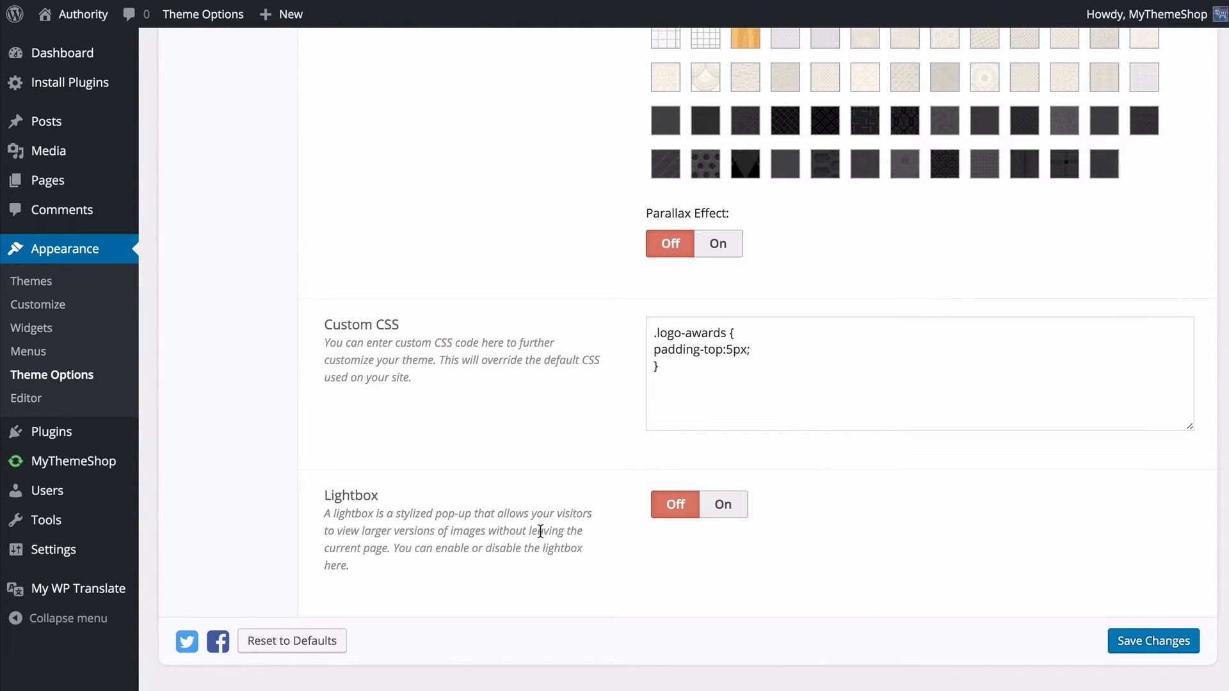
pyautogui.click(722, 507)
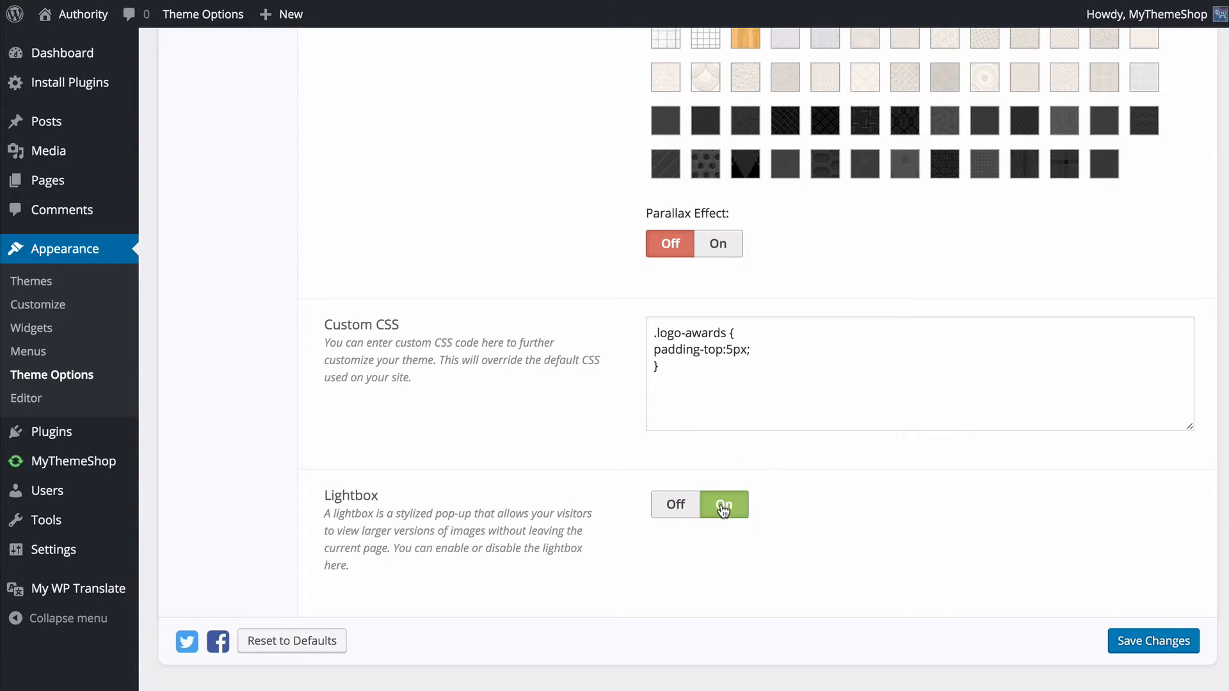
pyautogui.click(679, 505)
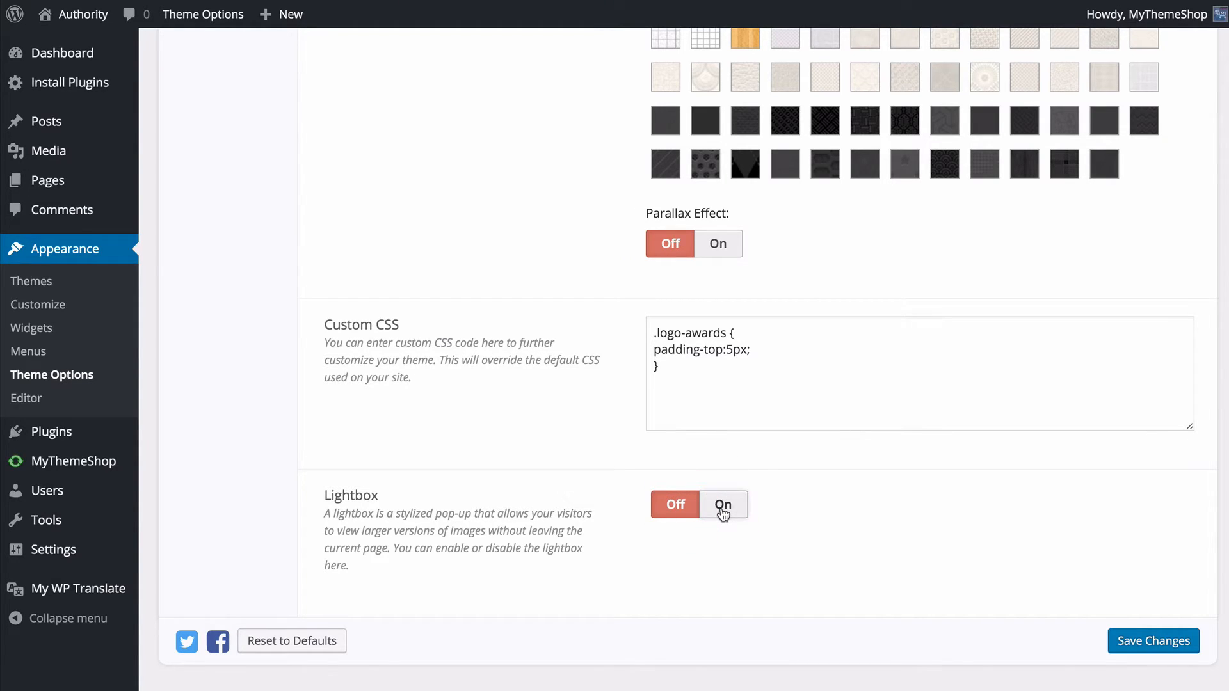
pyautogui.click(723, 507)
pyautogui.click(1153, 641)
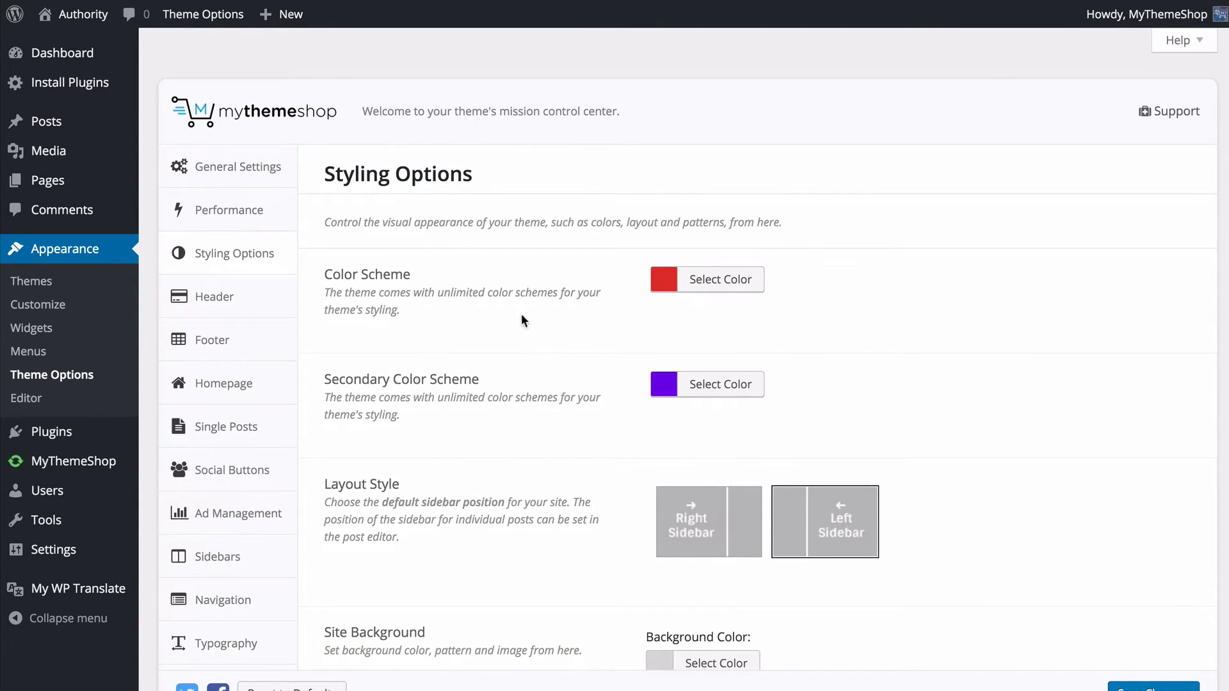
# - Open the Header settings and switch Show Logo off and back on
pyautogui.click(280, 298)
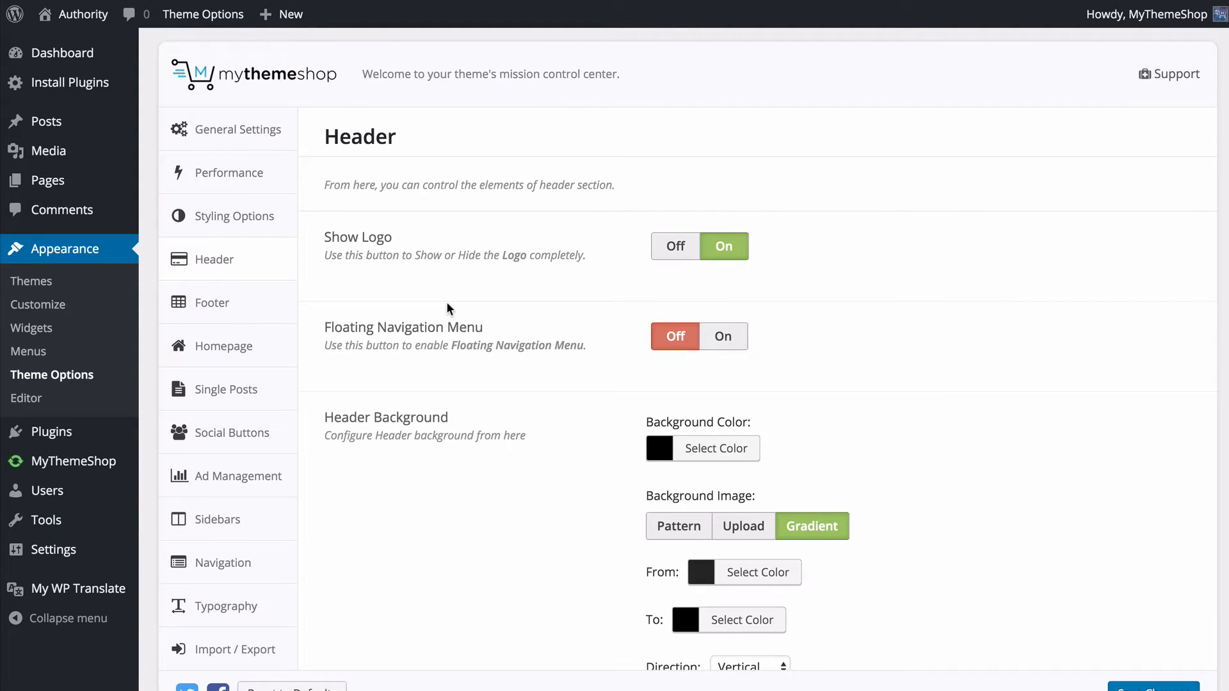
pyautogui.click(690, 249)
pyautogui.click(723, 247)
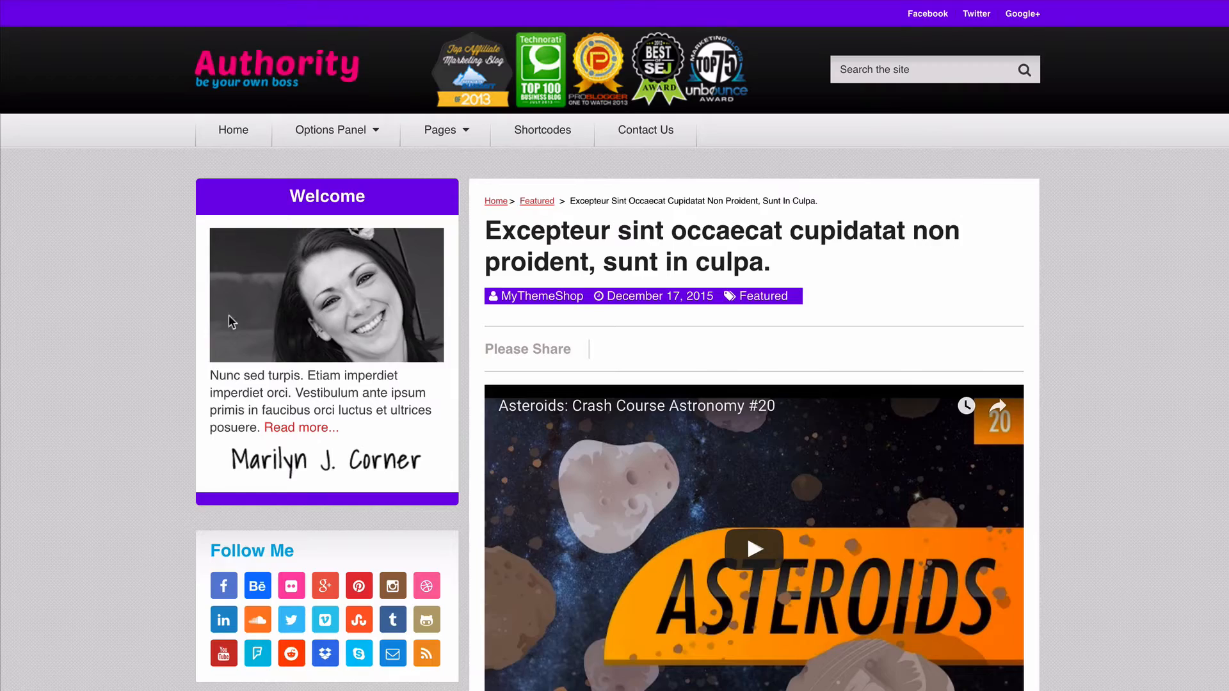
# - Look at how the navigation menu behaves down the live post page with the floating menu off
pyautogui.scroll(-6, 129, 320)
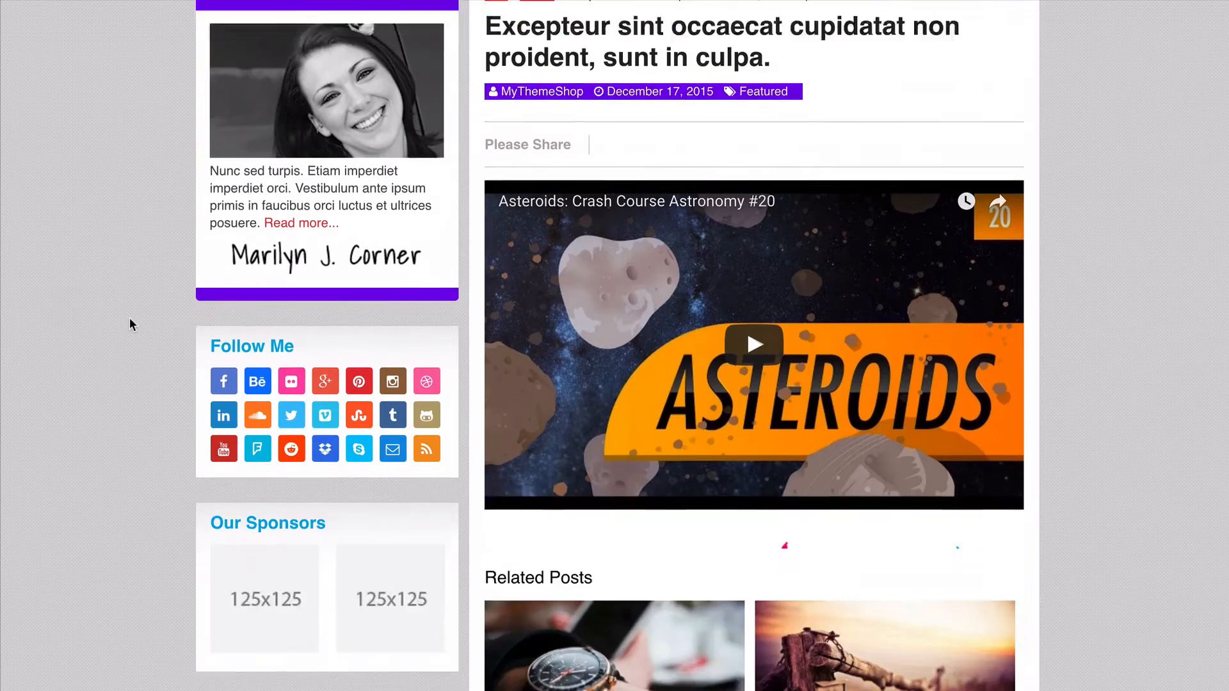
pyautogui.scroll(-10, 128, 320)
pyautogui.scroll(16, 128, 319)
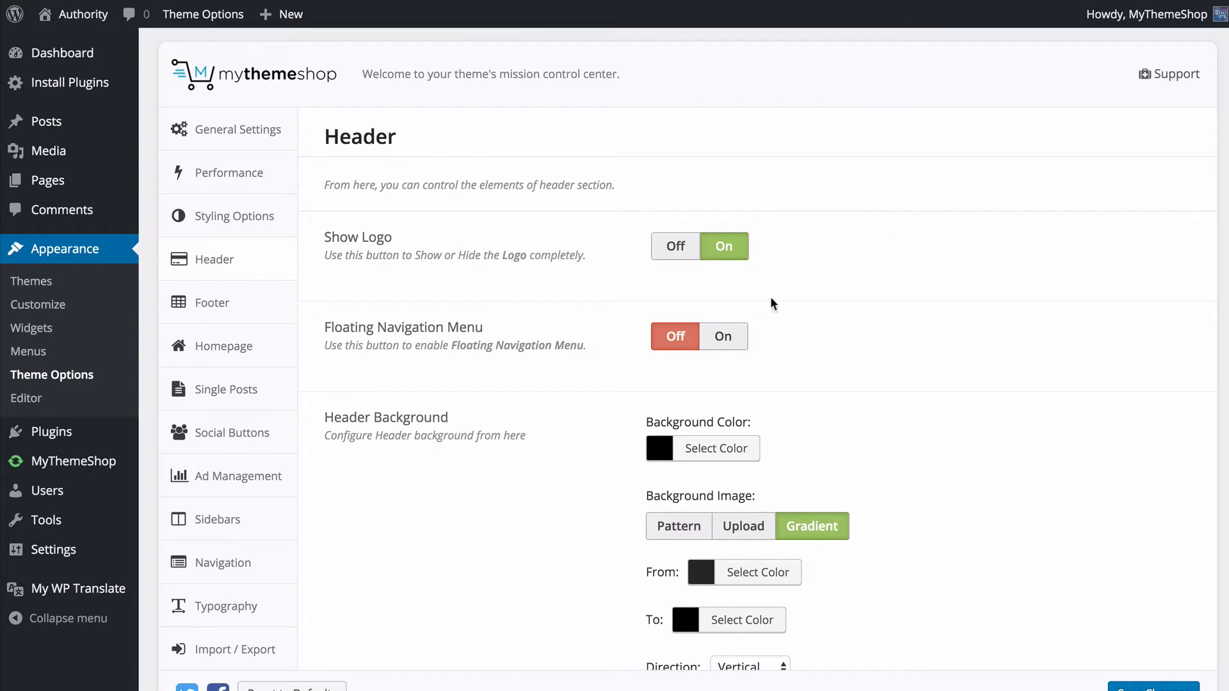
# - Turn on the Floating Navigation Menu in the Header settings and check it down the live post page
pyautogui.click(722, 337)
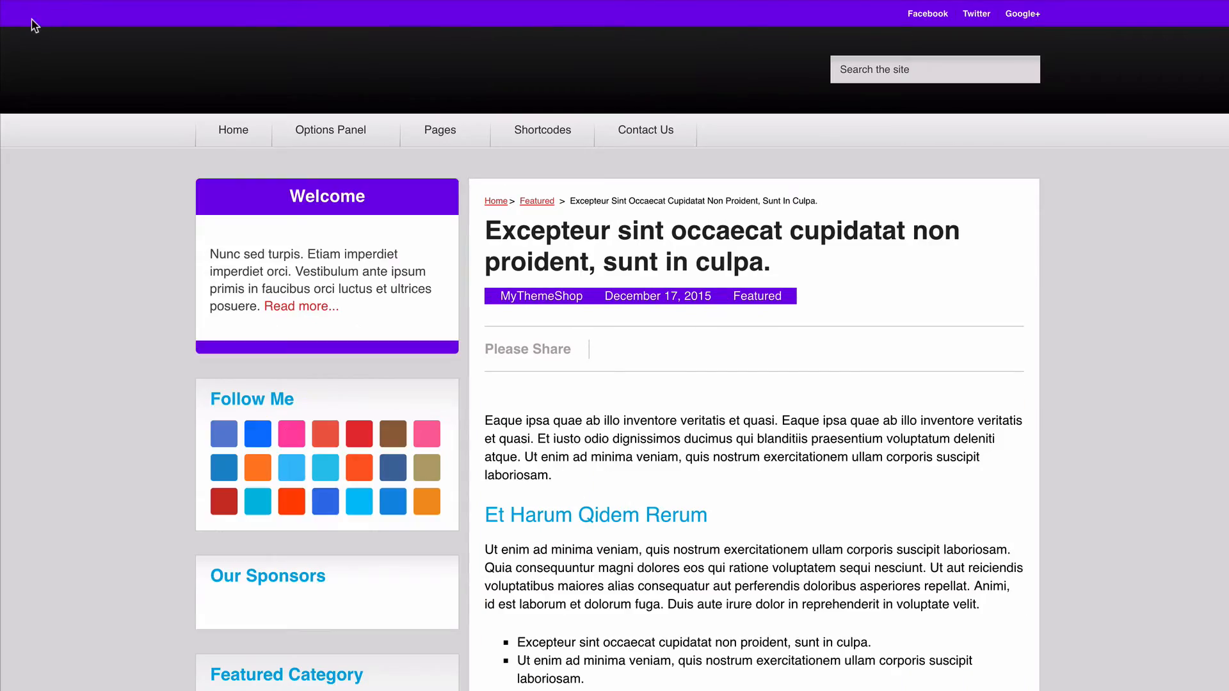
pyautogui.scroll(-2, 26, 183)
pyautogui.scroll(-10, 25, 183)
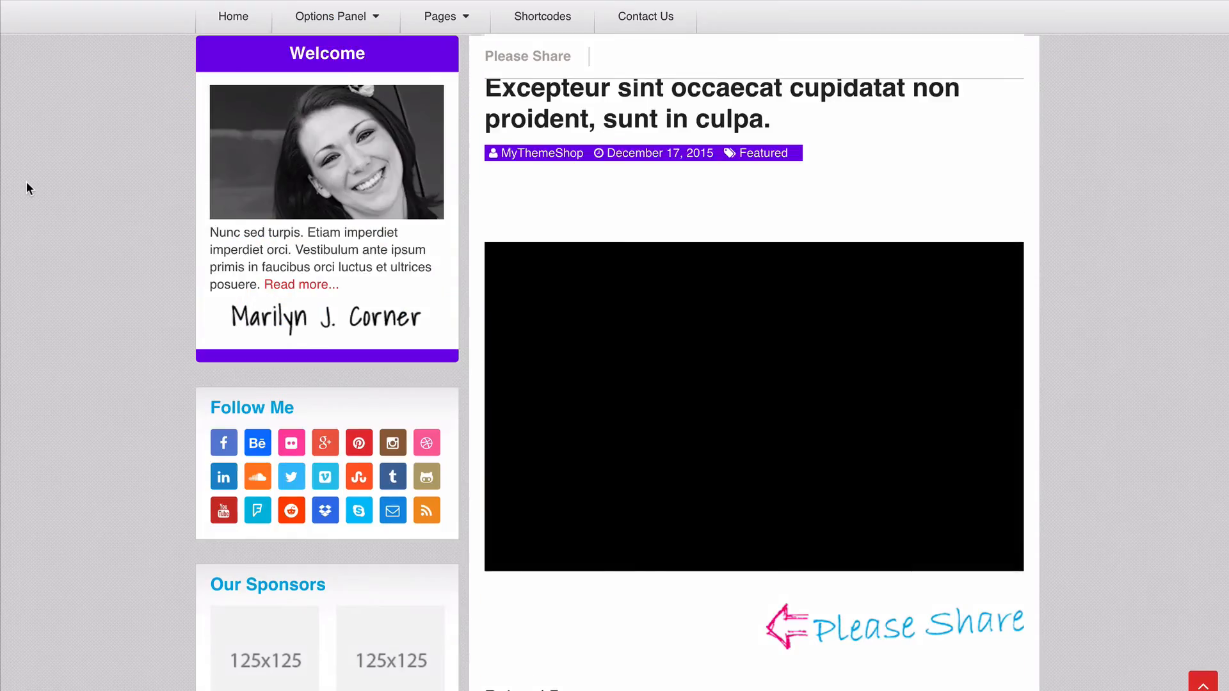
pyautogui.scroll(-3, 25, 182)
pyautogui.scroll(15, 110, 105)
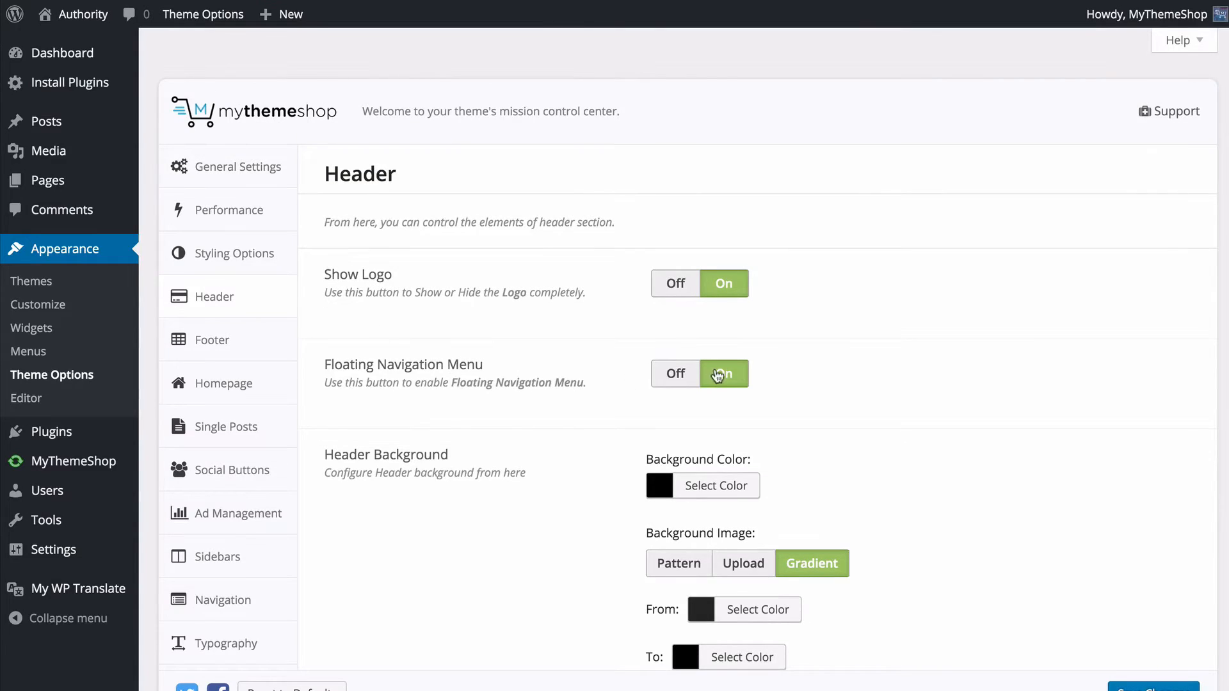
# - Switch the header background image type to Pattern, to Upload, and back to Gradient
pyautogui.scroll(-3, 733, 373)
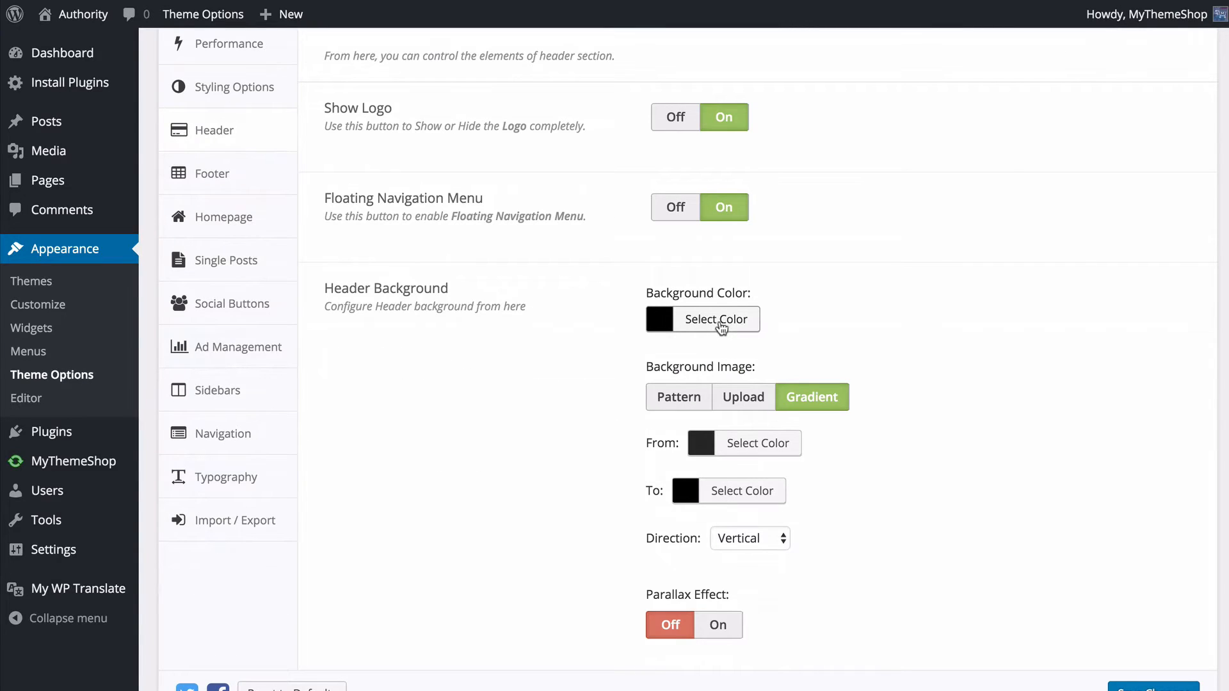
pyautogui.click(683, 400)
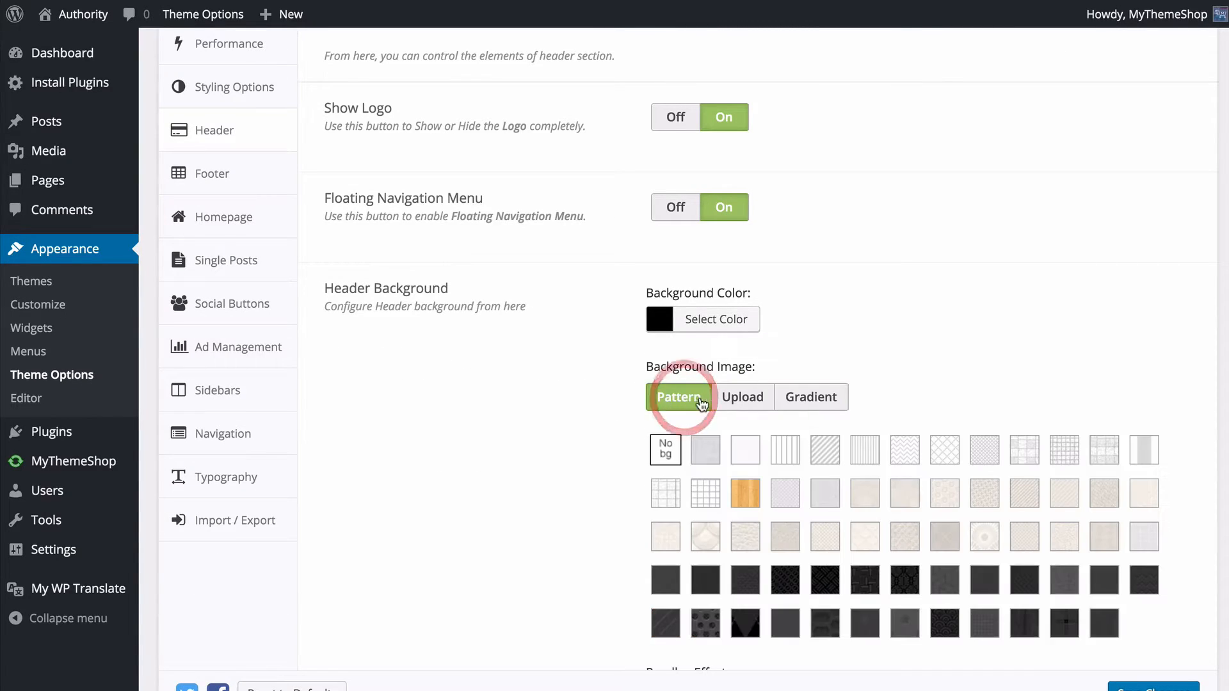
pyautogui.click(730, 402)
pyautogui.click(804, 402)
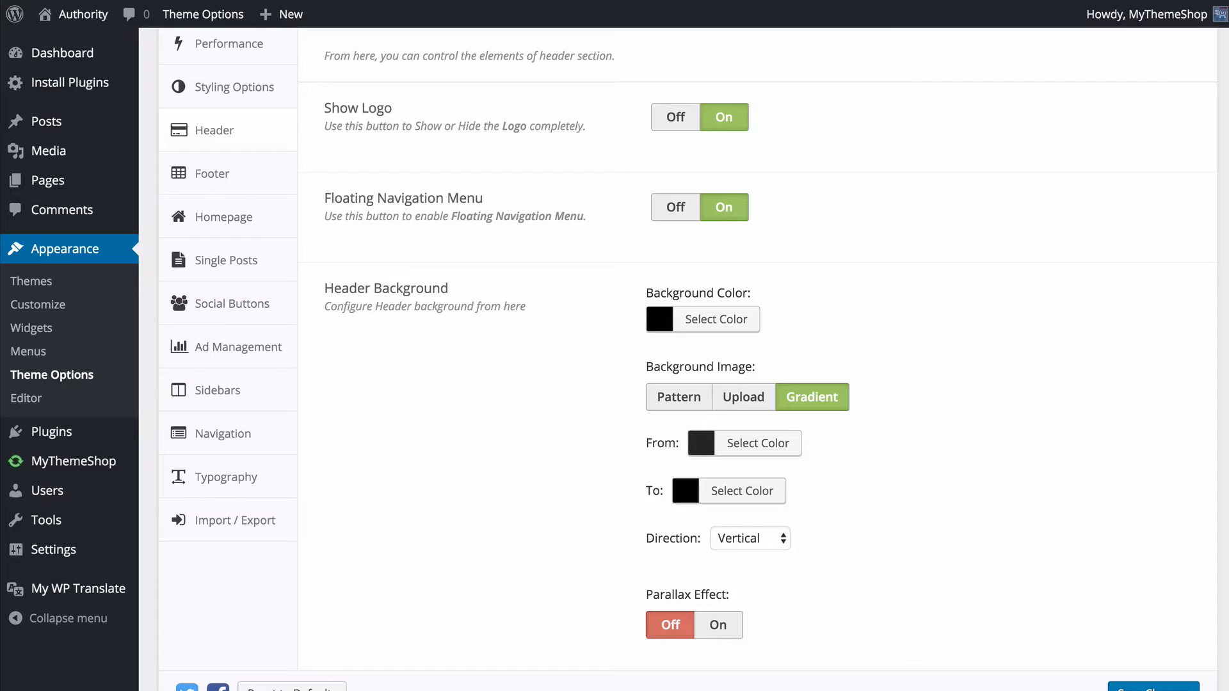
# - Switch Show Cart/Account Links on and back off in the Header settings
pyautogui.scroll(-1, 347, 359)
pyautogui.scroll(-6, 347, 358)
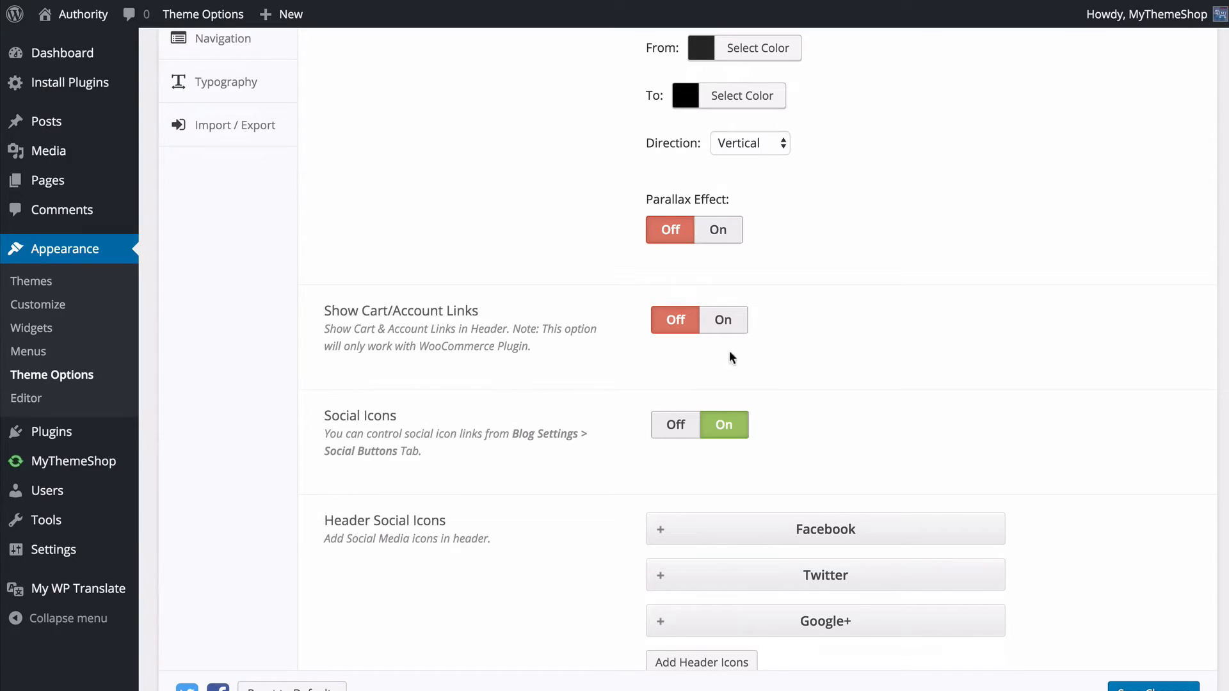
pyautogui.click(724, 319)
pyautogui.click(673, 320)
# - Look into the Facebook and Twitter header social icon entries and move Twitter above Facebook
pyautogui.scroll(-2, 302, 336)
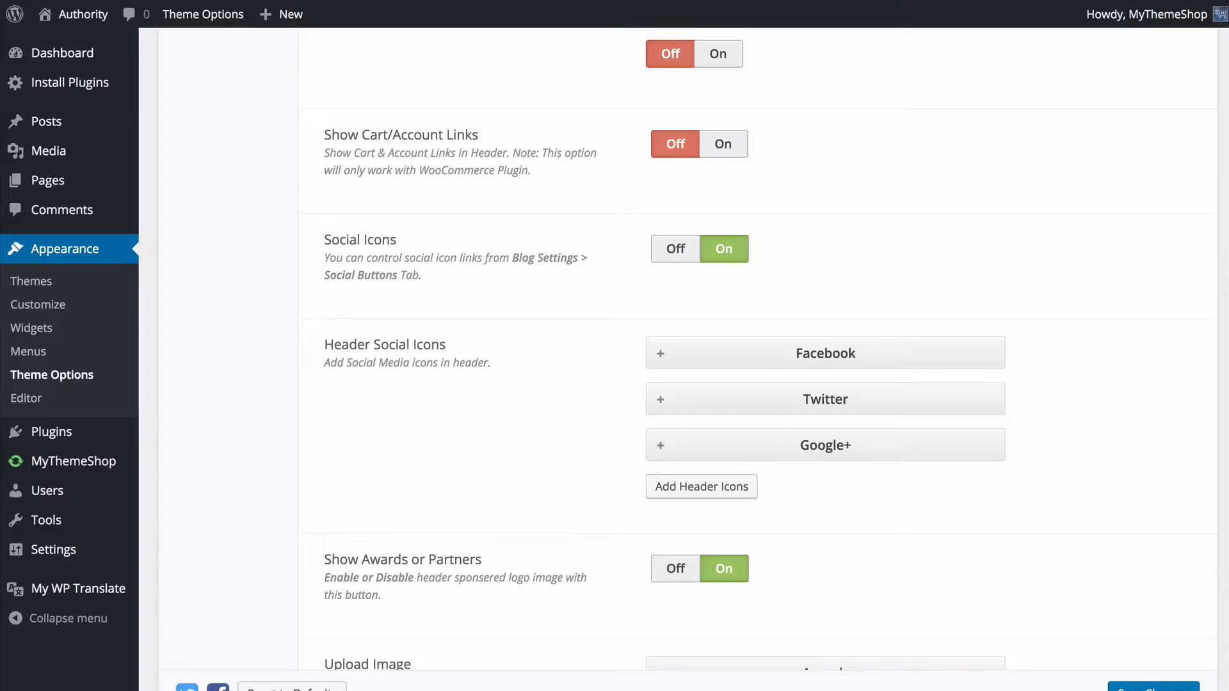
pyautogui.scroll(-3, 487, 239)
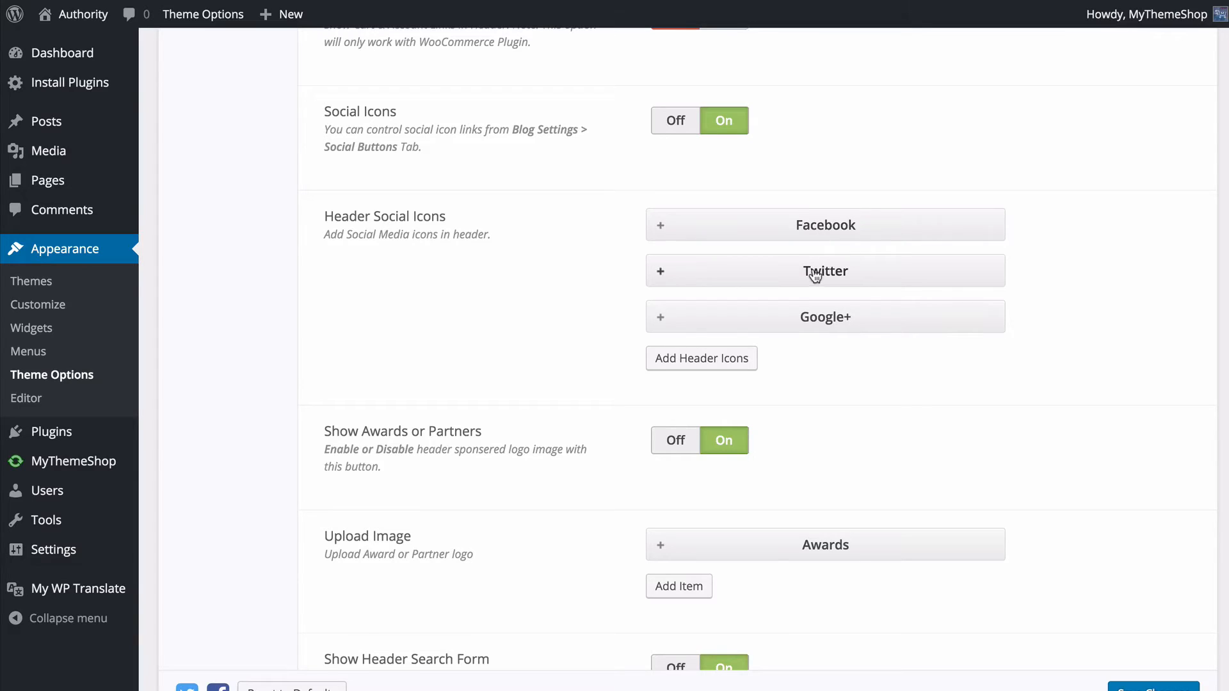
pyautogui.click(721, 226)
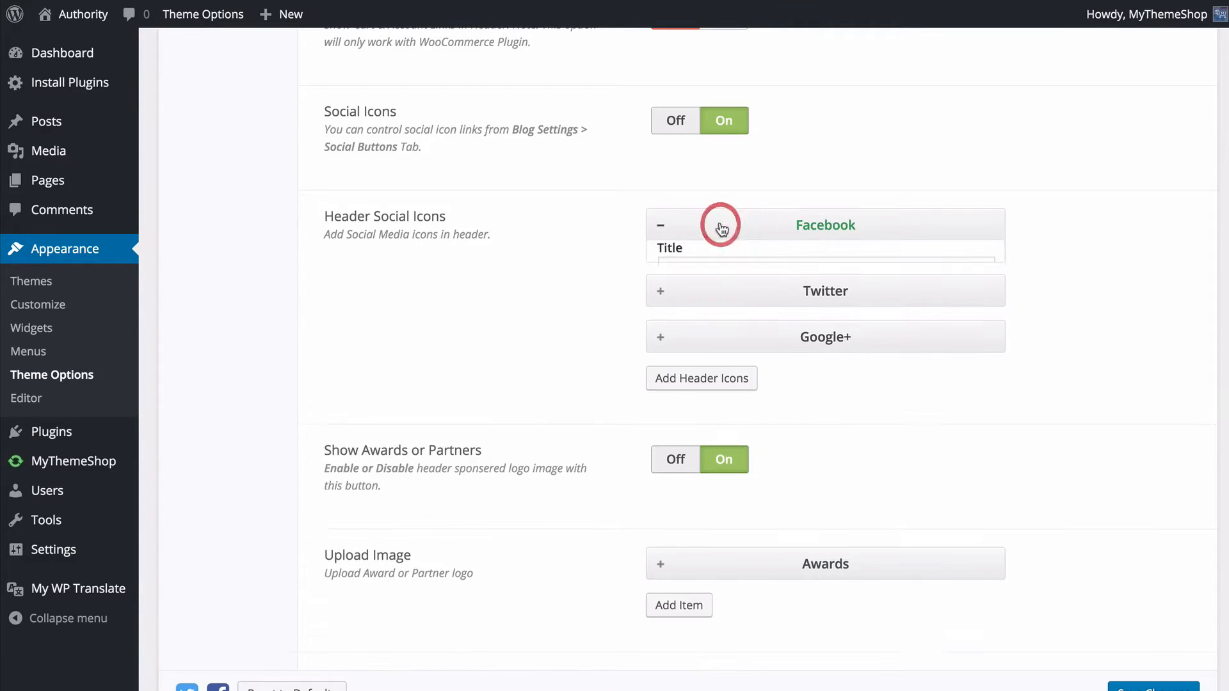
pyautogui.scroll(-2, 619, 262)
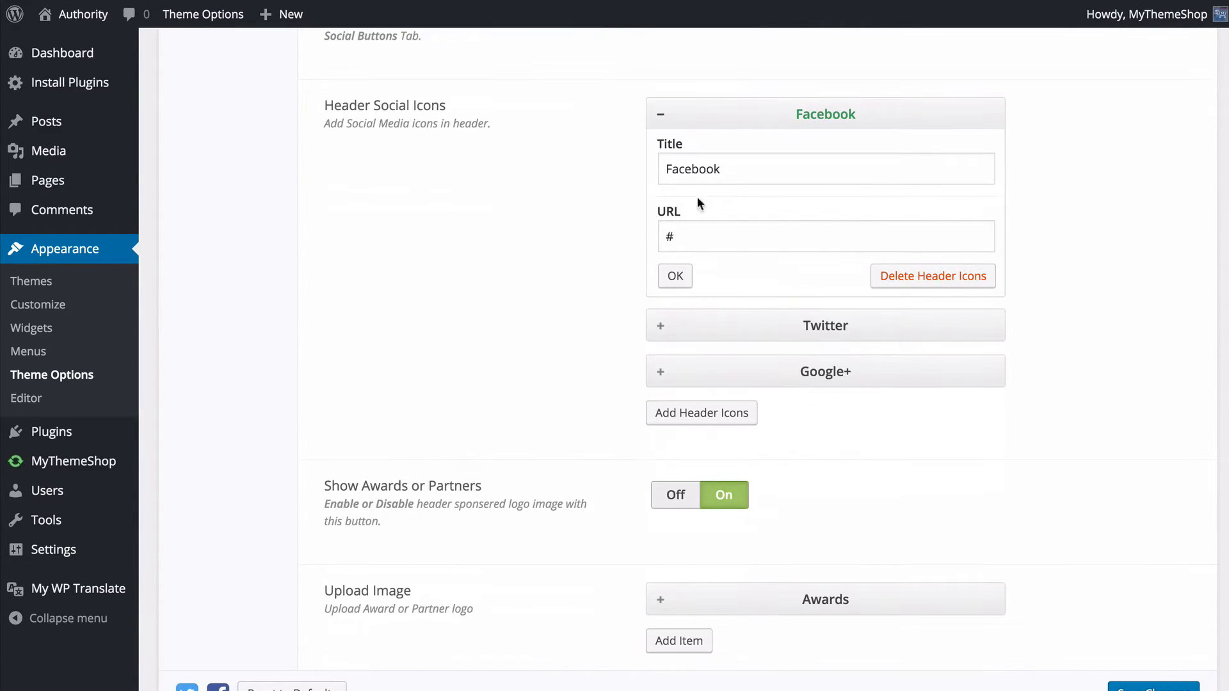
pyautogui.click(693, 238)
pyautogui.click(719, 322)
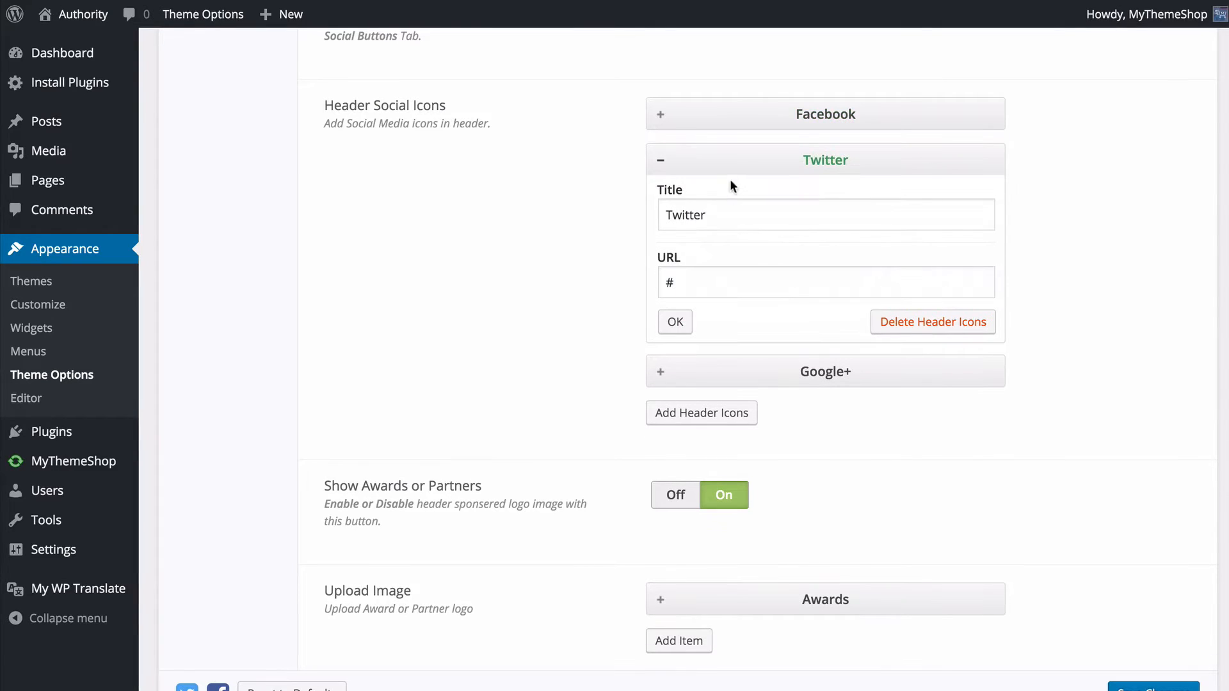
pyautogui.moveTo(733, 186); pyautogui.dragTo(723, 115)
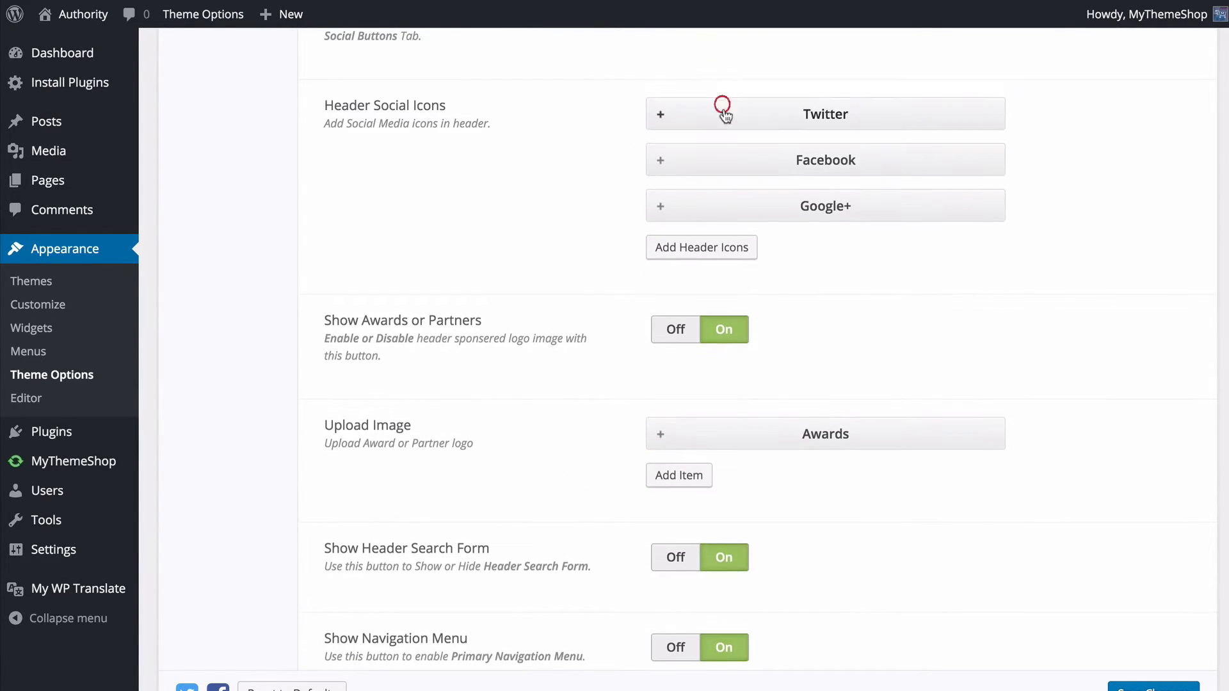
pyautogui.click(709, 249)
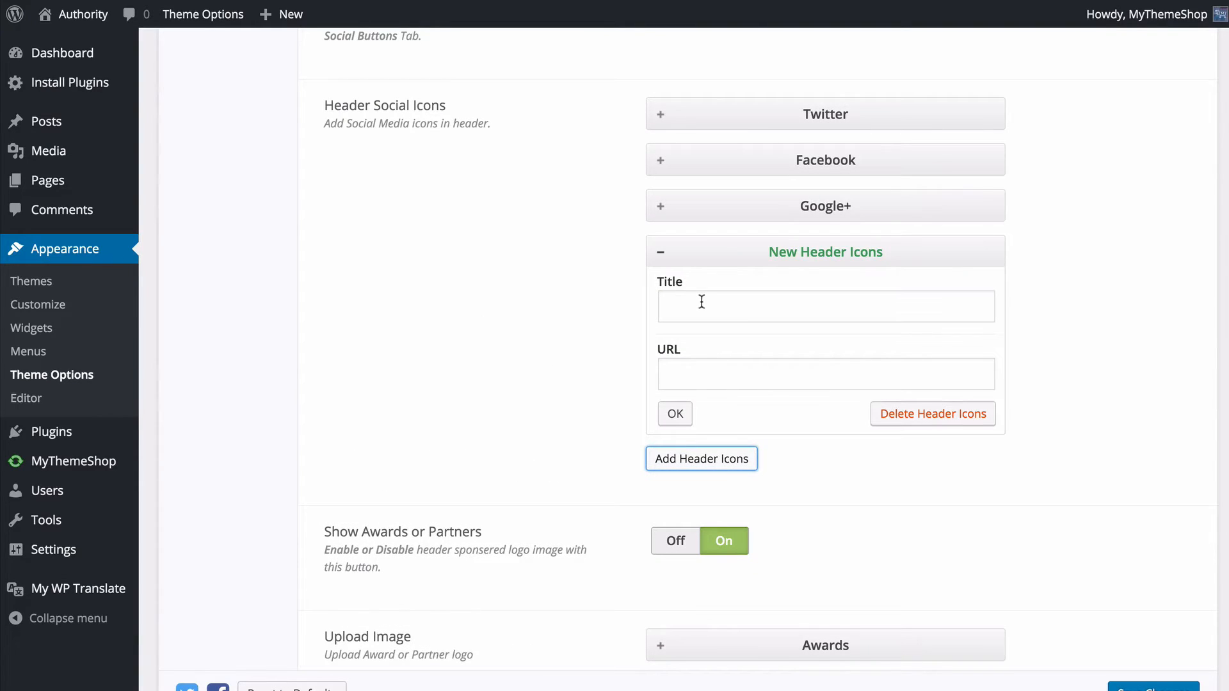
pyautogui.click(701, 301)
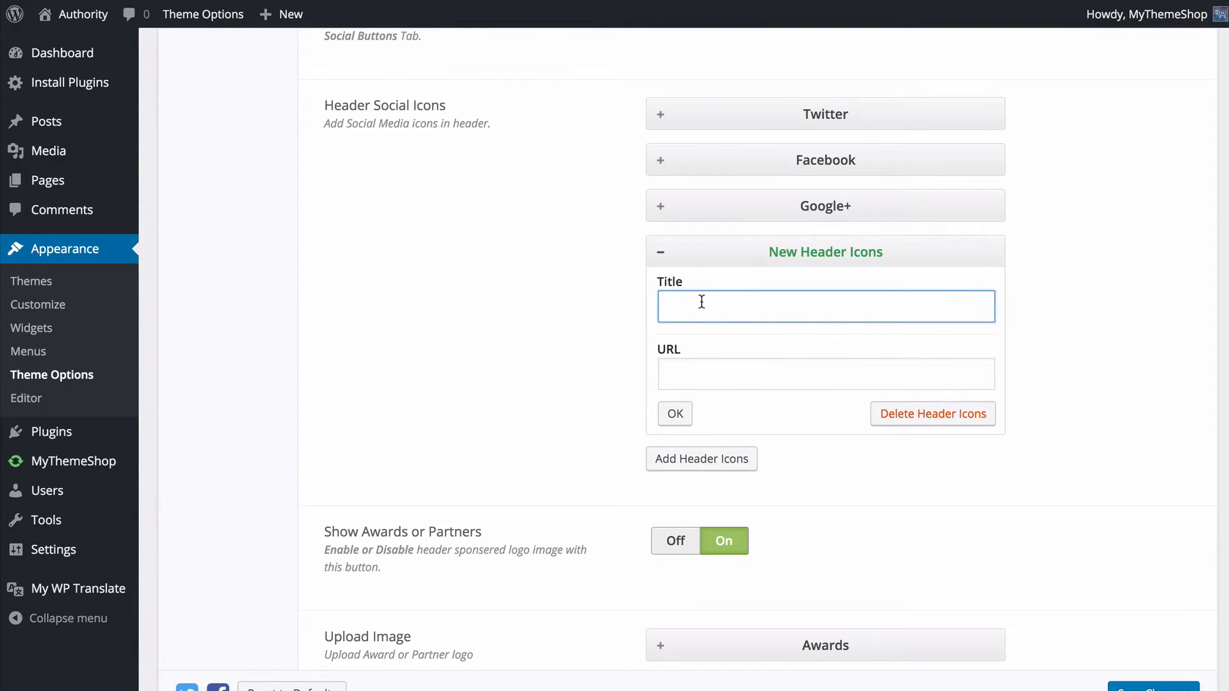
pyautogui.write('LinkedIn')
pyautogui.press('Tab')
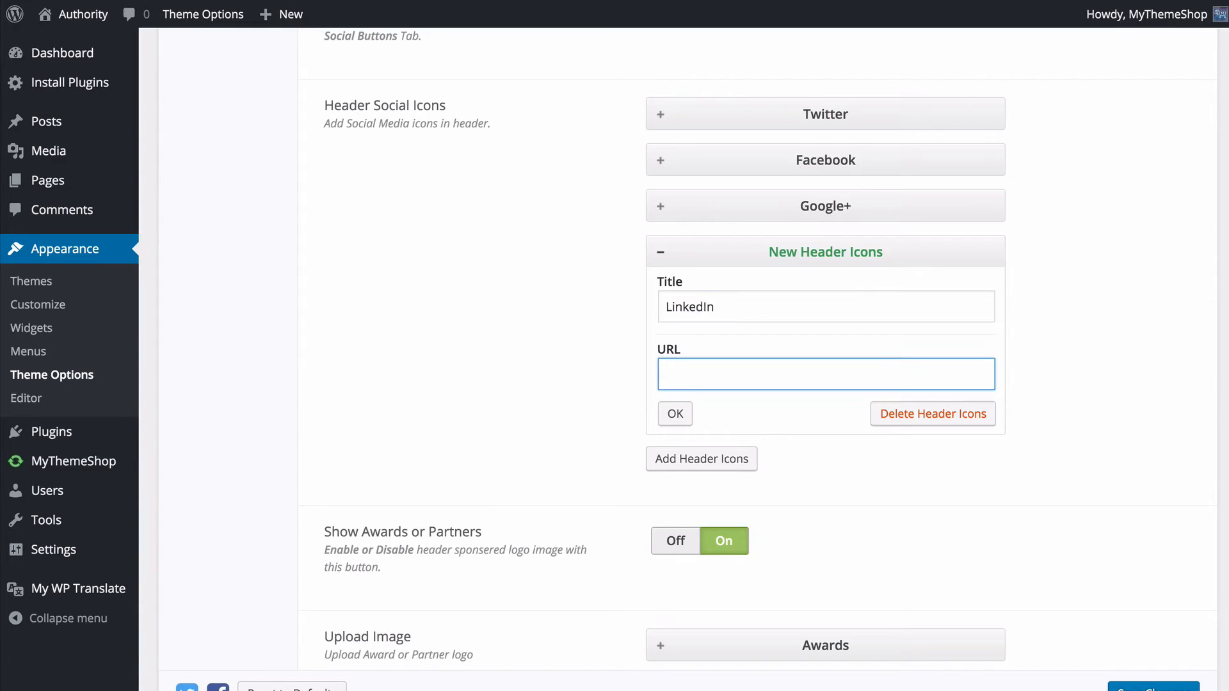
pyautogui.write('http://linkedin.com')
pyautogui.click(660, 252)
pyautogui.click(655, 252)
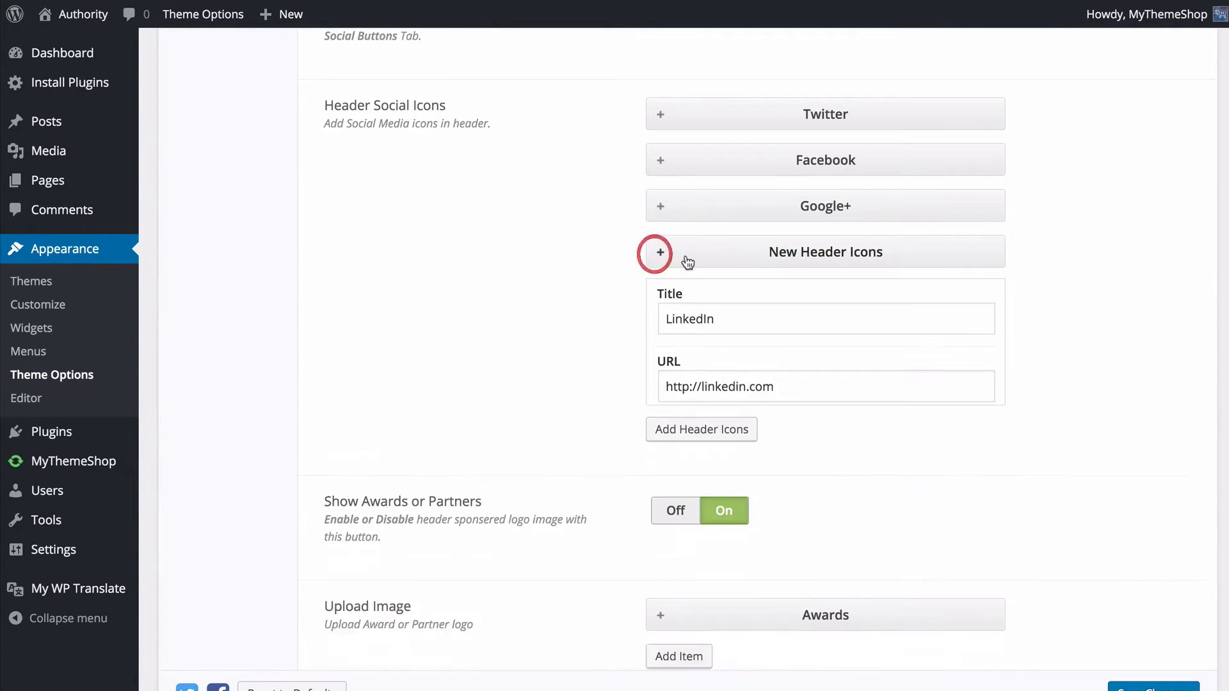
# - Move the LinkedIn entry above Facebook in the header social icons and delete it
pyautogui.moveTo(713, 263); pyautogui.dragTo(673, 157)
pyautogui.click(671, 157)
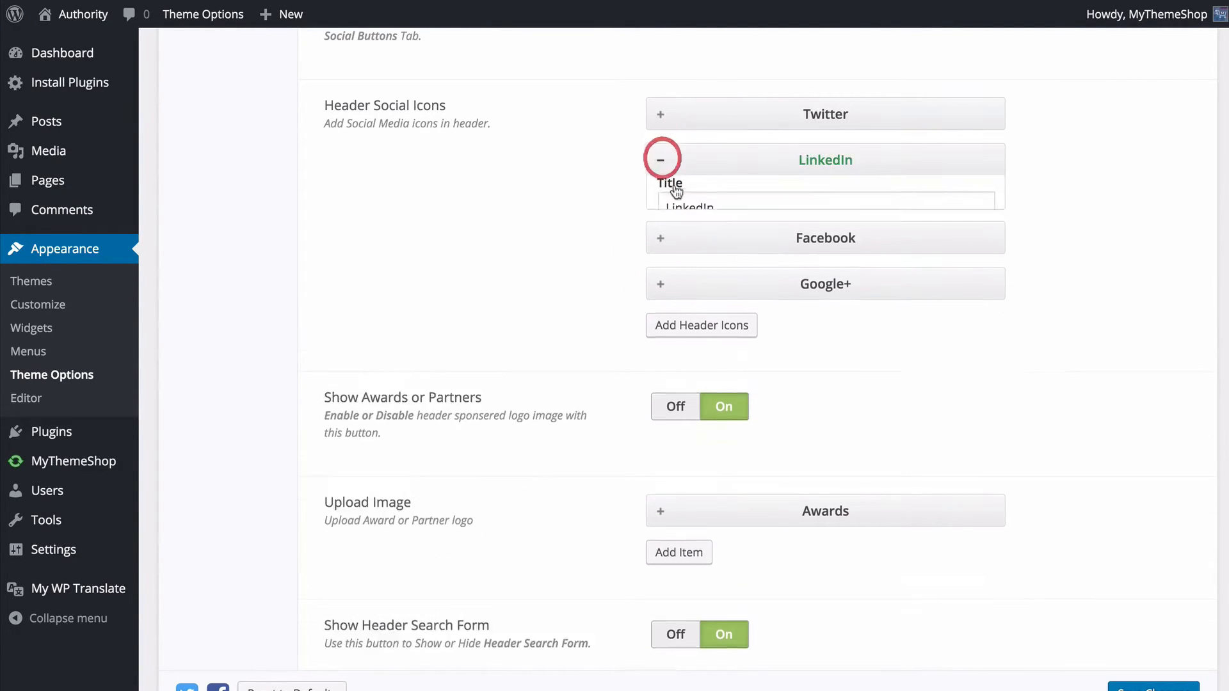
pyautogui.click(908, 326)
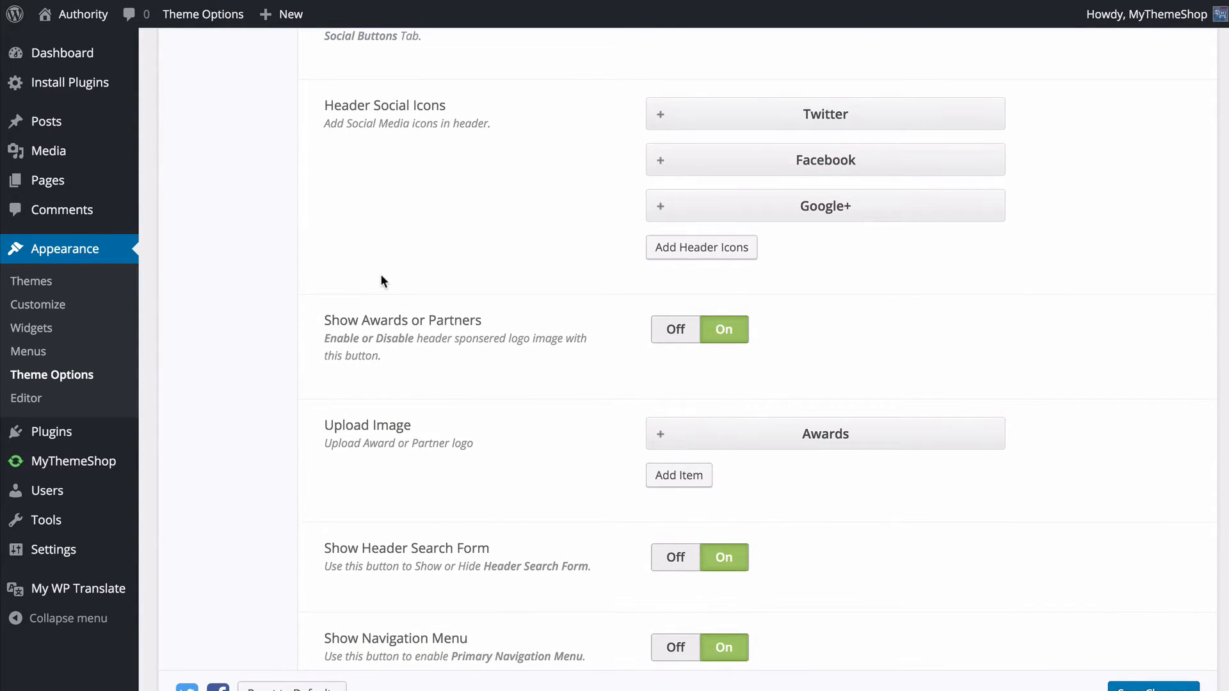
# - Switch Show Awards or Partners off and back on in the Header settings
pyautogui.scroll(-3, 382, 275)
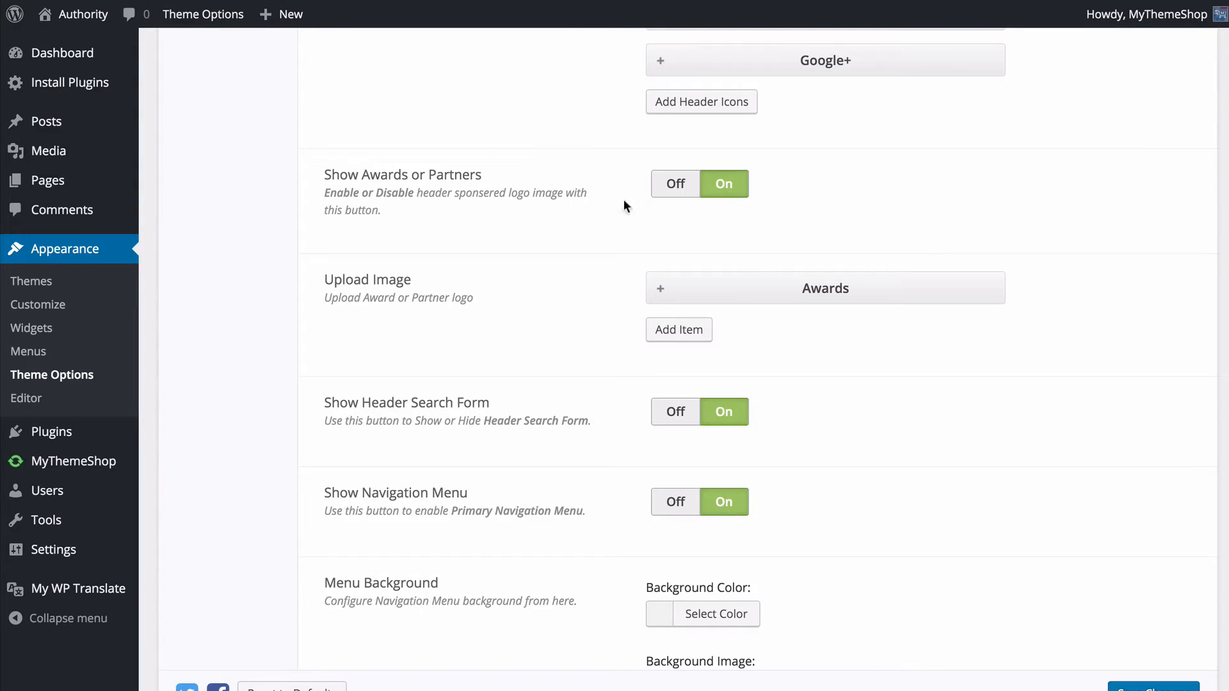
pyautogui.click(691, 184)
pyautogui.click(719, 185)
# - Remove the current Awards logo image, upload awards.png in its place, and confirm the item
pyautogui.scroll(-1, 525, 295)
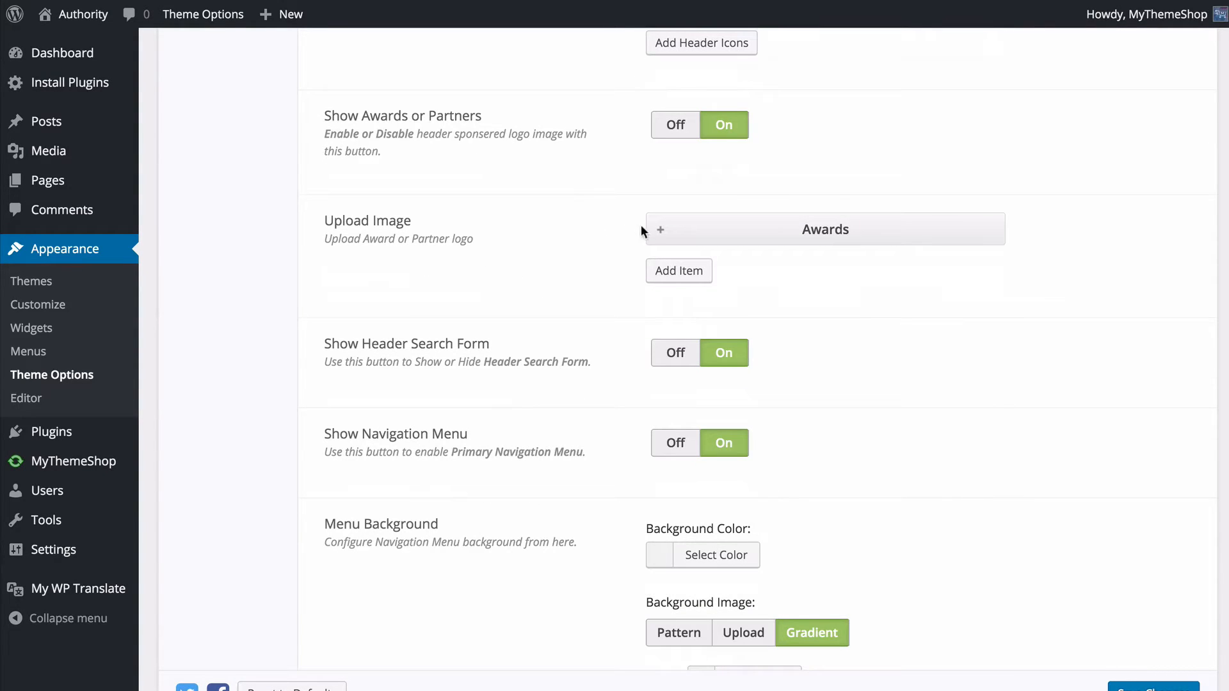
pyautogui.click(658, 233)
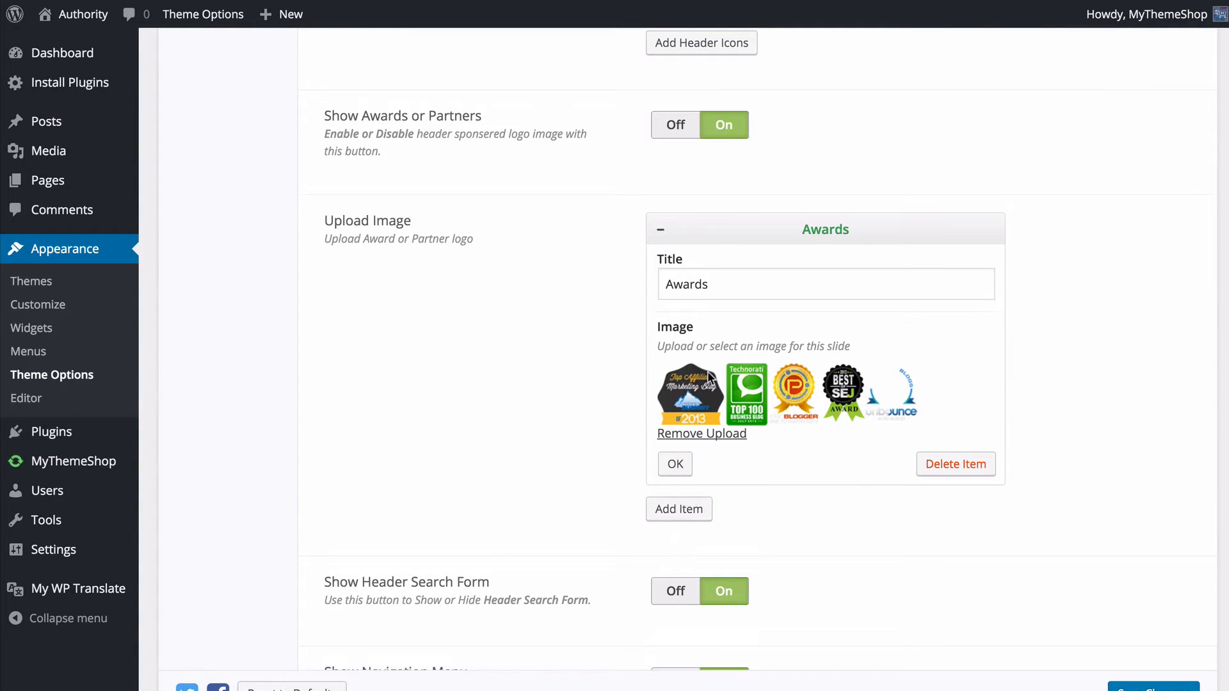
pyautogui.click(721, 436)
pyautogui.click(687, 378)
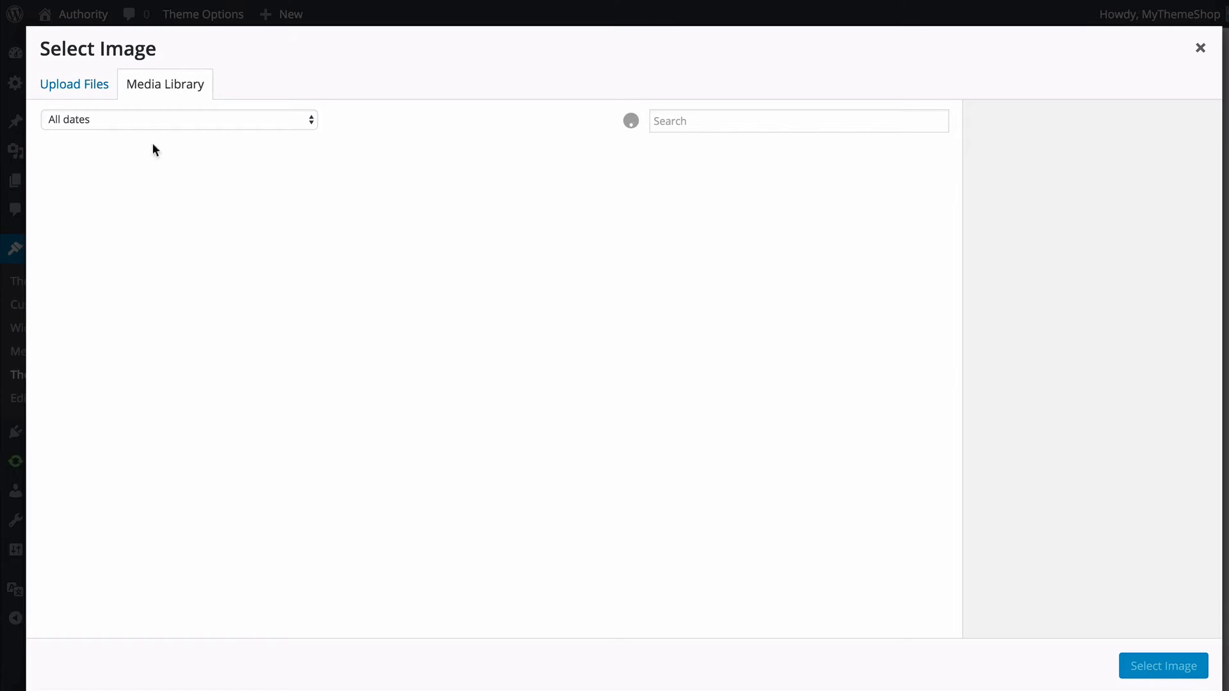
pyautogui.click(70, 87)
pyautogui.click(616, 356)
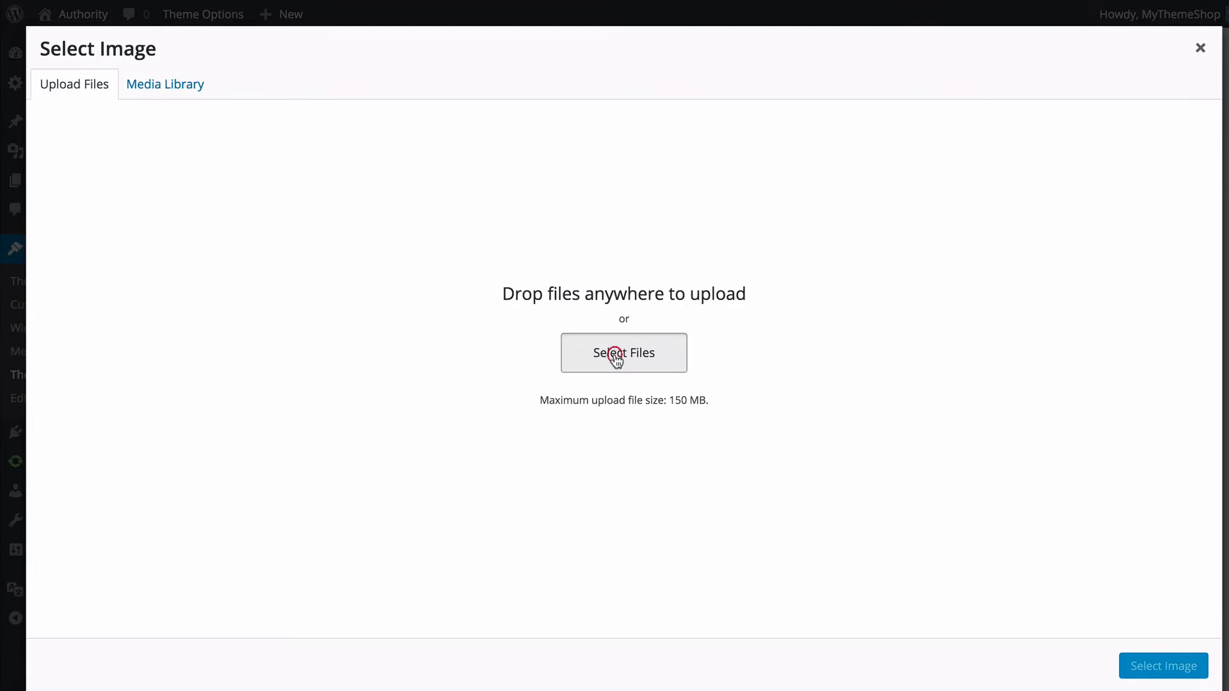
pyautogui.doubleClick(521, 21)
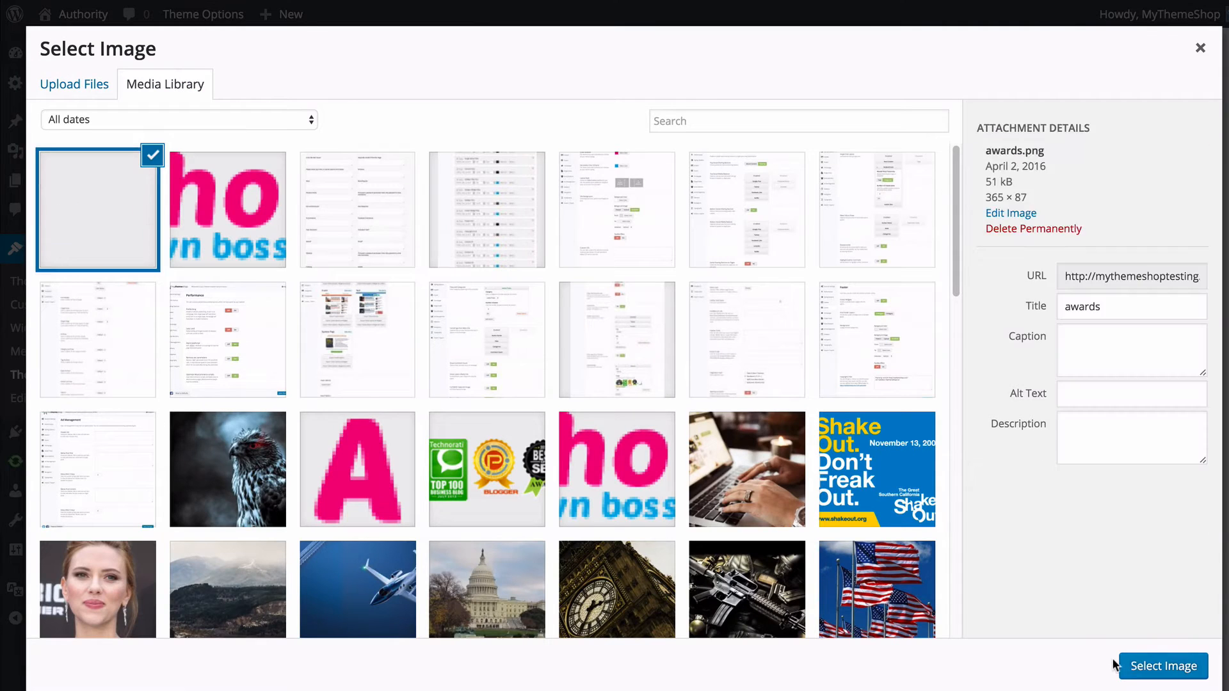
pyautogui.click(1129, 666)
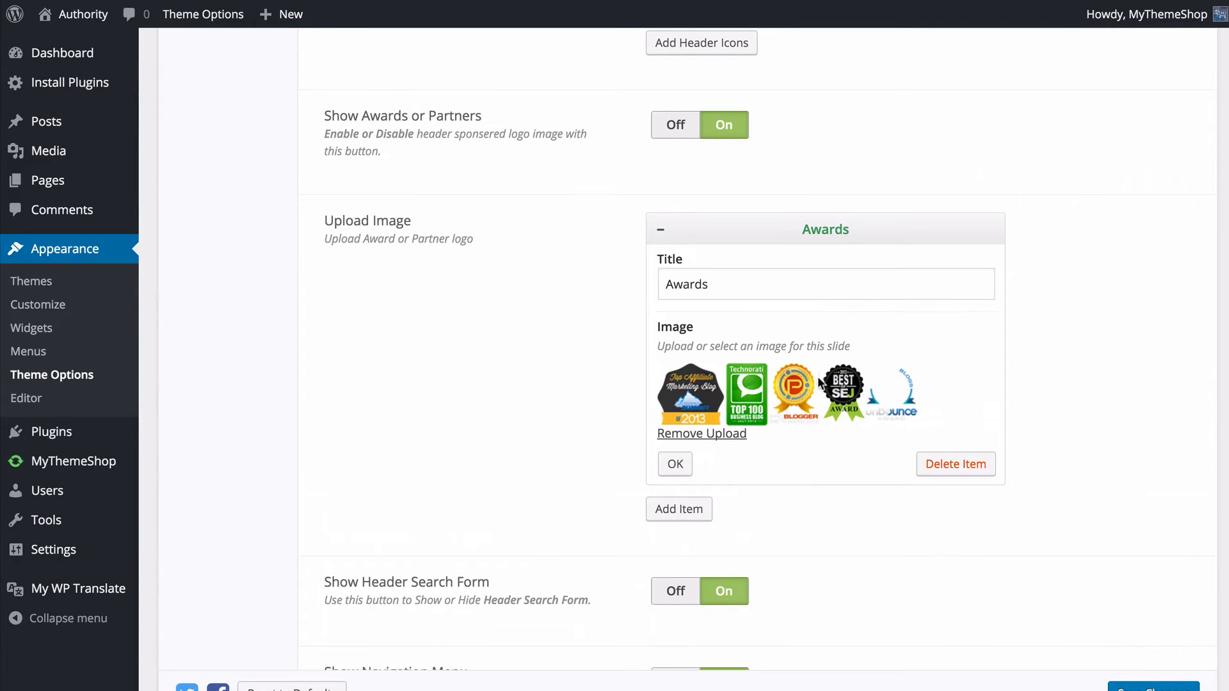
pyautogui.click(675, 464)
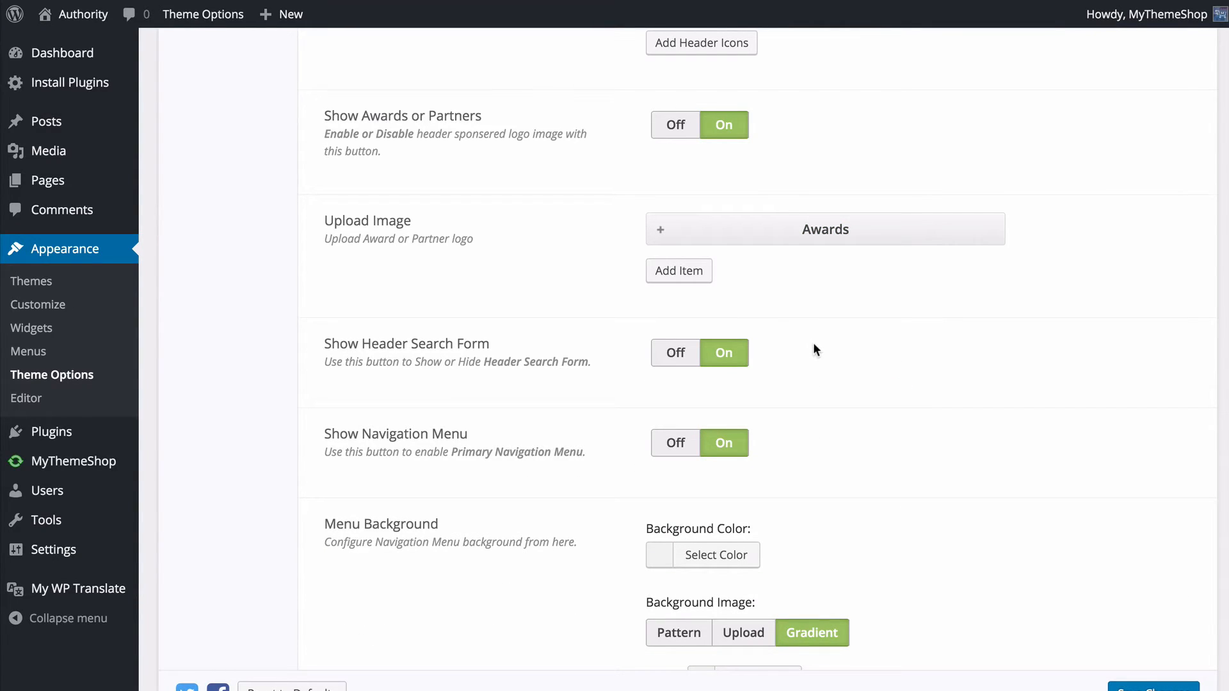
# - Look over the header search form, navigation menu and menu background options in the Header settings
pyautogui.scroll(-3, 814, 348)
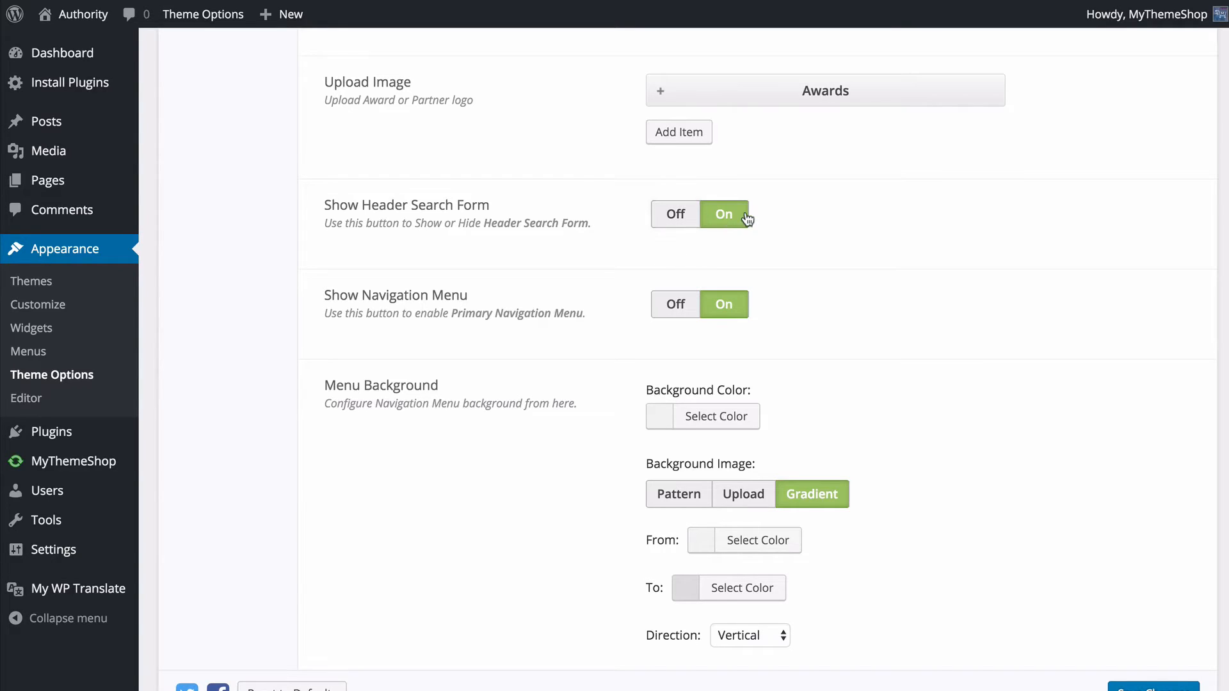
pyautogui.scroll(-2, 741, 234)
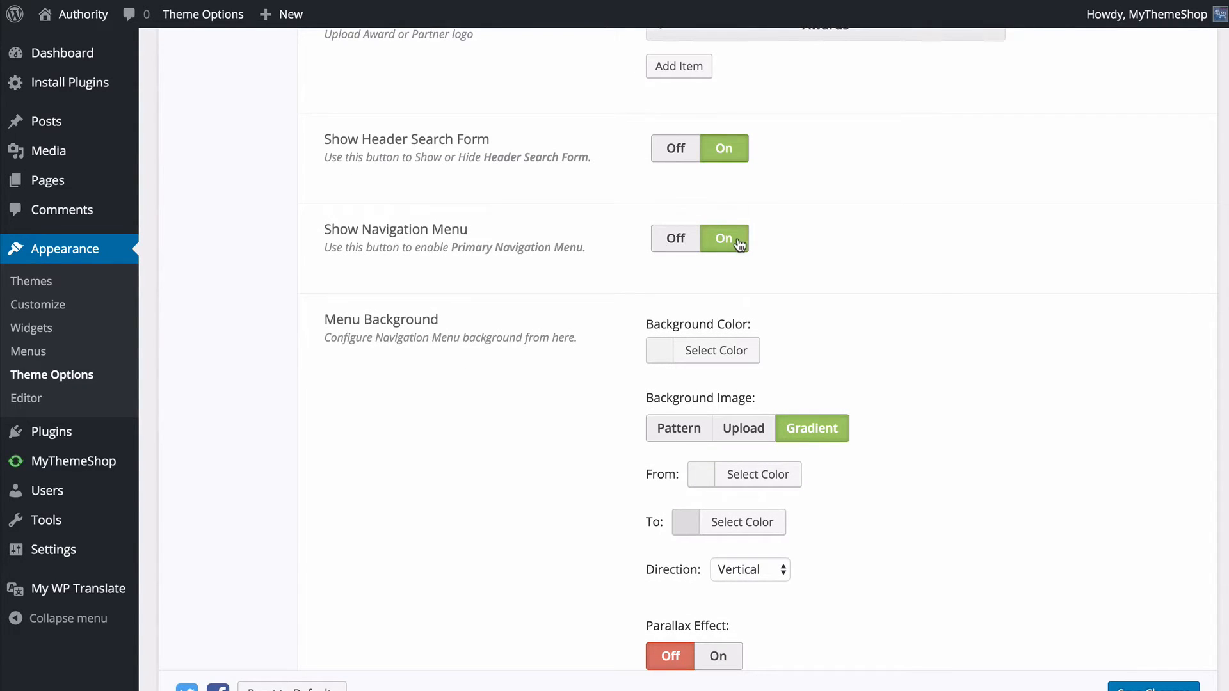
pyautogui.scroll(-3, 740, 243)
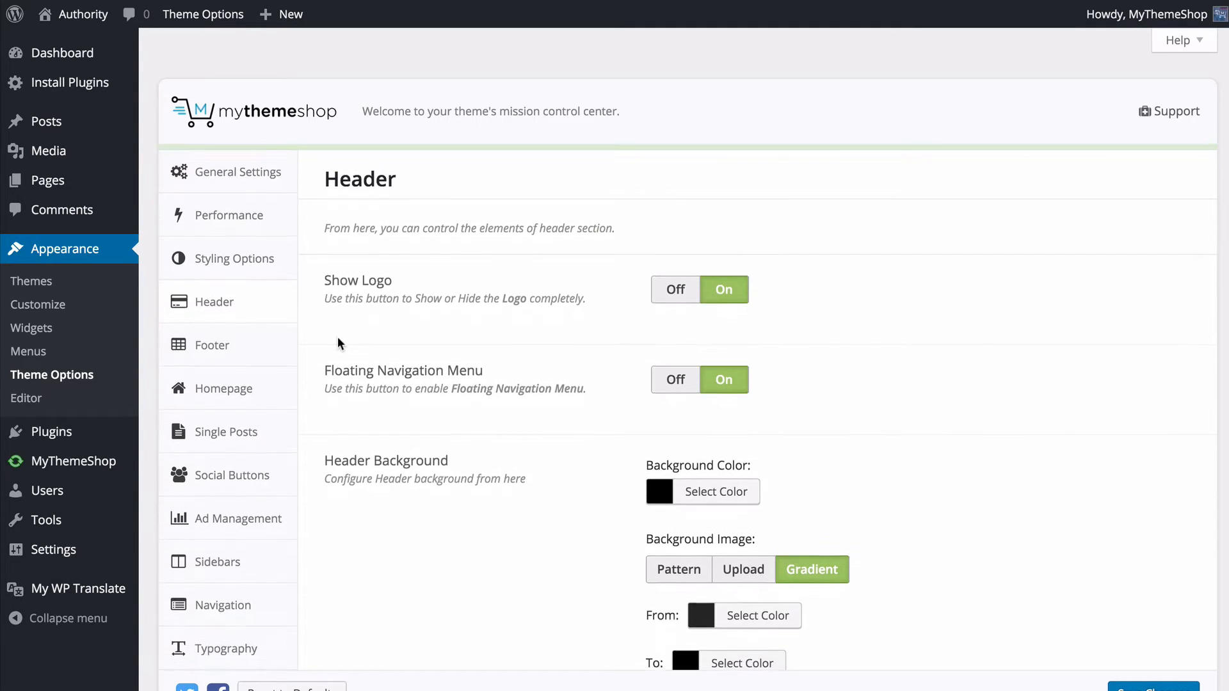
# - Turn on Footer Widgets in the Footer settings with the 3 Widgets first footer layout and save the options
pyautogui.click(275, 341)
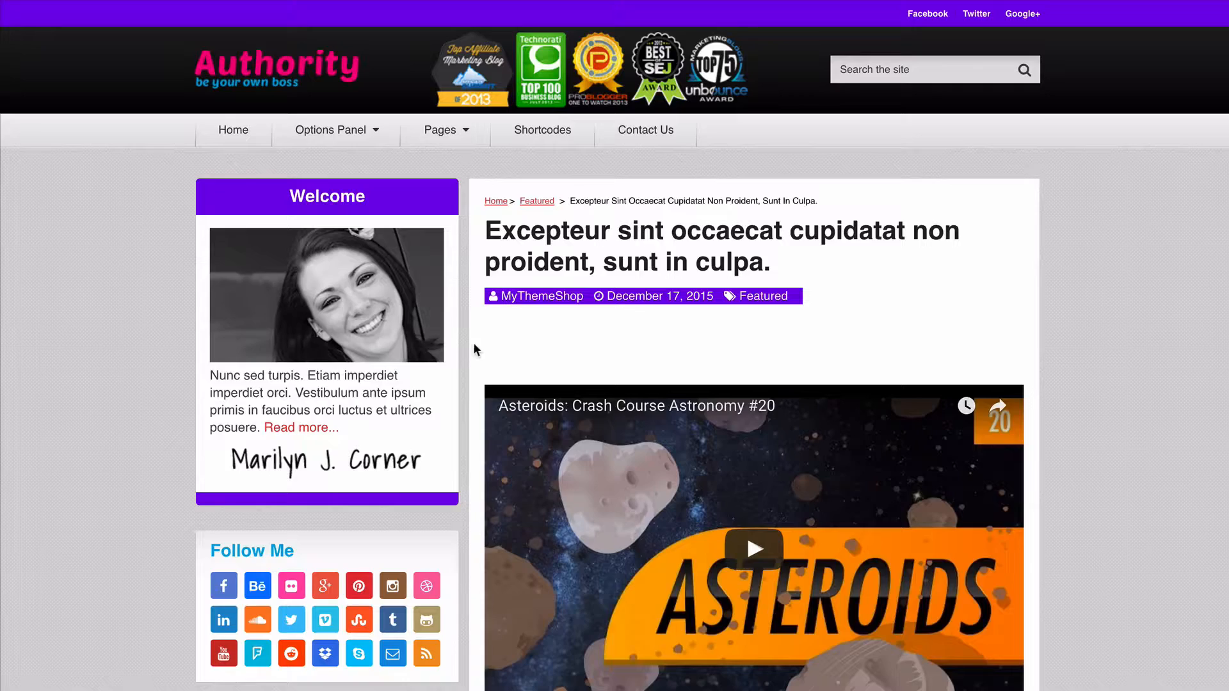
pyautogui.scroll(-15, 192, 341)
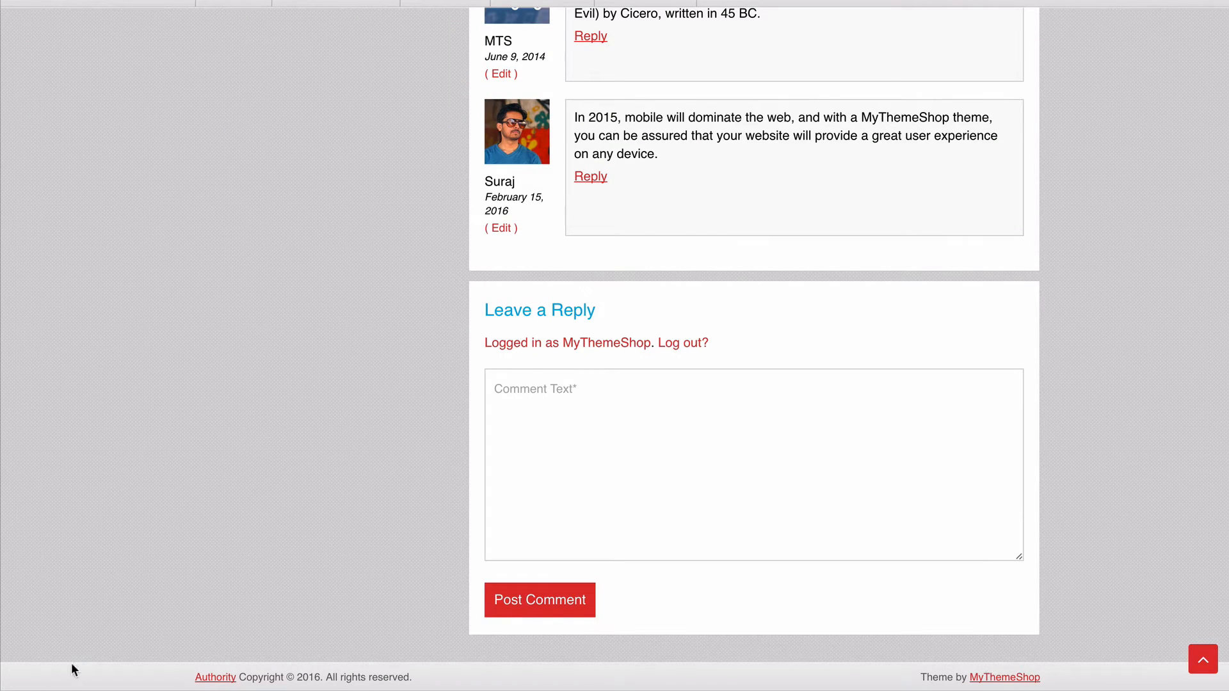
pyautogui.scroll(1, 74, 669)
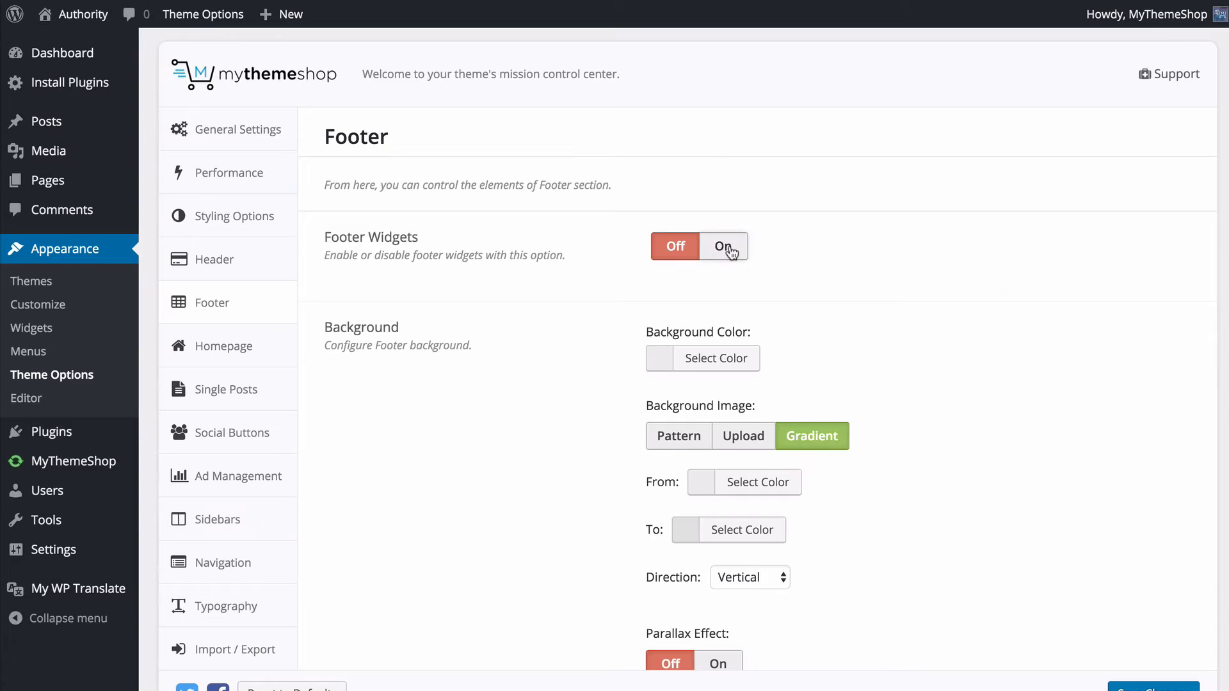
pyautogui.click(726, 248)
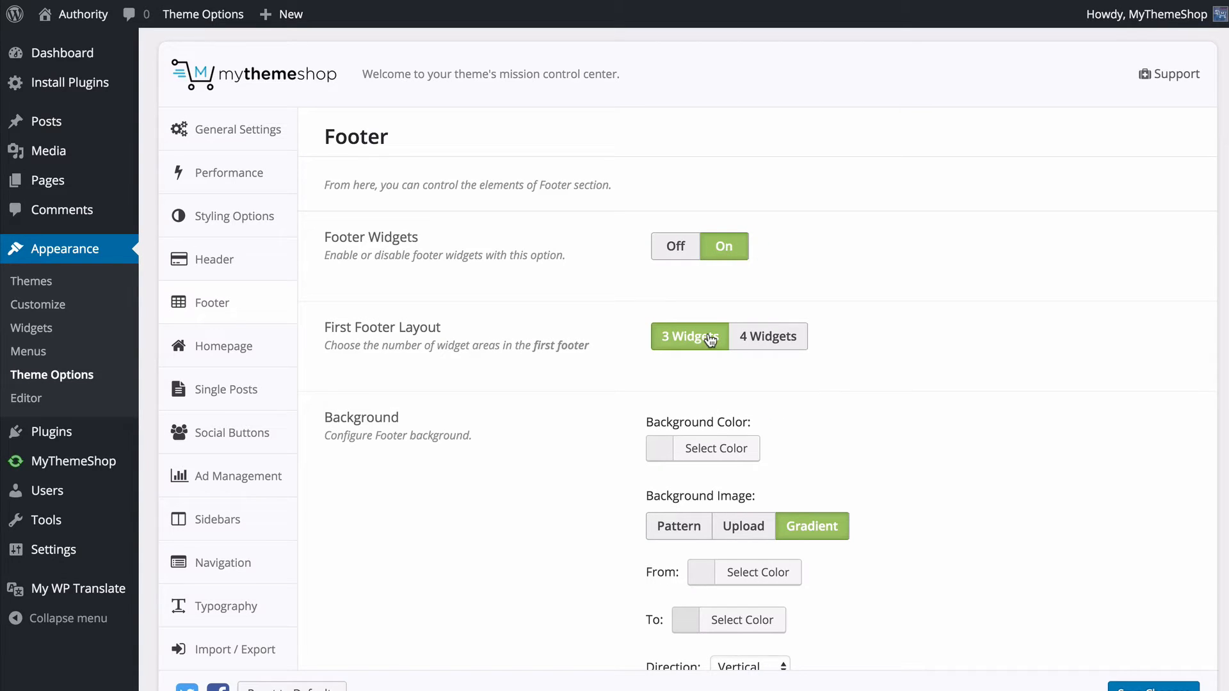
pyautogui.click(760, 345)
pyautogui.click(688, 336)
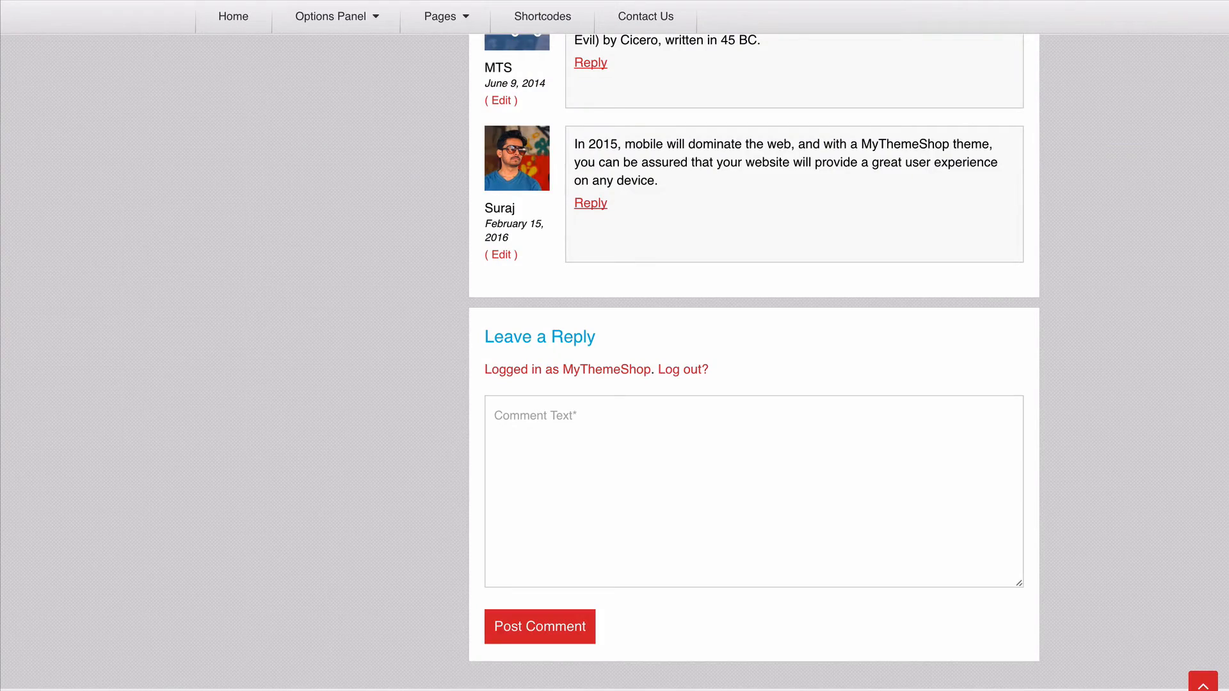
# - Check the footer on the live post page and look over the Footer background options
pyautogui.scroll(-1, 59, 172)
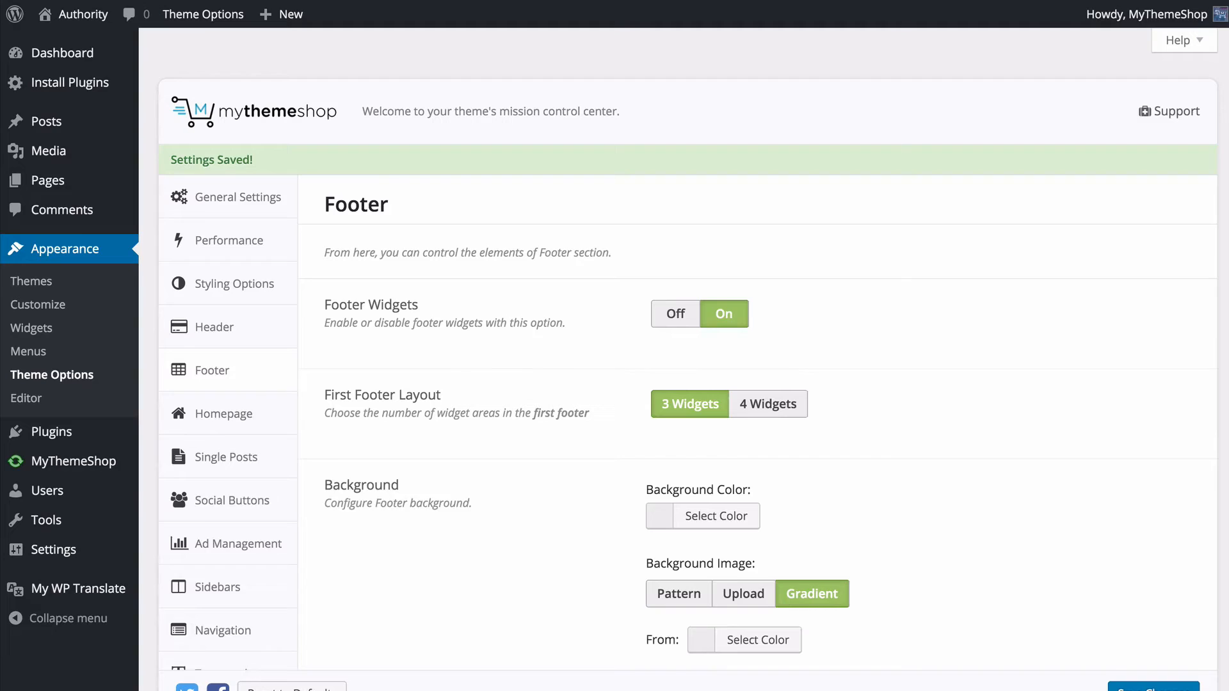
pyautogui.scroll(-1, 497, 597)
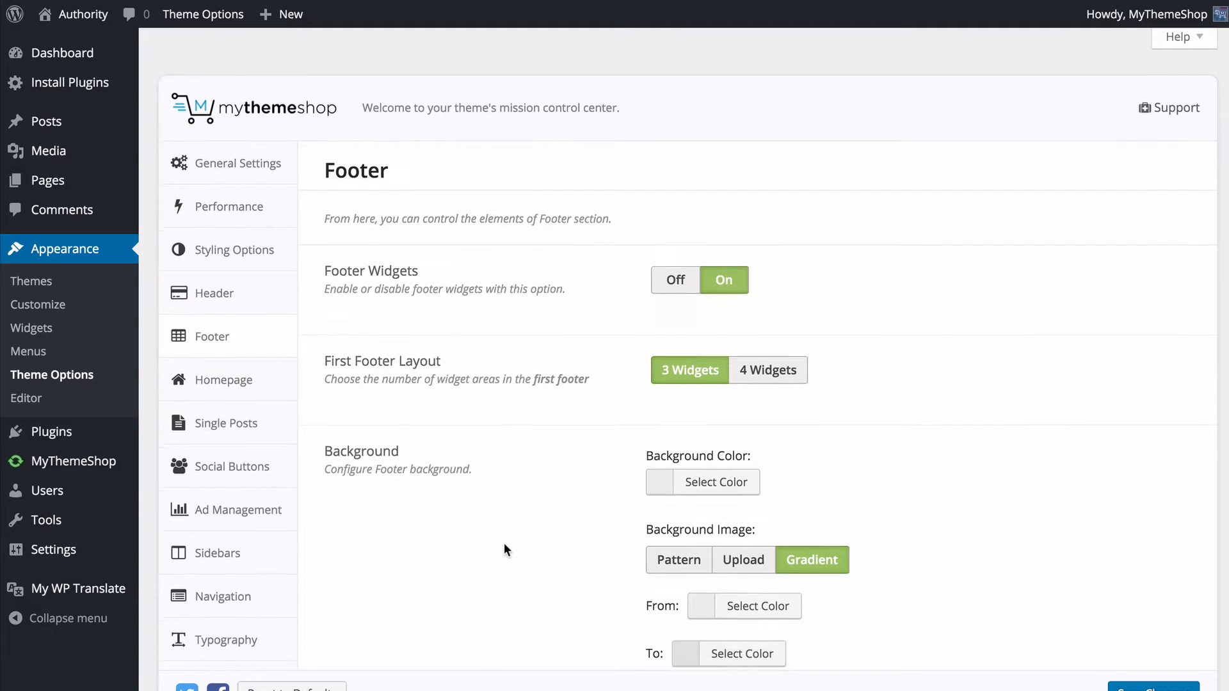
pyautogui.scroll(-2, 504, 544)
pyautogui.scroll(-3, 504, 550)
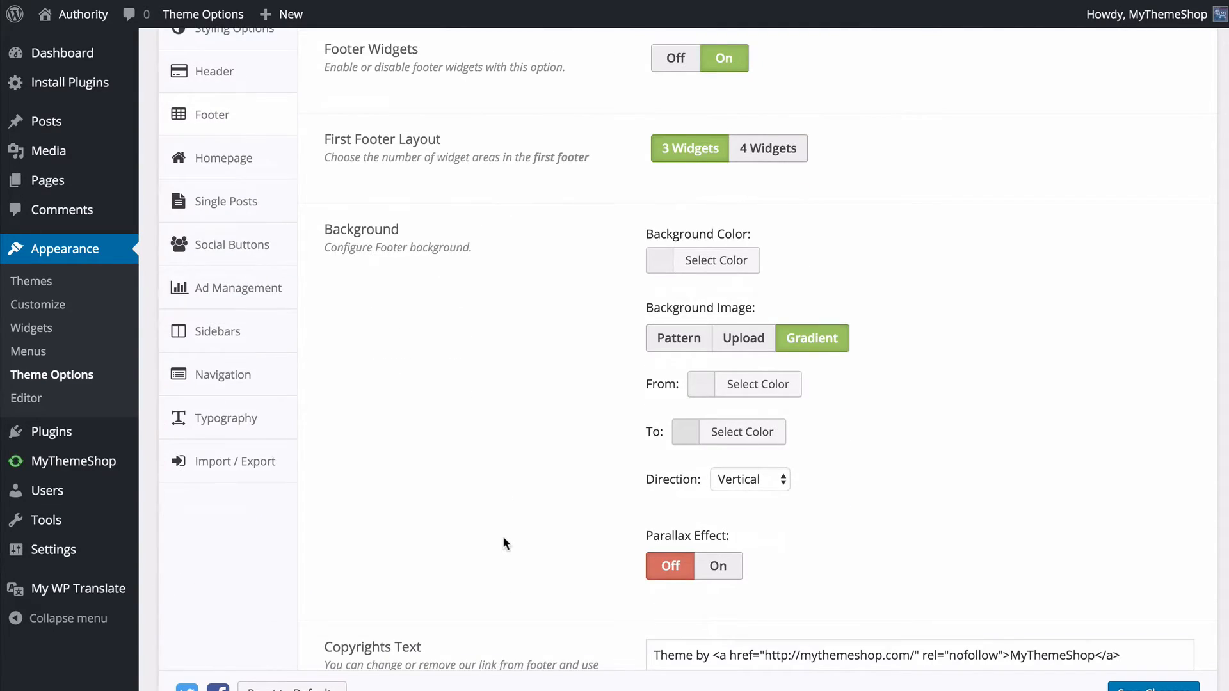
# - Look over the remaining Footer background options and the Copyrights Text setting, and save the changes
pyautogui.scroll(-1, 502, 538)
pyautogui.scroll(-1, 505, 518)
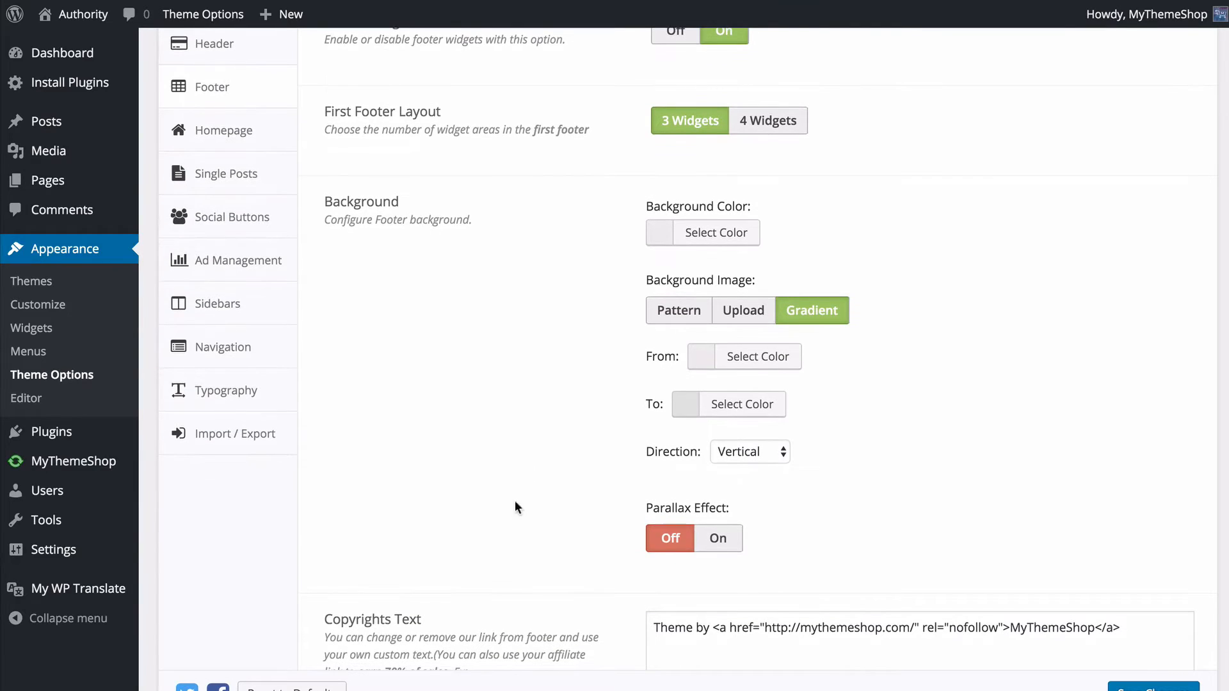
pyautogui.scroll(-1, 483, 275)
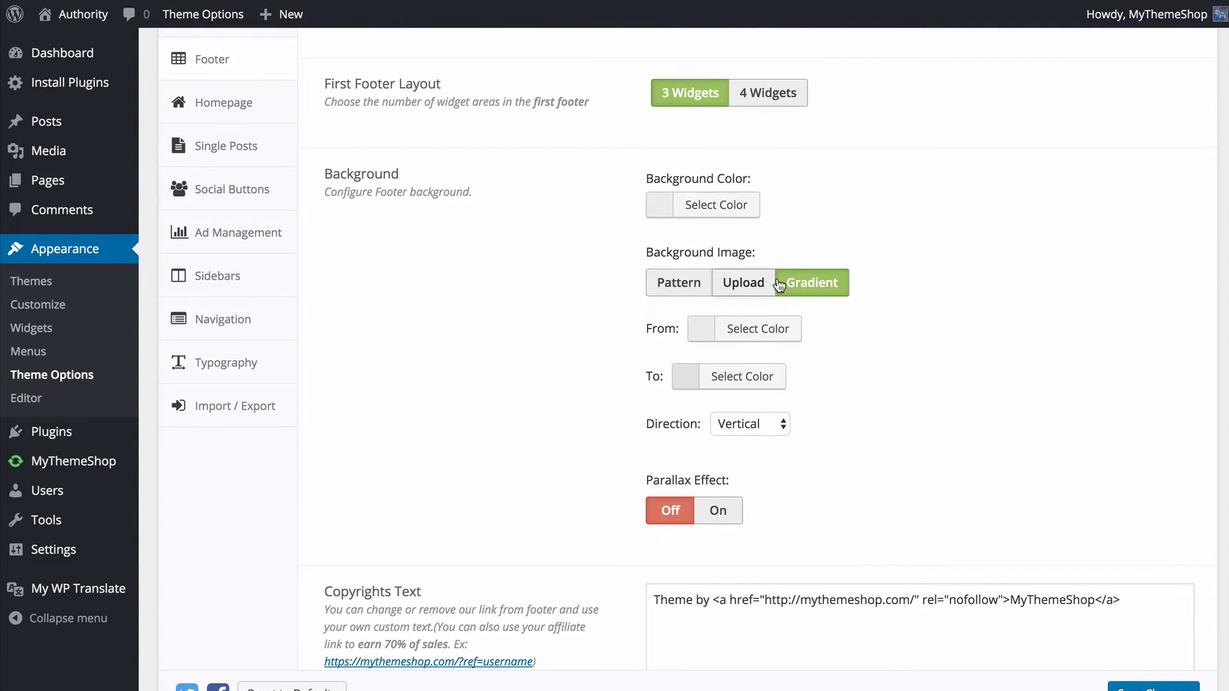
pyautogui.scroll(-5, 406, 220)
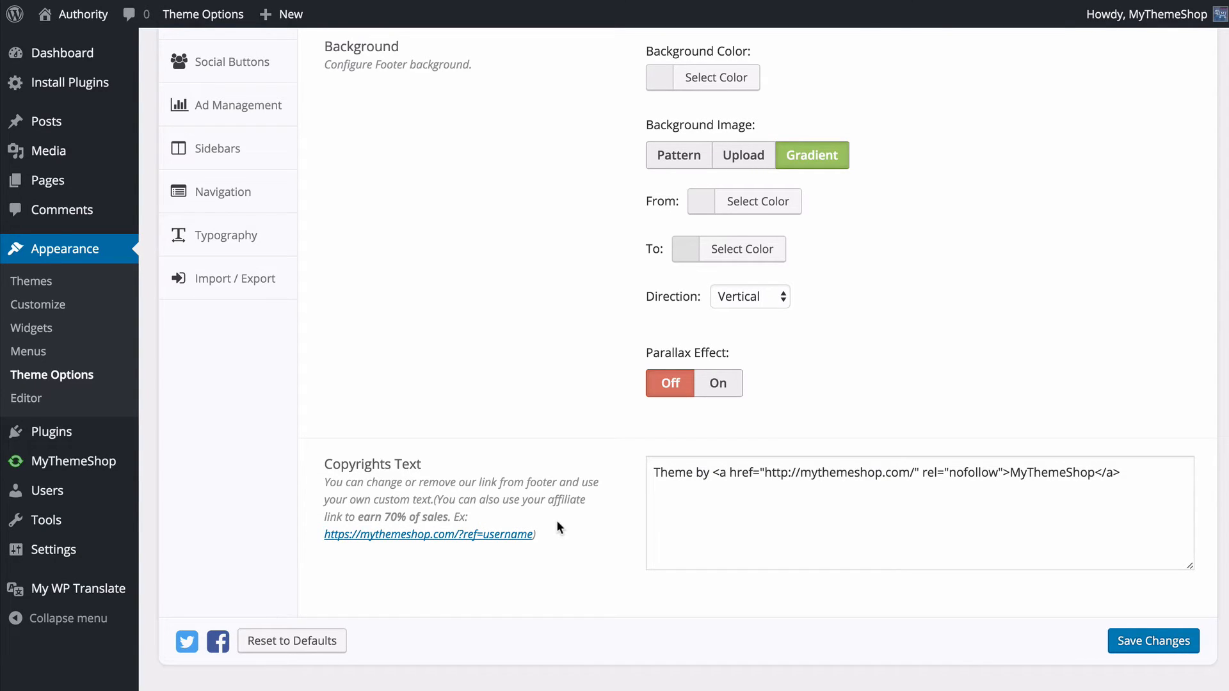
pyautogui.click(1147, 644)
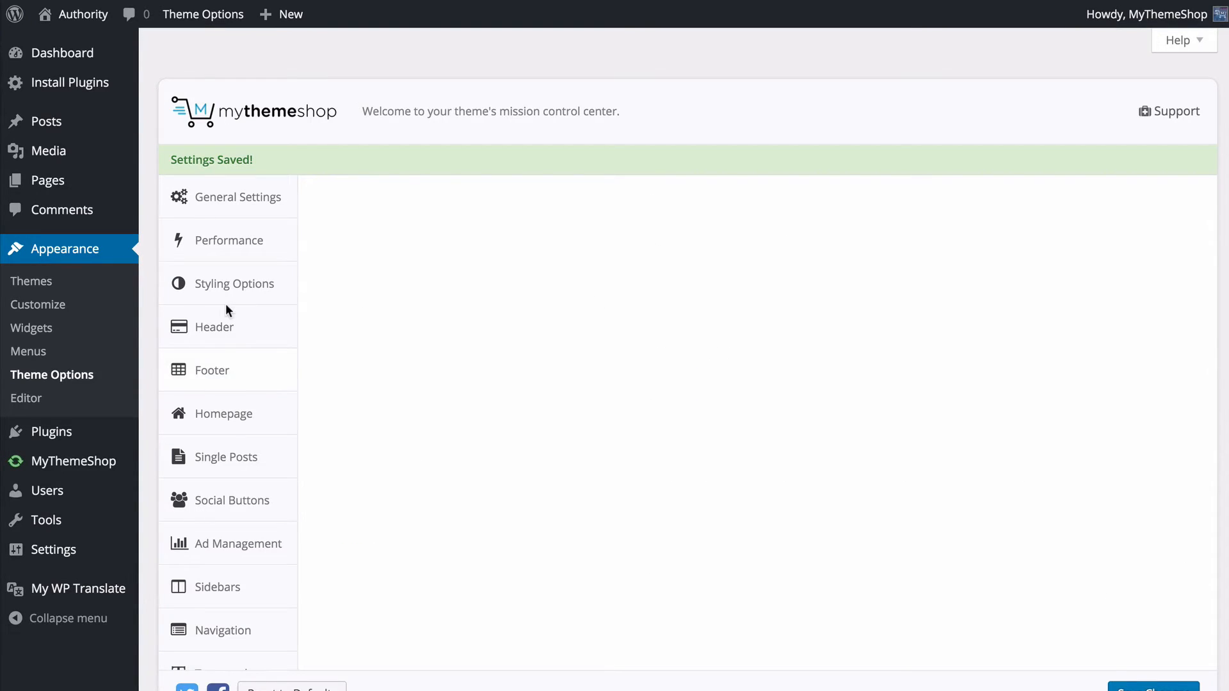
# - Open the Homepage settings and check the posts on the live site's home page
pyautogui.click(269, 422)
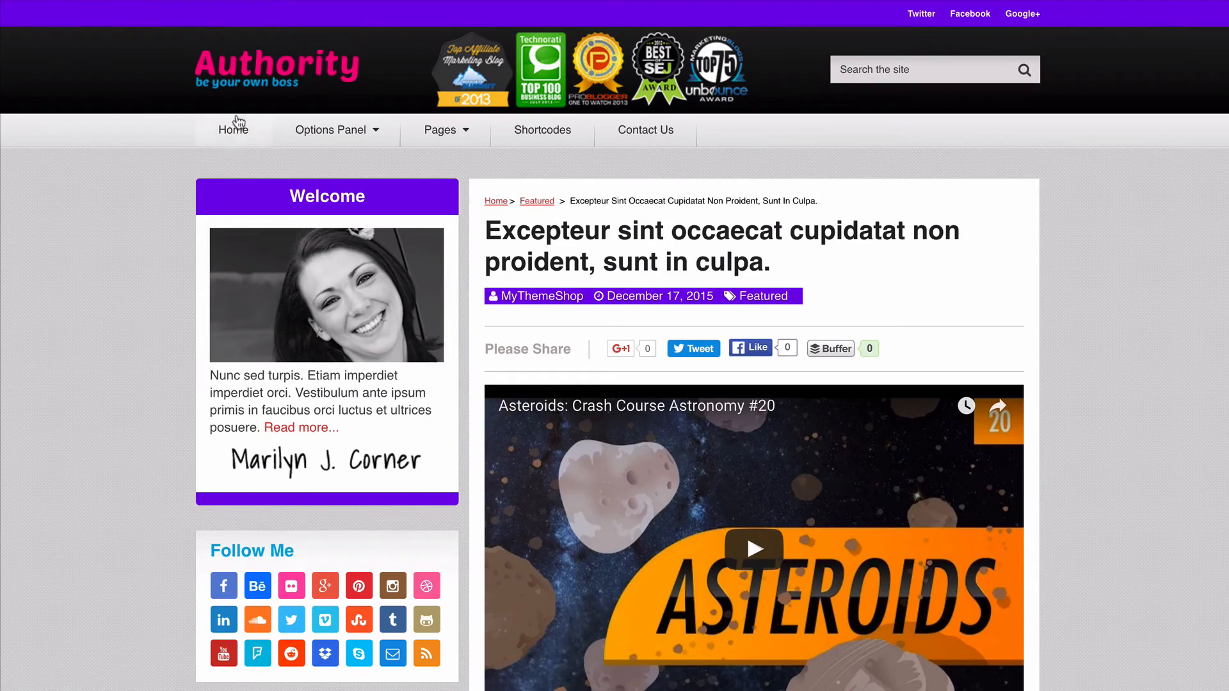
pyautogui.click(259, 76)
pyautogui.scroll(-15, 87, 207)
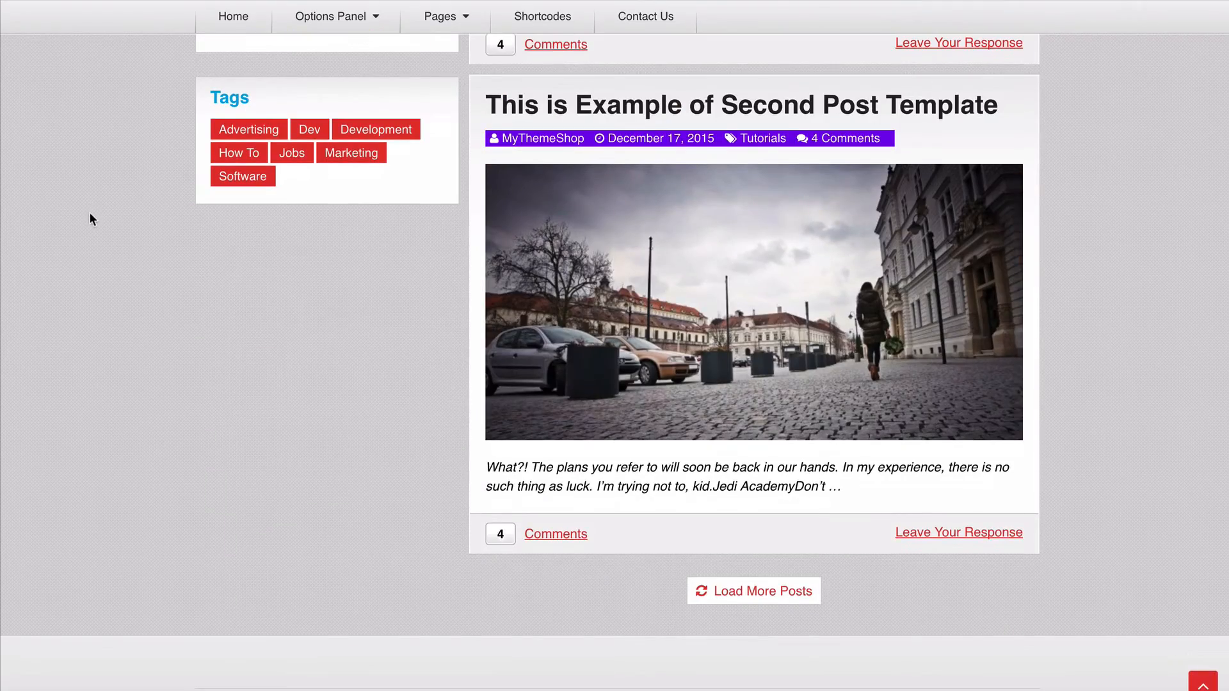
pyautogui.scroll(15, 90, 212)
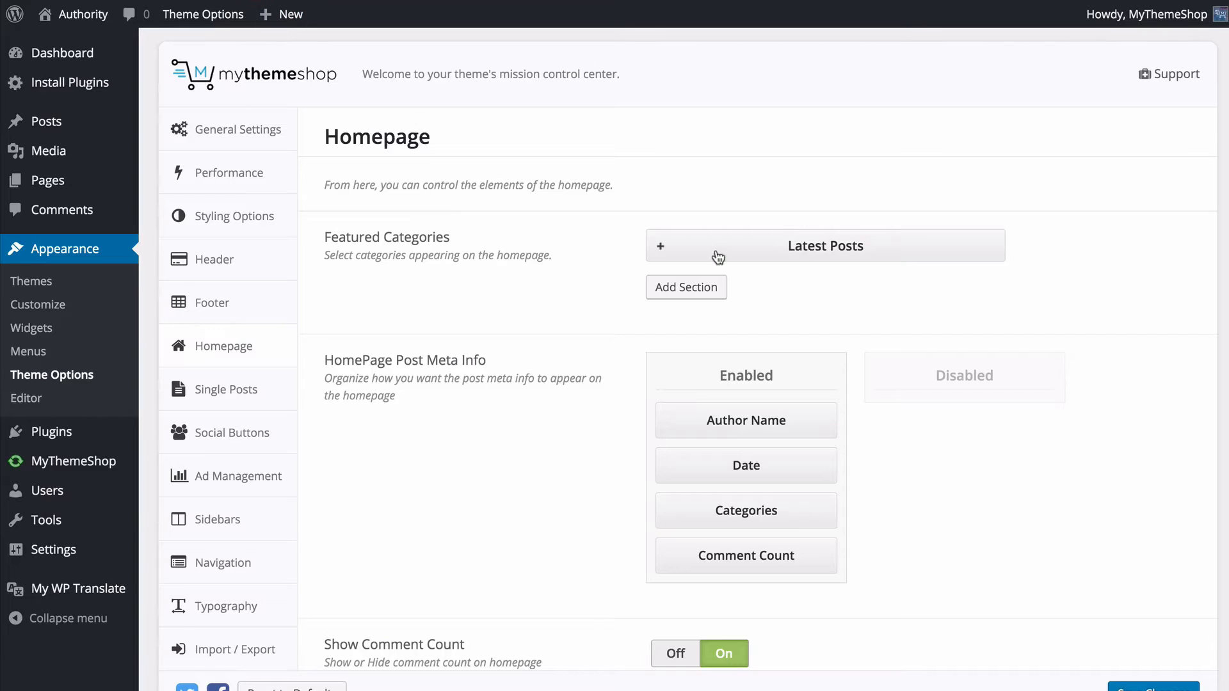
# - Look over the Latest Posts section's category choices and add another Featured Categories section for Latest Posts with 3 posts
pyautogui.click(659, 245)
pyautogui.click(712, 326)
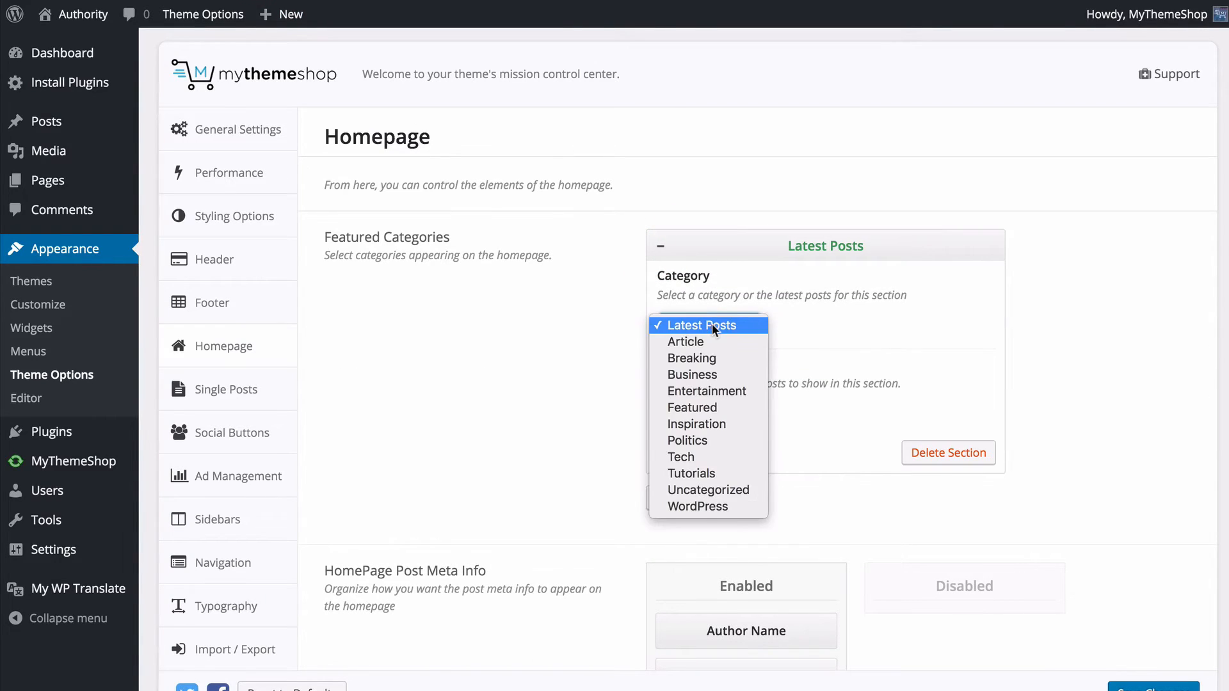
pyautogui.click(796, 329)
pyautogui.click(662, 244)
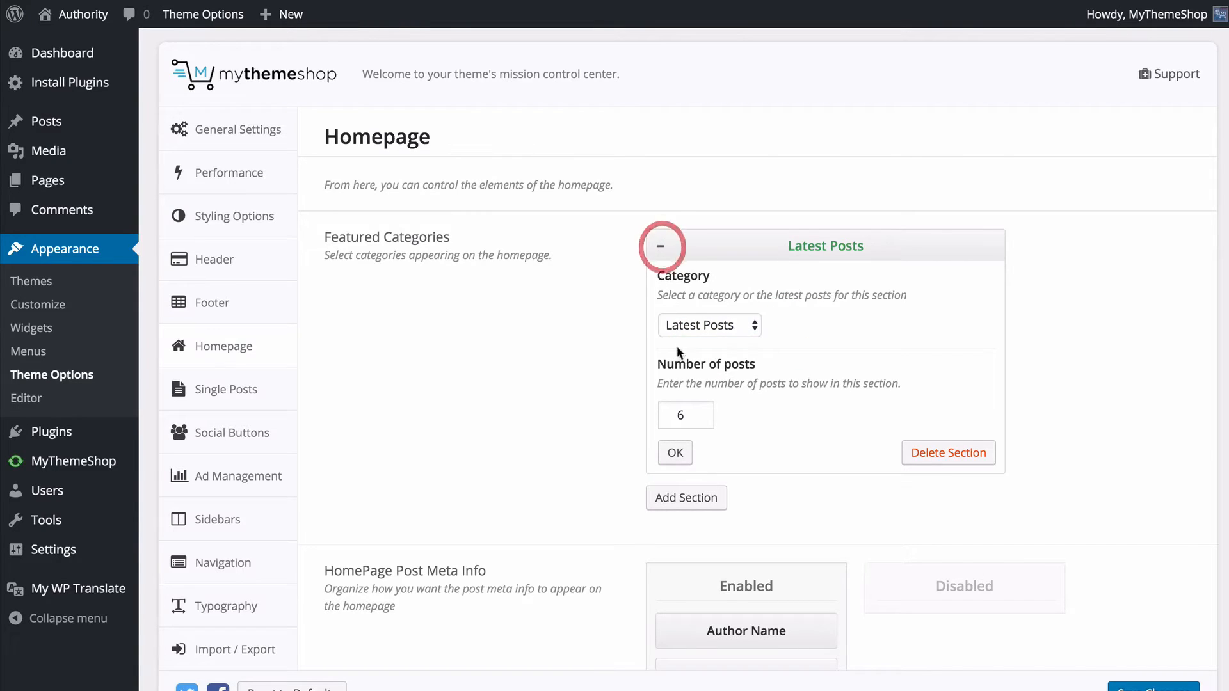
pyautogui.click(683, 497)
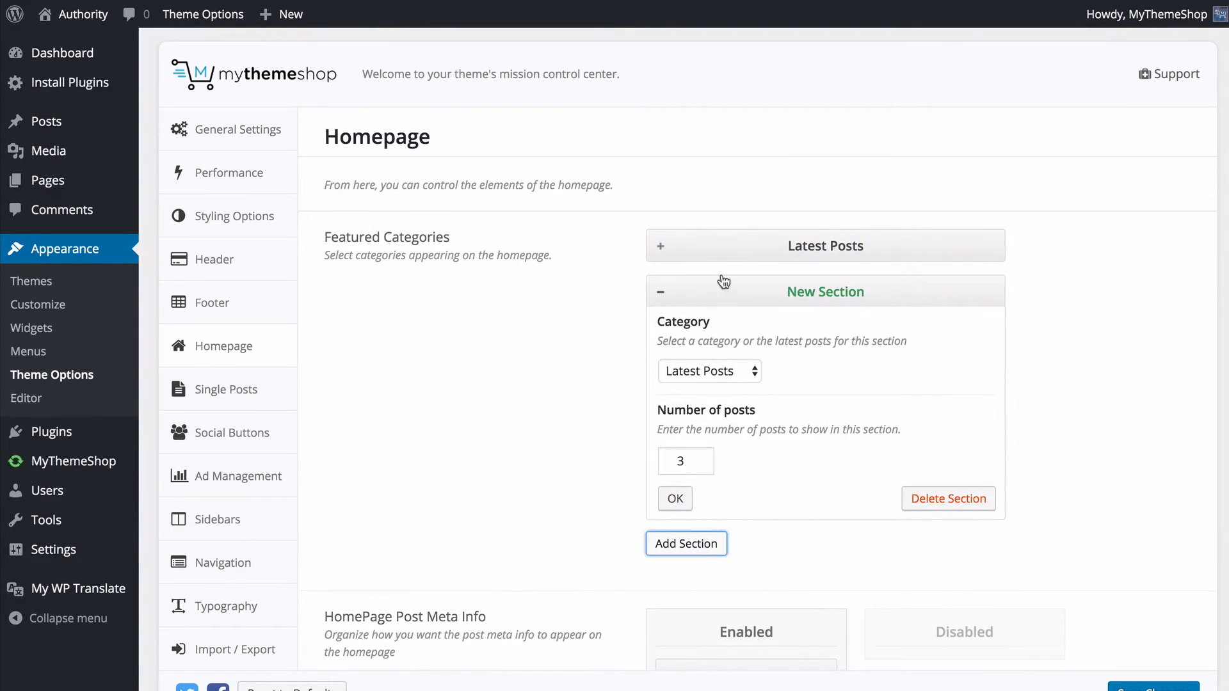
pyautogui.click(656, 285)
# - Change the first Featured Categories section to the Article category with 3 posts
pyautogui.click(659, 246)
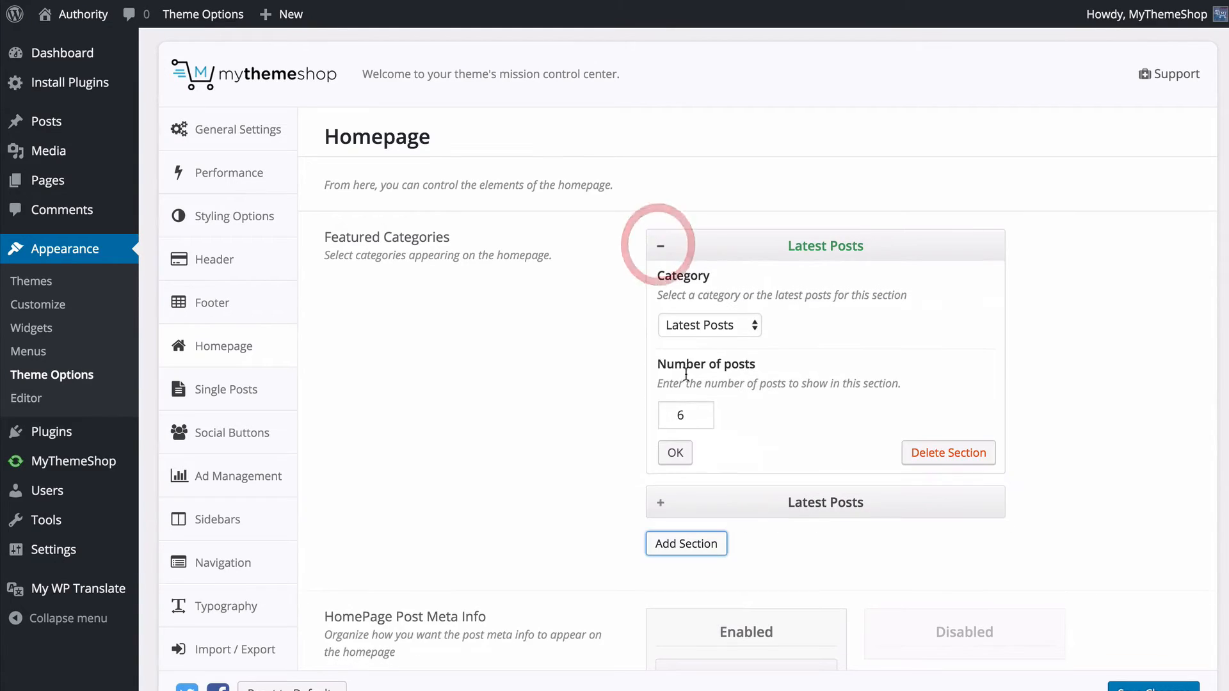
pyautogui.click(711, 329)
pyautogui.click(708, 340)
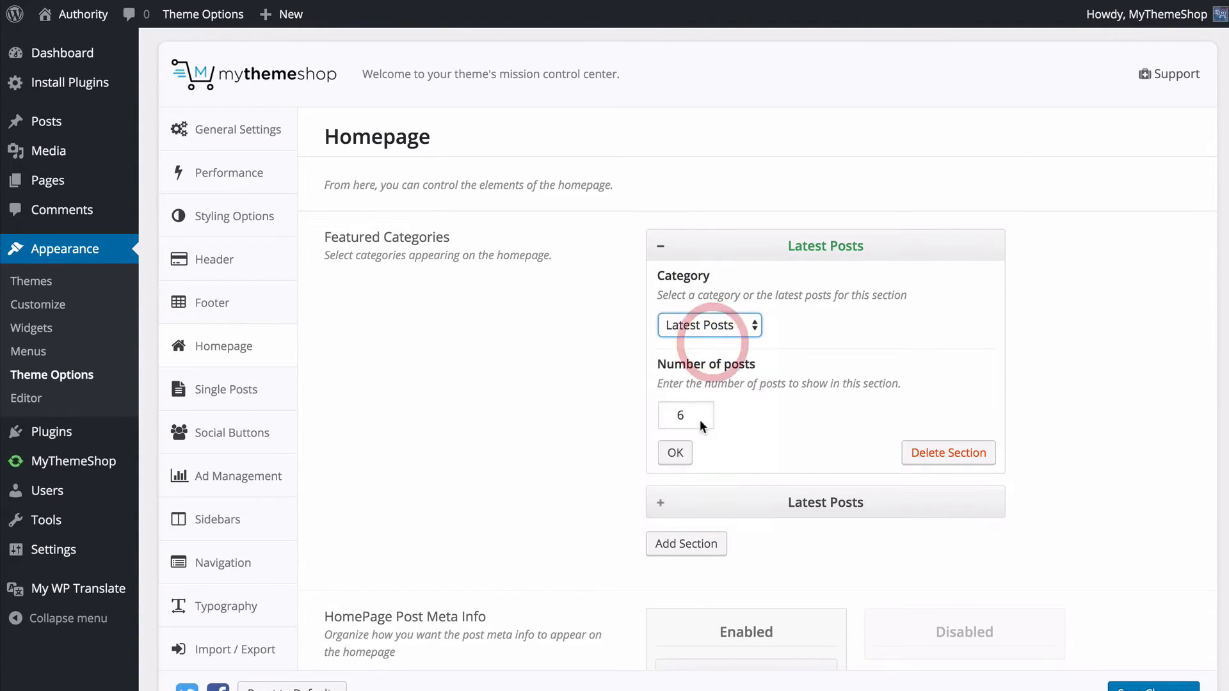
pyautogui.click(693, 417)
pyautogui.doubleClick(693, 417)
pyautogui.write('3')
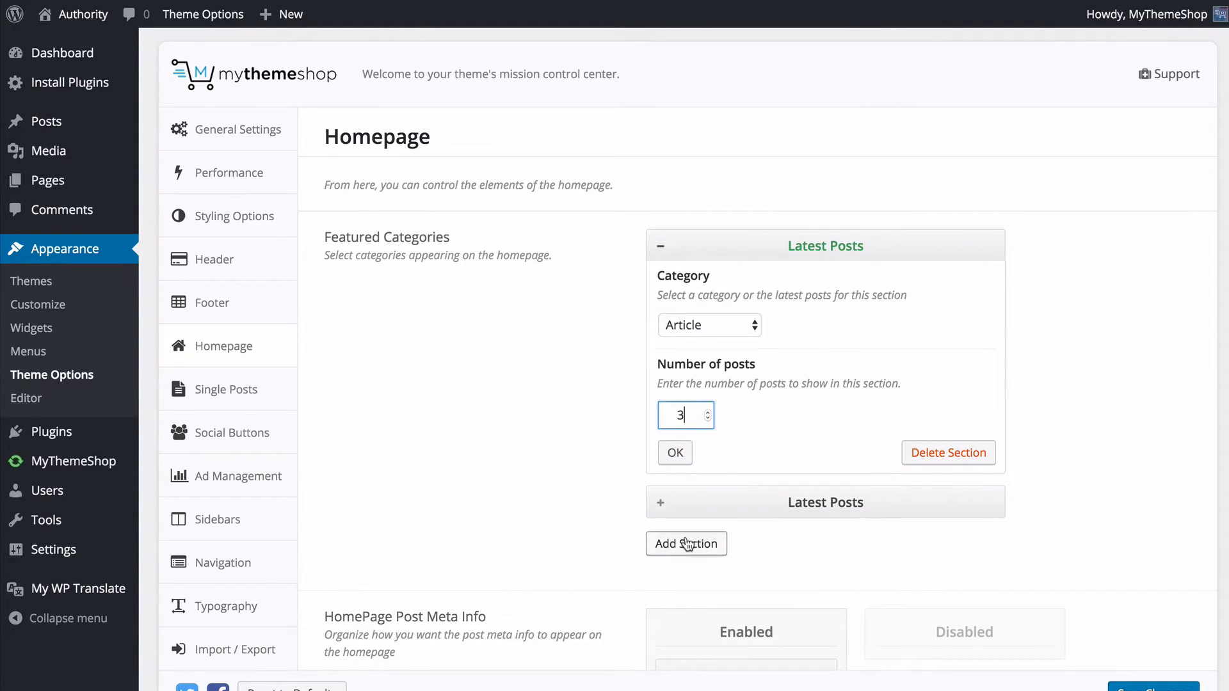
# - Add a Featured Categories section for Business with 3 posts and place it between Article and Latest Posts
pyautogui.click(685, 538)
pyautogui.click(709, 425)
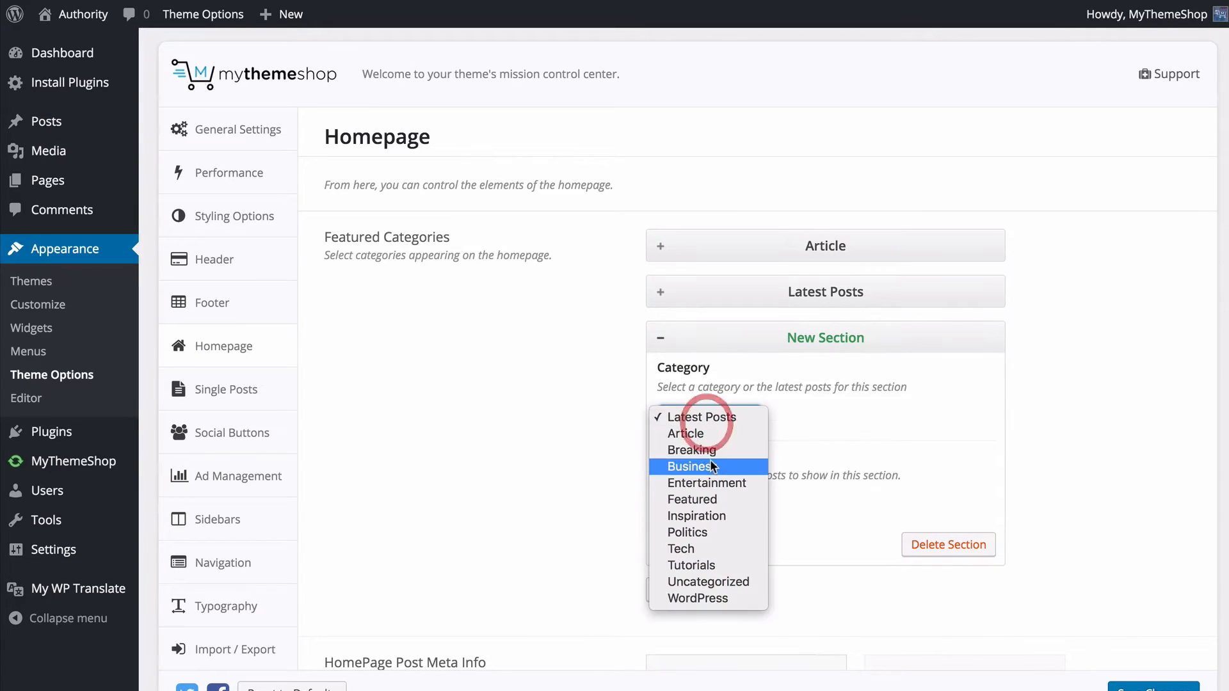
pyautogui.click(712, 464)
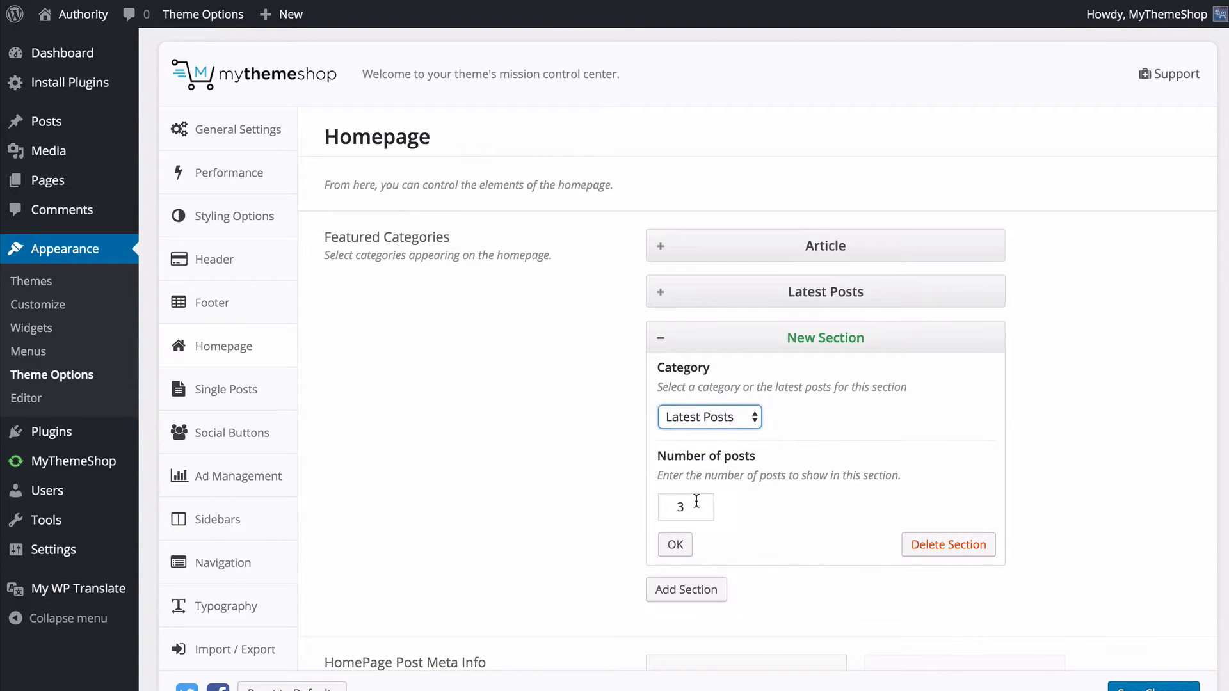
pyautogui.click(750, 336)
pyautogui.moveTo(740, 328); pyautogui.dragTo(749, 270)
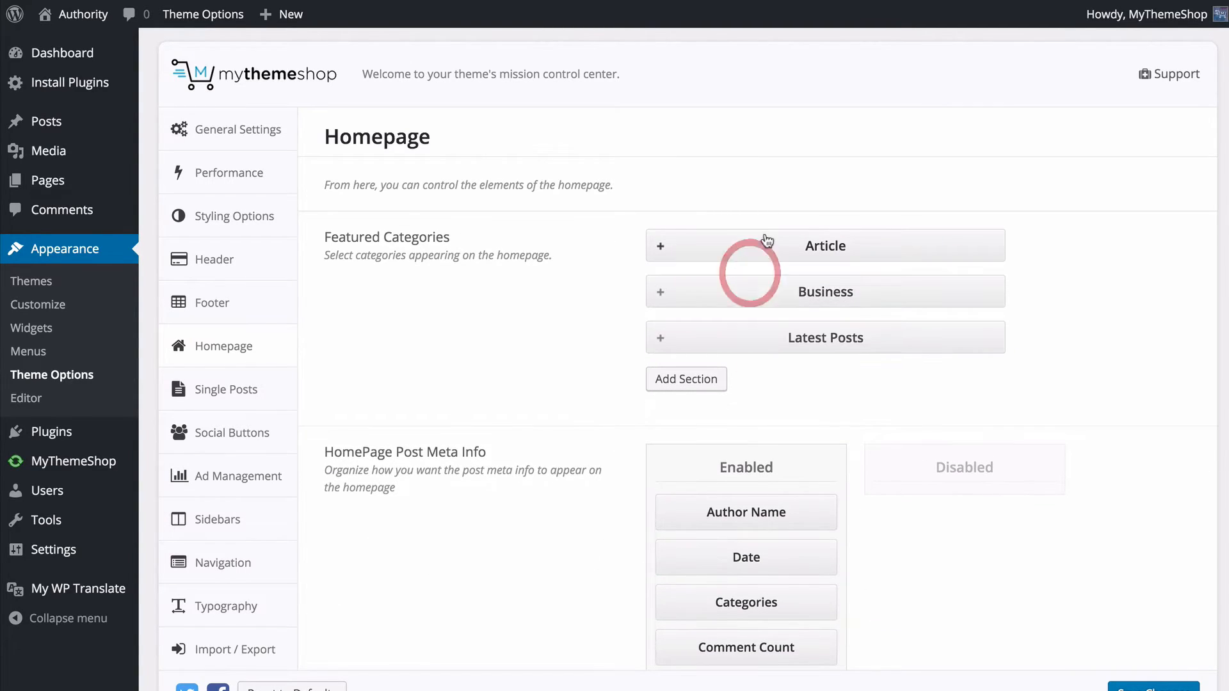
# - Review the Latest Posts section's settings and delete the Article and Business sections from Featured Categories
pyautogui.click(652, 344)
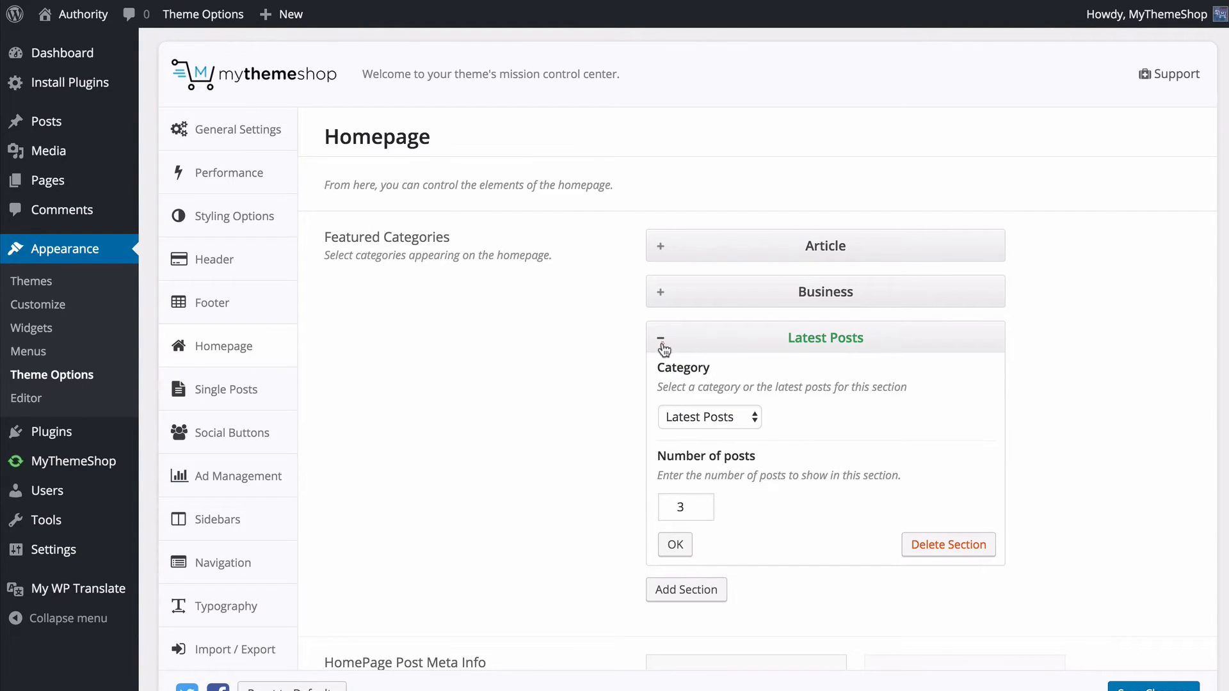
pyautogui.click(661, 339)
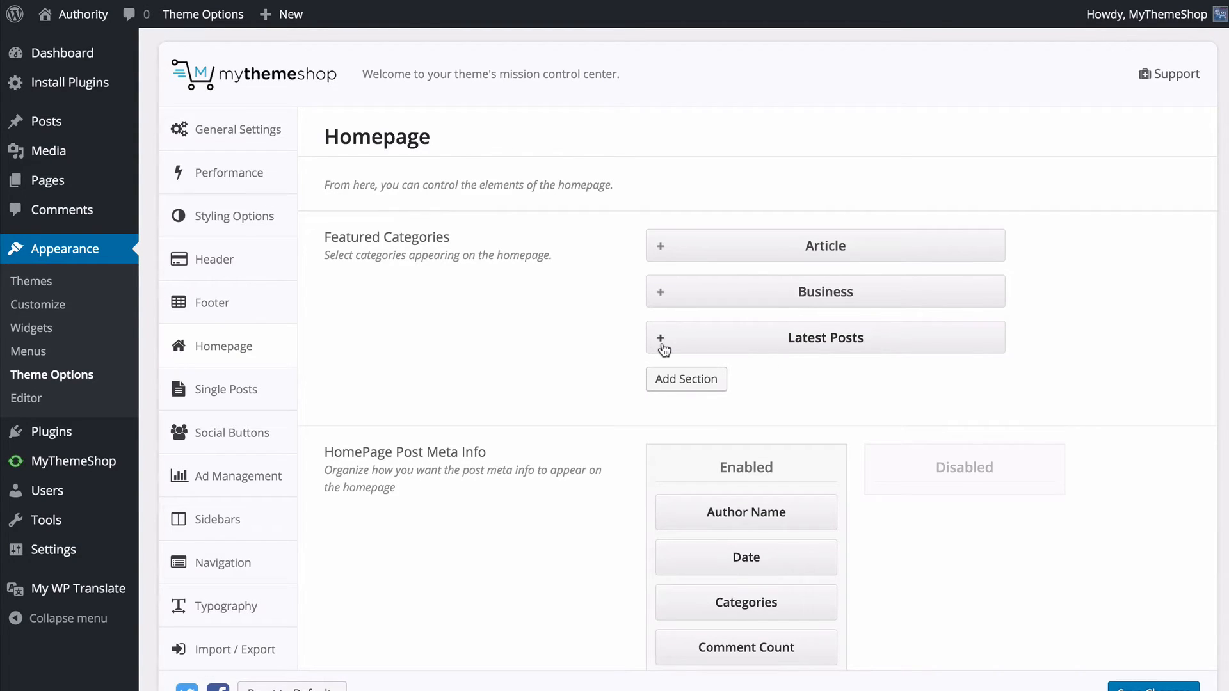
pyautogui.click(660, 247)
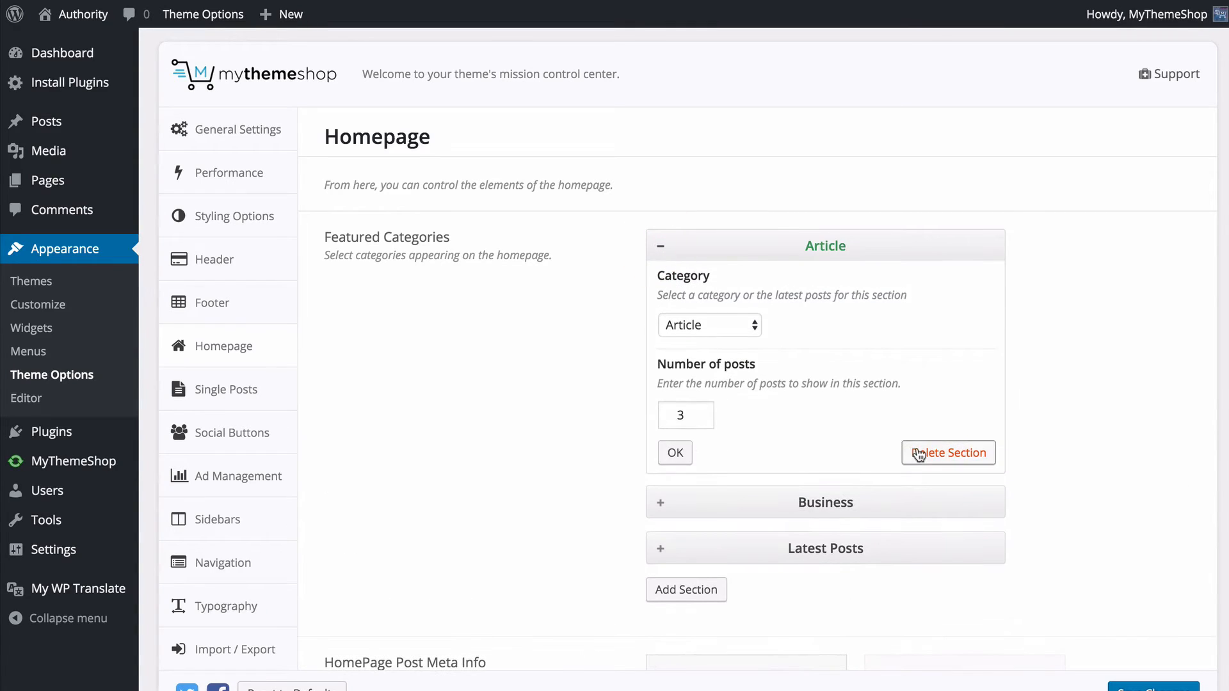
pyautogui.click(919, 455)
pyautogui.click(661, 246)
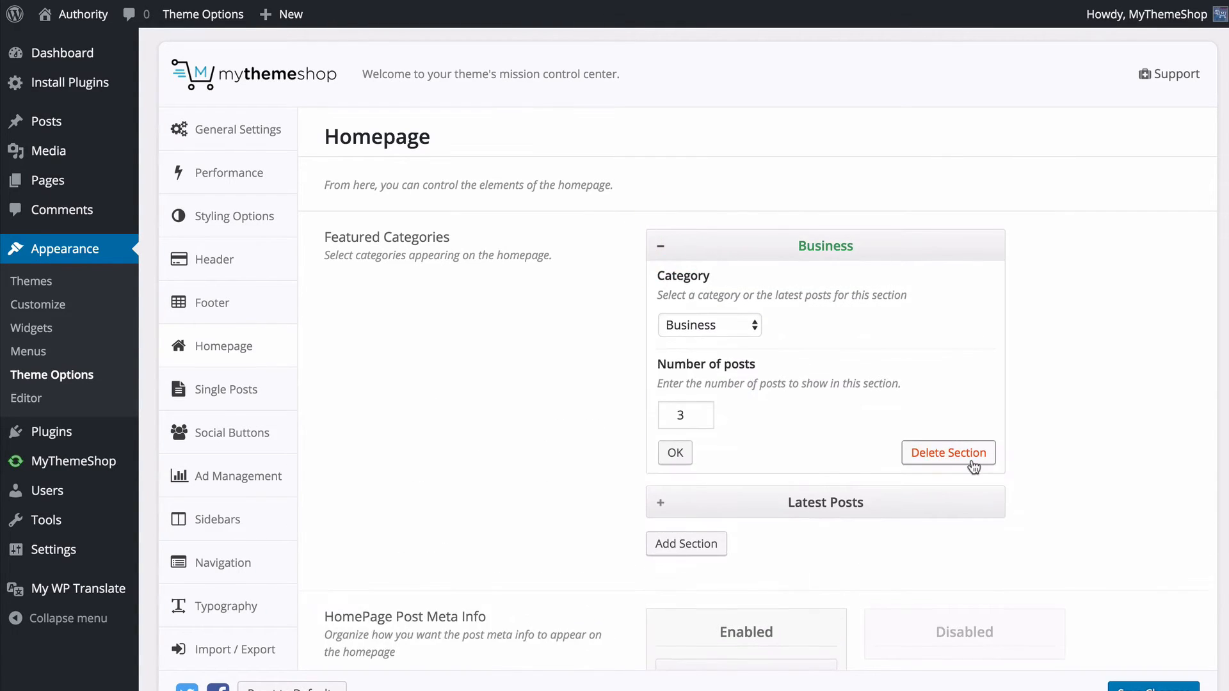
pyautogui.click(972, 460)
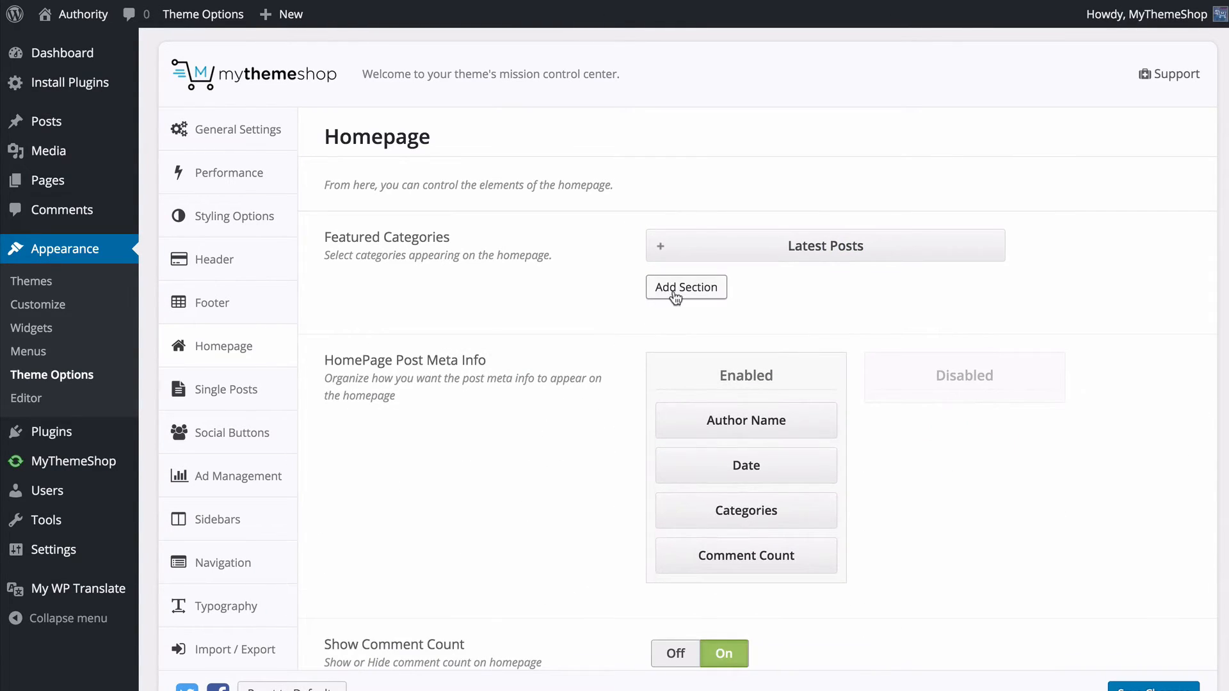
# - Disable Comment Count and place Date above Author Name in HomePage Post Meta Info, and reload the live home page
pyautogui.scroll(-3, 602, 358)
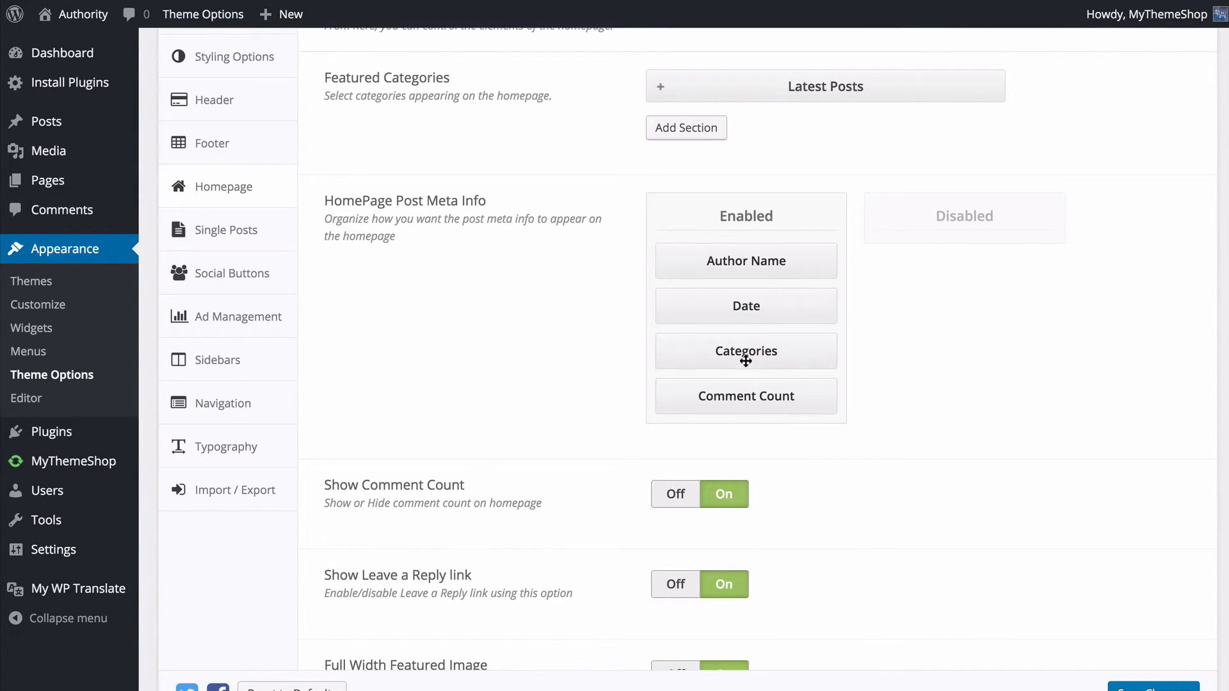
pyautogui.moveTo(738, 401); pyautogui.dragTo(960, 267)
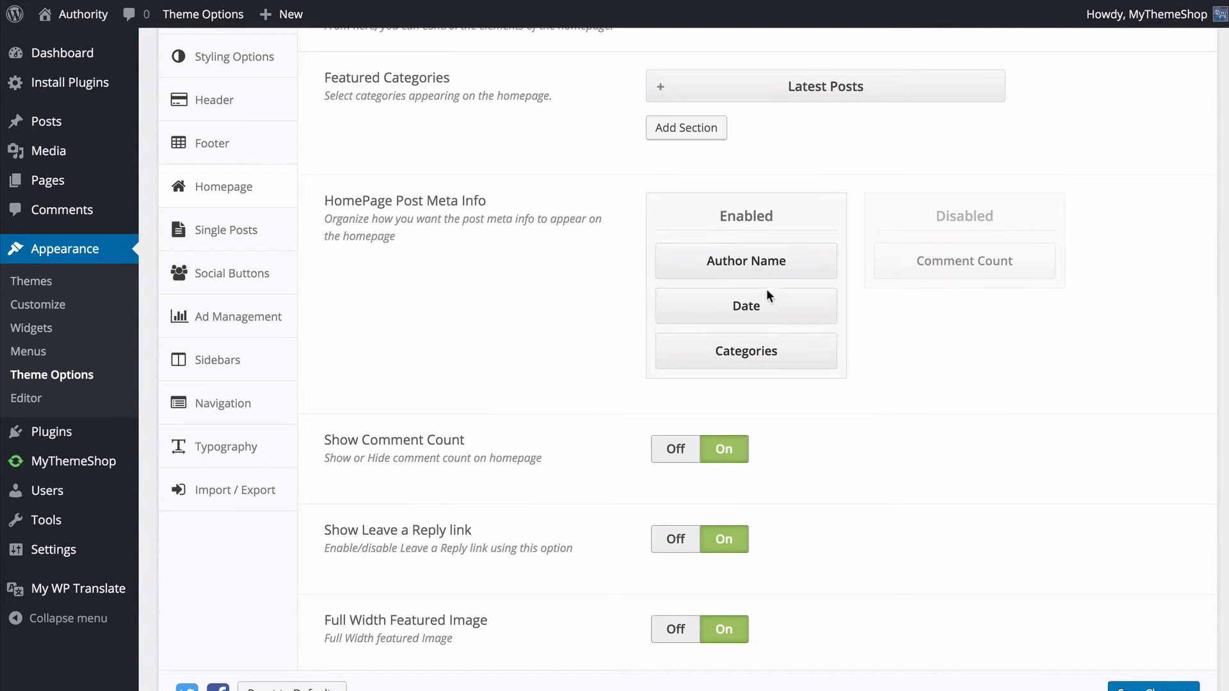
pyautogui.moveTo(767, 301); pyautogui.dragTo(776, 241)
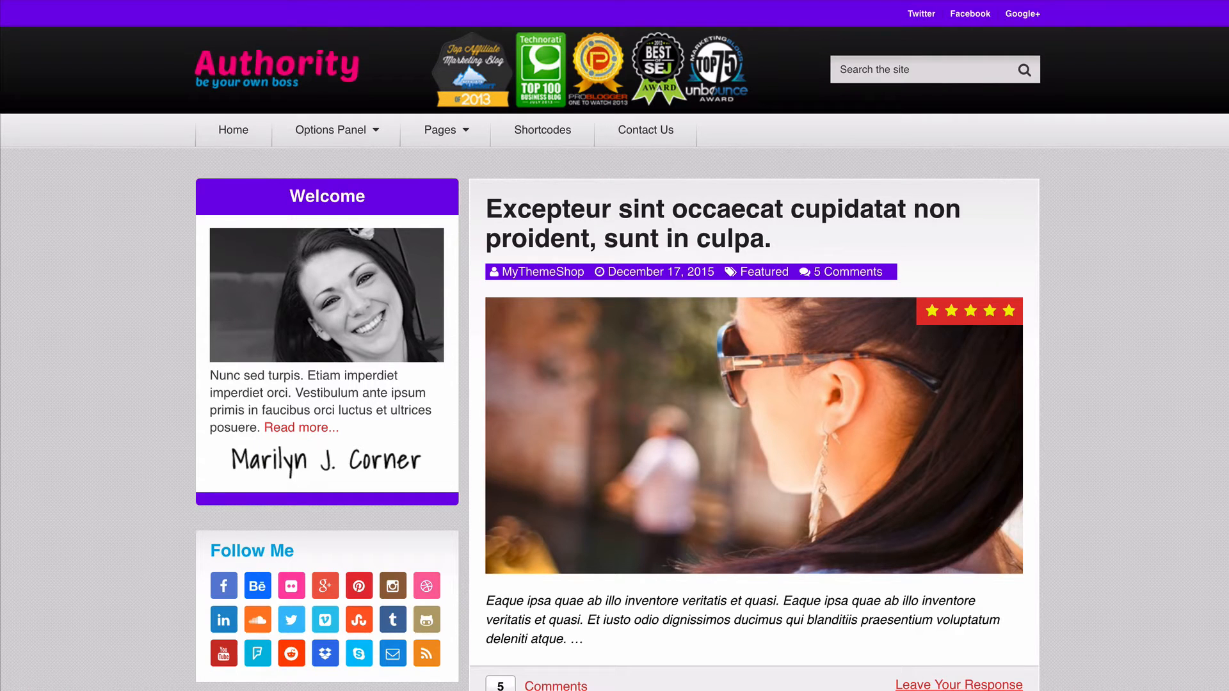
pyautogui.press('F5')
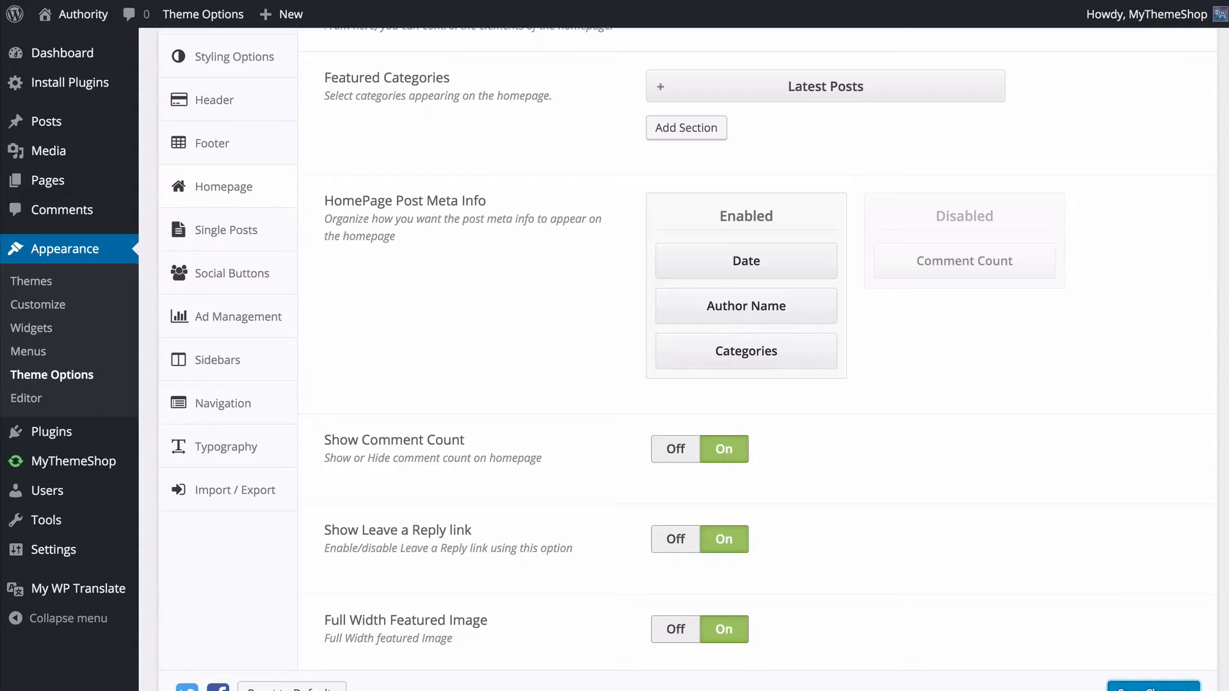
# - Try turning Full Width Featured Image off in the Homepage settings and turn it back on
pyautogui.scroll(2, 578, 396)
pyautogui.scroll(-3, 578, 396)
pyautogui.scroll(-2, 490, 383)
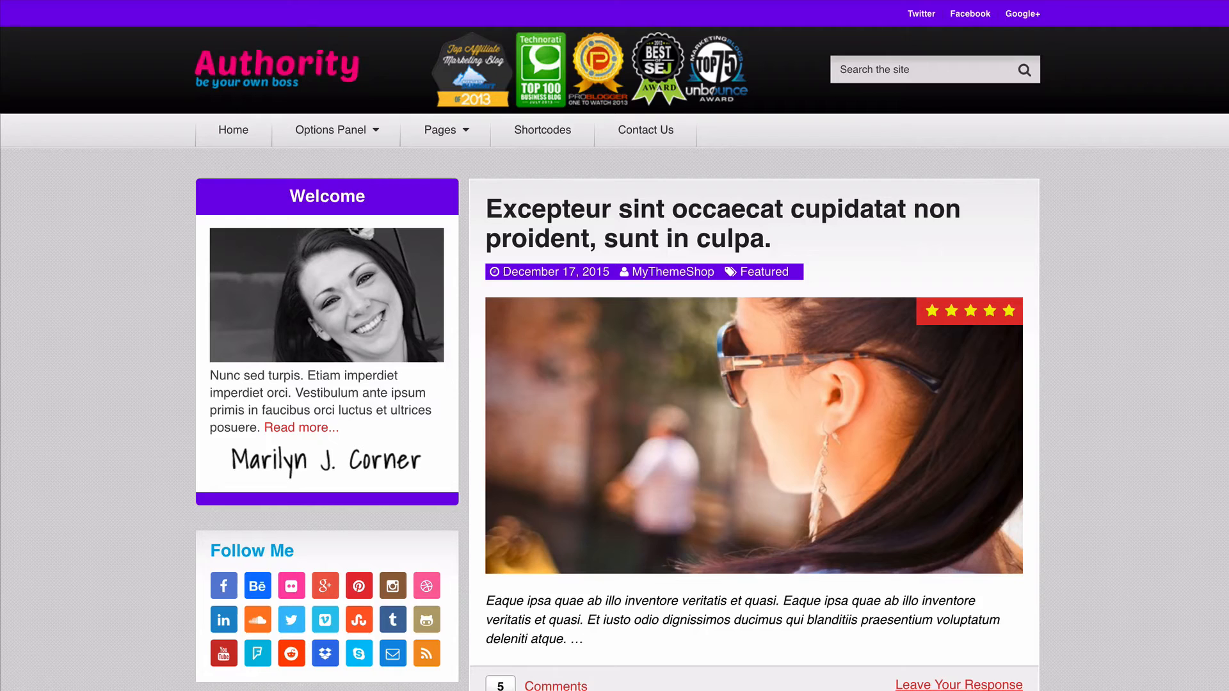
pyautogui.scroll(-1, 962, 625)
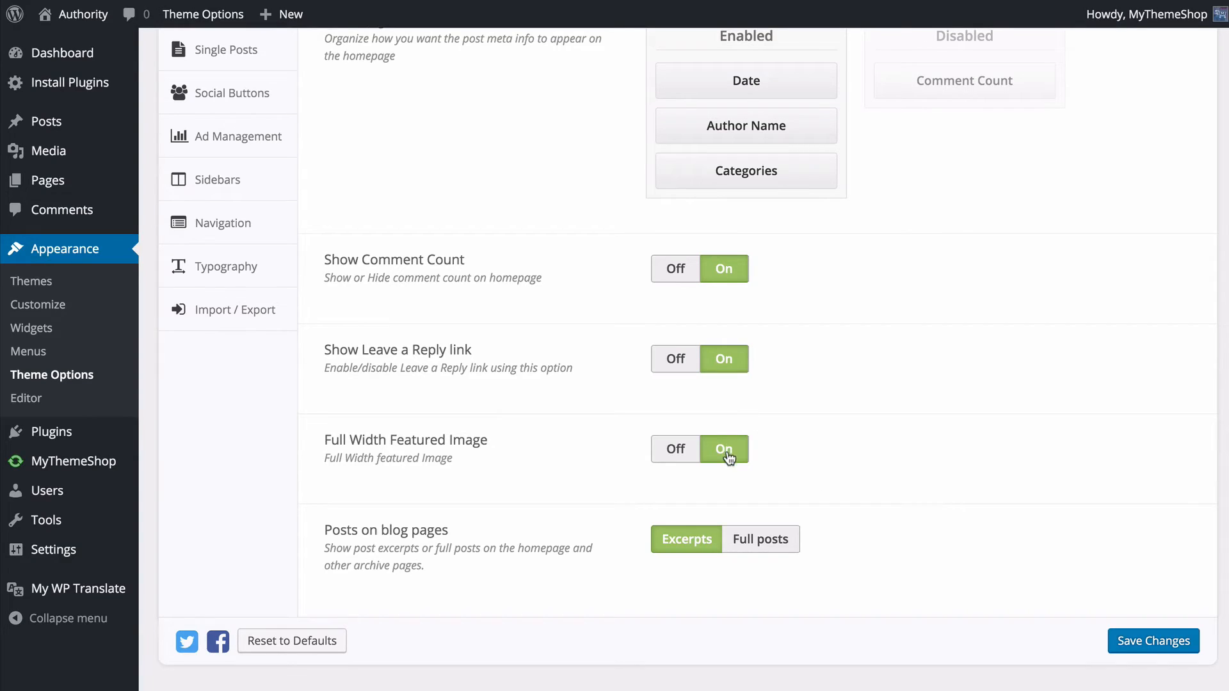
pyautogui.click(673, 451)
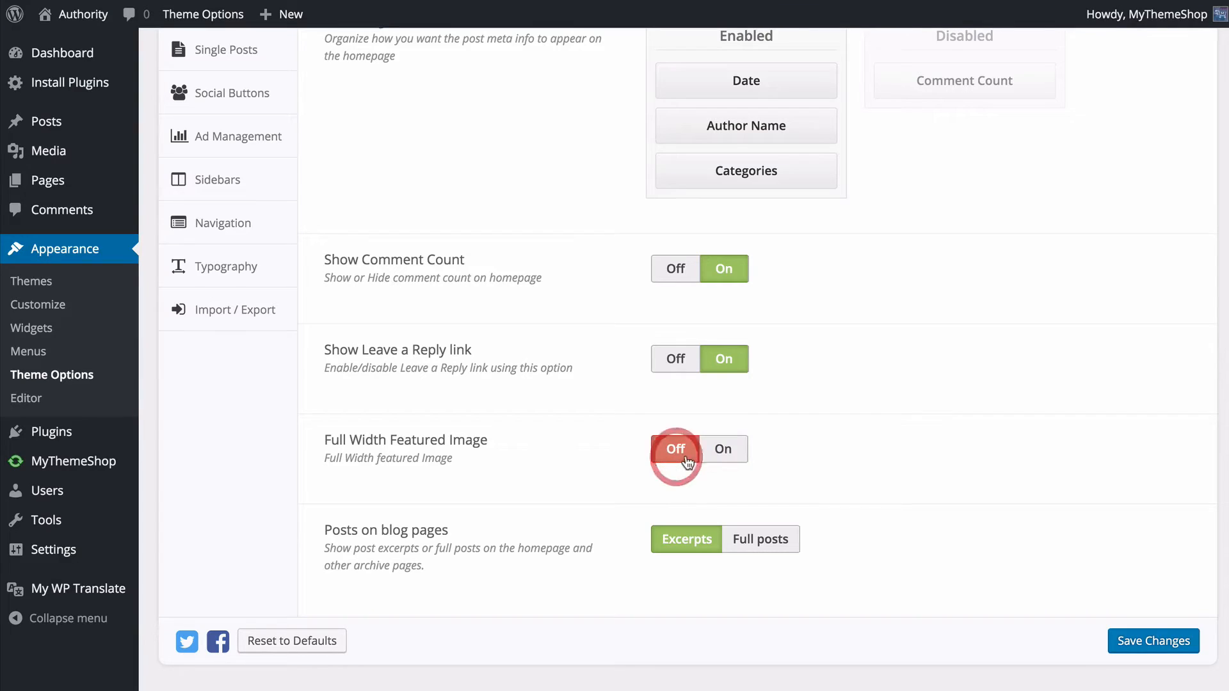
pyautogui.click(732, 452)
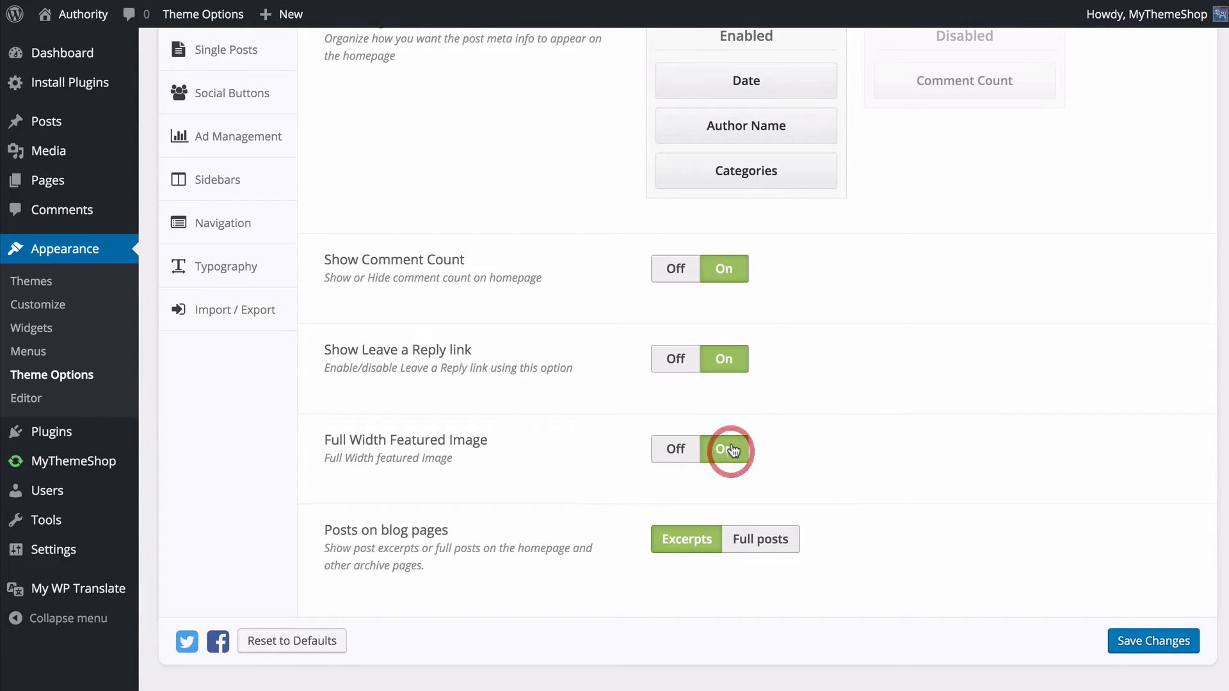
# - Try Full posts for Posts on blog pages, set it back to Excerpts, and save the homepage options
pyautogui.click(686, 542)
pyautogui.click(755, 543)
pyautogui.click(686, 541)
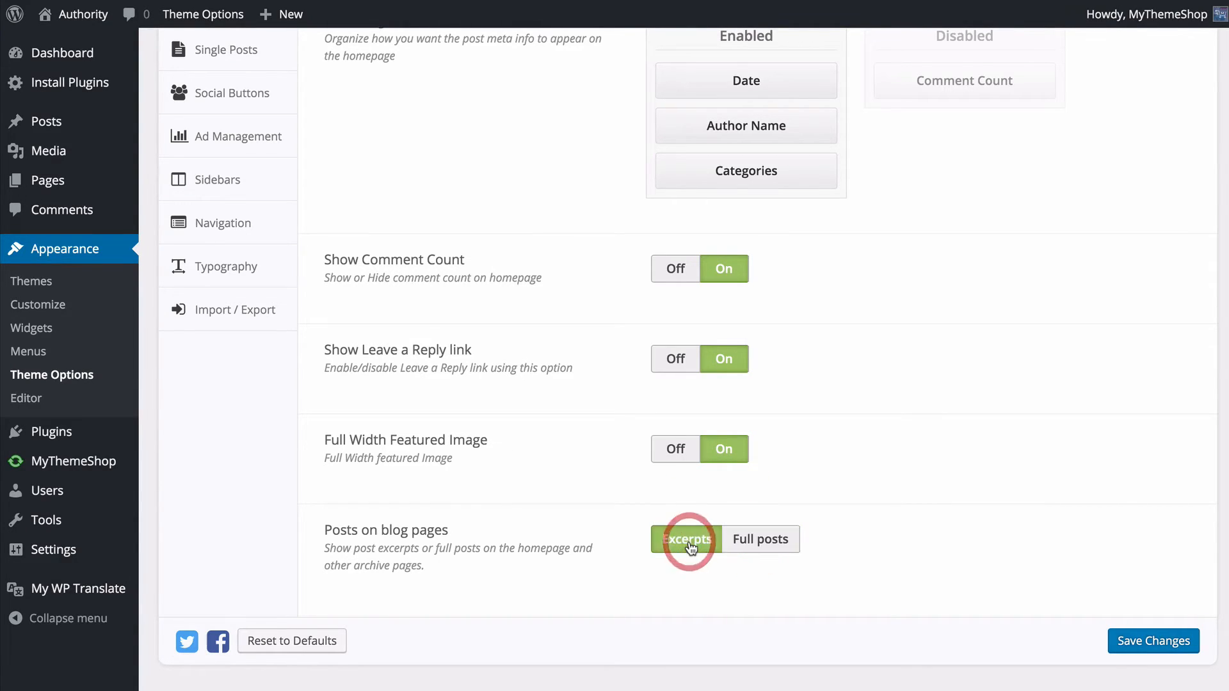
pyautogui.click(1132, 644)
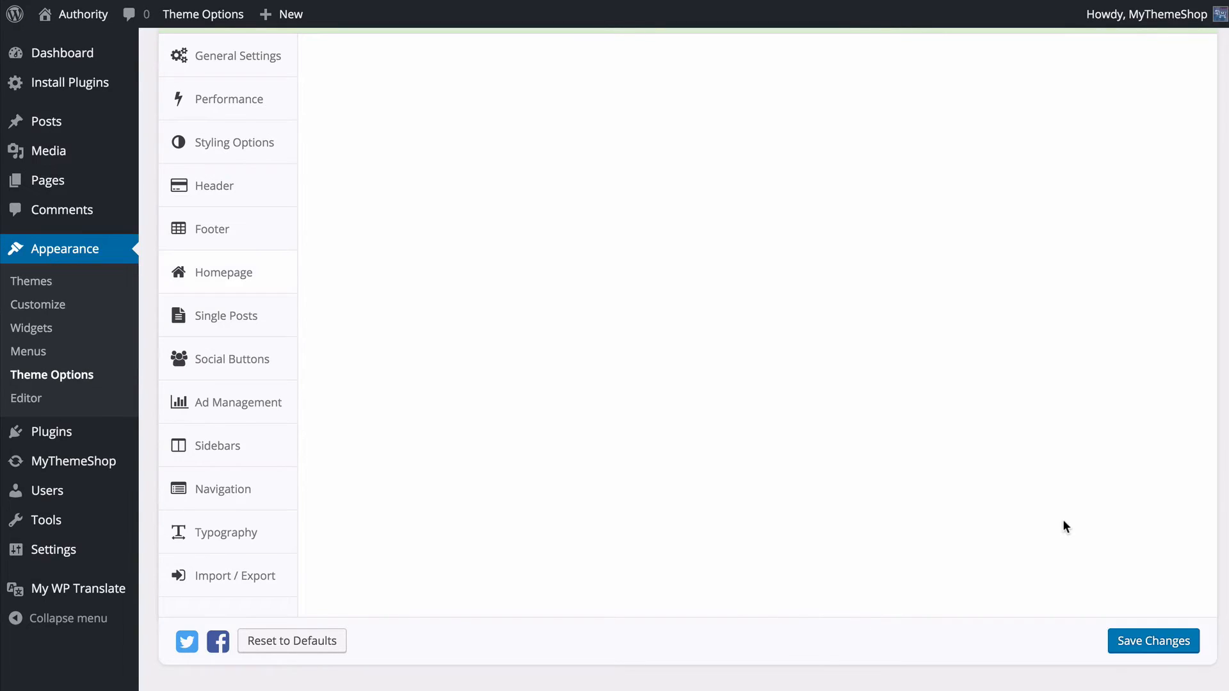
# - Open the Single Posts settings and enable Tags below Author Box in the Single Post Layout
pyautogui.click(231, 322)
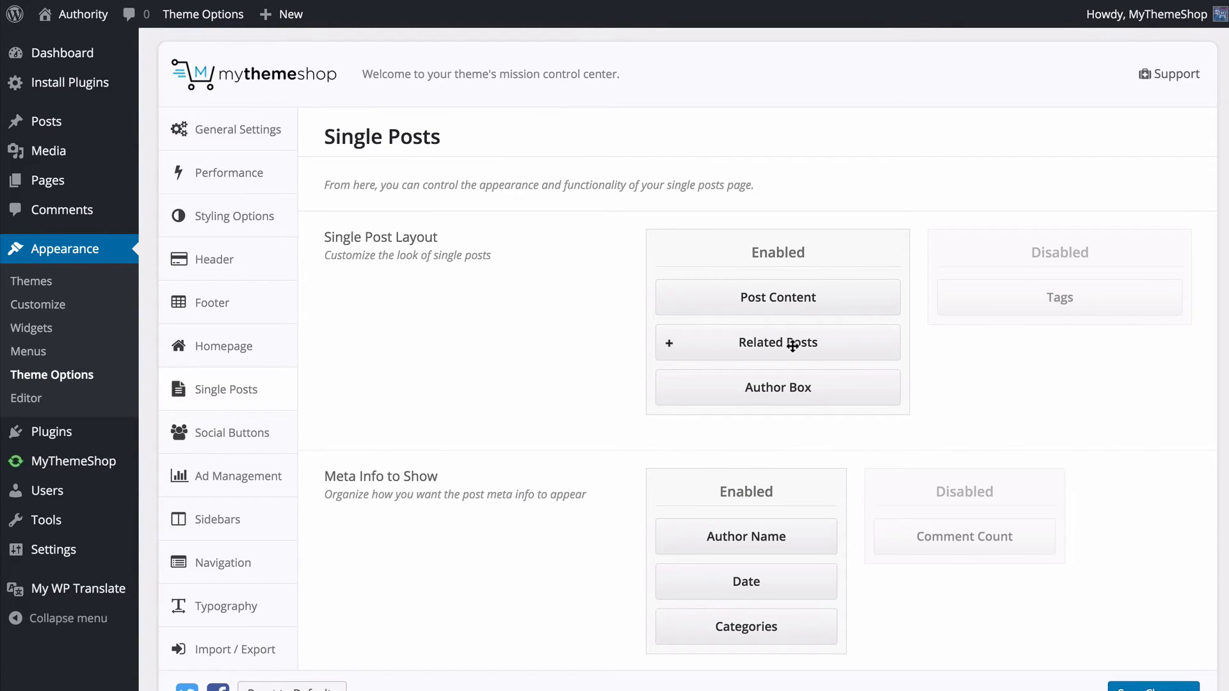
pyautogui.moveTo(993, 312); pyautogui.dragTo(781, 437)
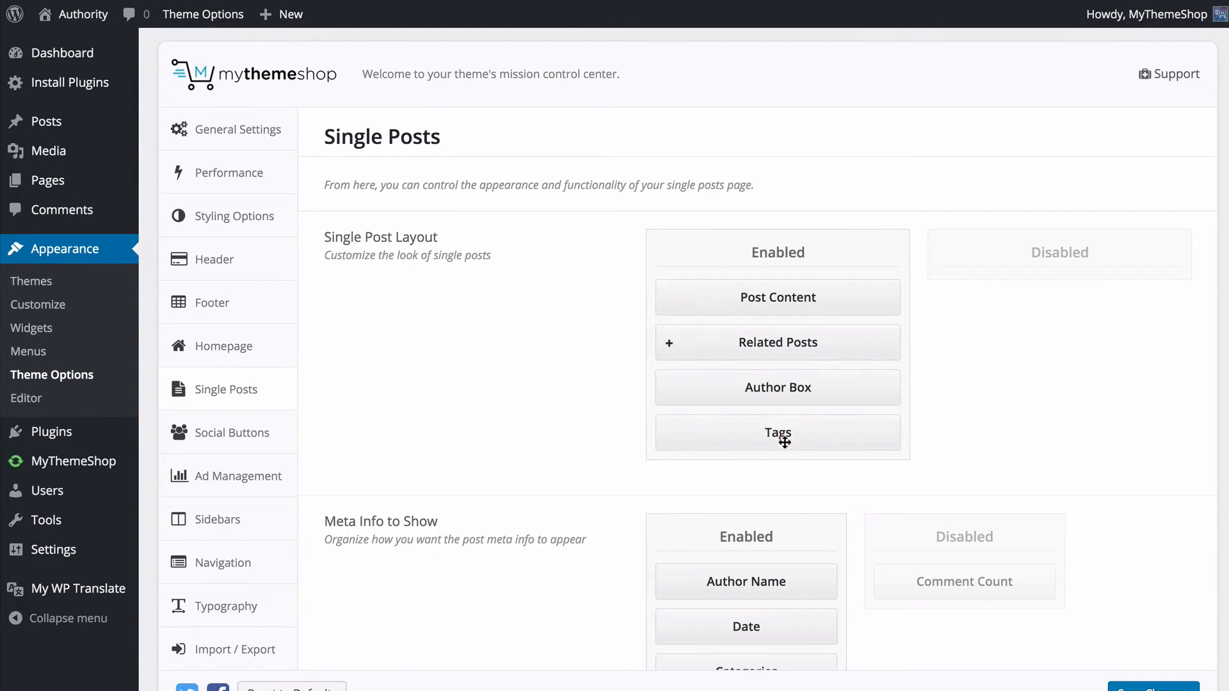
# - Try Tags as the Related Posts taxonomy, return it to Categories, and move Author Box below Tags in the layout
pyautogui.click(667, 344)
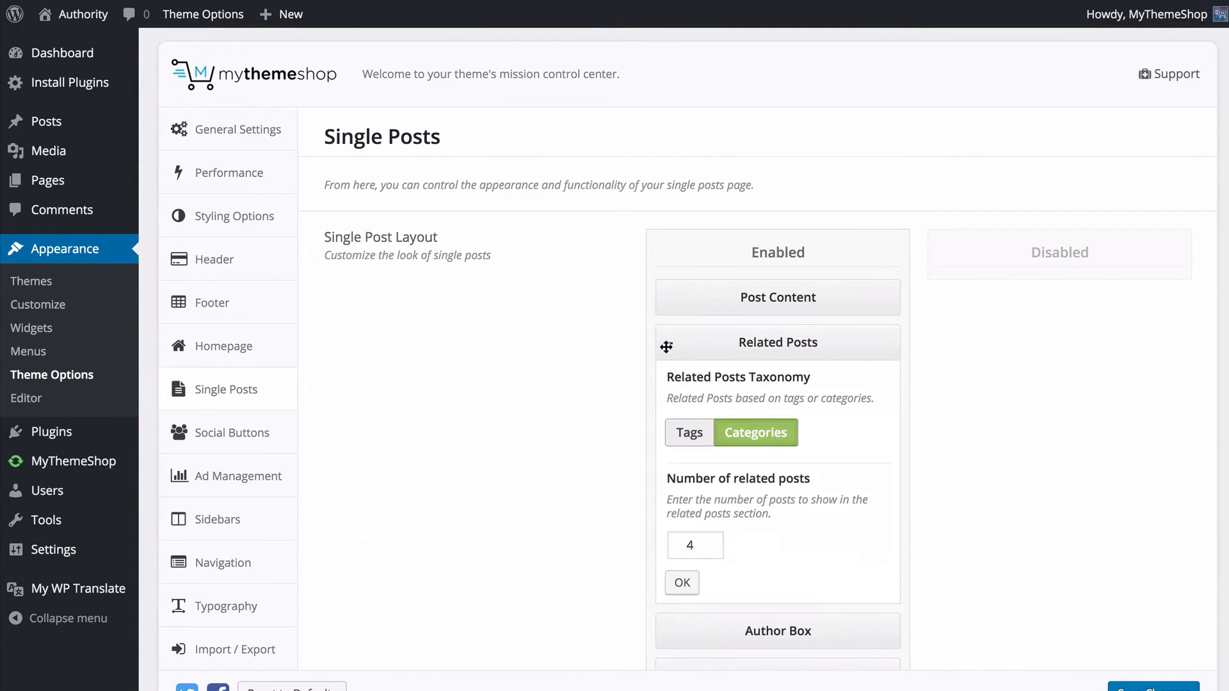
pyautogui.click(740, 431)
pyautogui.click(704, 436)
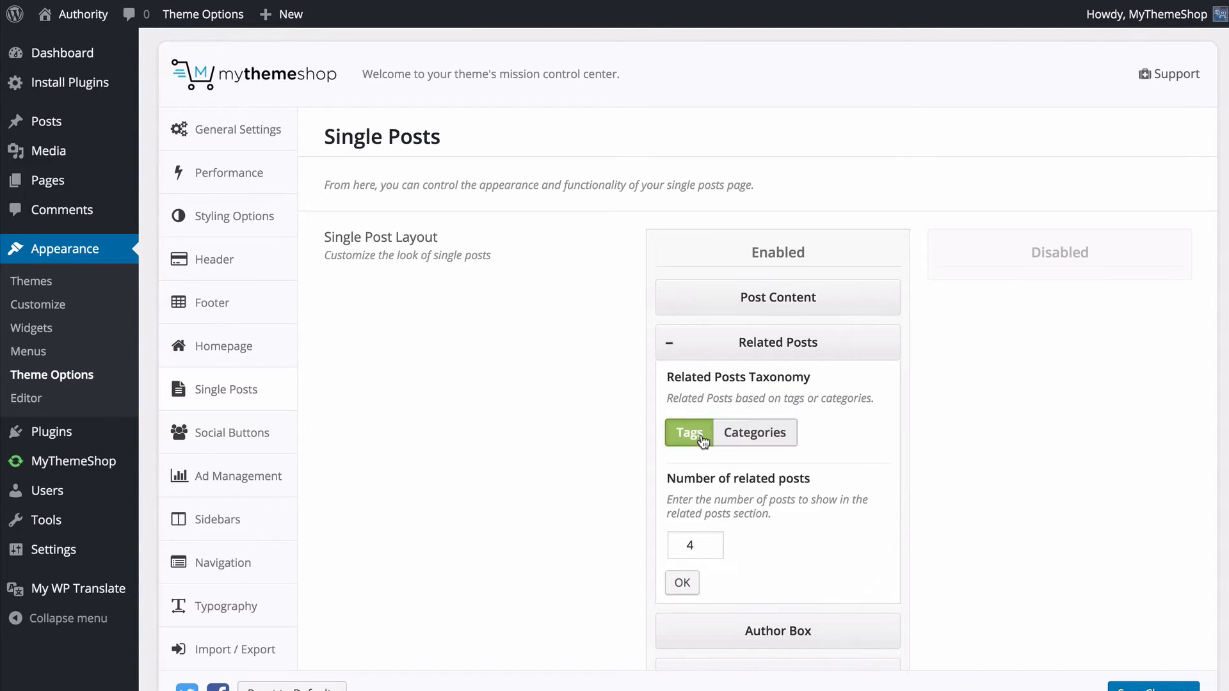
pyautogui.click(735, 435)
pyautogui.click(669, 343)
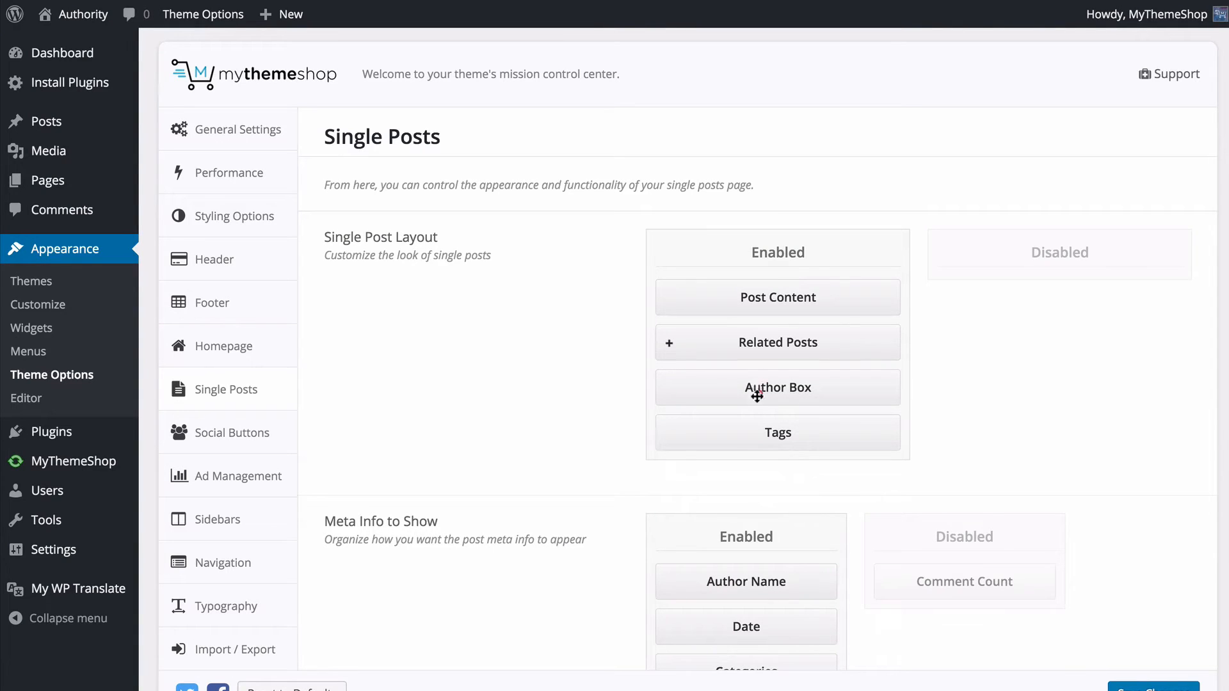
pyautogui.moveTo(757, 389); pyautogui.dragTo(759, 439)
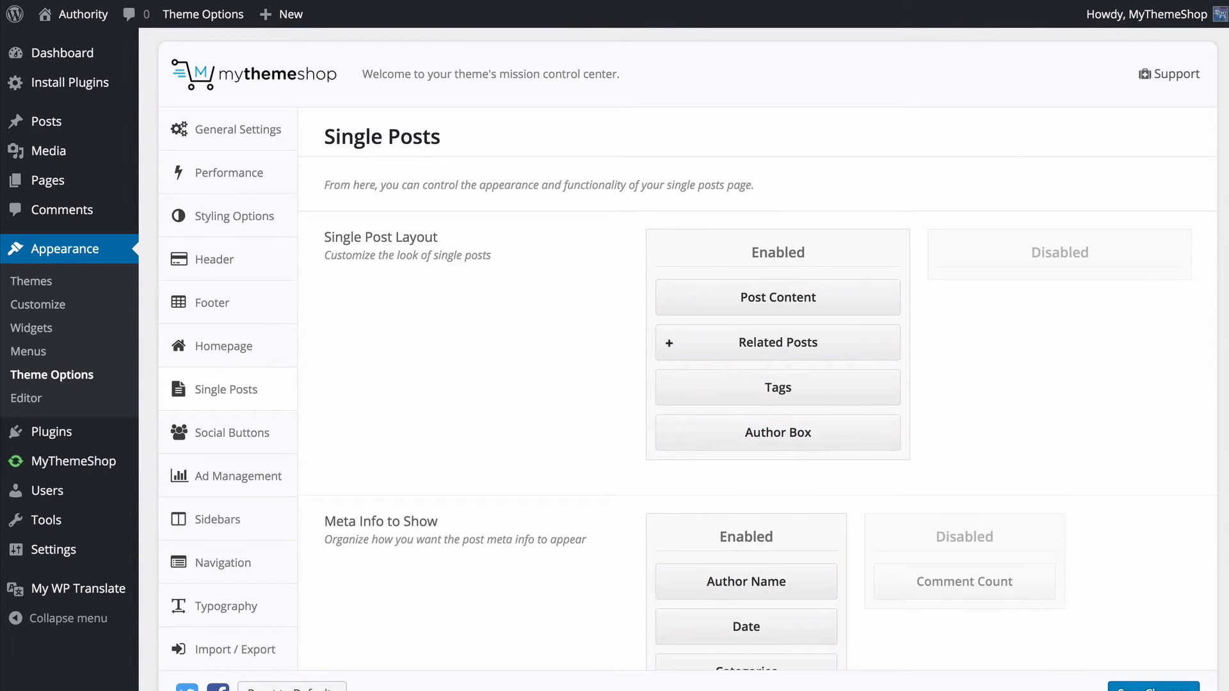
# - Save the single post layout and examine the sections below the content of a post on the live site
pyautogui.click(1153, 687)
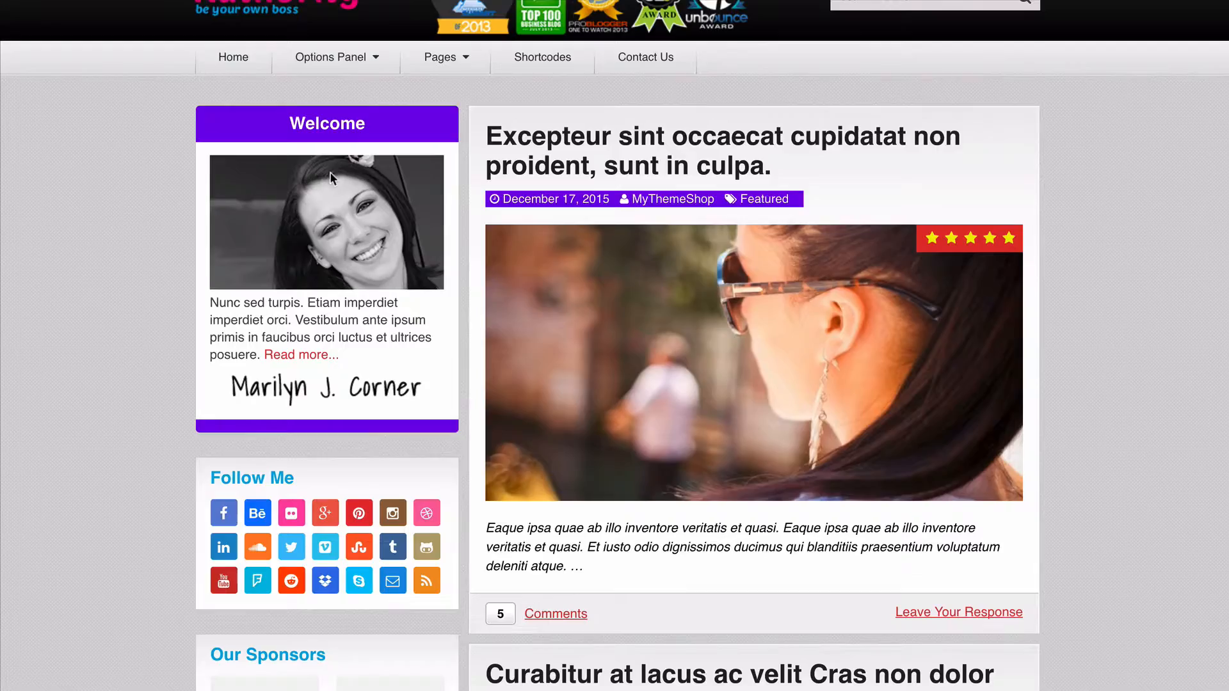
pyautogui.scroll(-6, 254, 225)
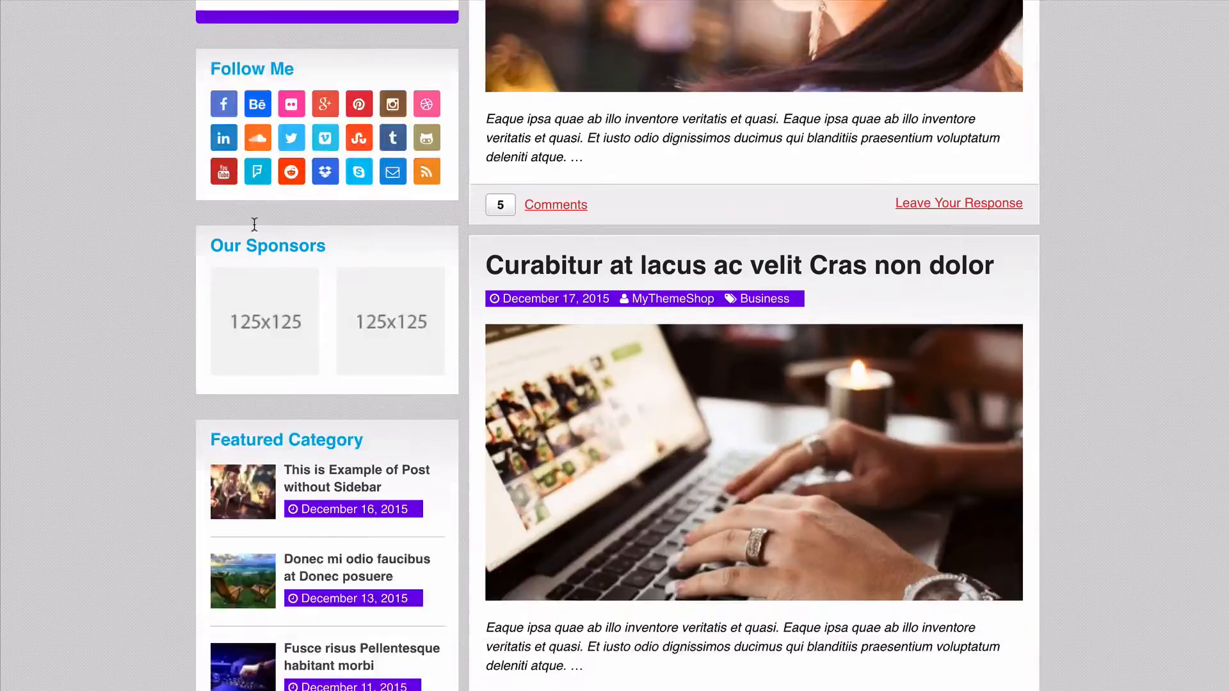
pyautogui.scroll(-3, 255, 224)
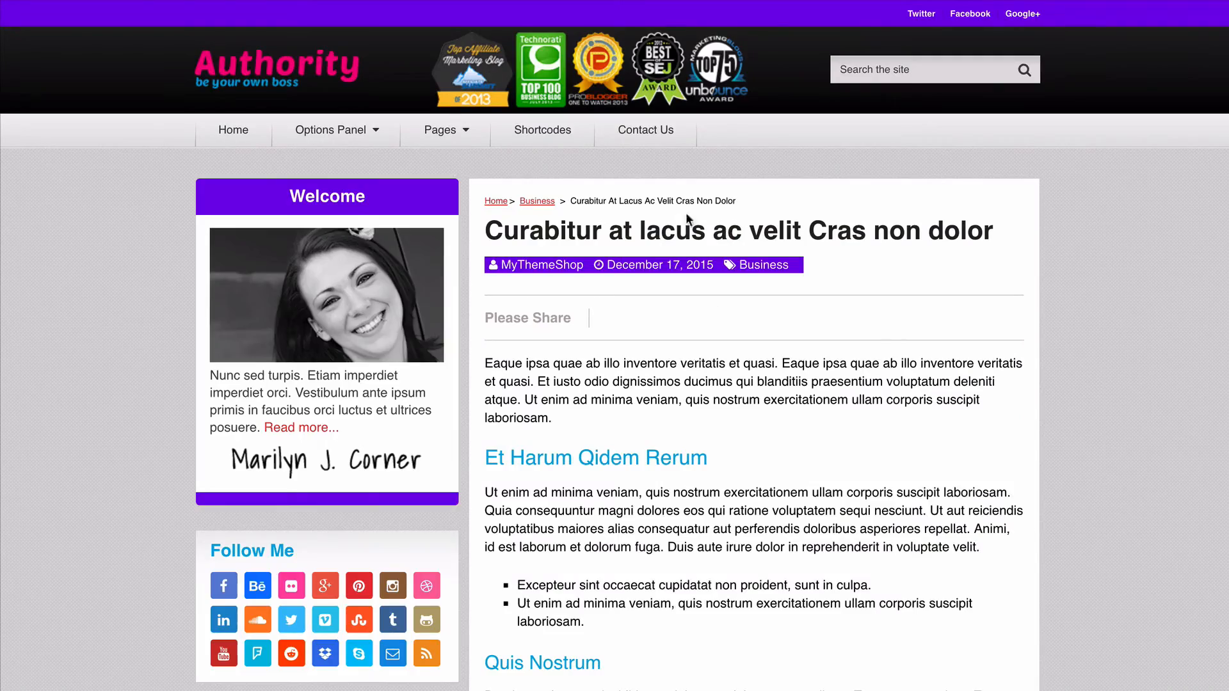
pyautogui.scroll(-15, 645, 267)
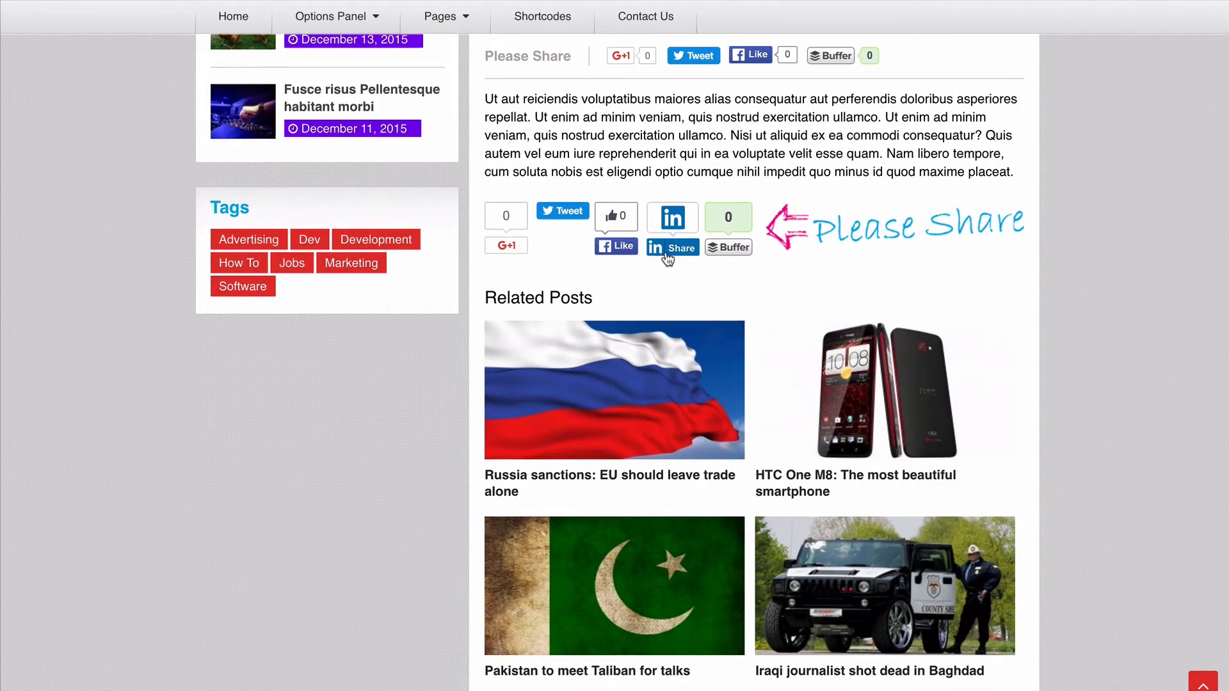
pyautogui.scroll(-1, 672, 265)
pyautogui.scroll(-2, 665, 258)
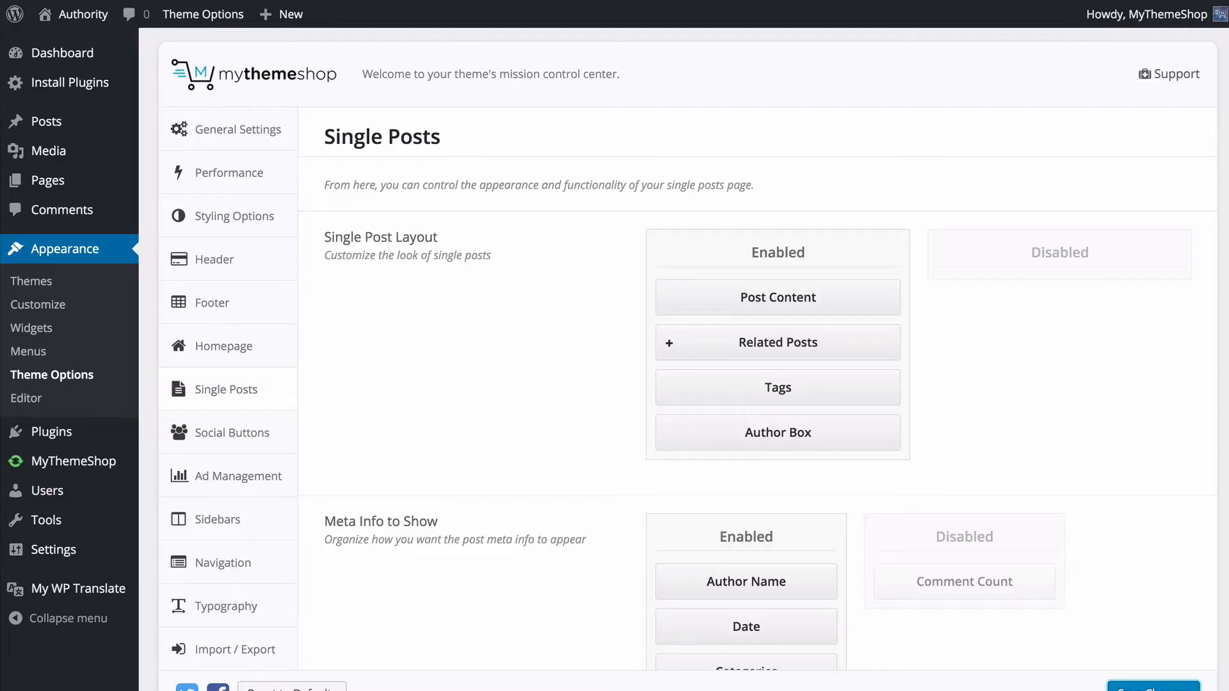
# - Enable Comment Count between Date and Categories in the Meta Info to Show setting for single posts
pyautogui.scroll(1, 580, 379)
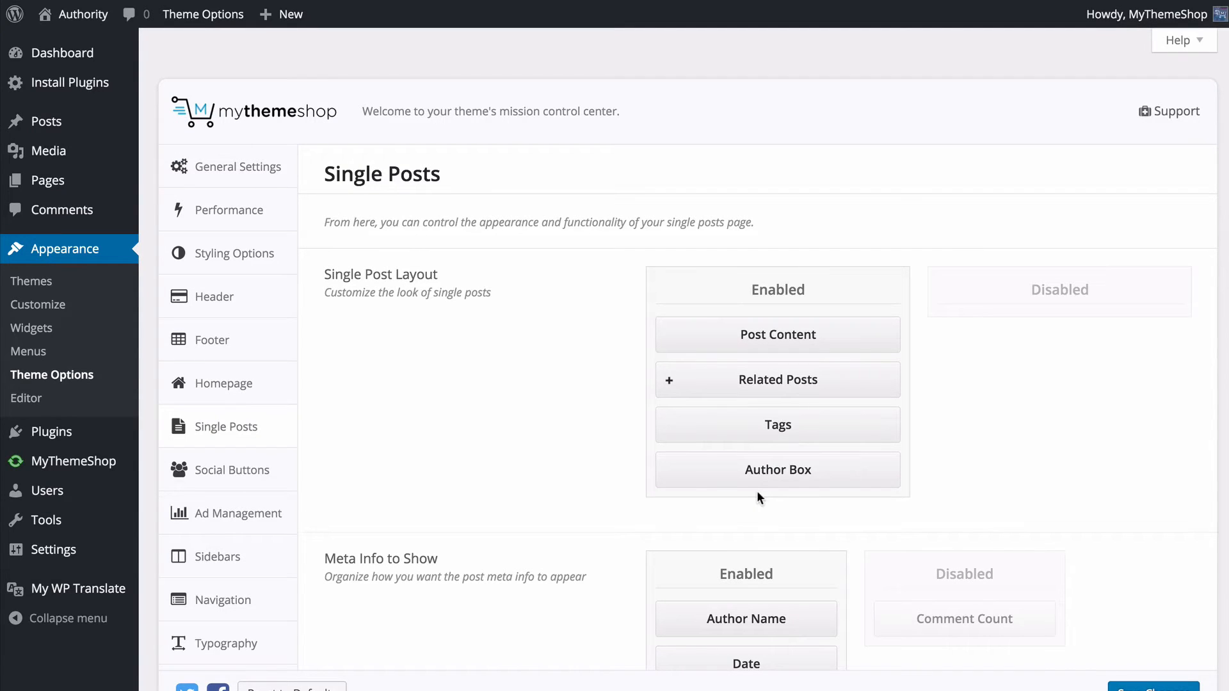
pyautogui.scroll(-5, 608, 372)
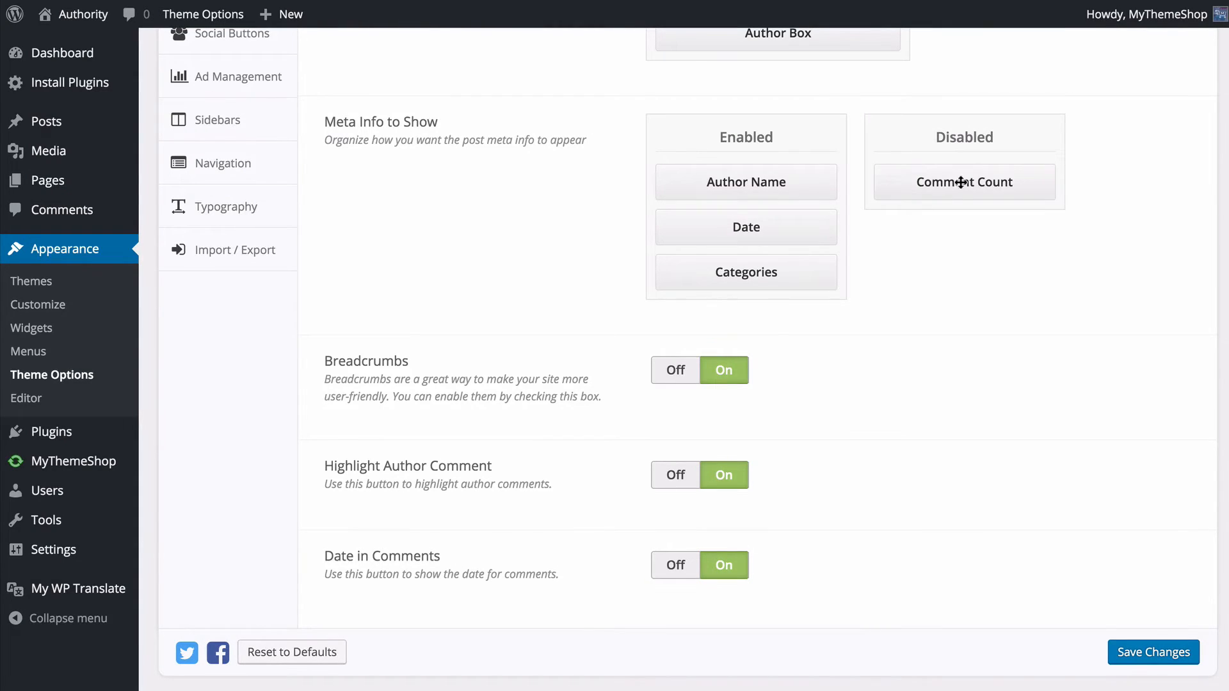
pyautogui.moveTo(960, 182); pyautogui.dragTo(751, 282)
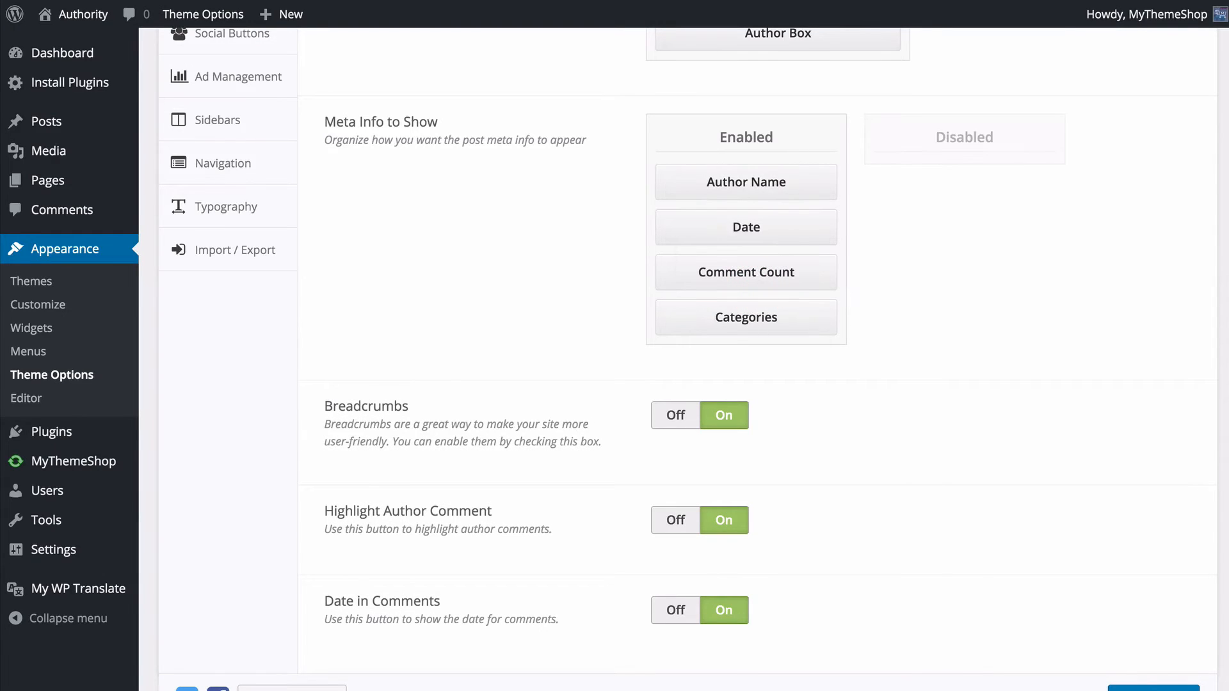
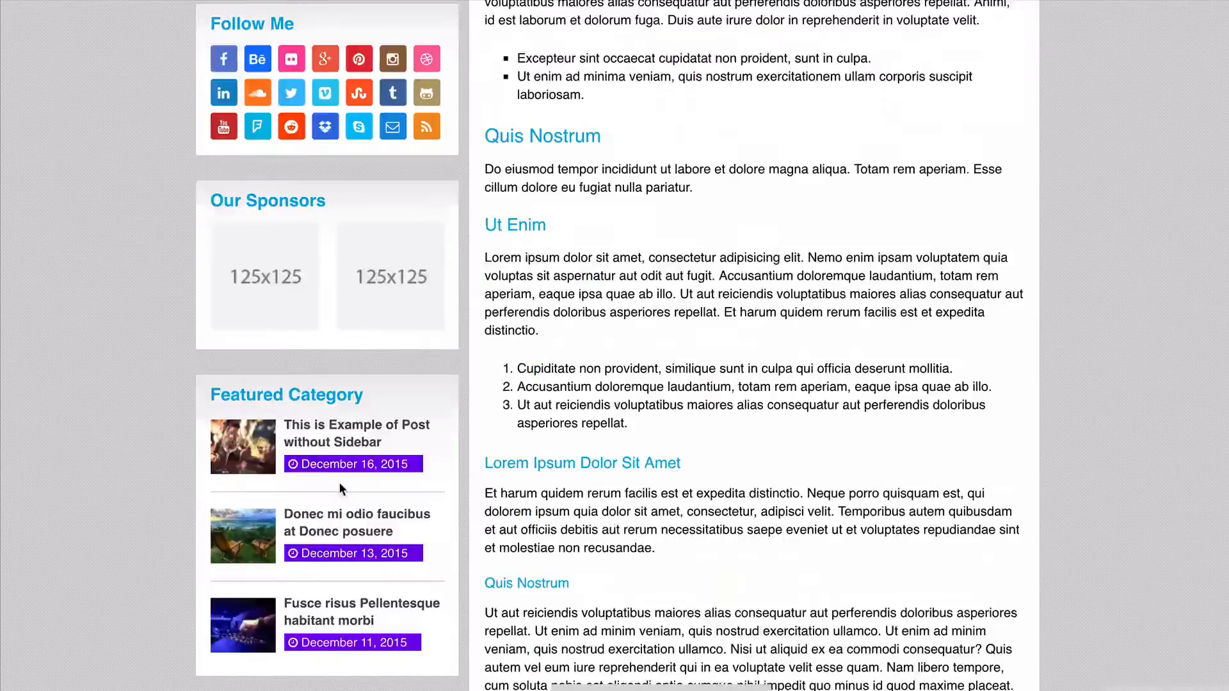
# - Review the single post on the live site and save the Single Posts settings
pyautogui.scroll(-10, 341, 482)
pyautogui.scroll(2, 343, 477)
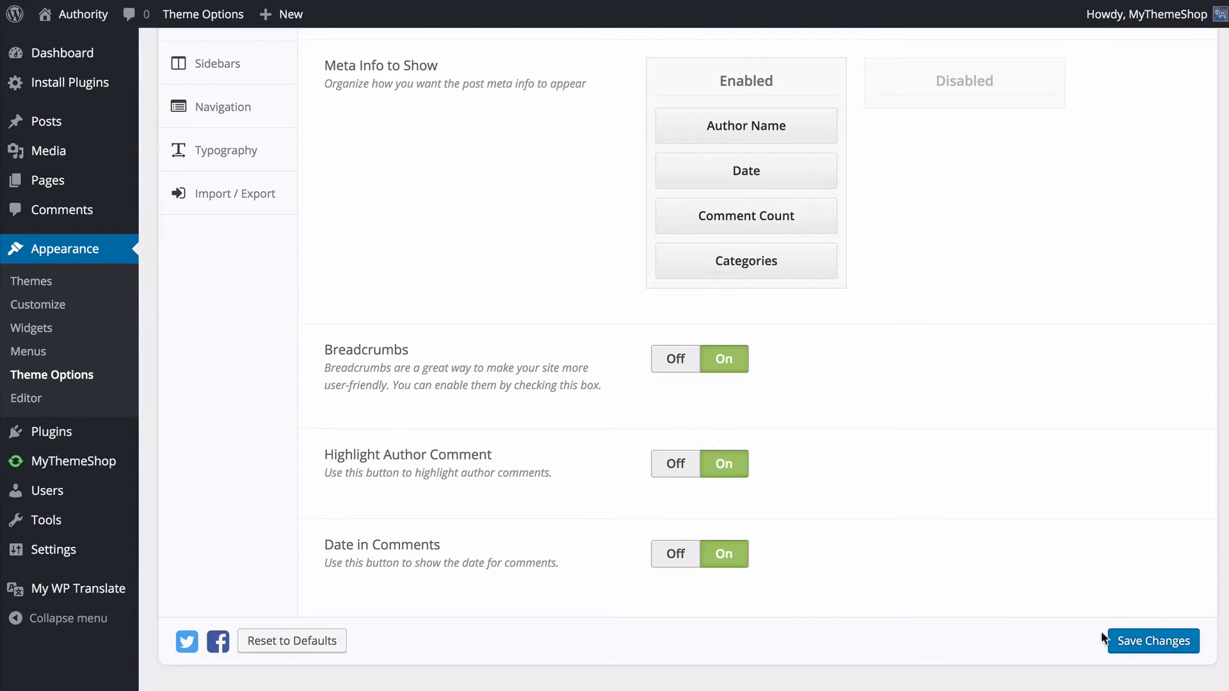
pyautogui.click(1143, 642)
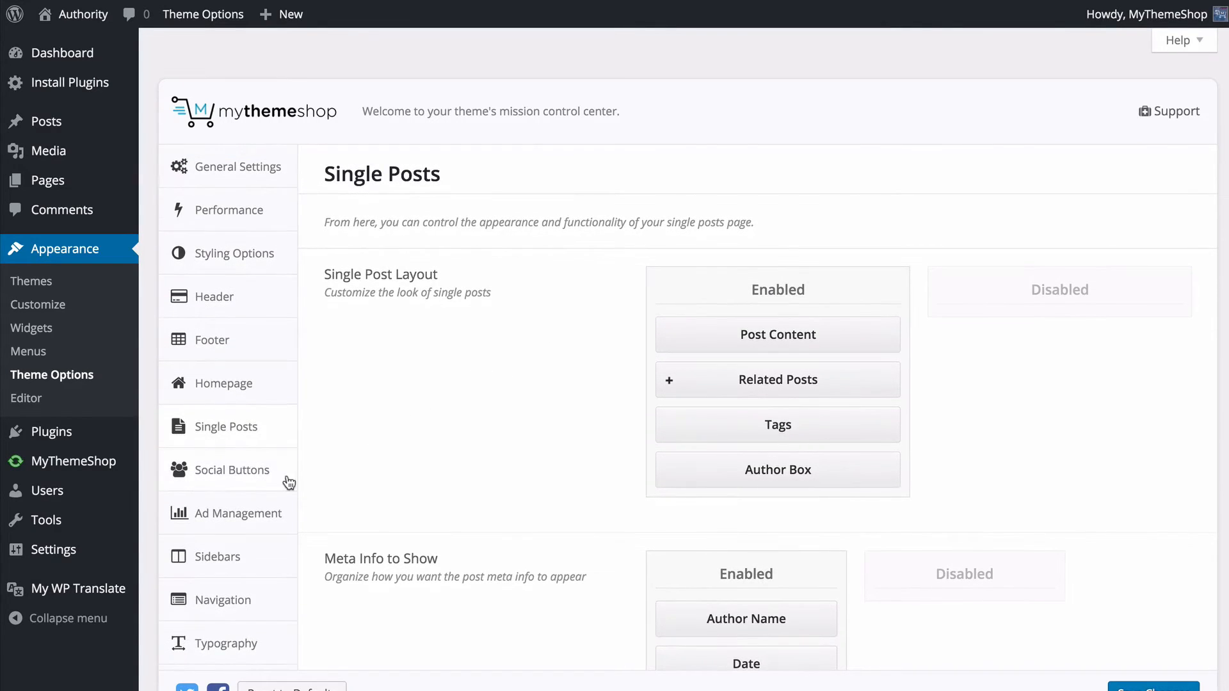
# - Open the Social Buttons settings, try Above Content and return to Floating for the top sharing buttons, and examine the share bar on the live post
pyautogui.click(286, 474)
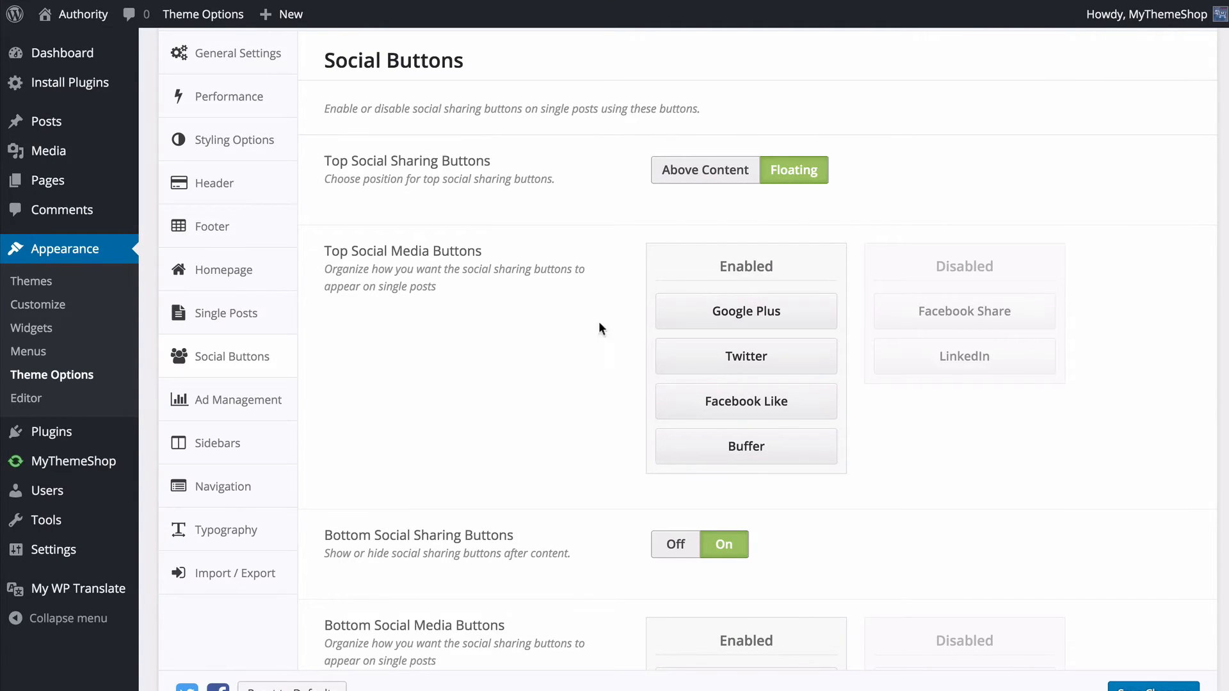
pyautogui.click(729, 177)
pyautogui.click(800, 172)
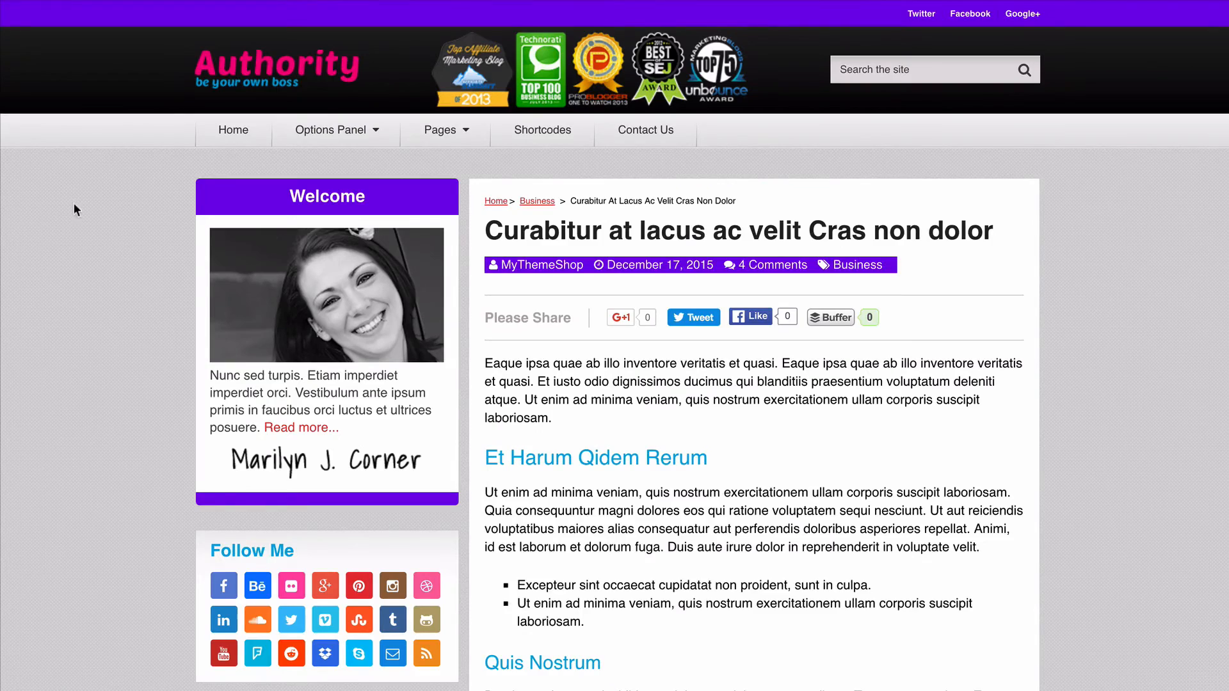
pyautogui.scroll(-3, 74, 202)
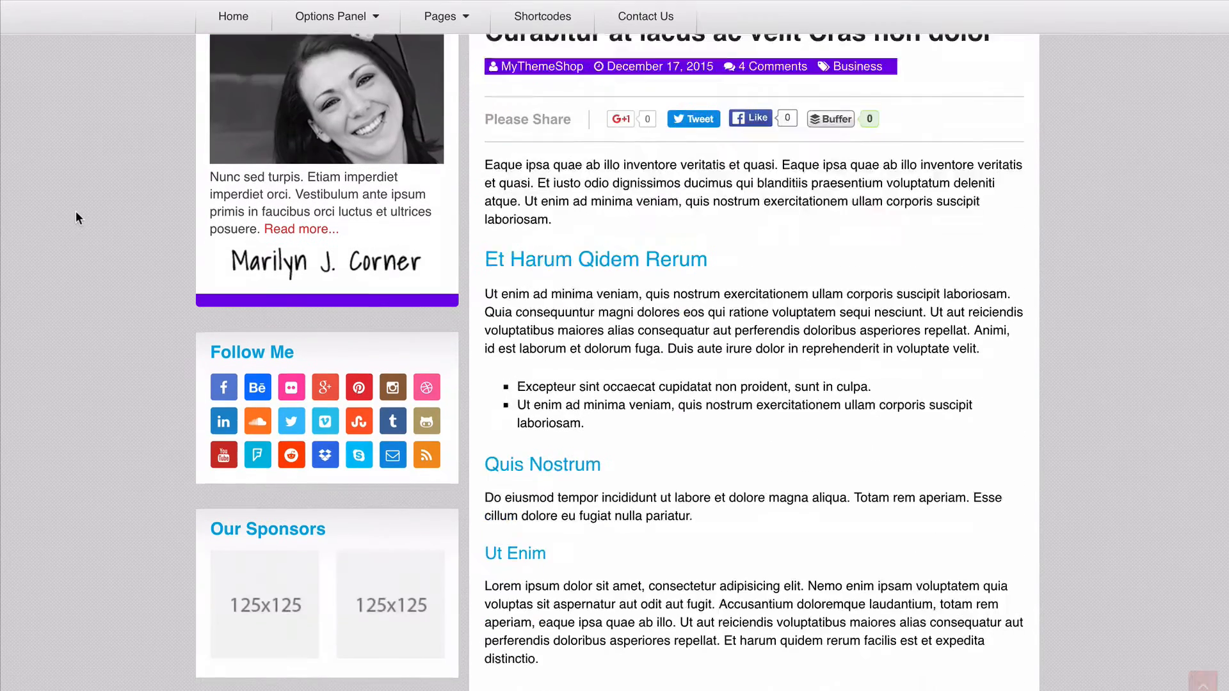
pyautogui.scroll(-10, 75, 218)
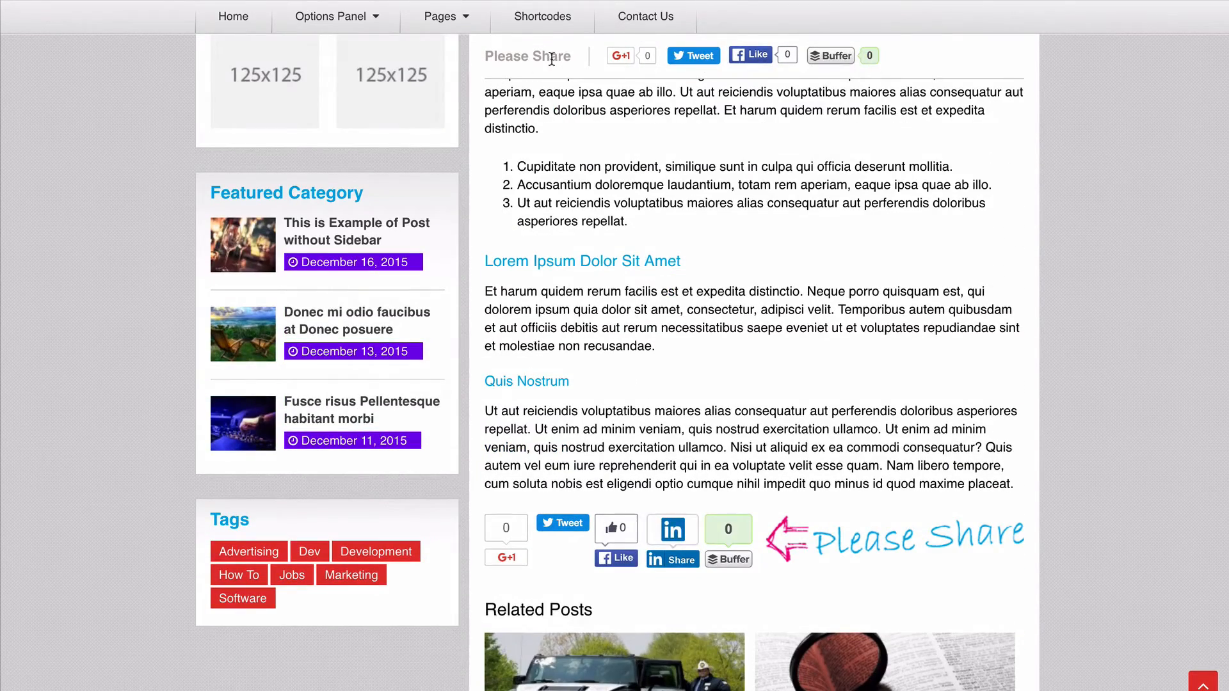
pyautogui.scroll(9, 552, 59)
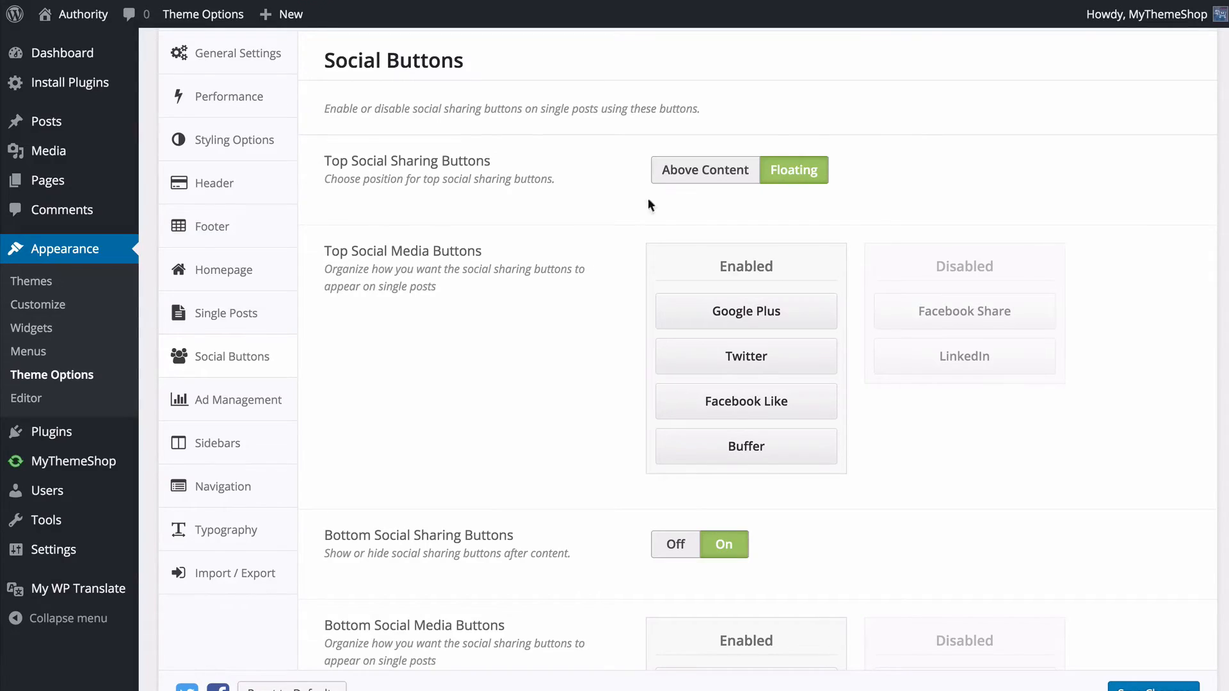
# - Save Top Social Sharing Buttons as Above Content, check the share bar on the reloaded live post, and return the setting to Floating
pyautogui.click(705, 168)
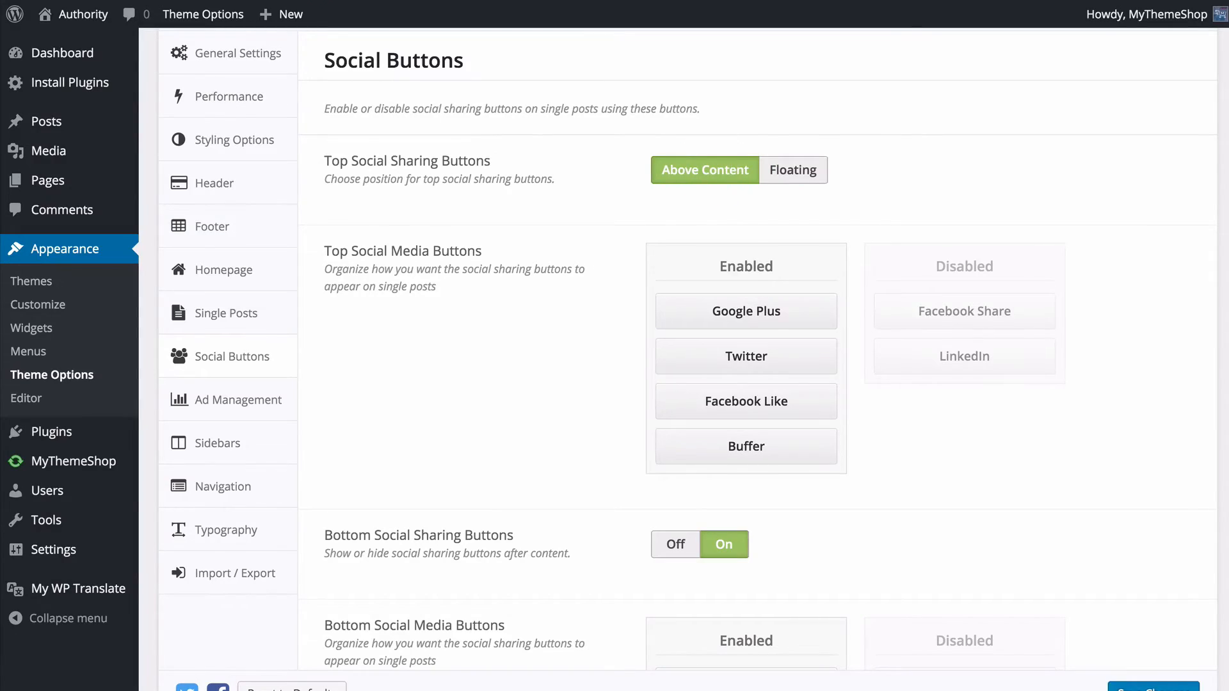
pyautogui.click(1121, 684)
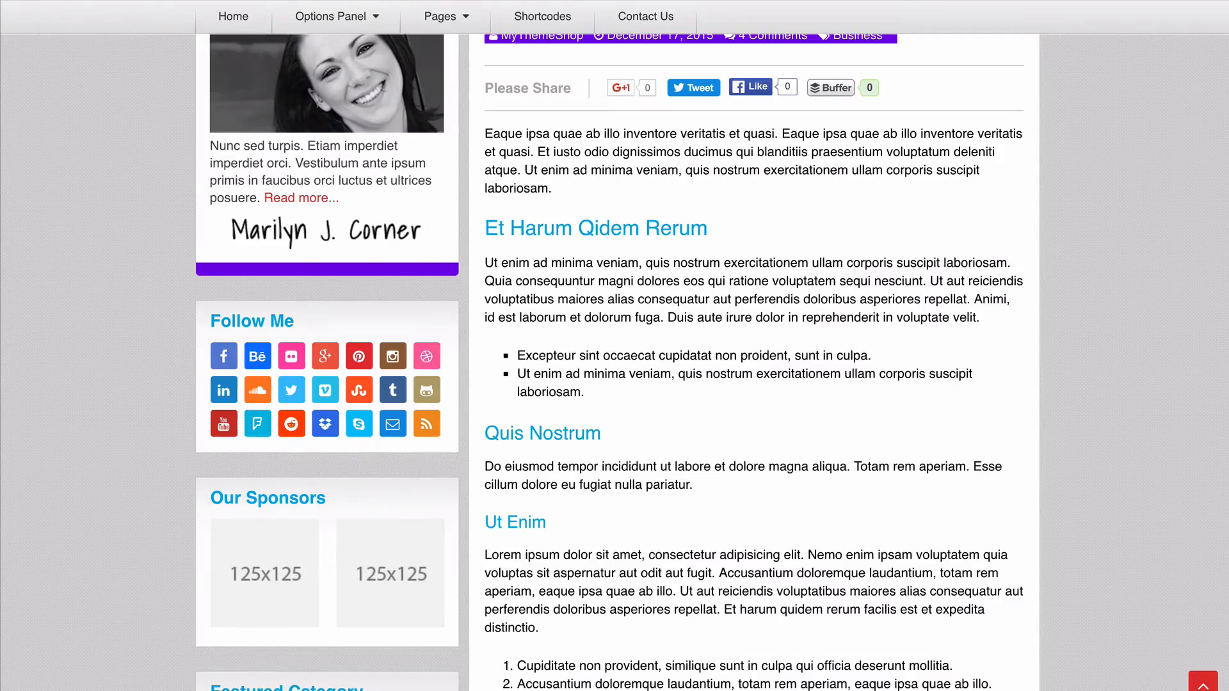
pyautogui.click(47, 3)
pyautogui.scroll(4, 56, 133)
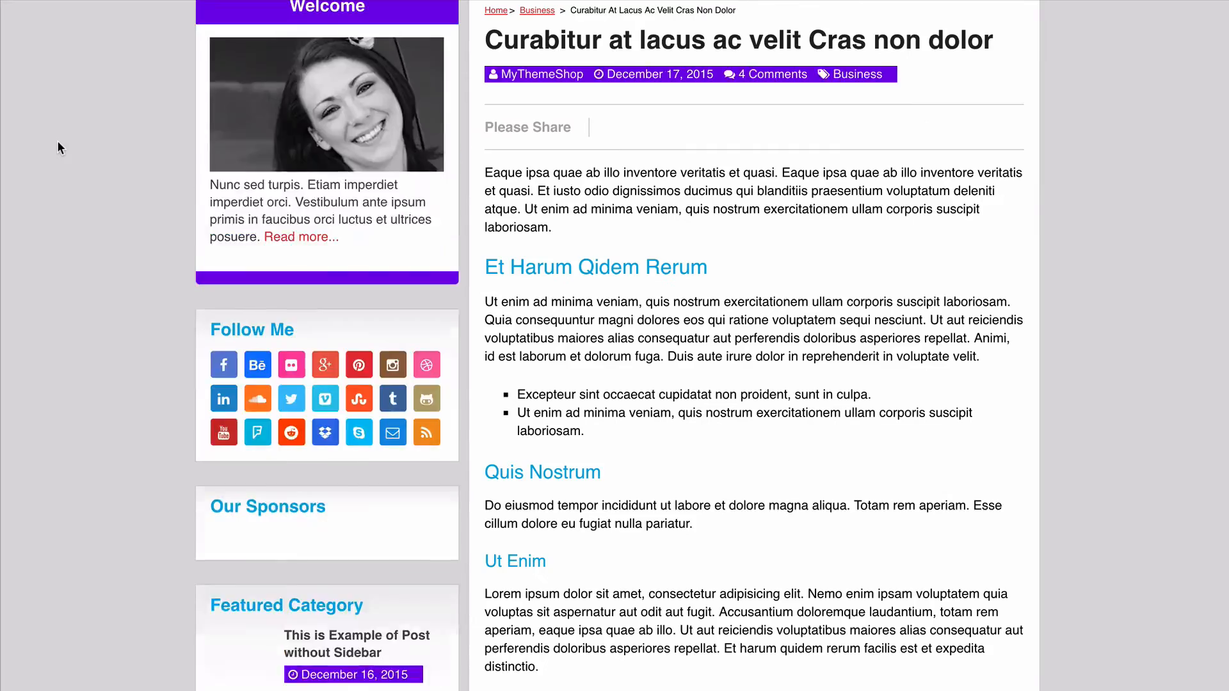
pyautogui.scroll(-12, 51, 143)
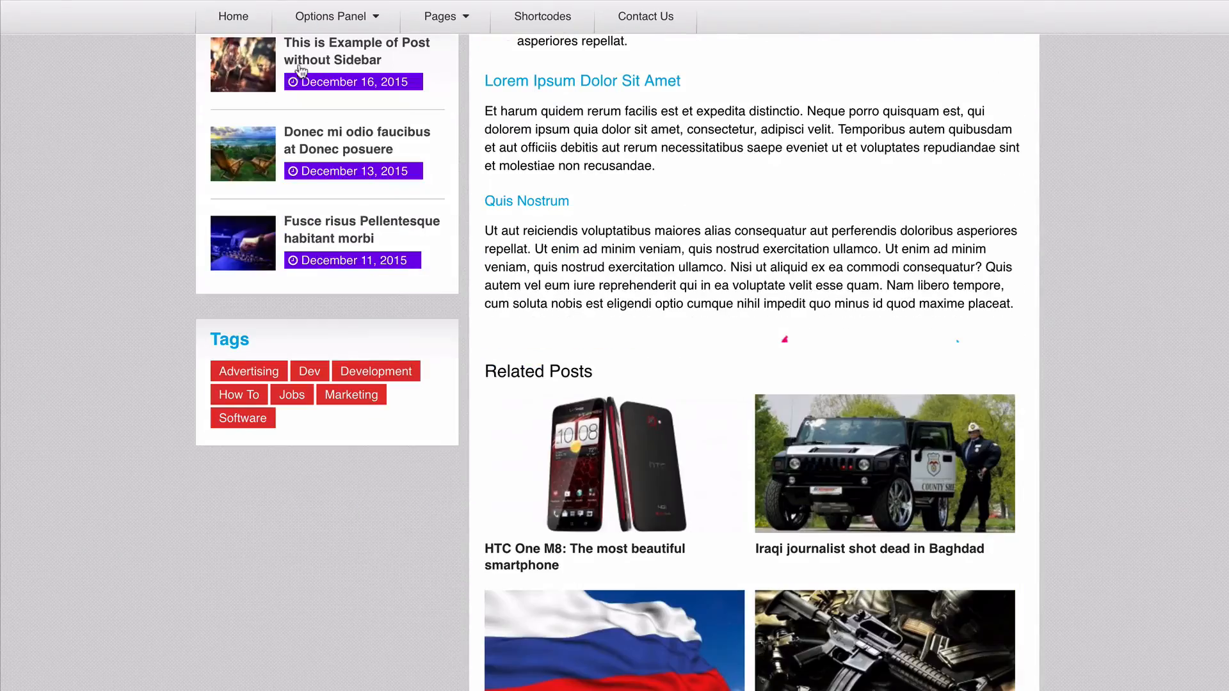
pyautogui.scroll(12, 301, 69)
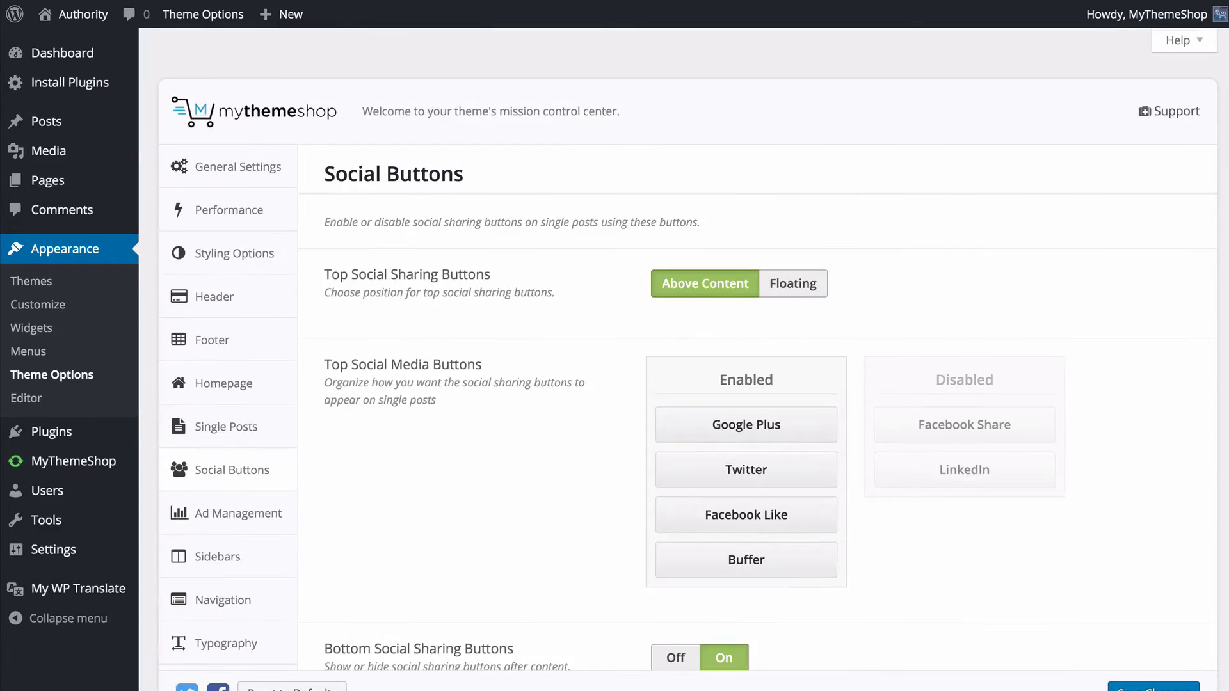
pyautogui.click(778, 283)
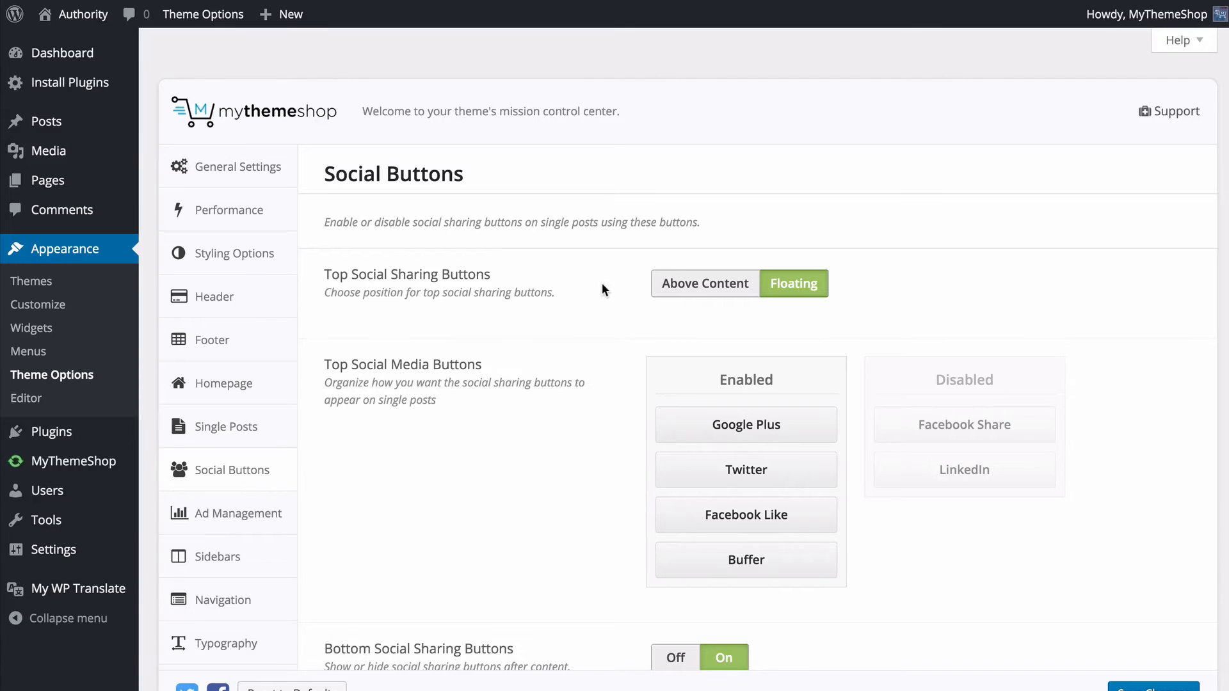
# - Enable LinkedIn between Twitter and Facebook Like in Top Social Media Buttons, disable Google Plus, and save the changes
pyautogui.scroll(-3, 596, 275)
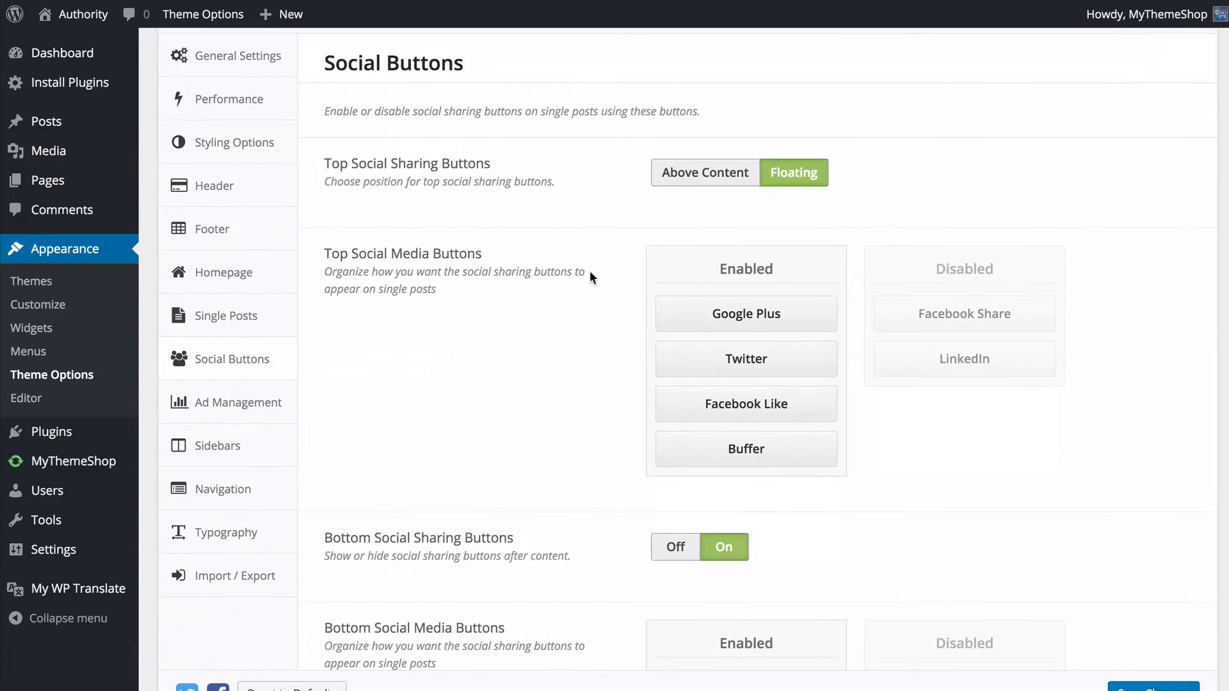
pyautogui.scroll(-2, 590, 277)
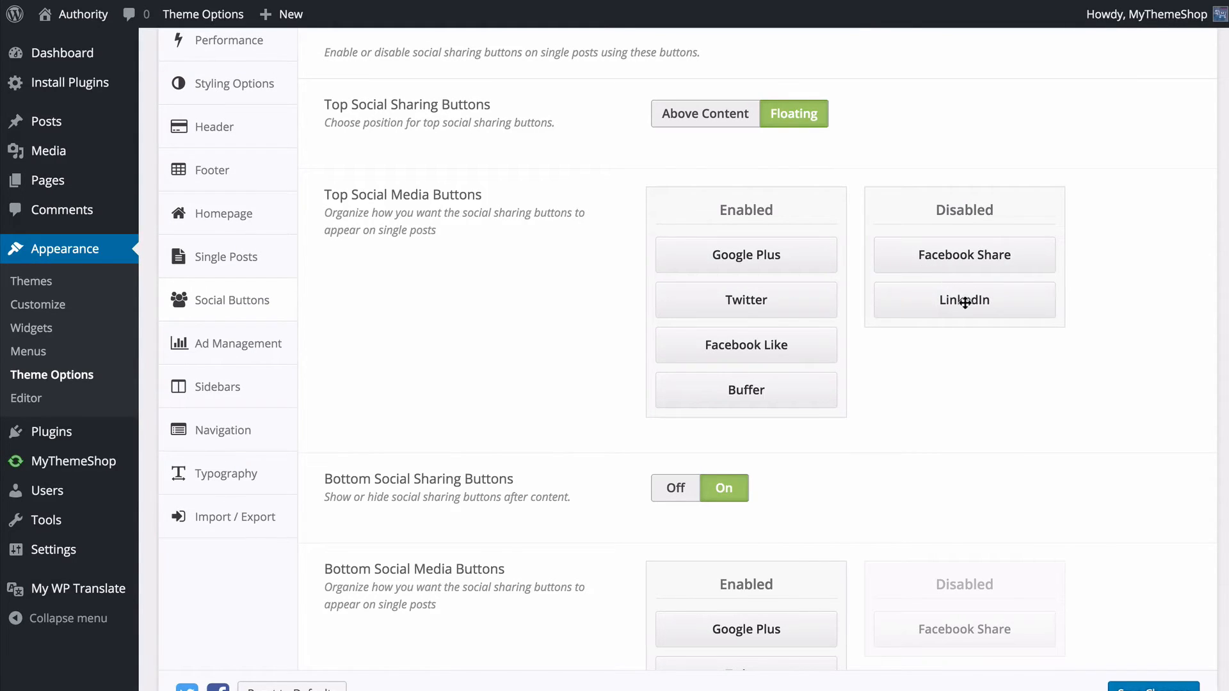
pyautogui.moveTo(965, 302); pyautogui.dragTo(758, 390)
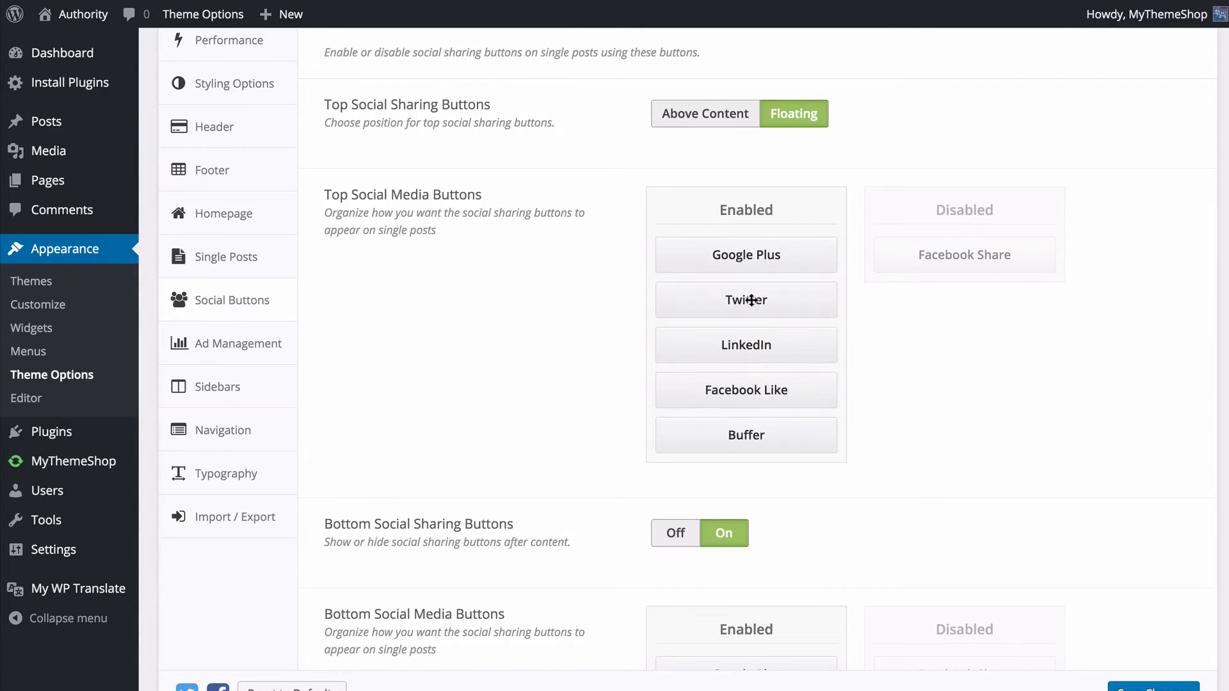
pyautogui.moveTo(821, 258); pyautogui.dragTo(871, 255)
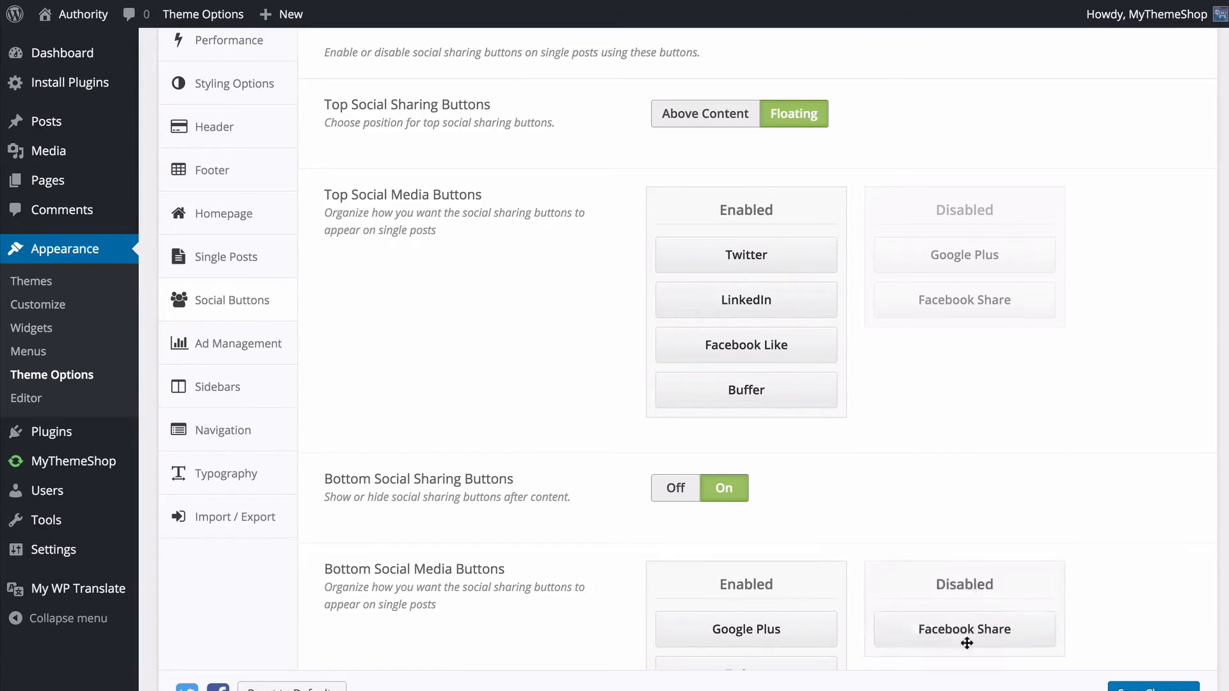
pyautogui.click(1154, 687)
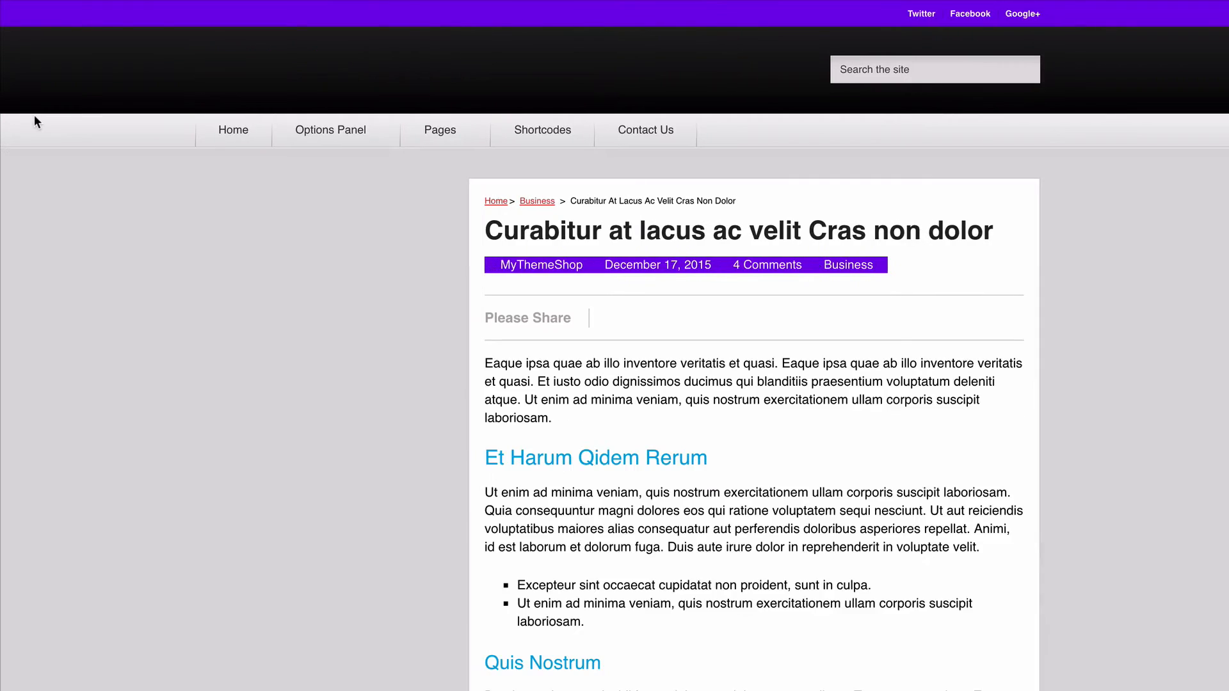
# - Examine the rearranged floating share buttons on the live post while moving through its content
pyautogui.scroll(-1, 37, 161)
pyautogui.scroll(-4, 37, 167)
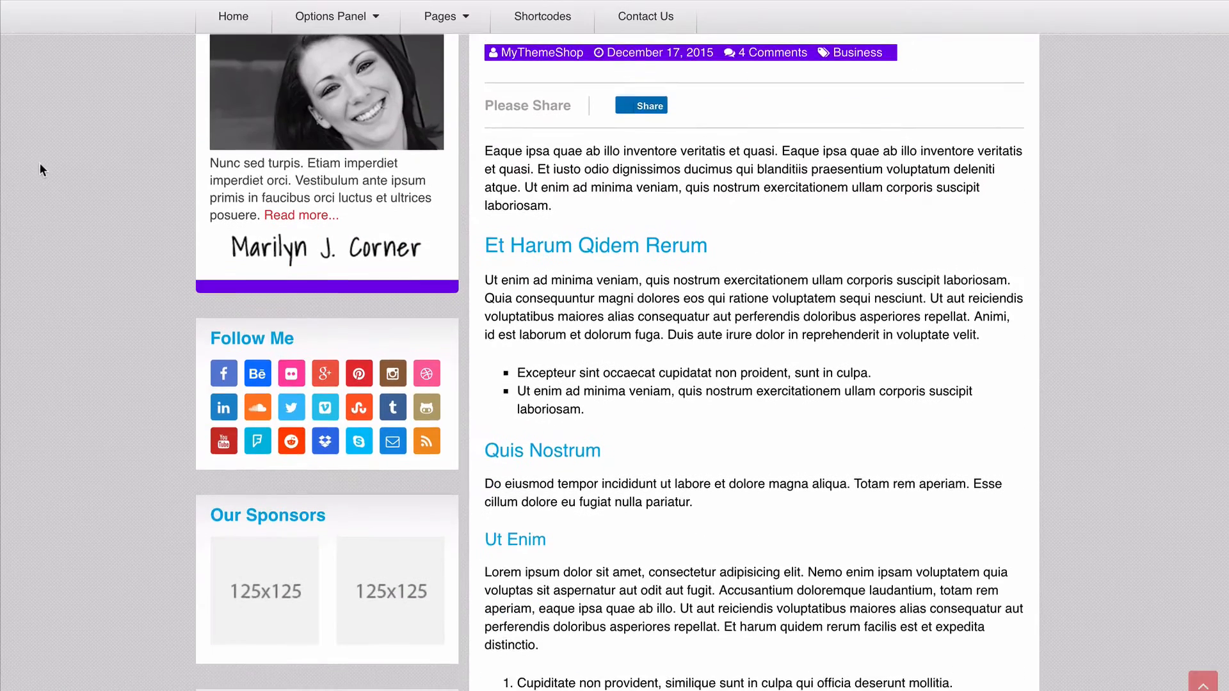
pyautogui.scroll(-1, 26, 174)
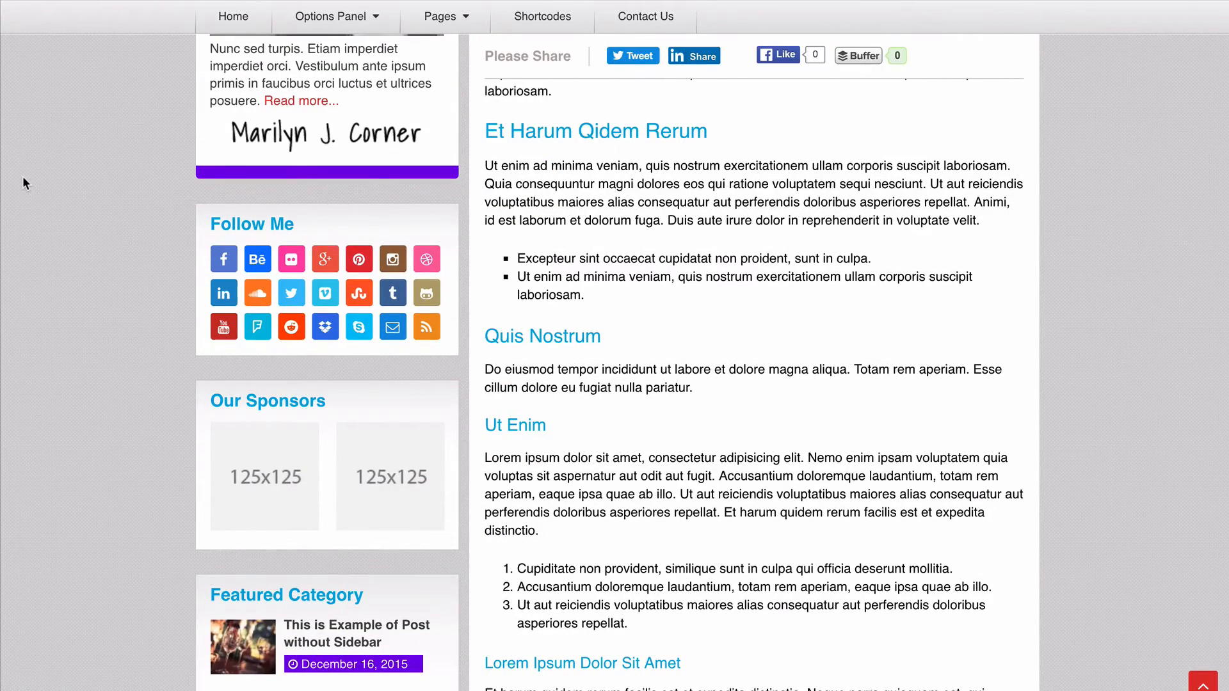
pyautogui.scroll(-4, 23, 177)
pyautogui.scroll(9, 24, 178)
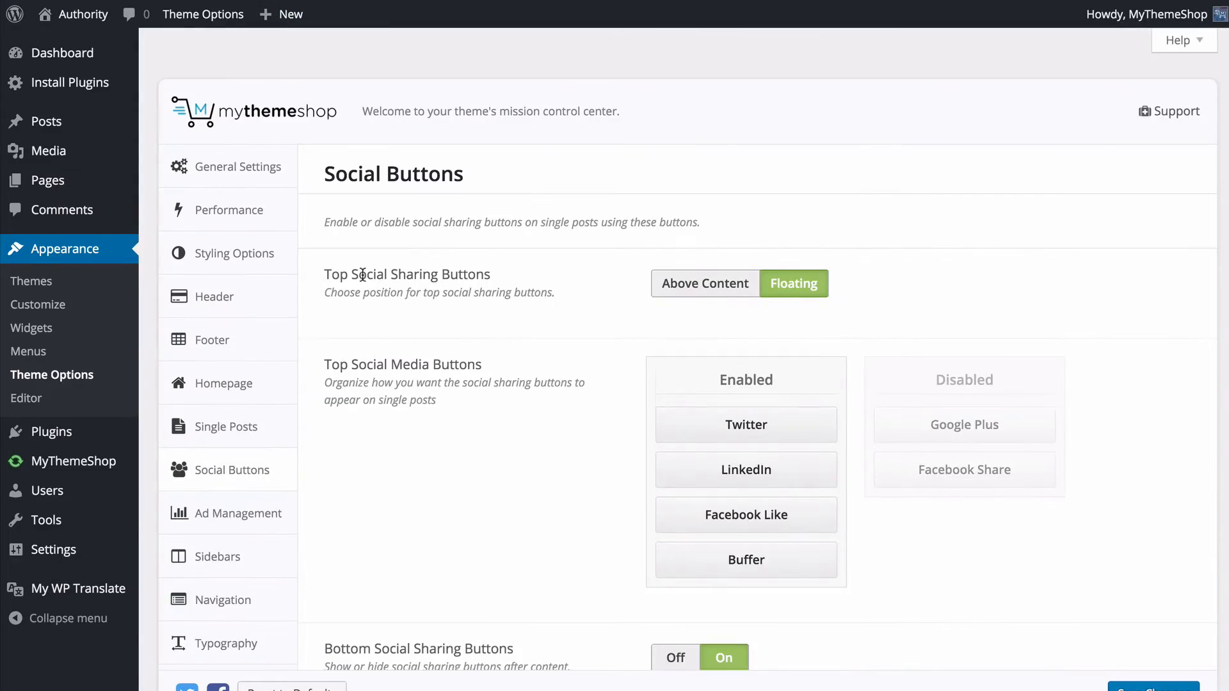
# - Try moving the other Bottom Social Media Buttons, and disable Facebook Like by placing it above Facebook Share
pyautogui.scroll(-8, 362, 274)
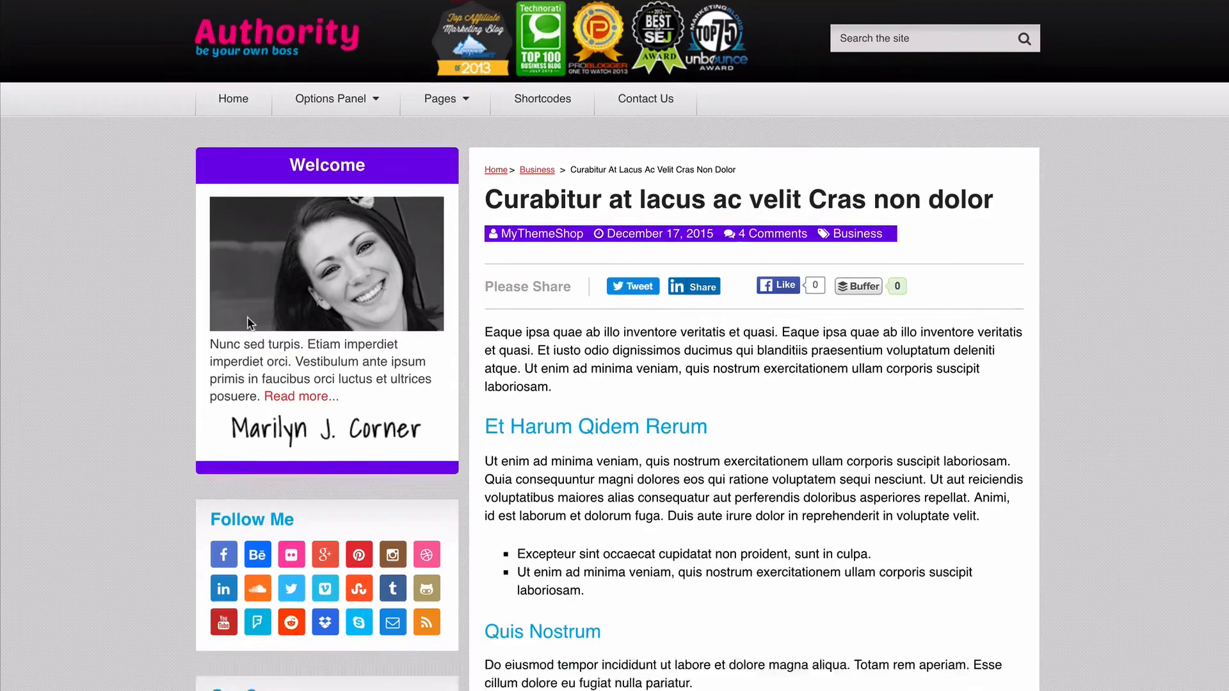
pyautogui.scroll(-12, 90, 349)
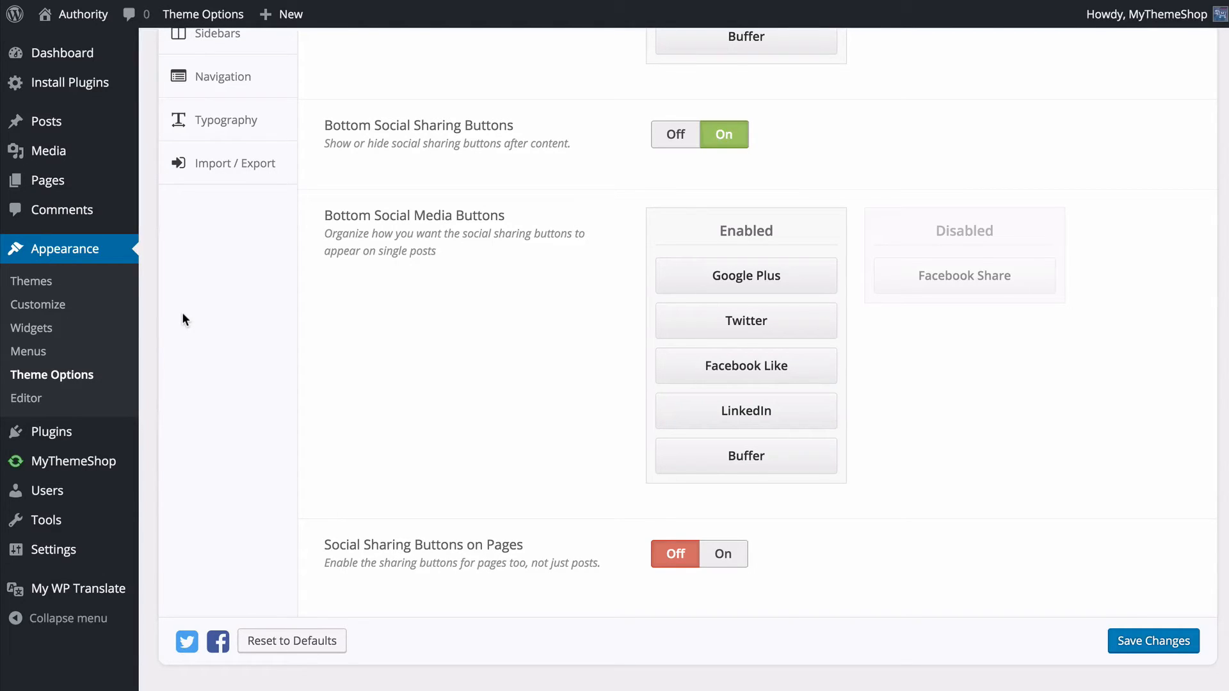
pyautogui.moveTo(719, 275); pyautogui.dragTo(686, 297)
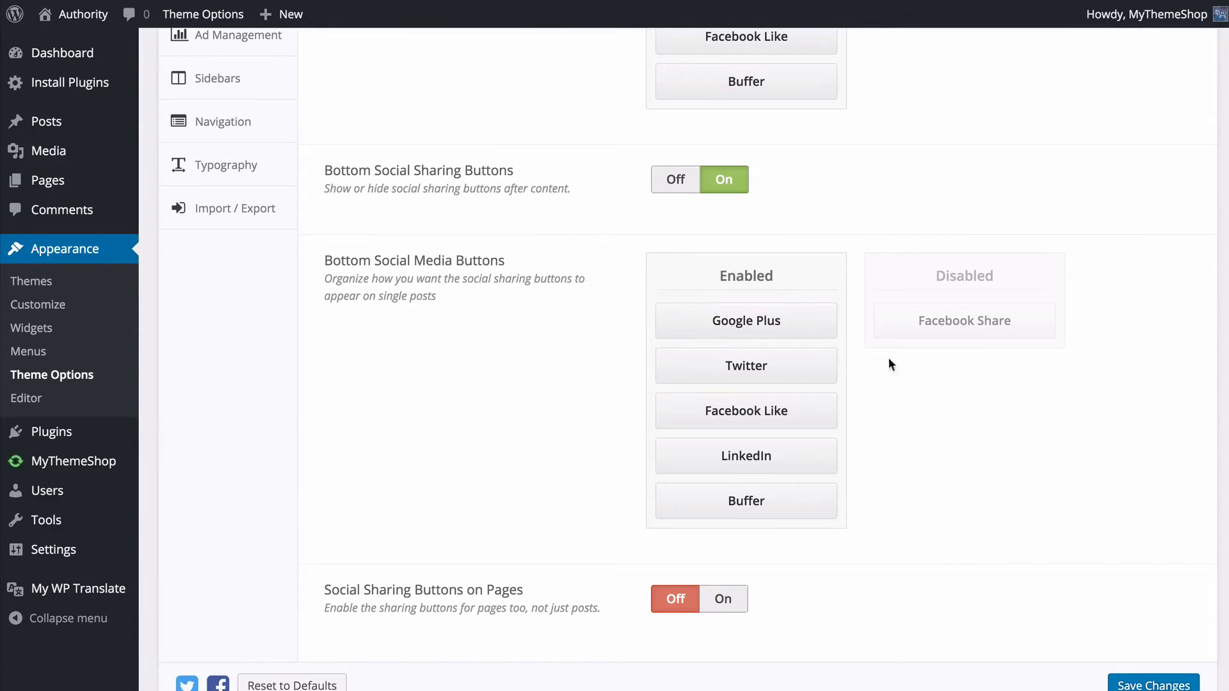
pyautogui.moveTo(896, 328); pyautogui.dragTo(858, 303)
pyautogui.moveTo(774, 435); pyautogui.dragTo(951, 327)
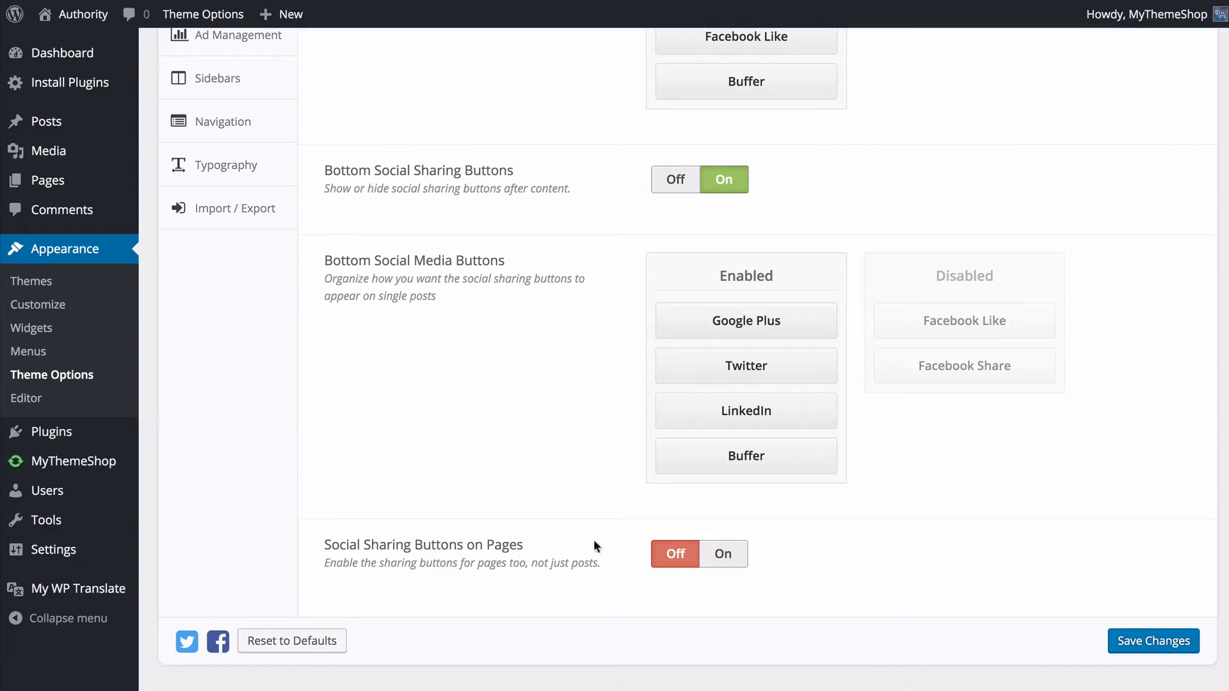
# - Try Social Sharing Buttons on Pages as On, return it to Off, and save the Social Buttons settings
pyautogui.click(713, 561)
pyautogui.click(685, 562)
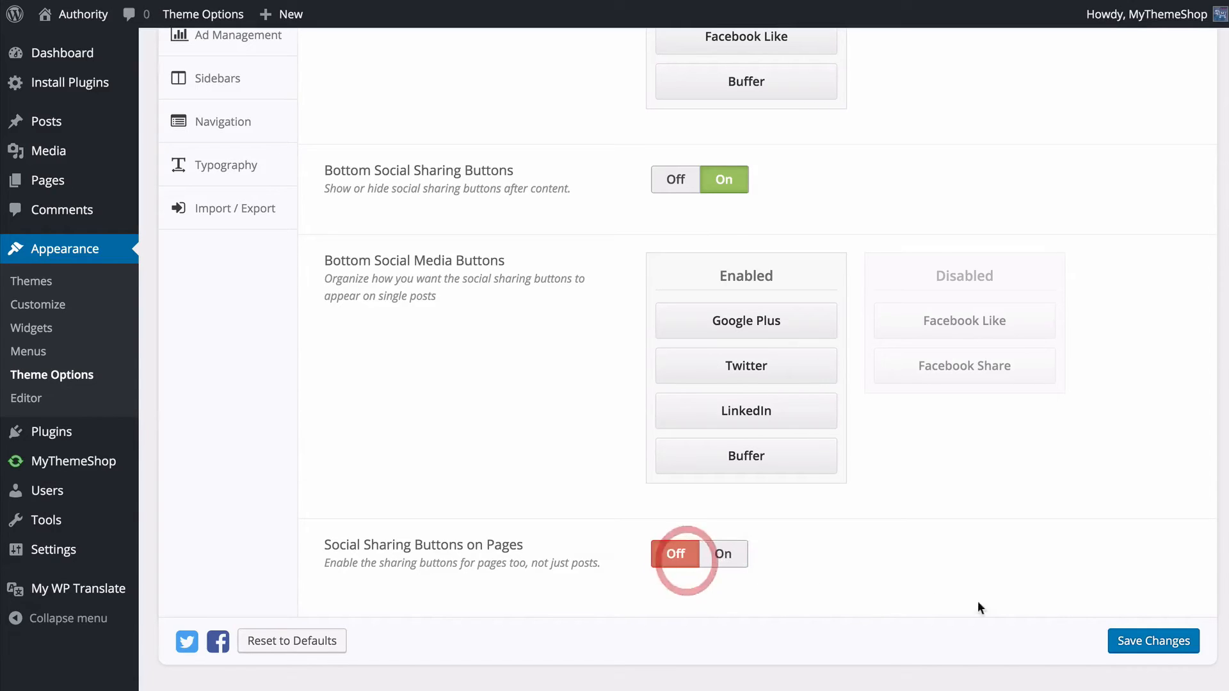
pyautogui.click(1157, 650)
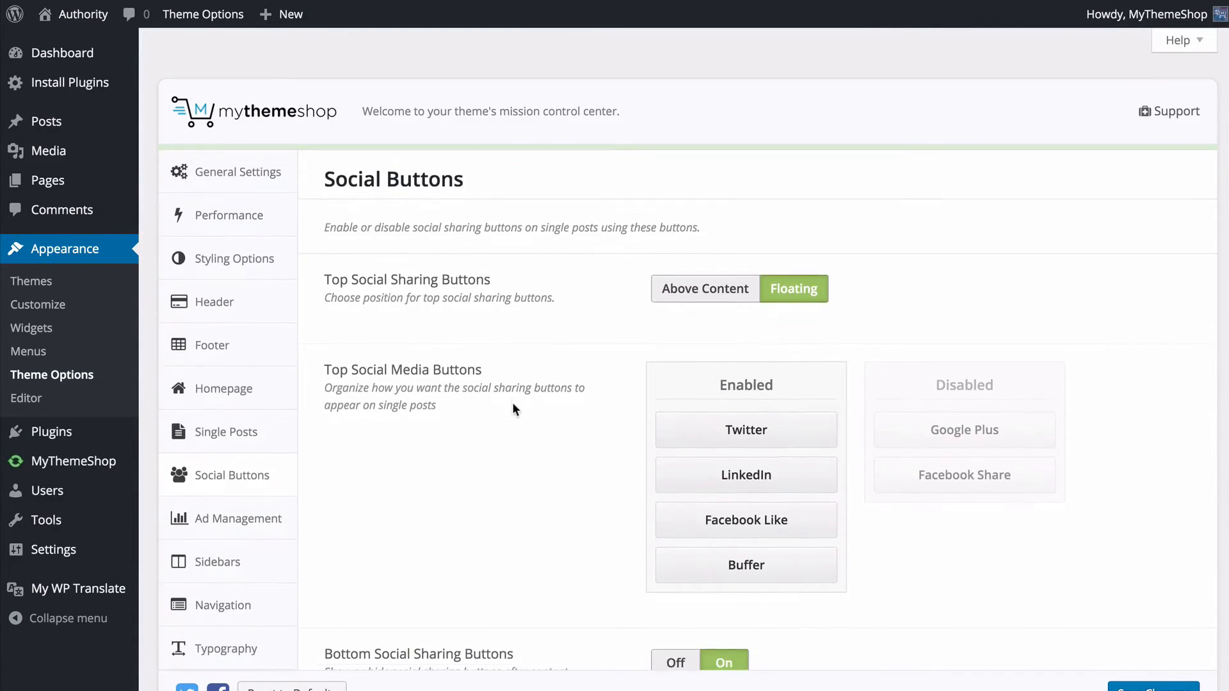
# - Open the Ad Management settings and examine the Header Ad, Below Post Title, Below Post Content and Show After X Days fields
pyautogui.click(256, 509)
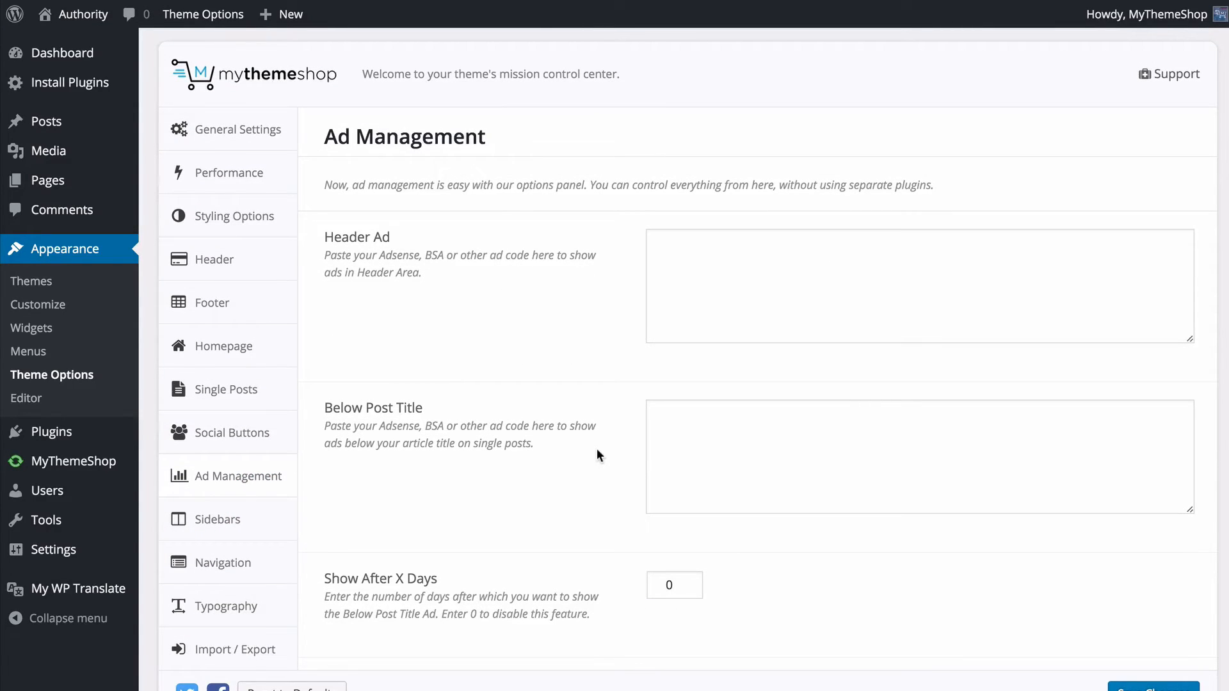
pyautogui.scroll(-2, 590, 405)
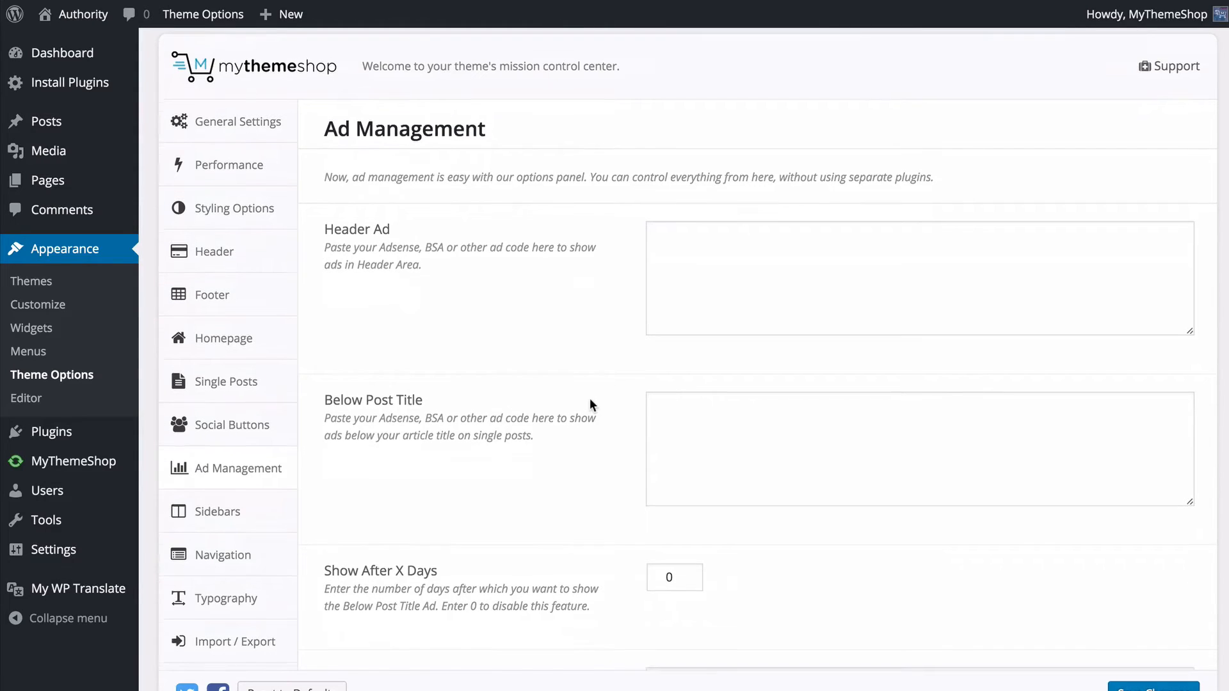
pyautogui.scroll(-3, 590, 404)
pyautogui.scroll(4, 589, 405)
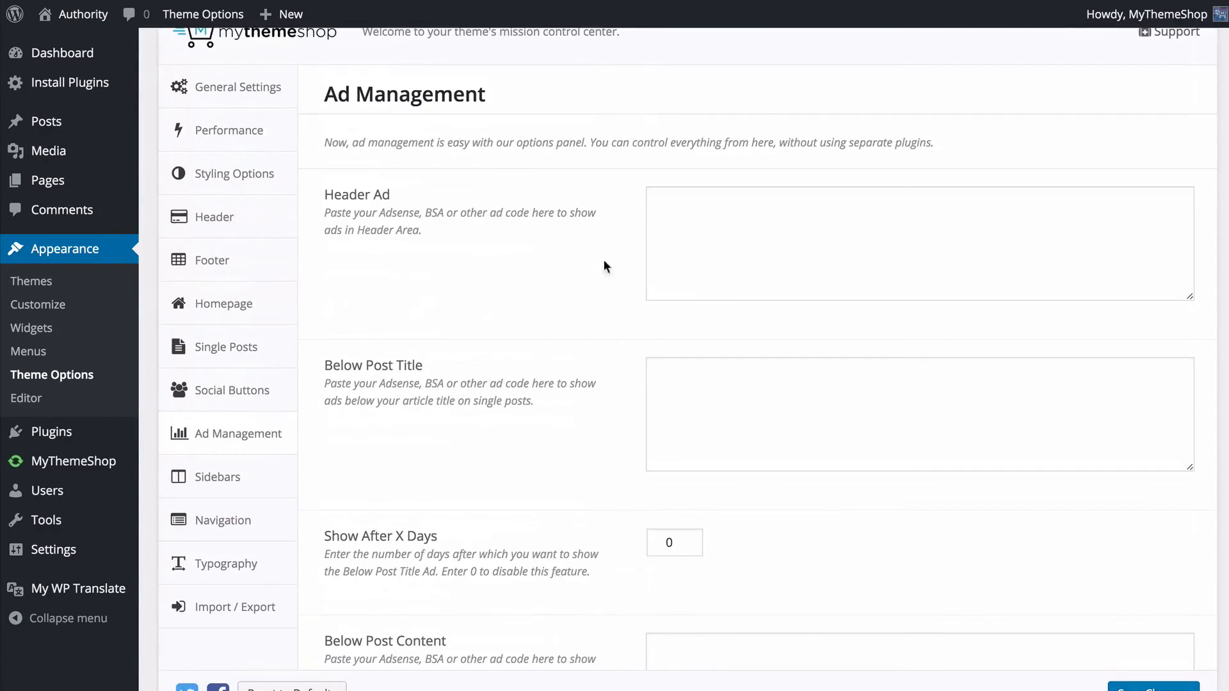
pyautogui.click(694, 243)
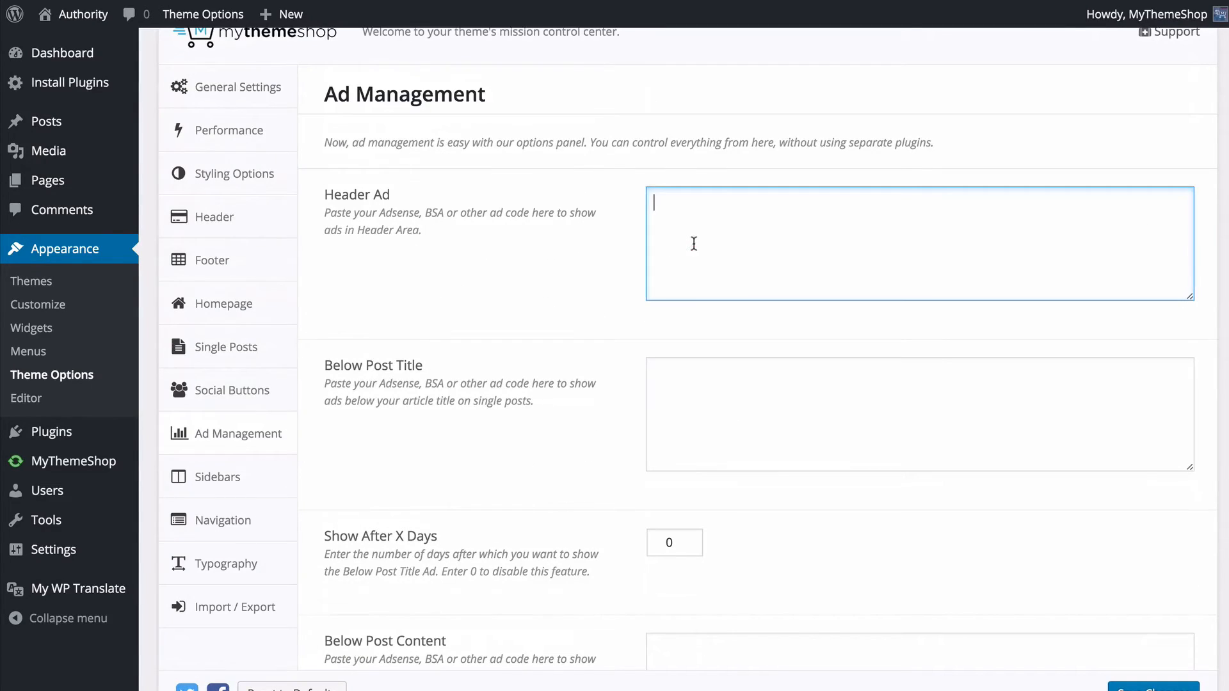
pyautogui.click(732, 409)
pyautogui.scroll(-5, 732, 409)
pyautogui.click(745, 484)
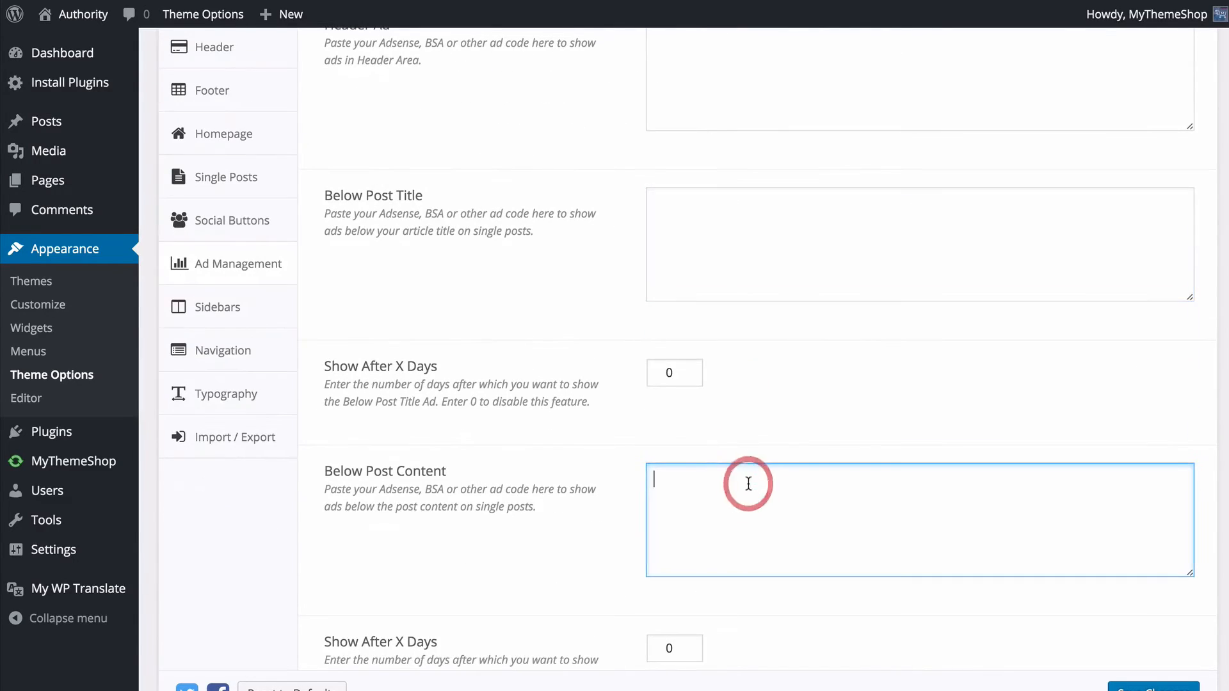
pyautogui.scroll(2, 741, 481)
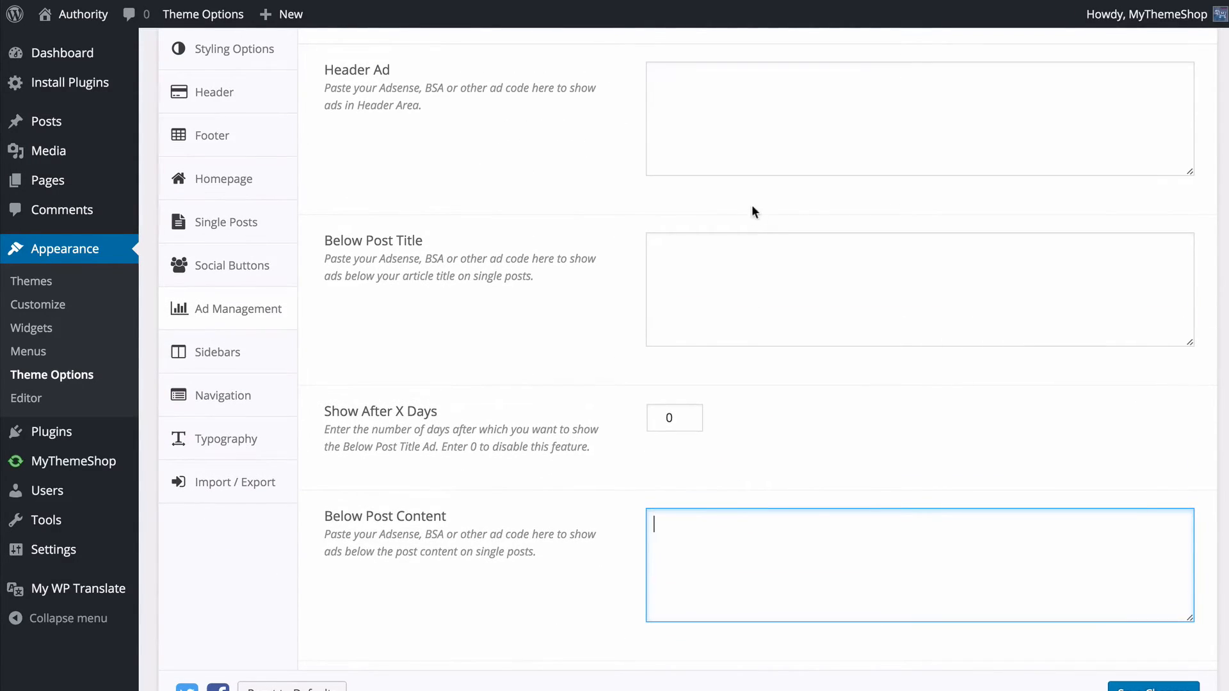
pyautogui.click(750, 171)
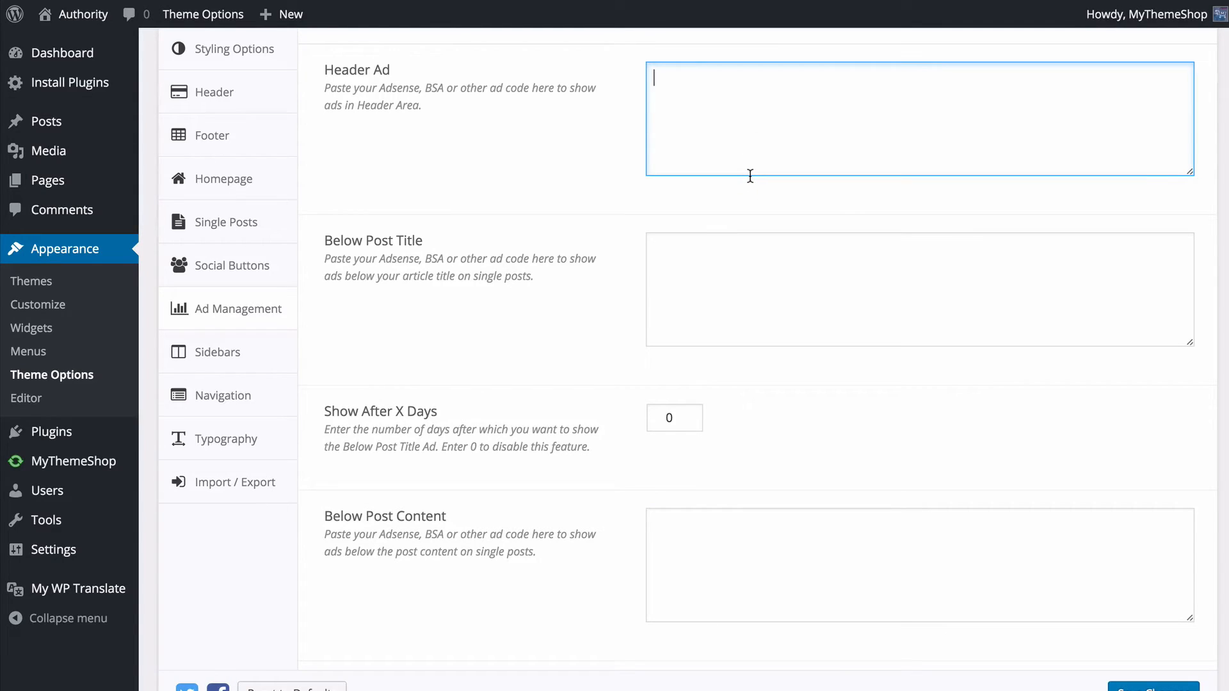
pyautogui.click(716, 293)
pyautogui.scroll(1, 716, 294)
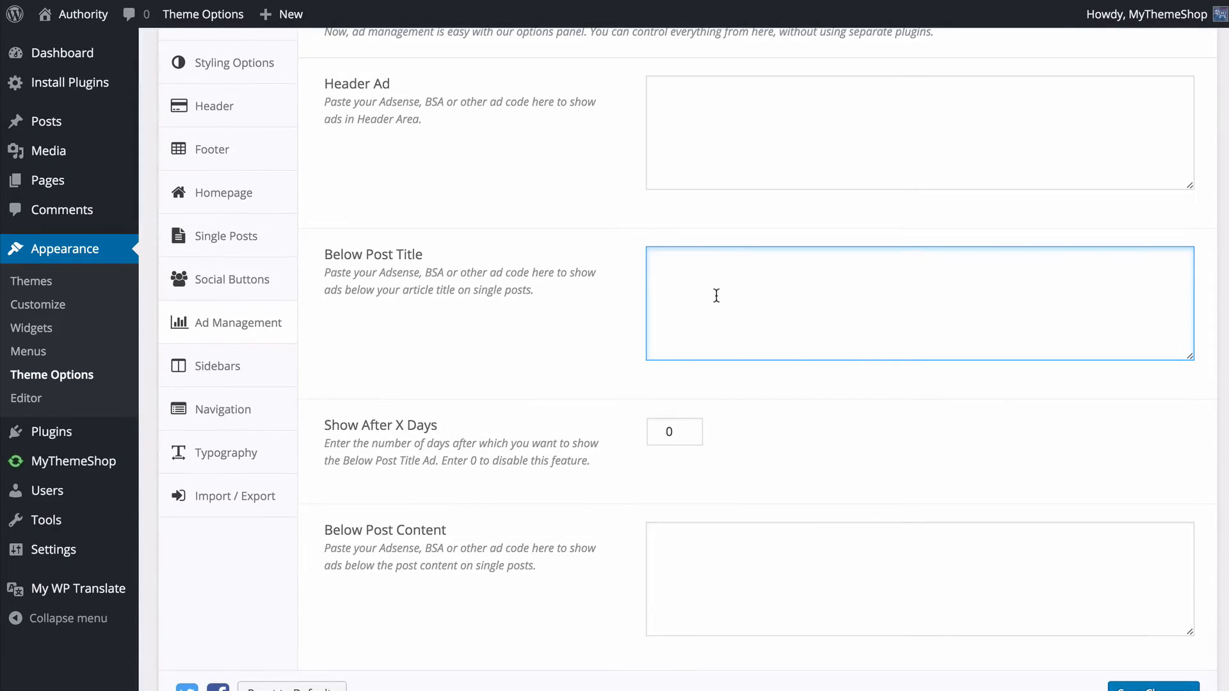
pyautogui.scroll(-2, 716, 294)
pyautogui.scroll(-3, 716, 296)
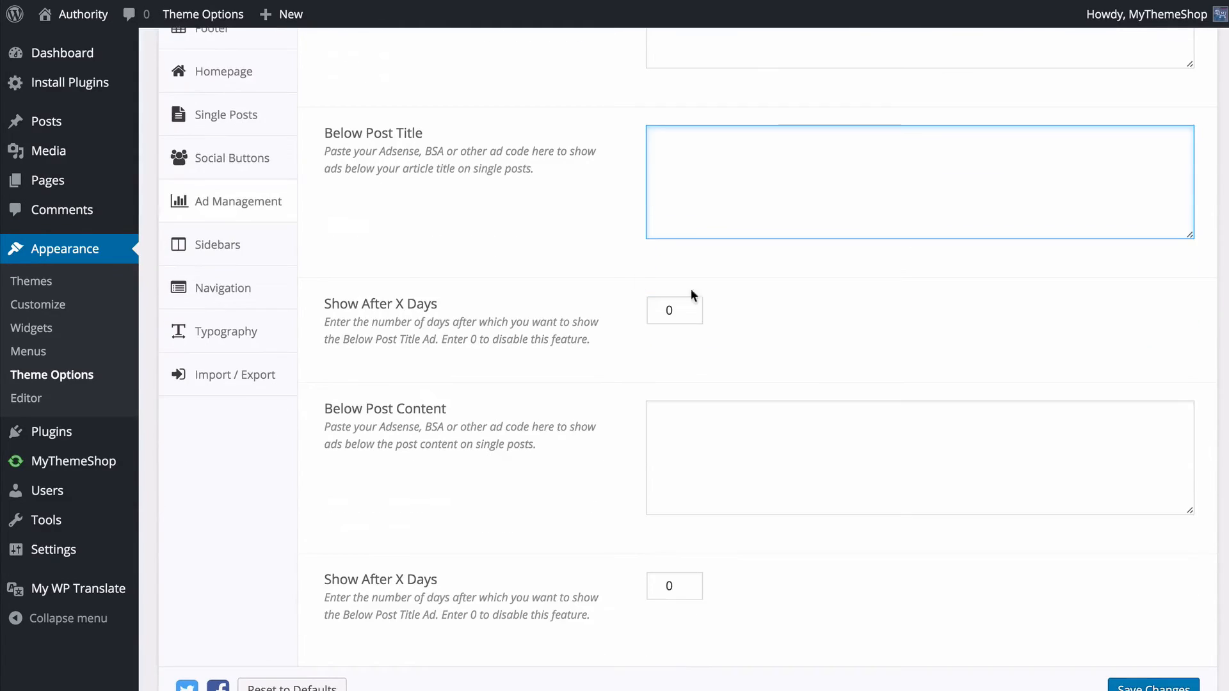
pyautogui.click(732, 448)
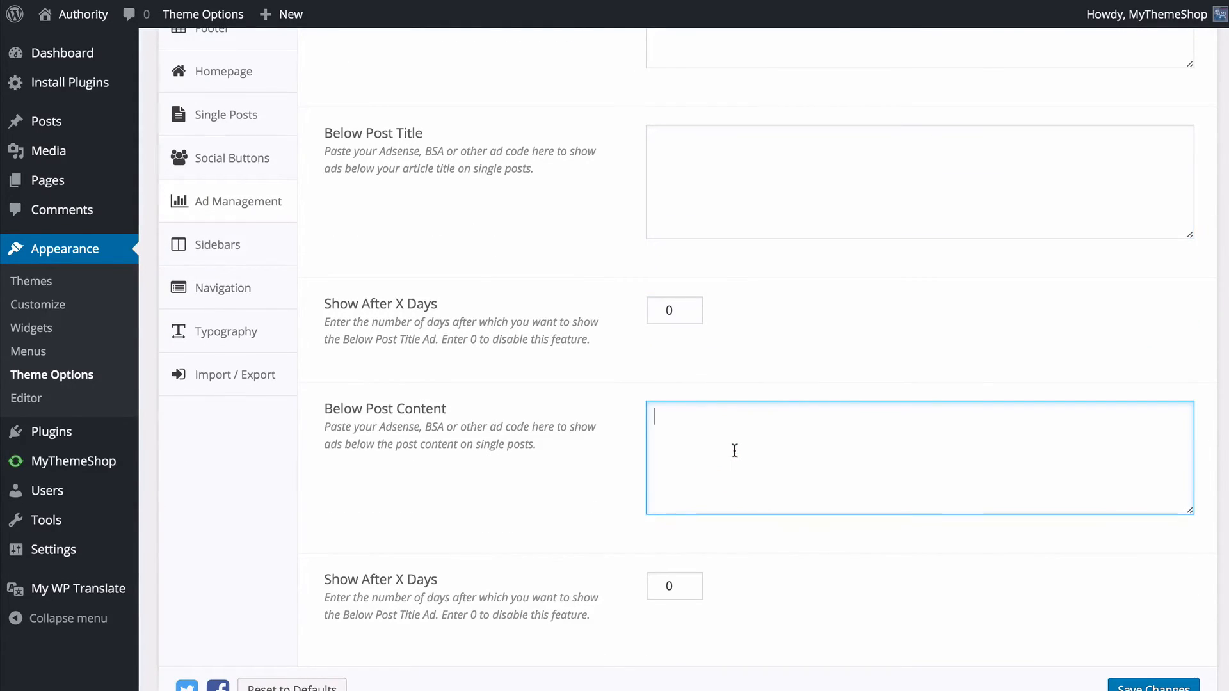
# - Try a value of 7 in Show After X Days for the Below Post Title ad
pyautogui.doubleClick(665, 311)
pyautogui.write('7')
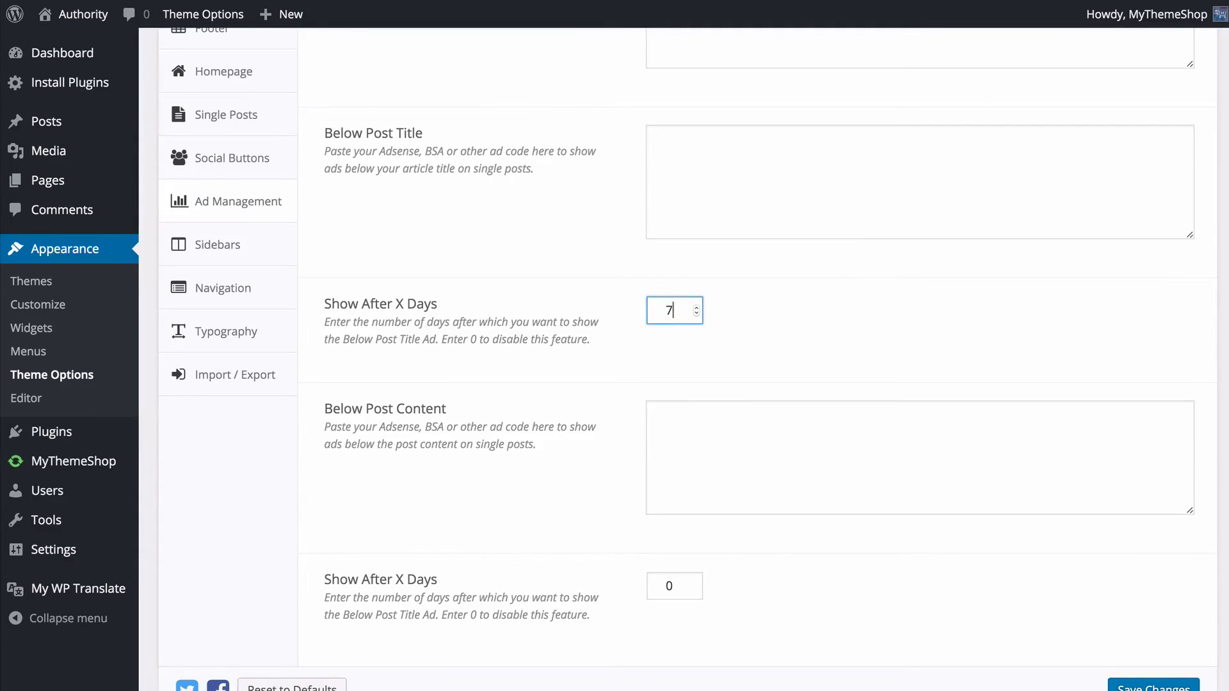
pyautogui.click(741, 327)
pyautogui.click(728, 210)
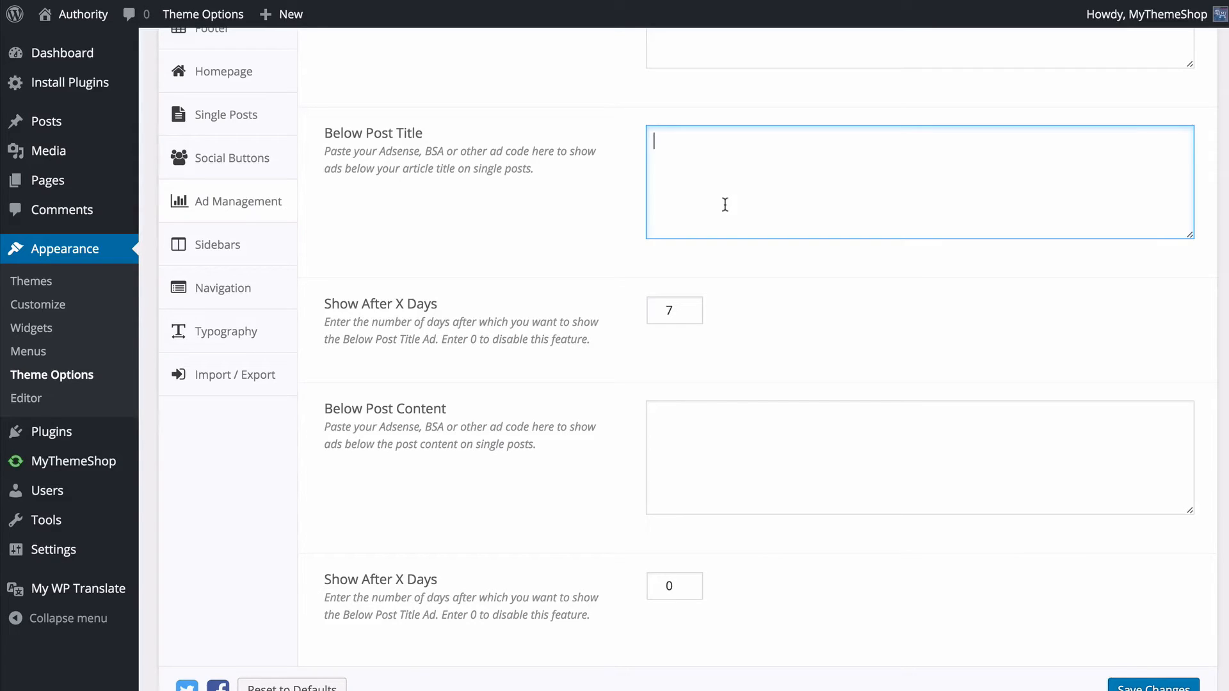
# - Return Show After X Days for the Below Post Title ad to 0 and save the Ad Management settings
pyautogui.doubleClick(679, 309)
pyautogui.write('0')
pyautogui.click(772, 310)
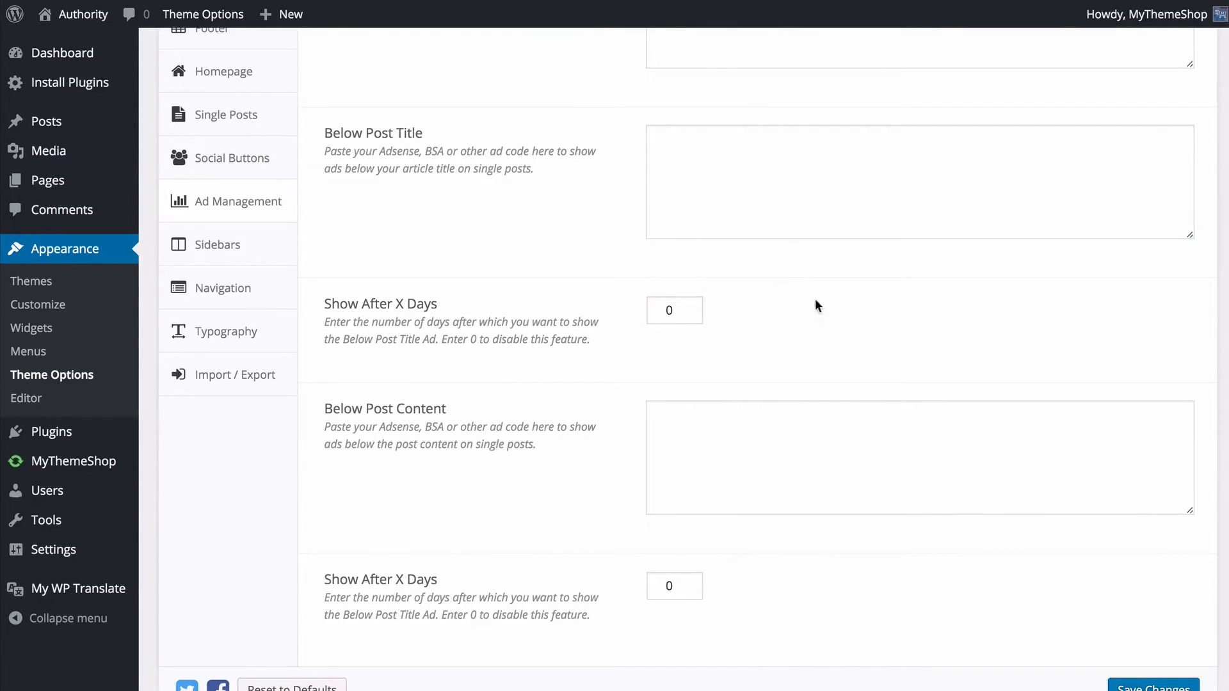
pyautogui.scroll(-1, 715, 306)
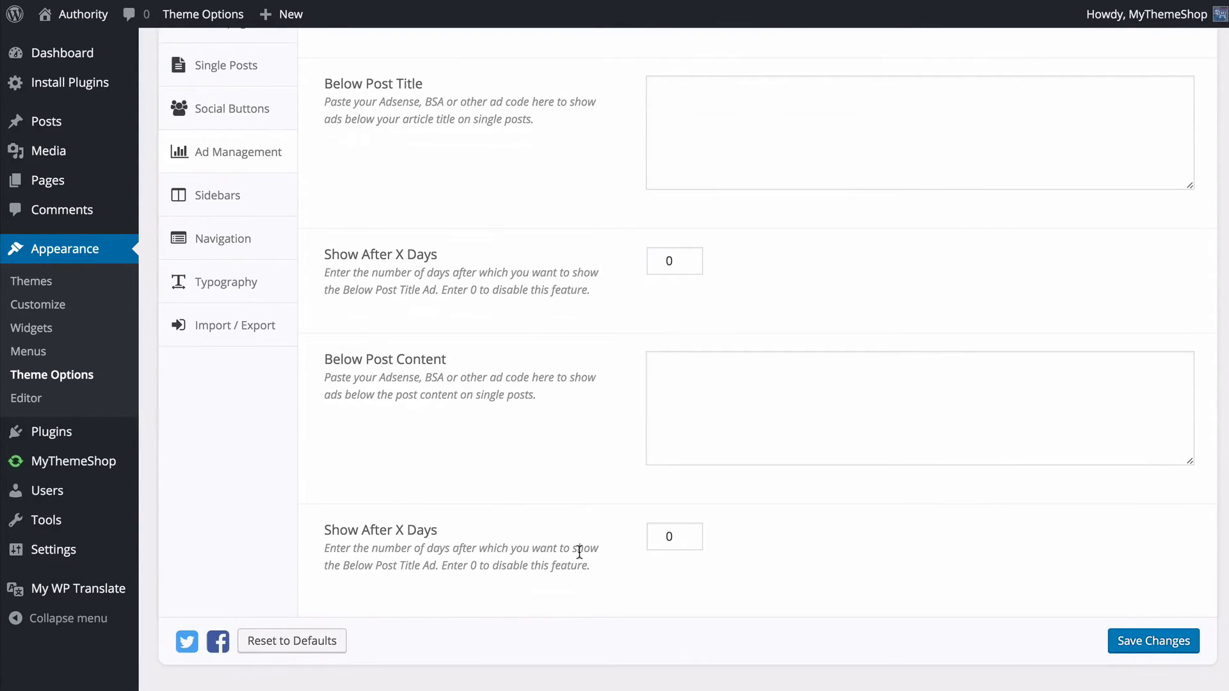
pyautogui.click(1158, 642)
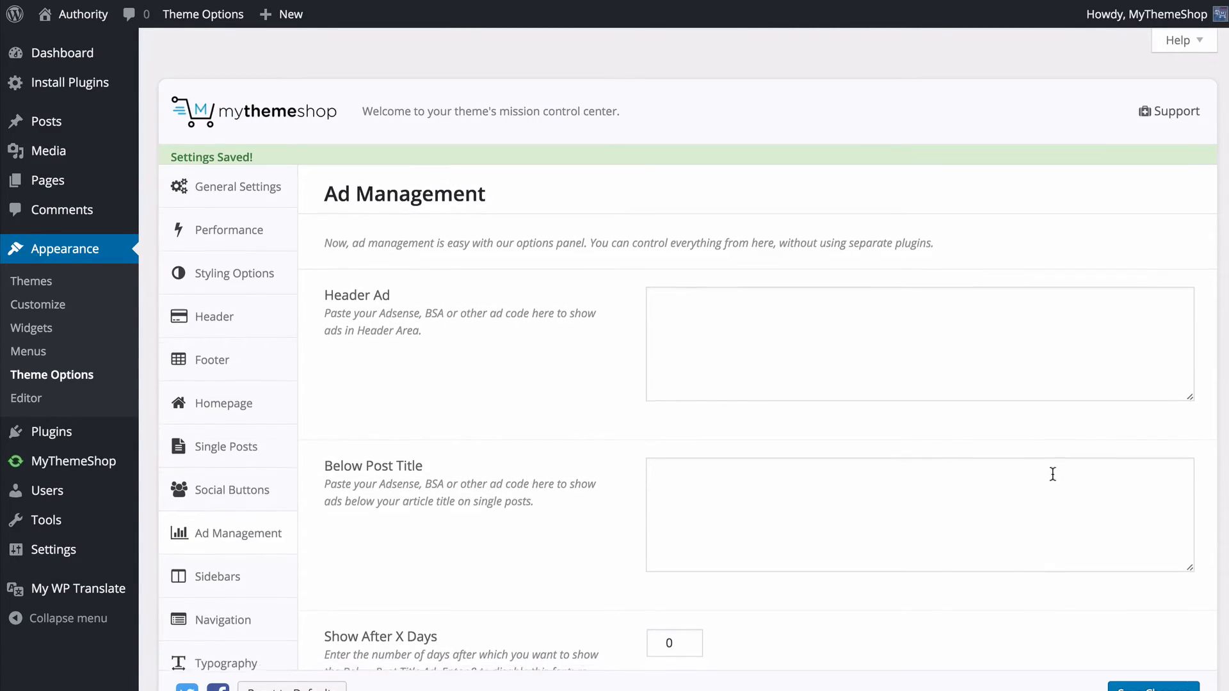
# - Open the Sidebars settings and add a new custom sidebar
pyautogui.click(258, 560)
pyautogui.scroll(-1, 254, 561)
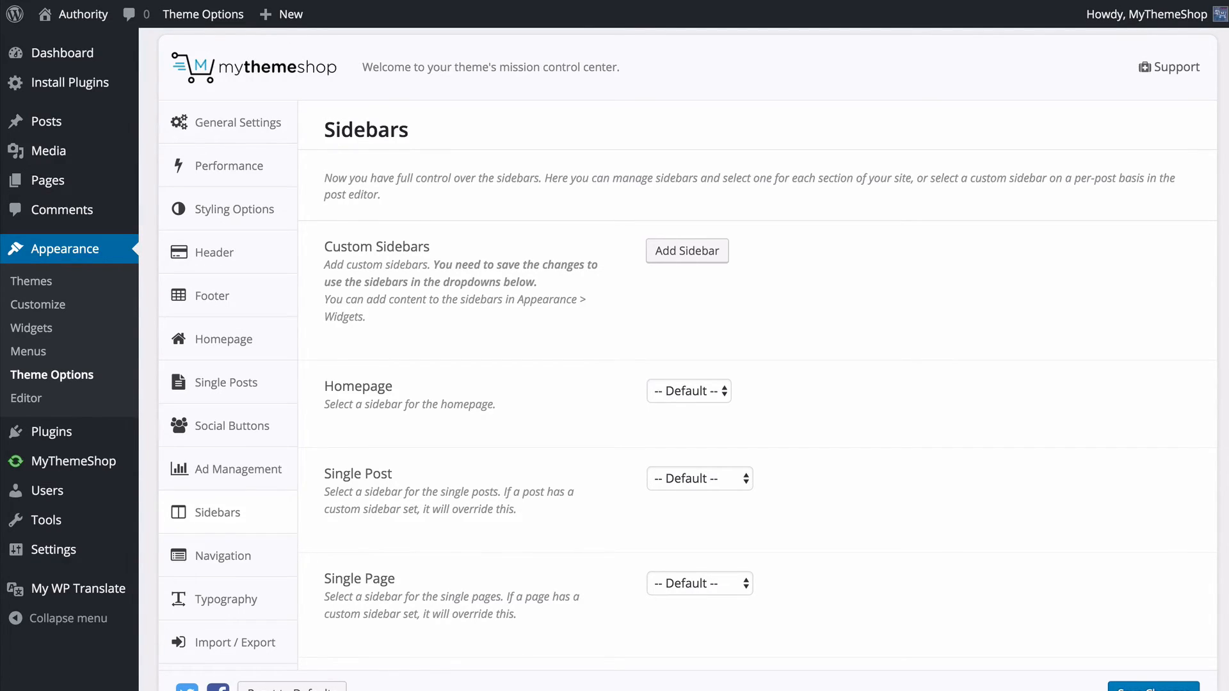
pyautogui.scroll(-1, 688, 352)
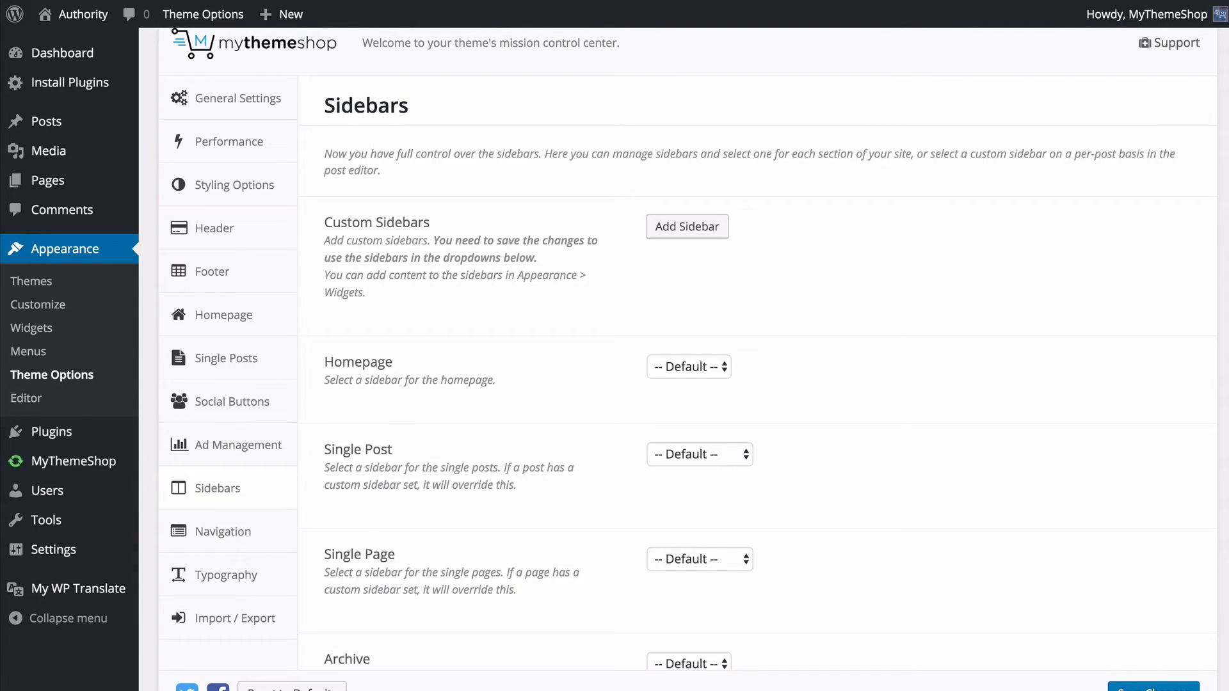
pyautogui.scroll(-3, 1182, 492)
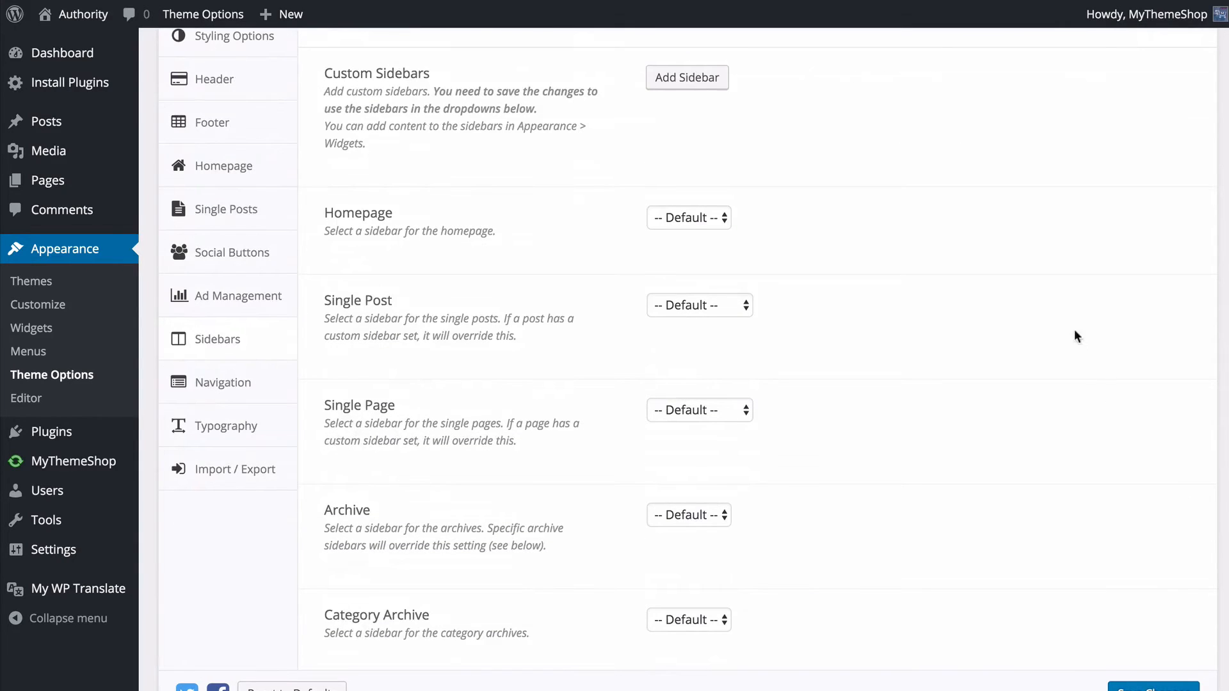
pyautogui.click(695, 79)
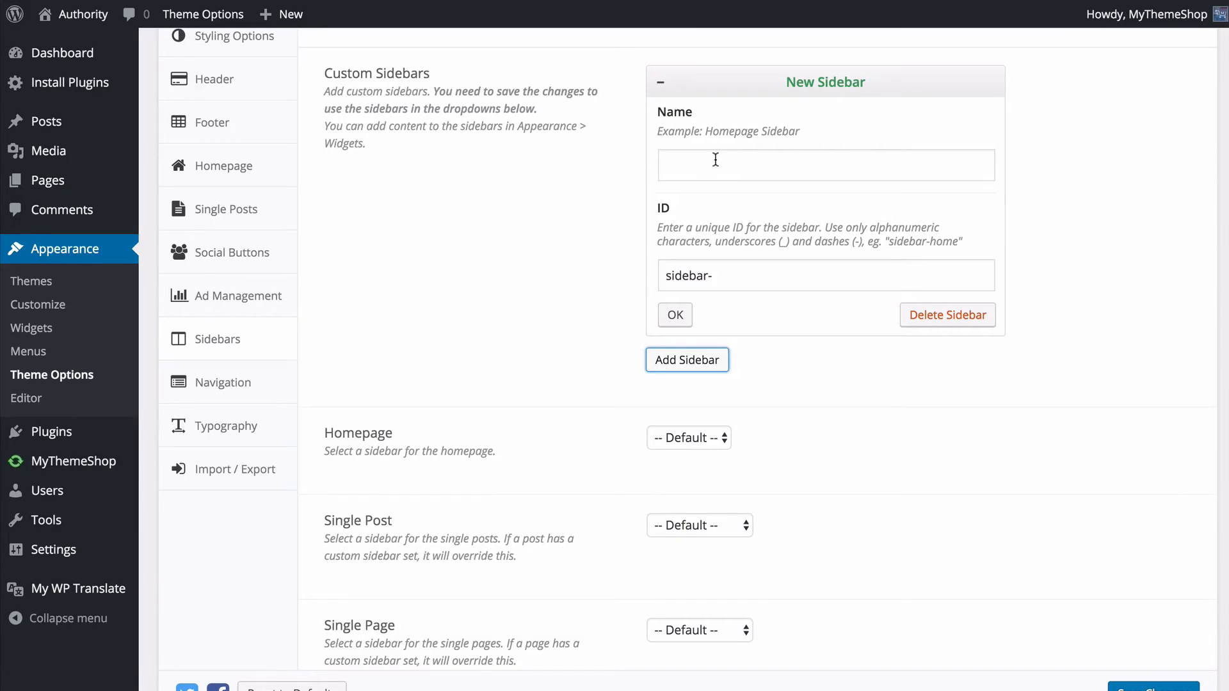
# - Name the new custom sidebar Search Sidebar, give it the ID sidebar-search, and save the settings
pyautogui.click(715, 160)
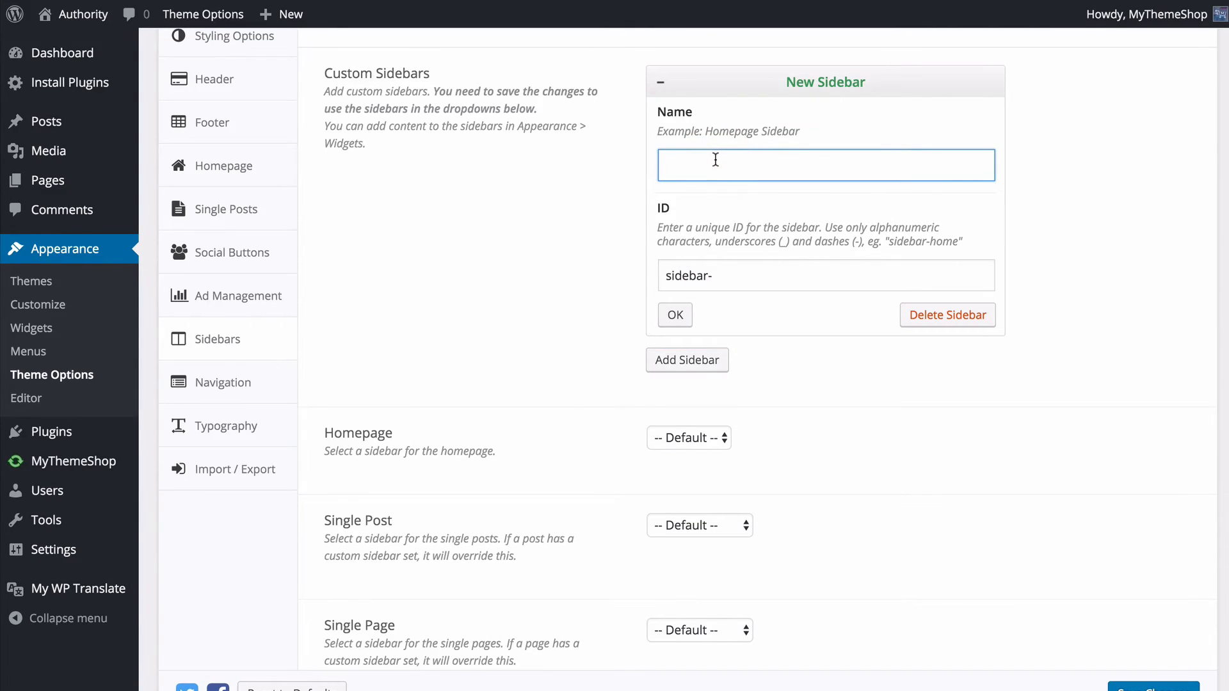
pyautogui.write('Search Sidebar')
pyautogui.press('Tab')
pyautogui.press('End')
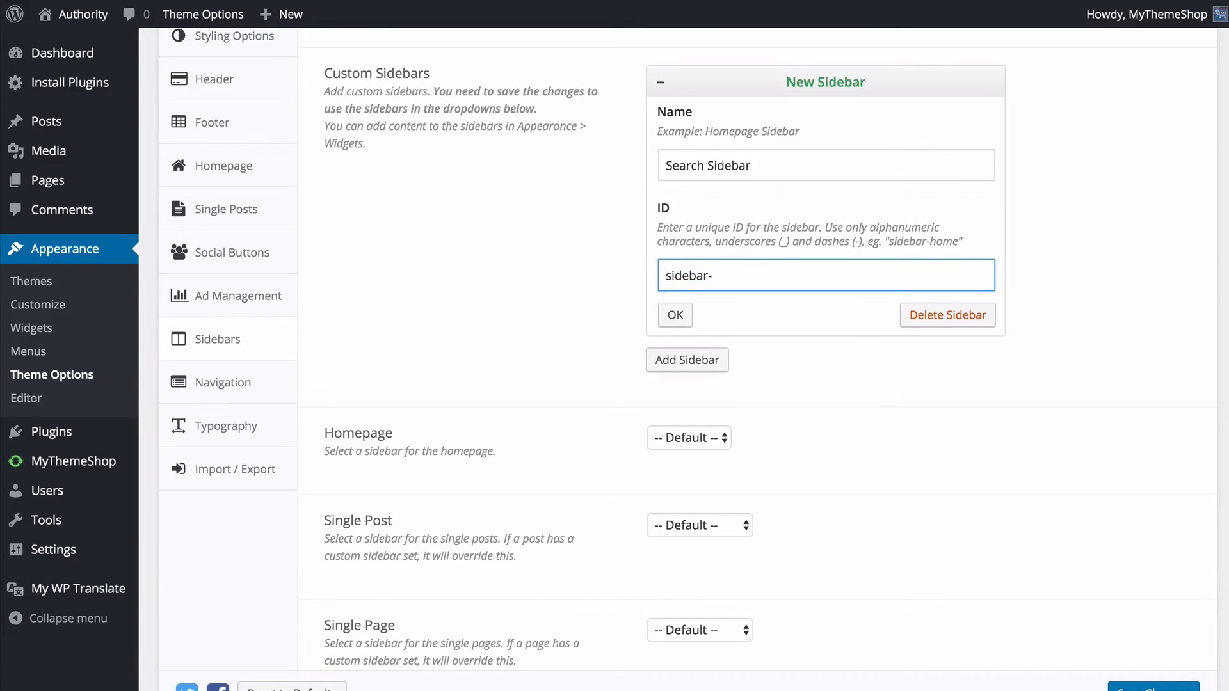
pyautogui.write('search')
pyautogui.click(675, 315)
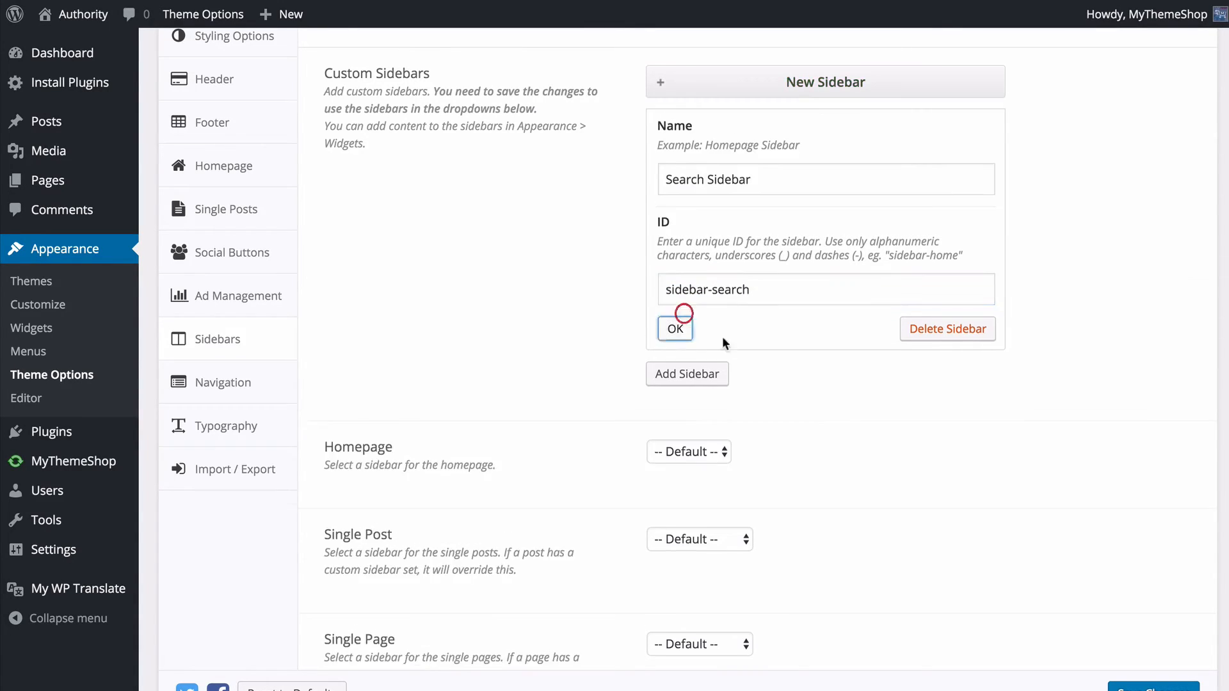
pyautogui.click(1164, 680)
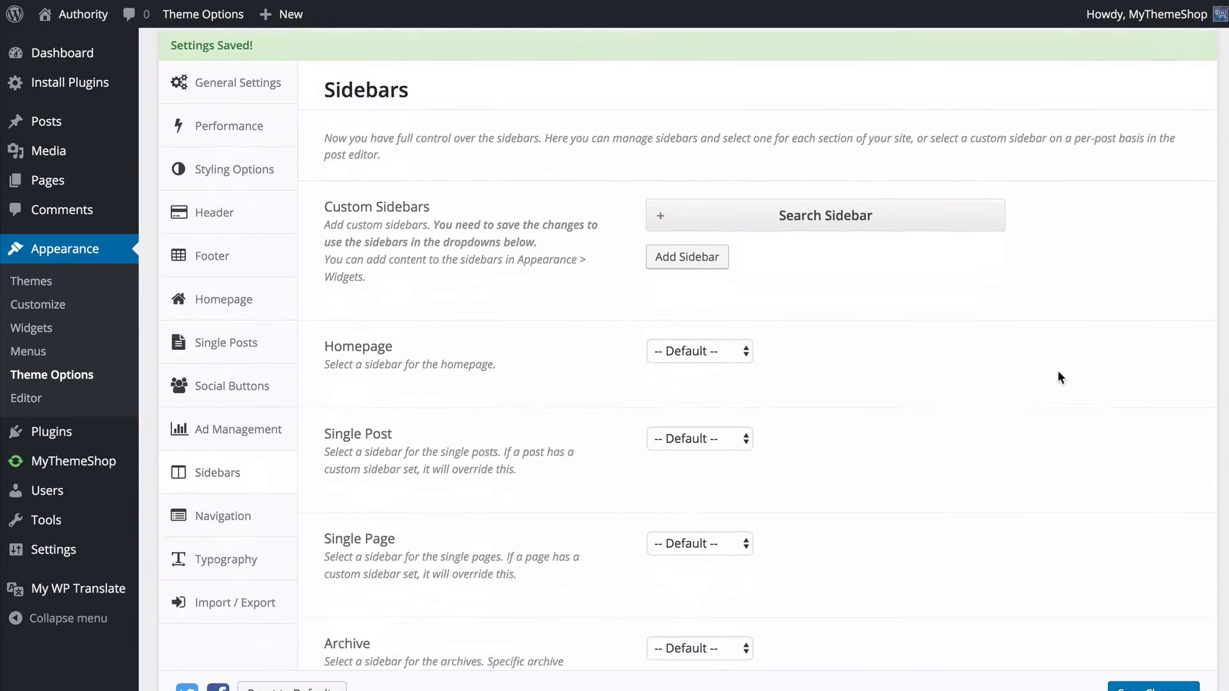
# - Examine the sidebar assignments for the homepage, posts, pages, archives, search, 404 and shop sections, including the choices offered for Single Post
pyautogui.scroll(-3, 591, 240)
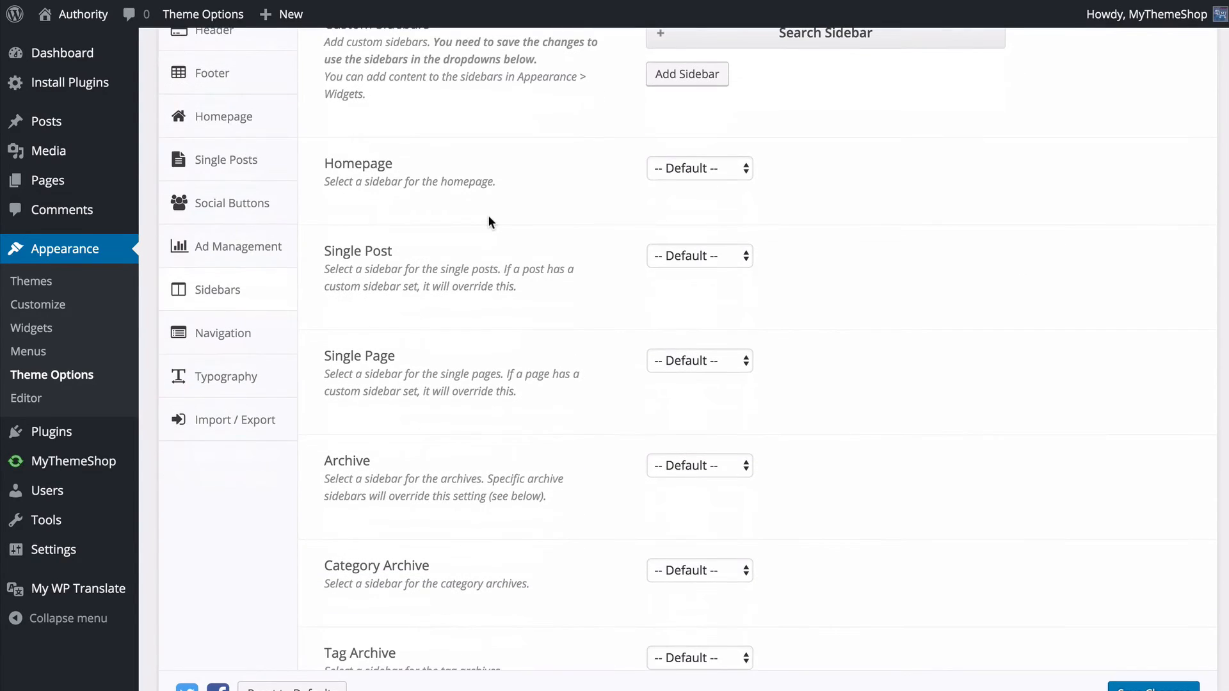
pyautogui.scroll(-1, 484, 206)
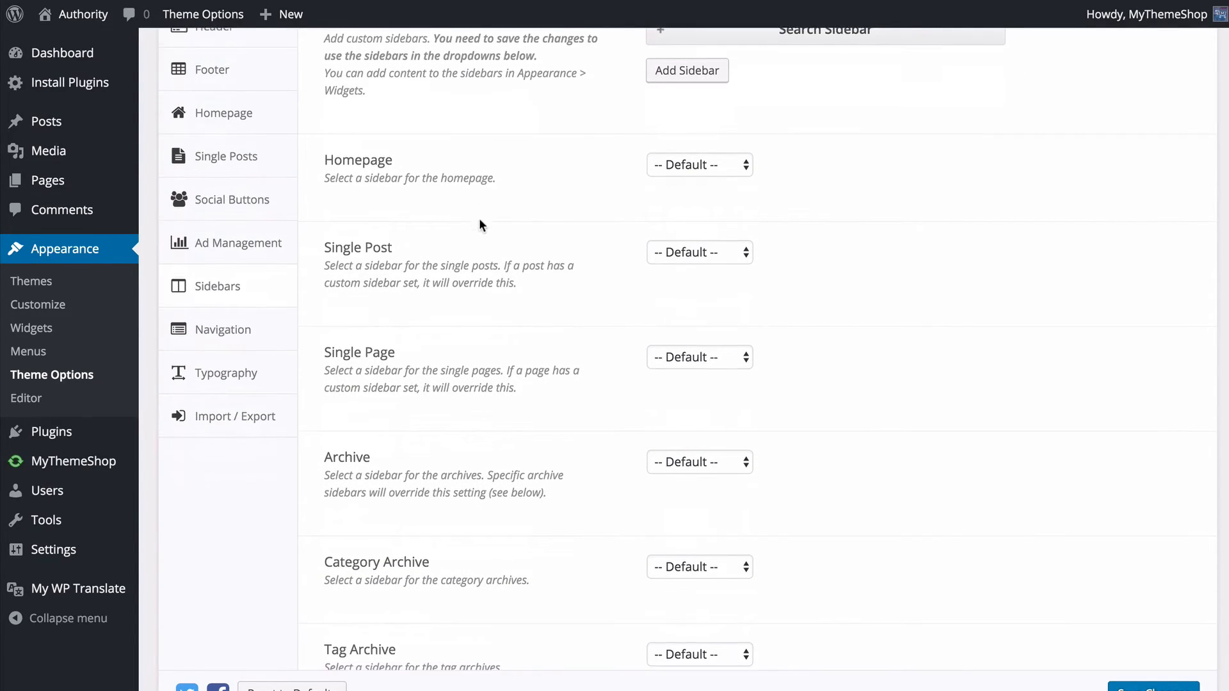
pyautogui.scroll(-3, 417, 215)
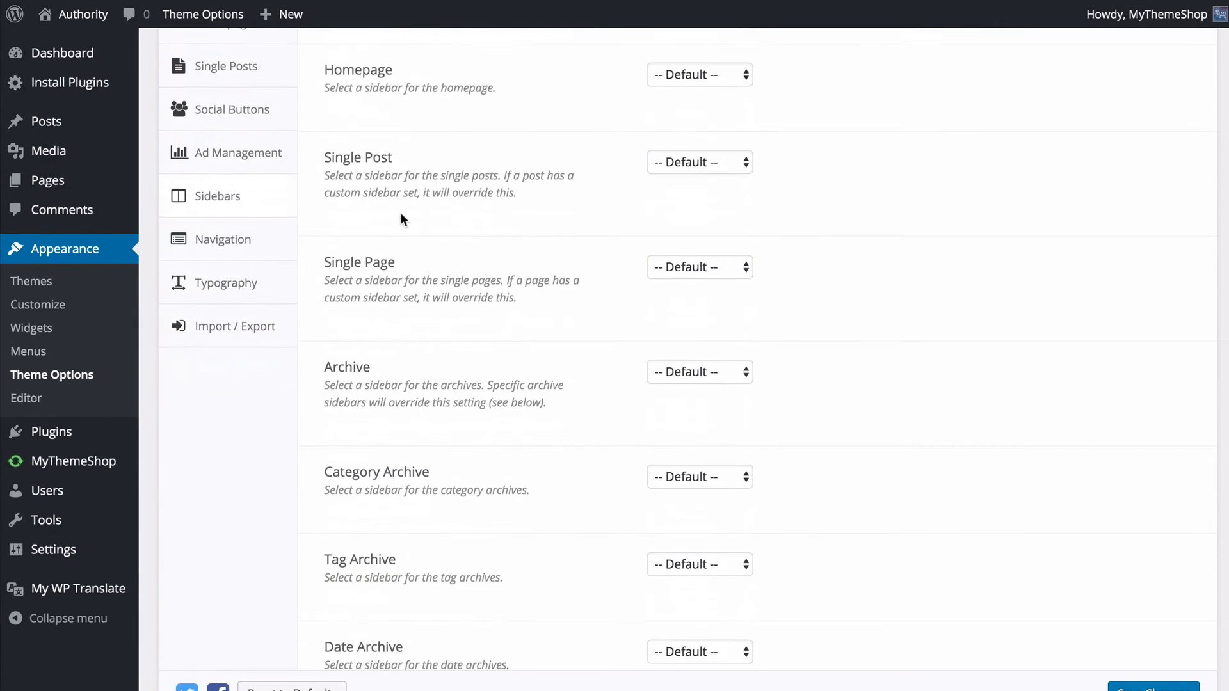
pyautogui.scroll(-5, 420, 286)
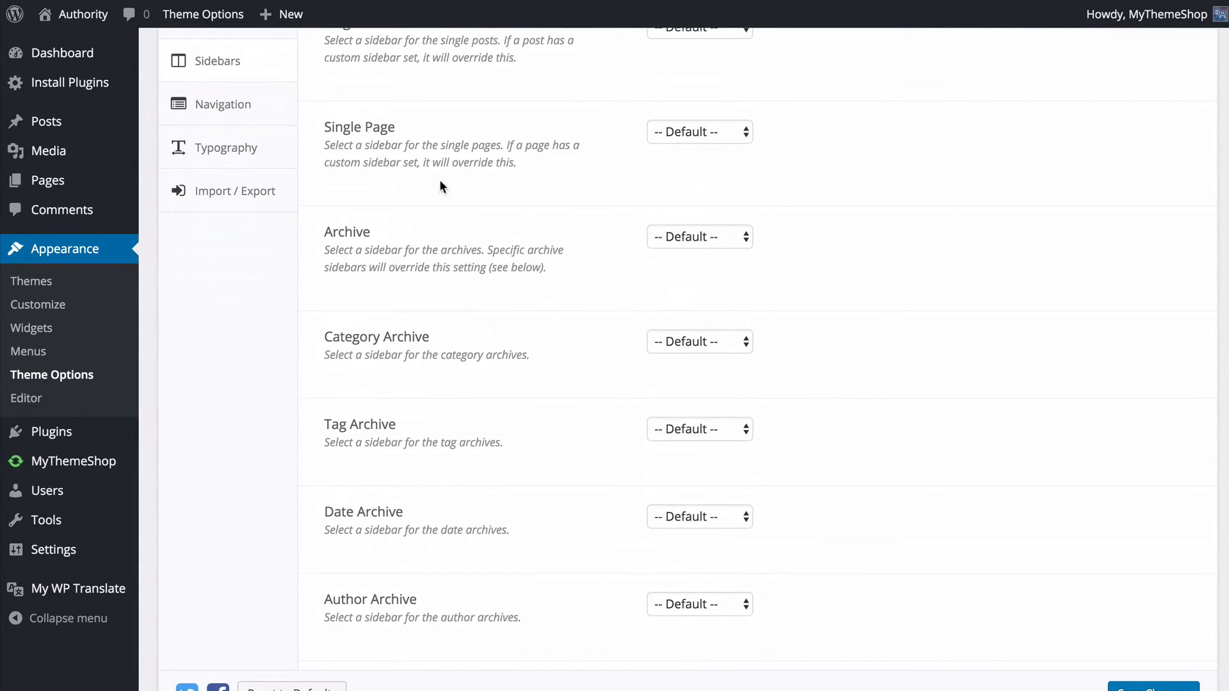
pyautogui.scroll(-3, 442, 301)
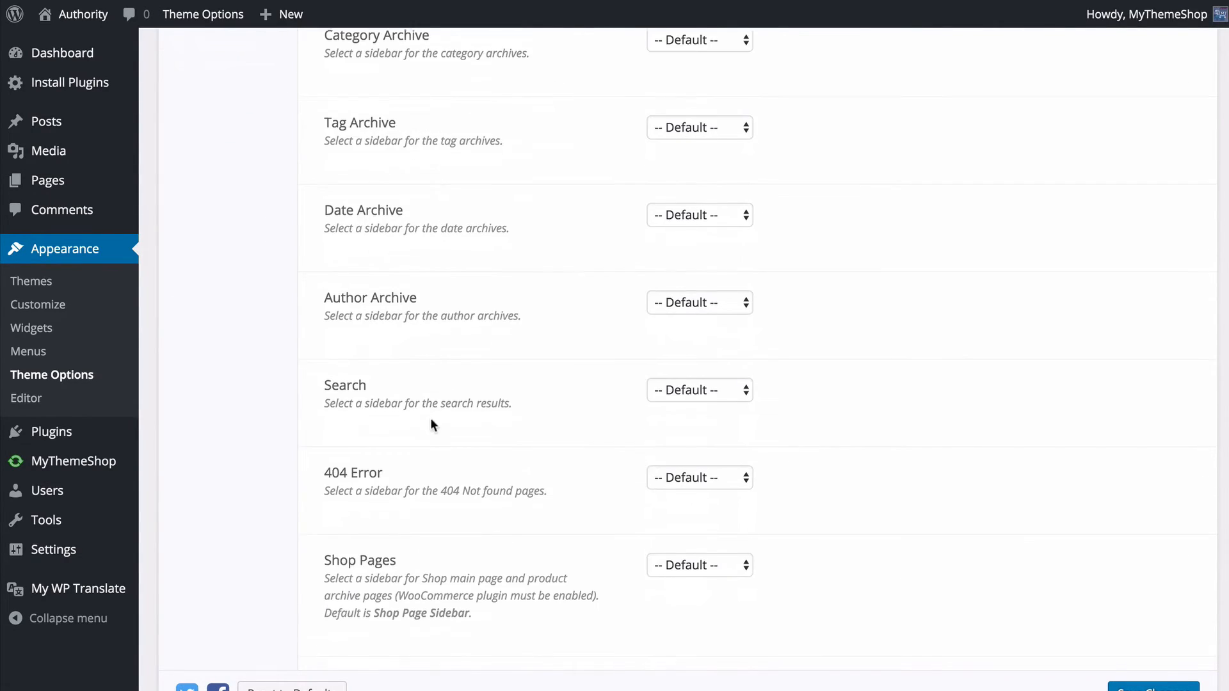
pyautogui.scroll(-1, 429, 422)
pyautogui.scroll(-3, 405, 454)
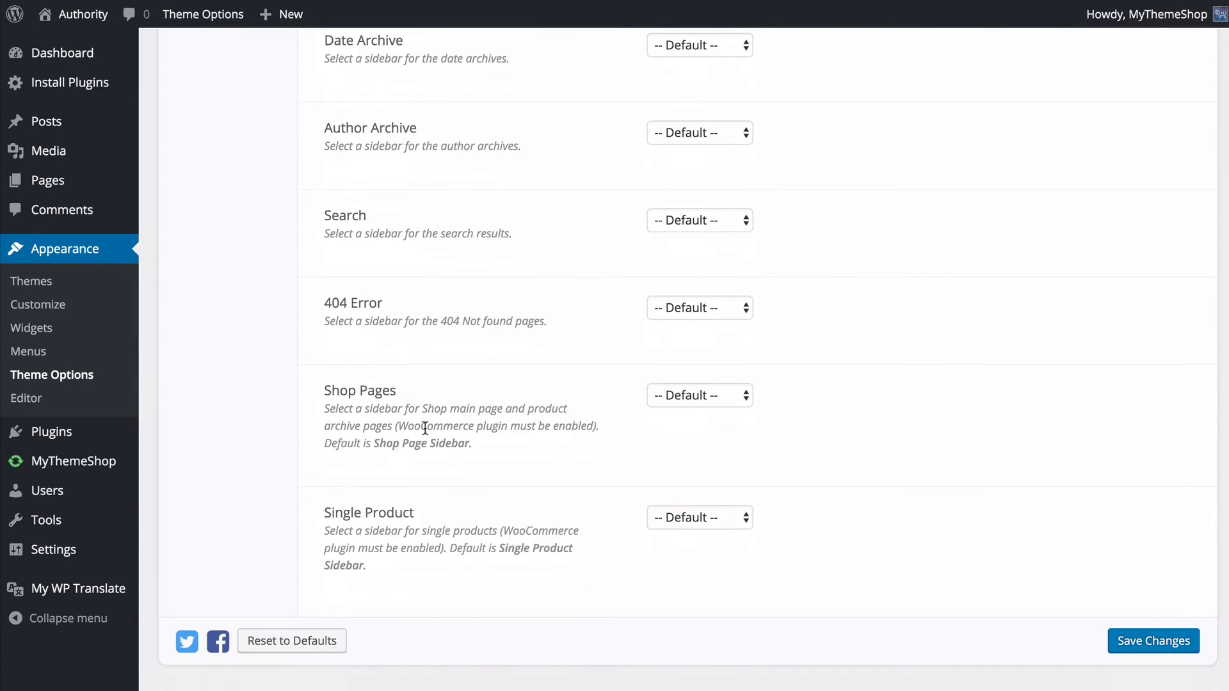
pyautogui.scroll(2, 448, 416)
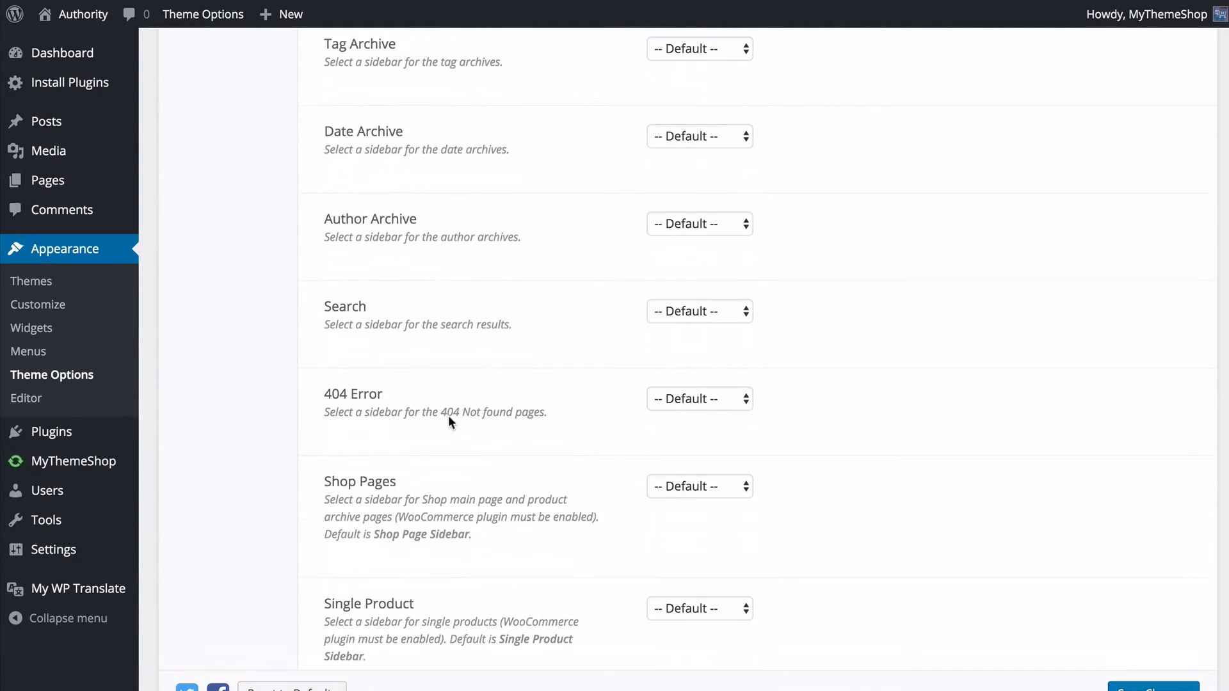
pyautogui.scroll(10, 480, 314)
pyautogui.scroll(3, 483, 313)
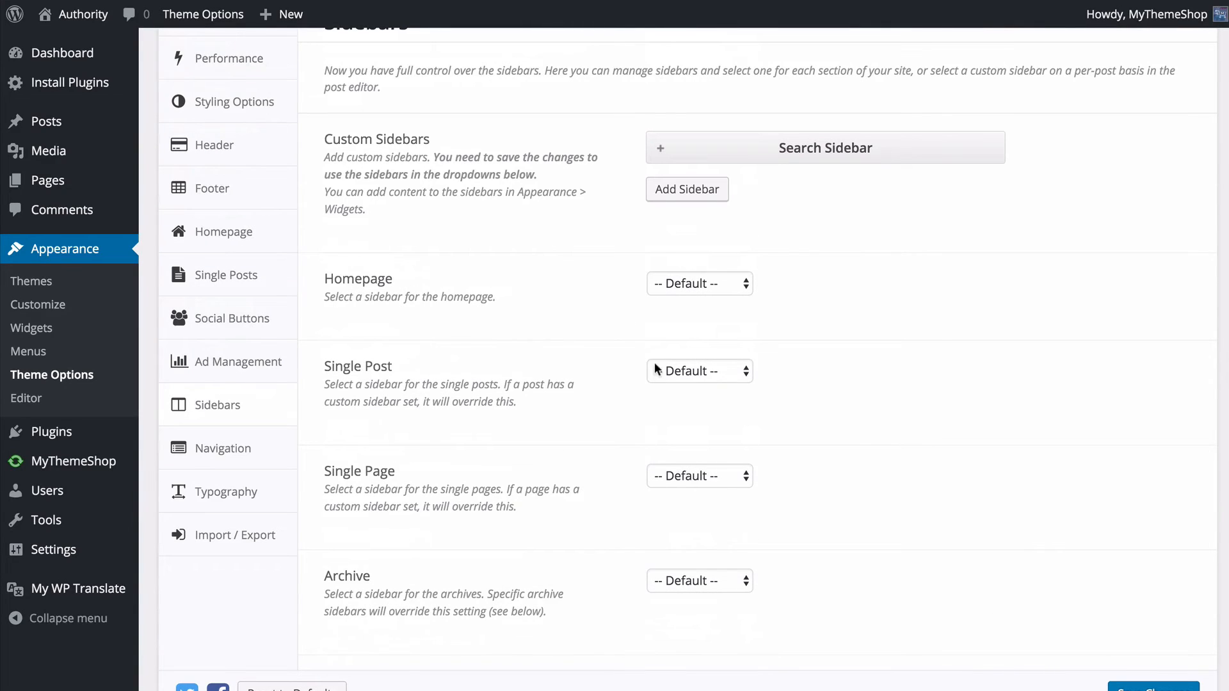
pyautogui.click(697, 371)
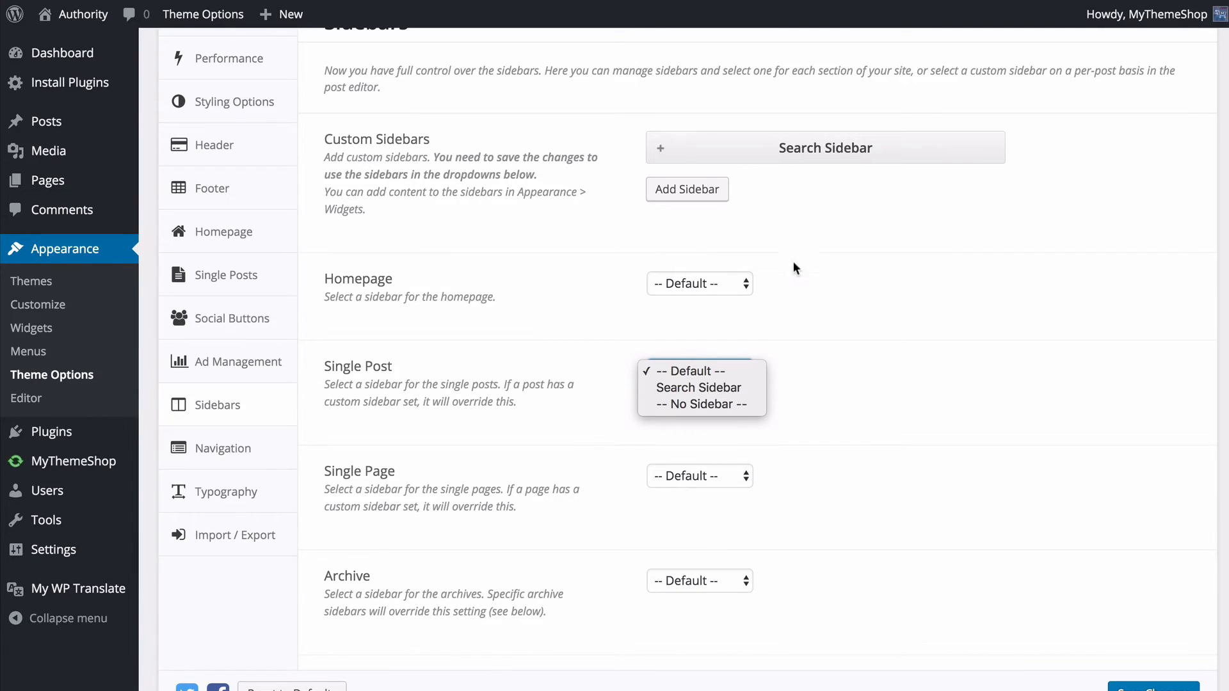
pyautogui.click(807, 292)
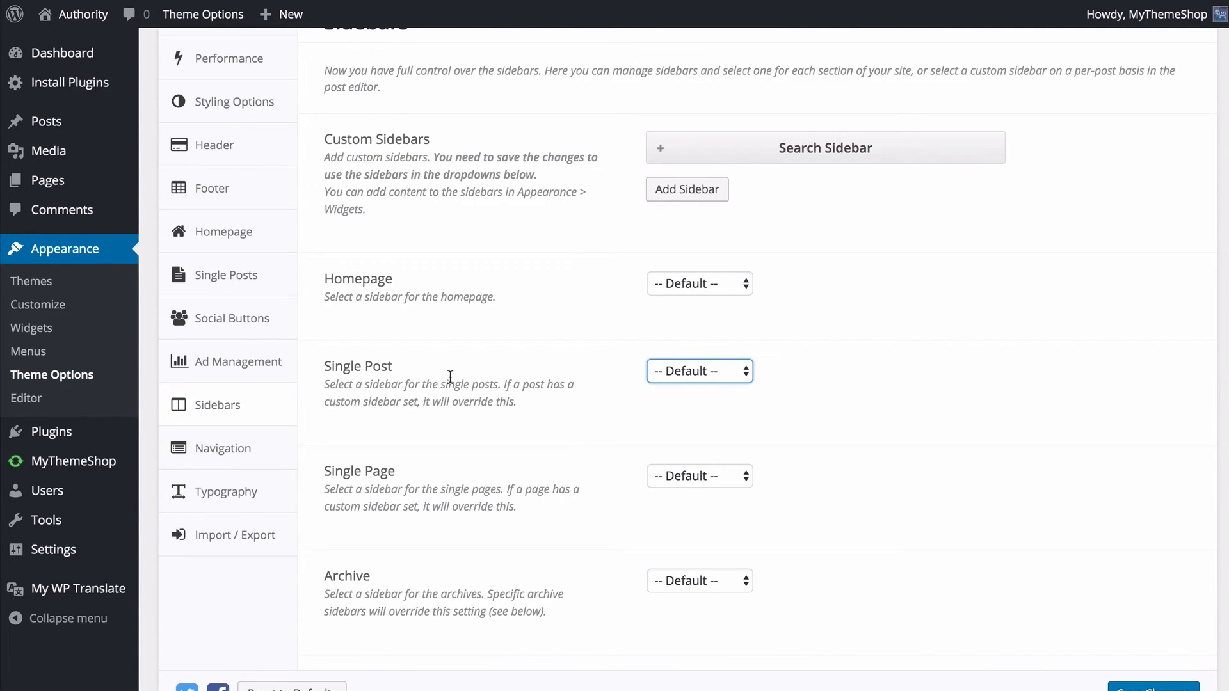
pyautogui.click(563, 490)
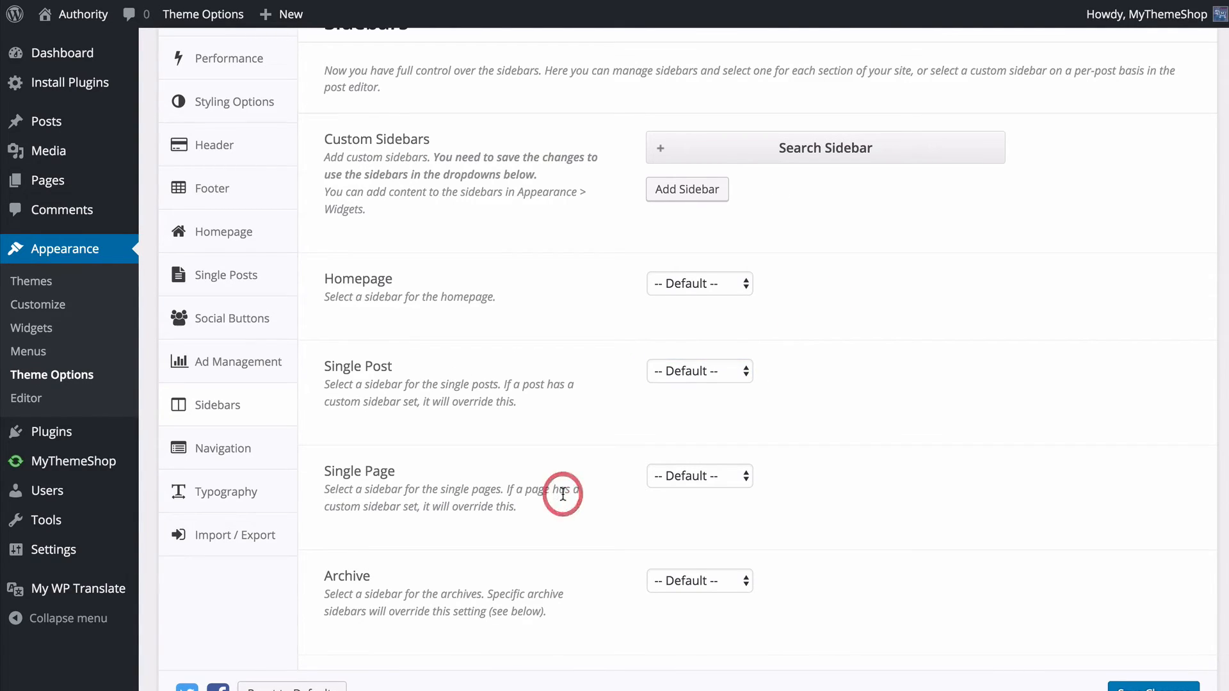
# - Assign Search Sidebar to the search results and save the Sidebars settings
pyautogui.scroll(-10, 563, 488)
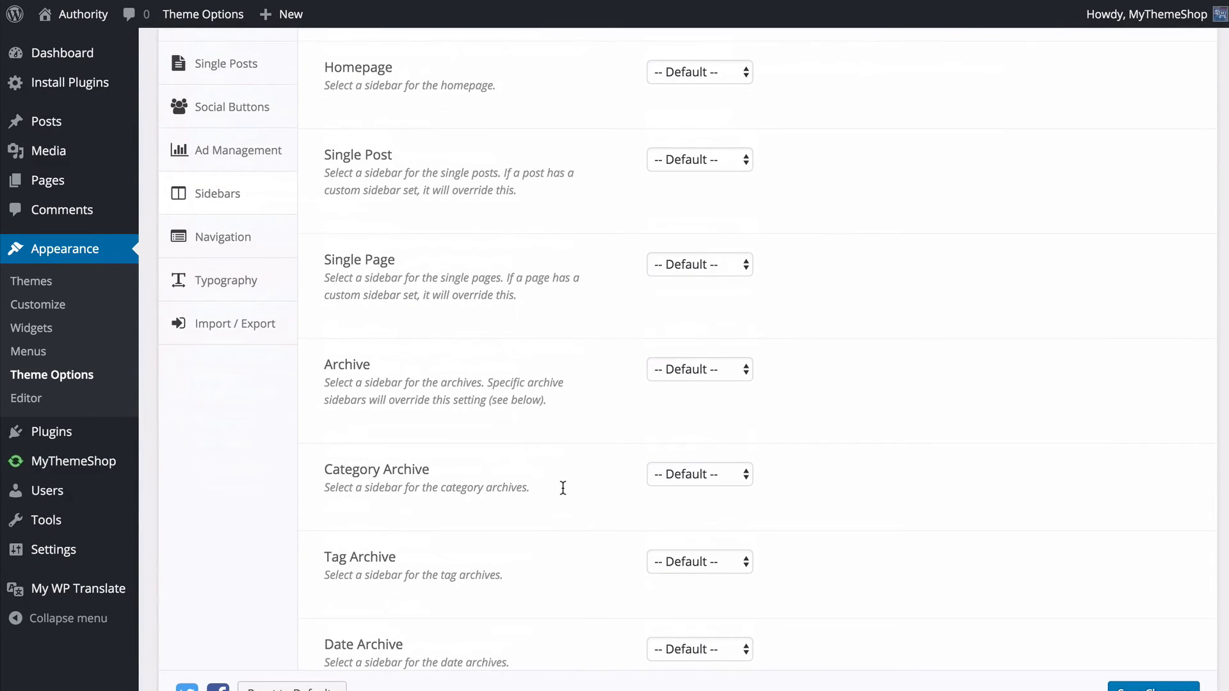
pyautogui.scroll(-2, 563, 489)
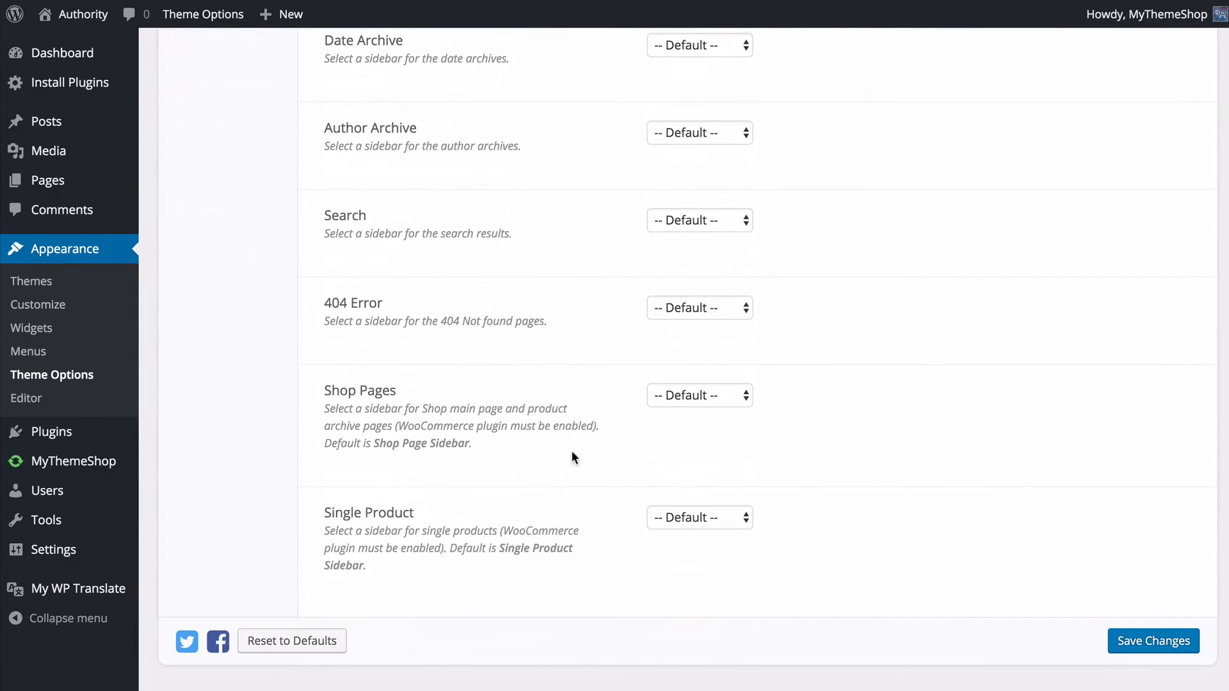
pyautogui.click(696, 219)
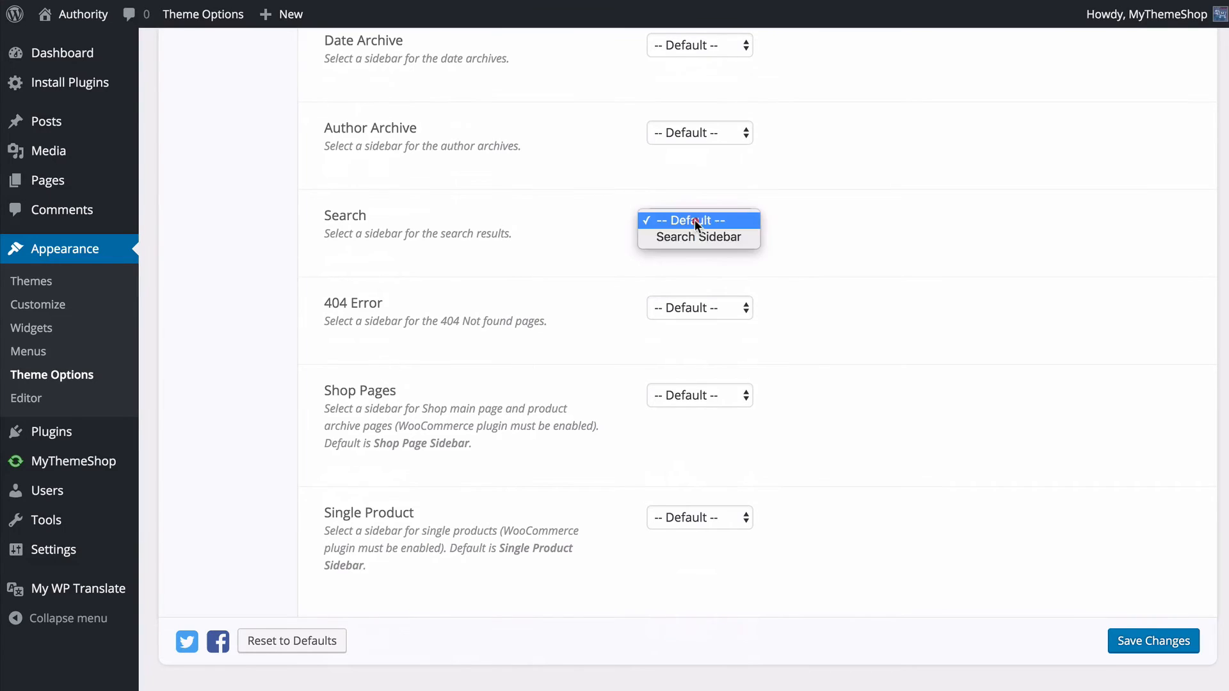
pyautogui.click(697, 238)
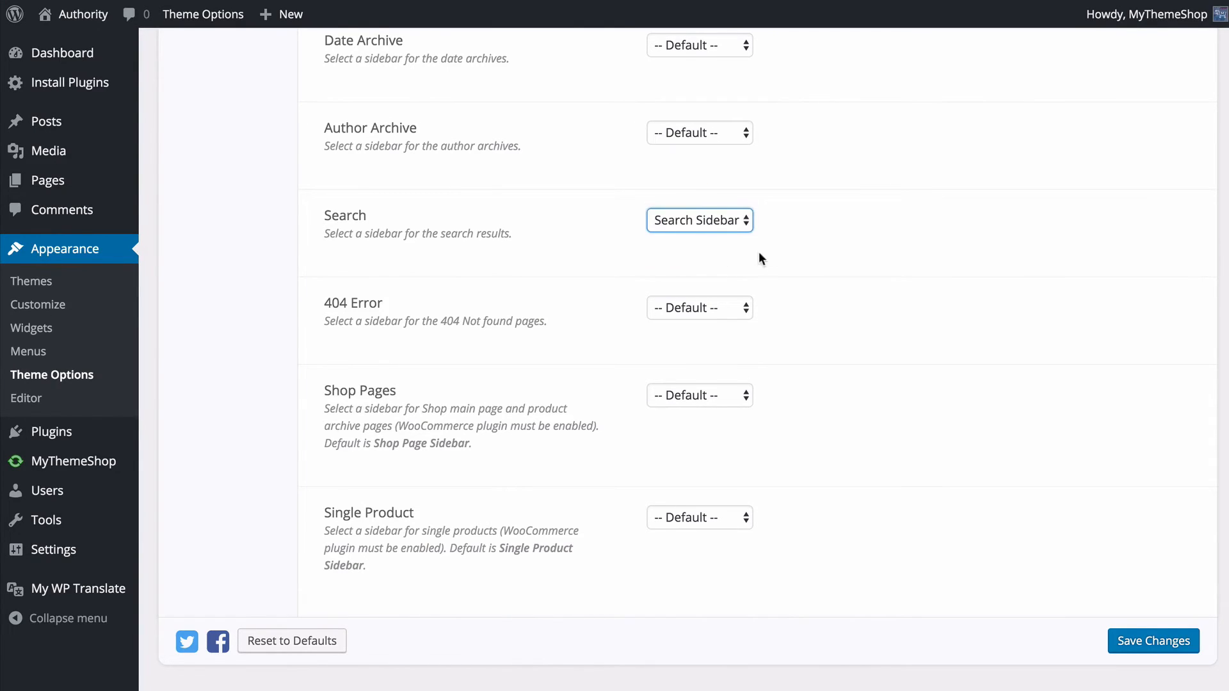
pyautogui.click(1152, 641)
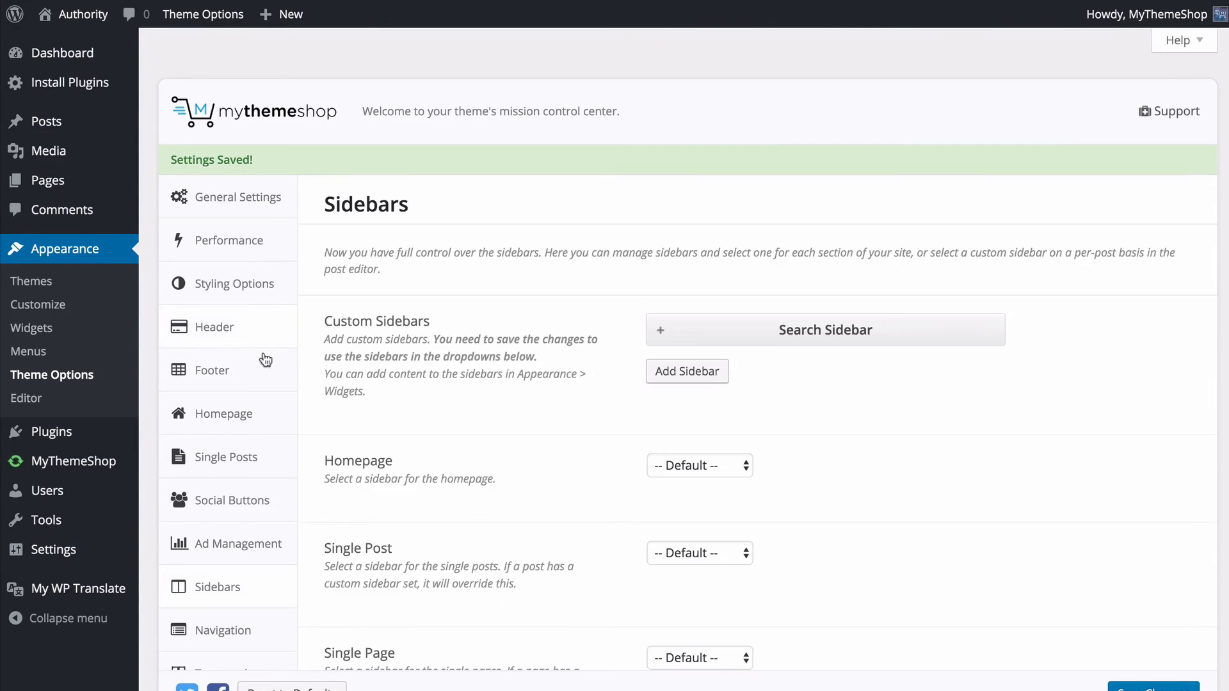
# - Open the Widgets page and move the Tag Cloud widget from the default Sidebar into Search Sidebar
pyautogui.click(50, 339)
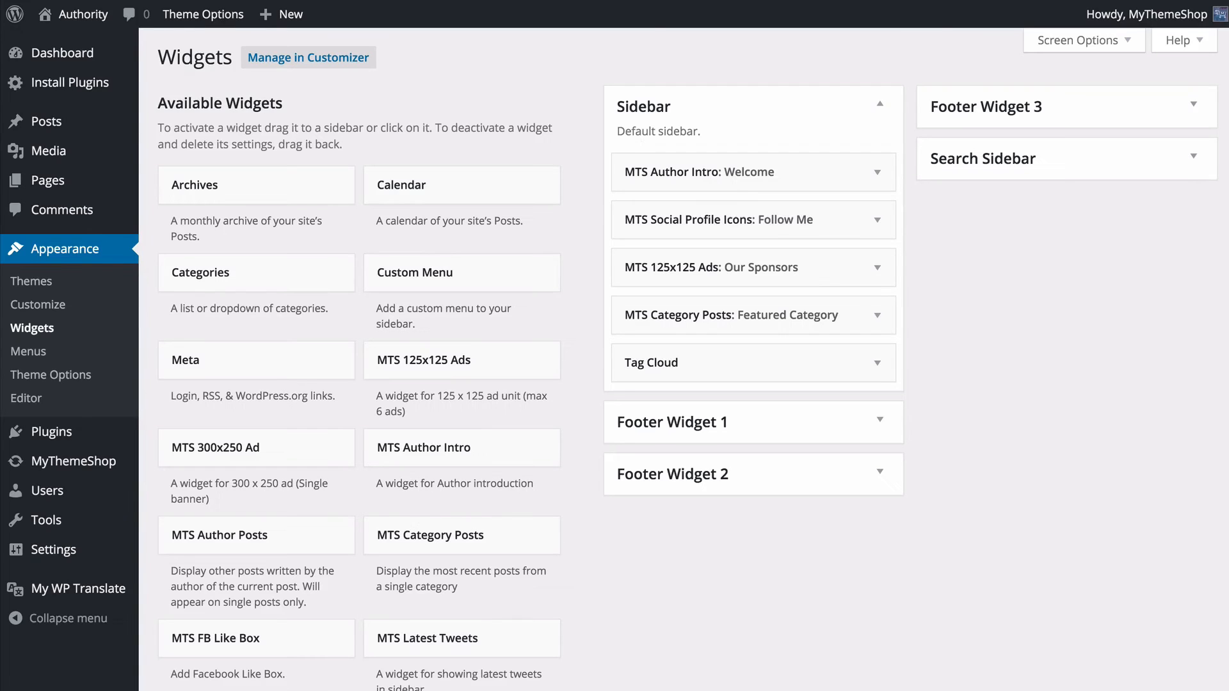
pyautogui.click(973, 168)
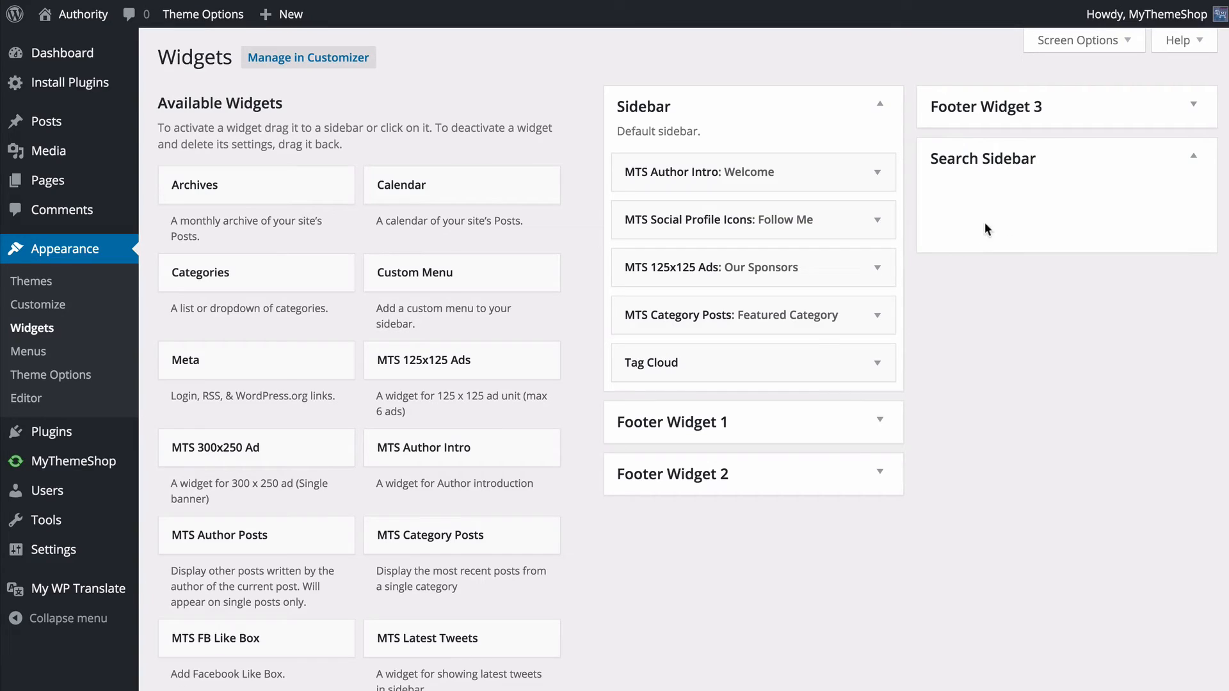
pyautogui.moveTo(662, 365); pyautogui.dragTo(958, 212)
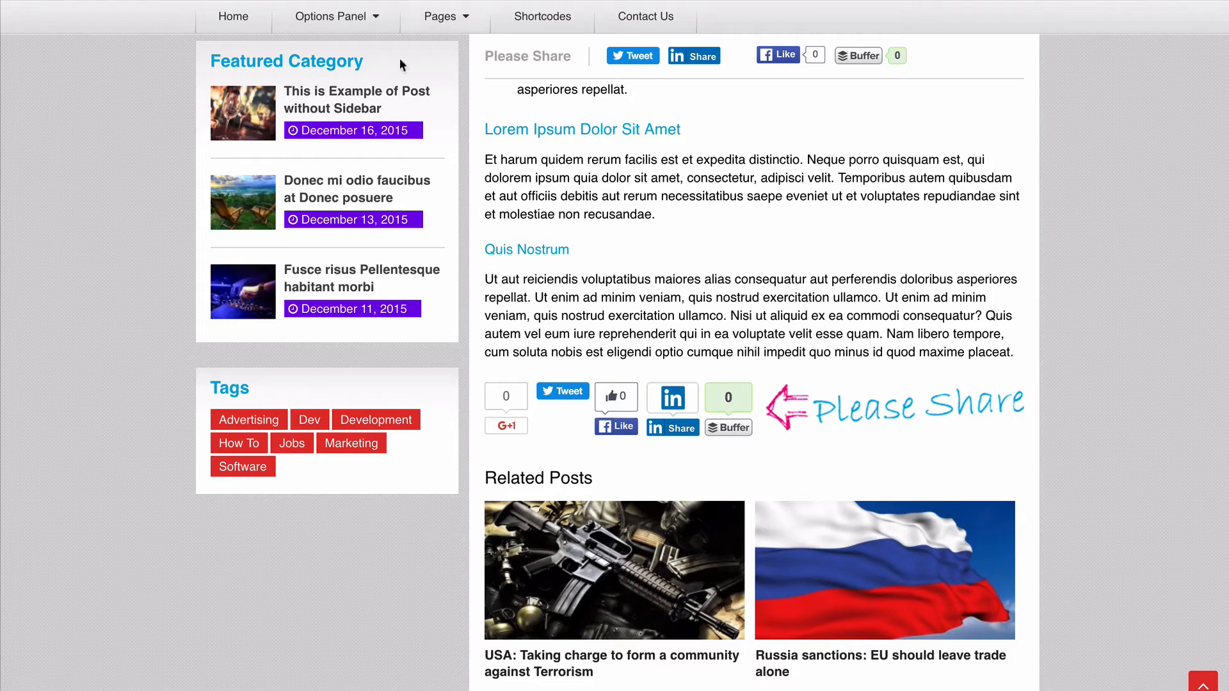
# - Switch to the live post, reload it, and look over its sidebar widgets
pyautogui.scroll(10, 425, 118)
pyautogui.press('super+r')
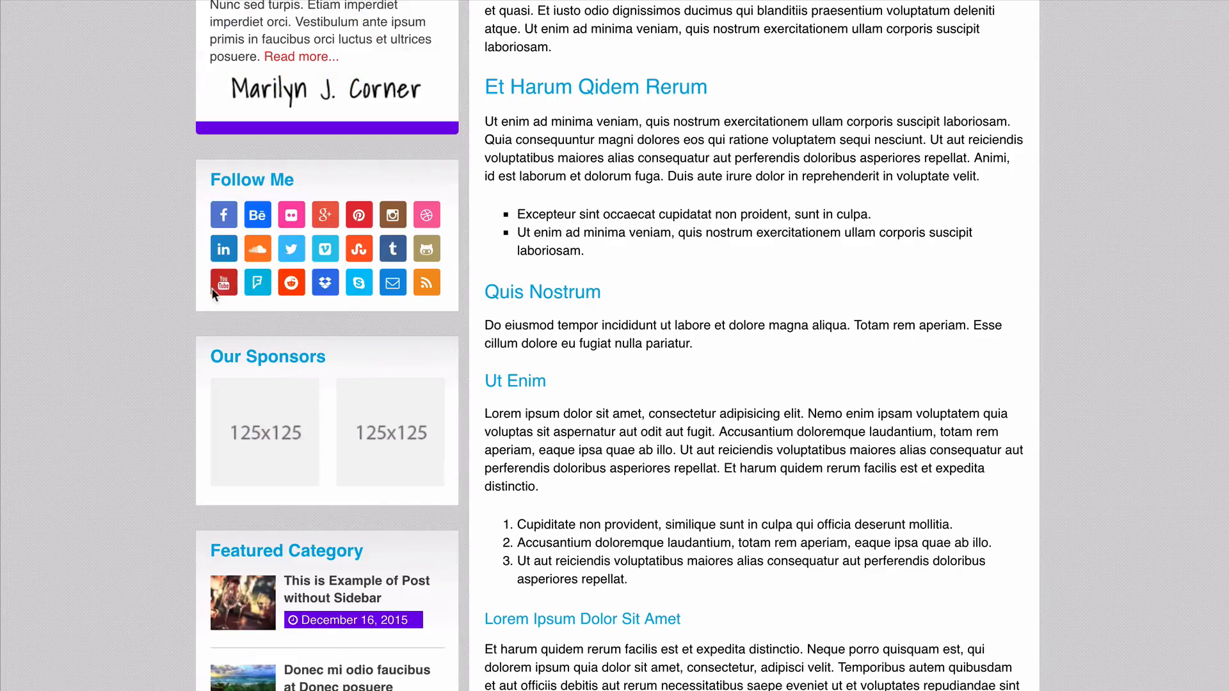
pyautogui.scroll(-7, 117, 466)
pyautogui.scroll(13, 228, 460)
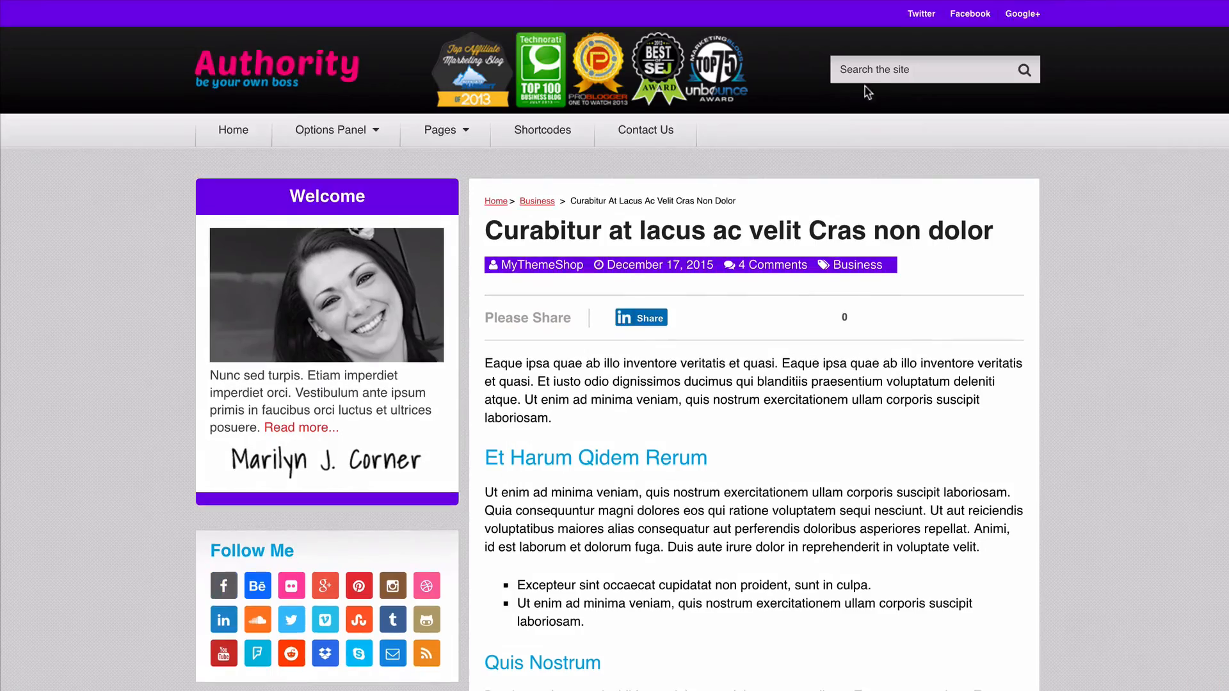
# - Search the live site for "lacus" to check the sidebar on the search results page
pyautogui.click(872, 71)
pyautogui.write('lacus')
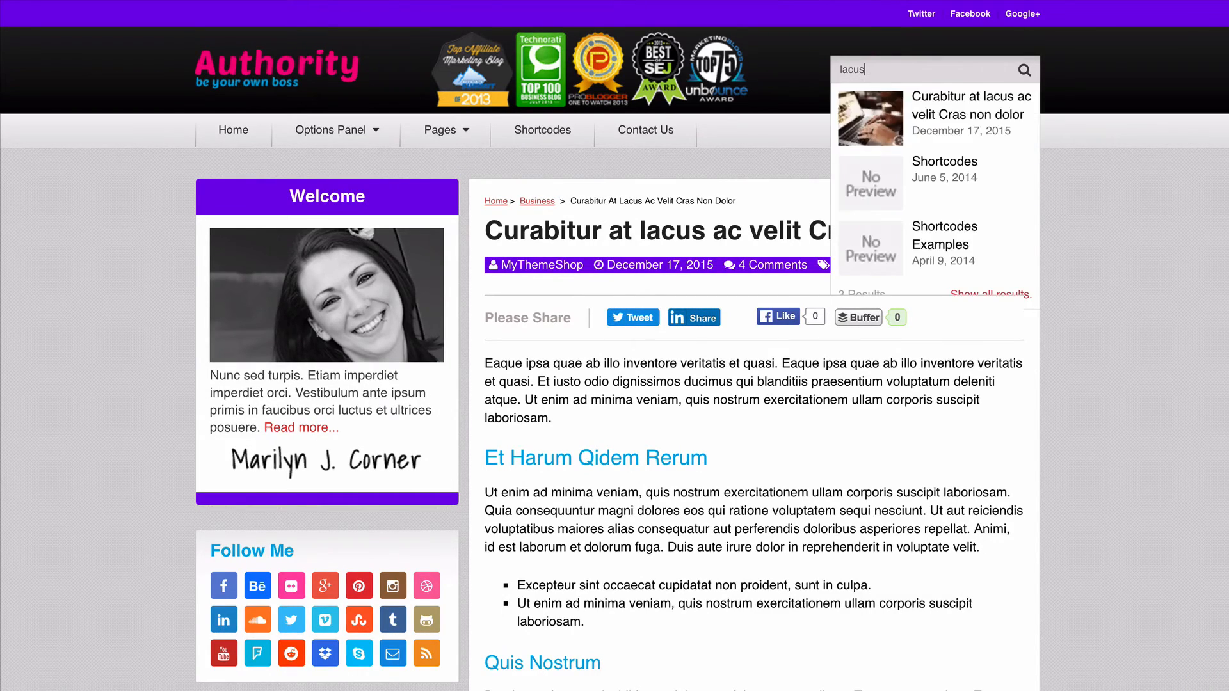
pyautogui.press('Return')
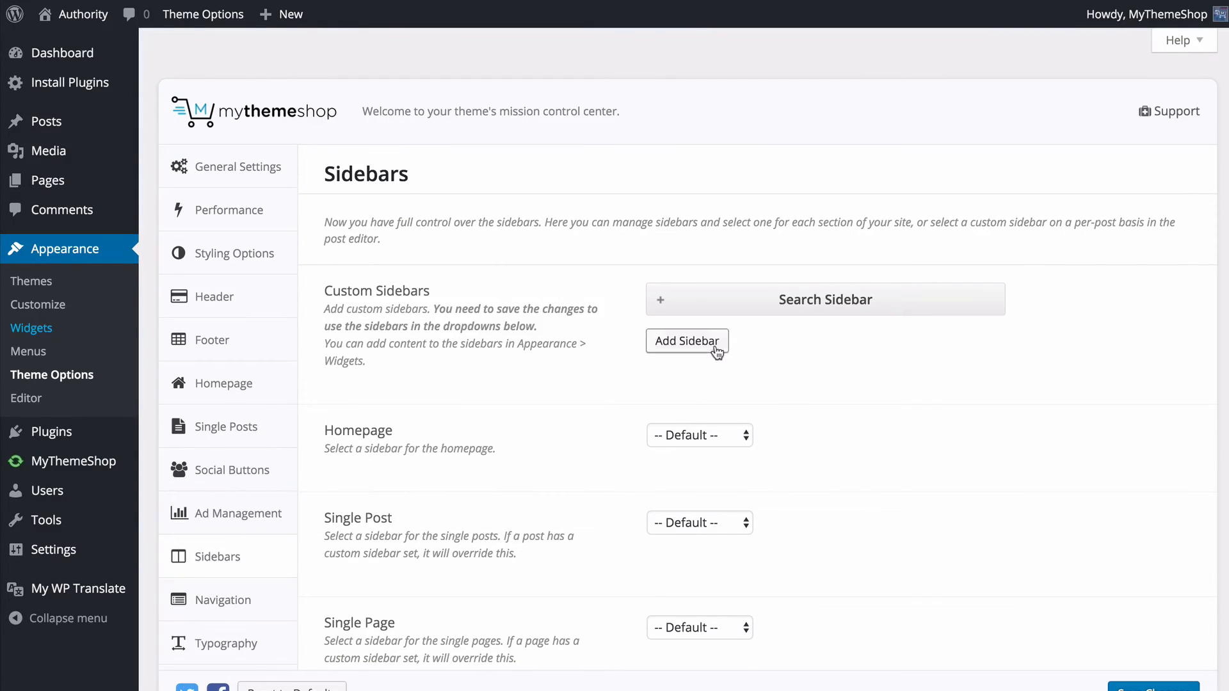
# - Add a blank custom sidebar, delete it again and save the Sidebars settings
pyautogui.click(717, 352)
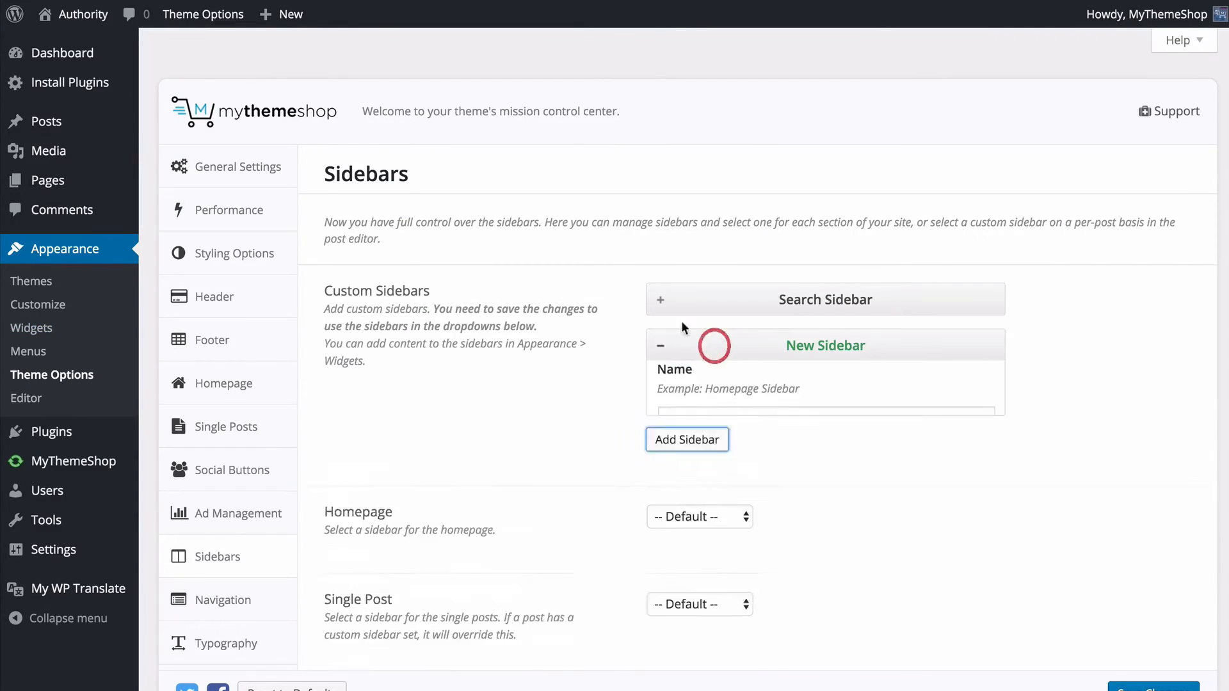
pyautogui.scroll(-2, 608, 346)
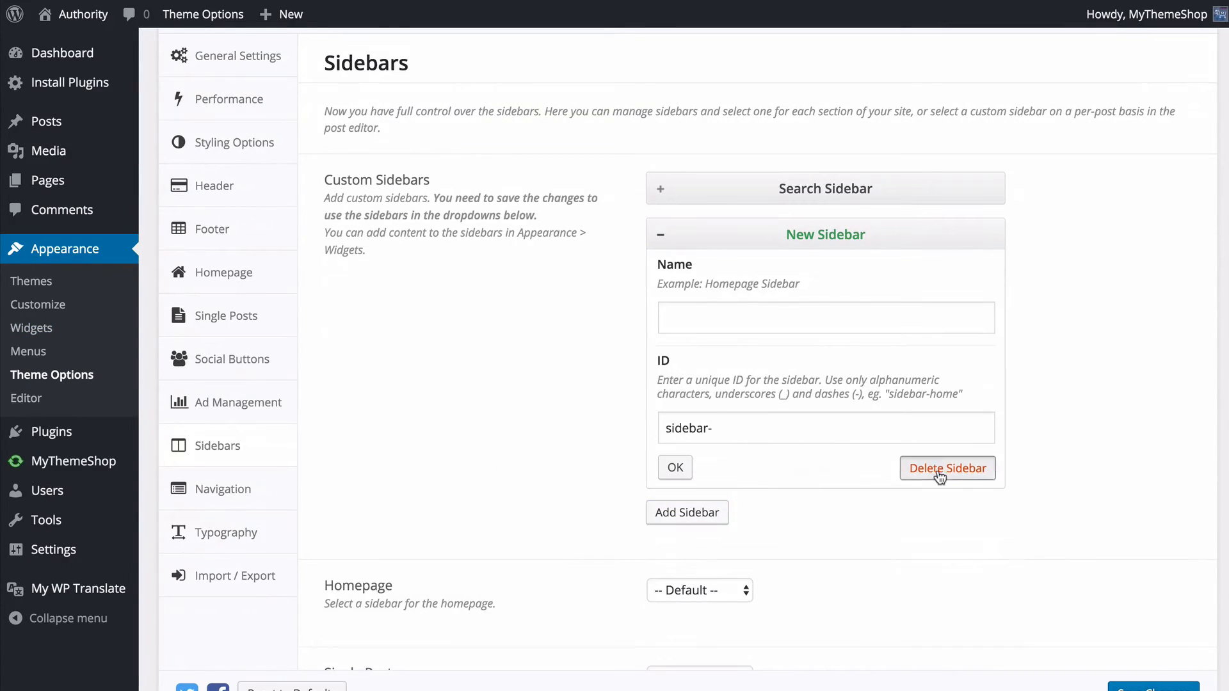
pyautogui.click(915, 467)
pyautogui.scroll(-1, 1016, 467)
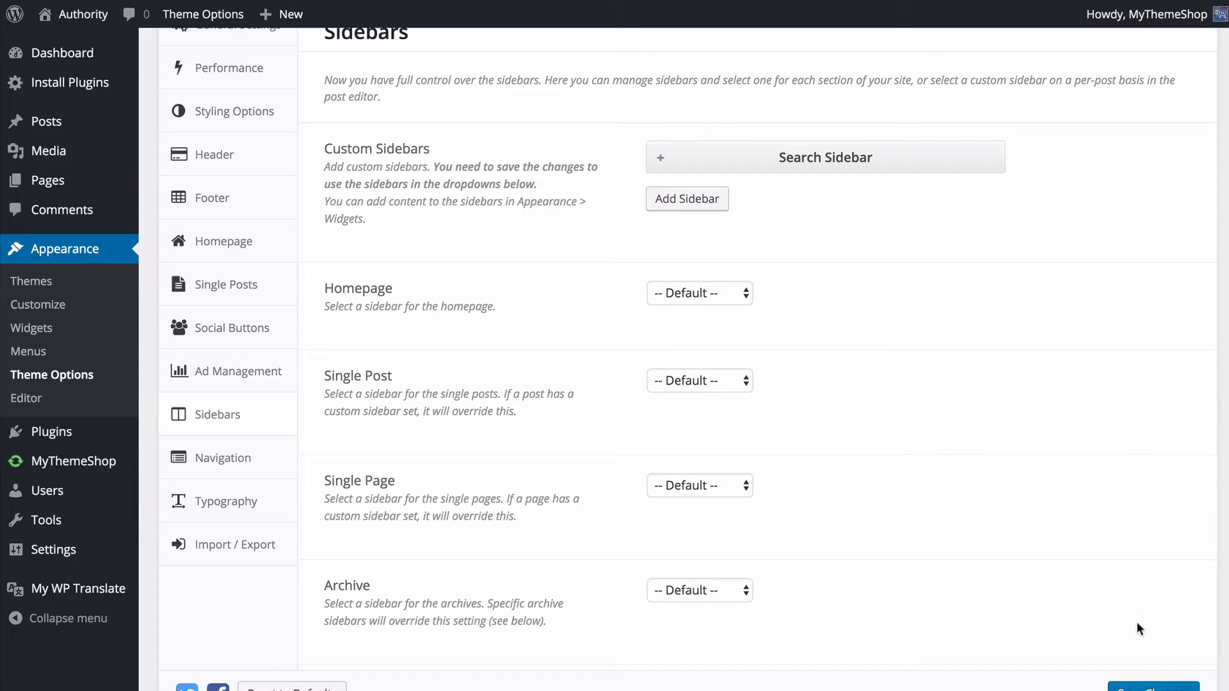
pyautogui.click(1136, 687)
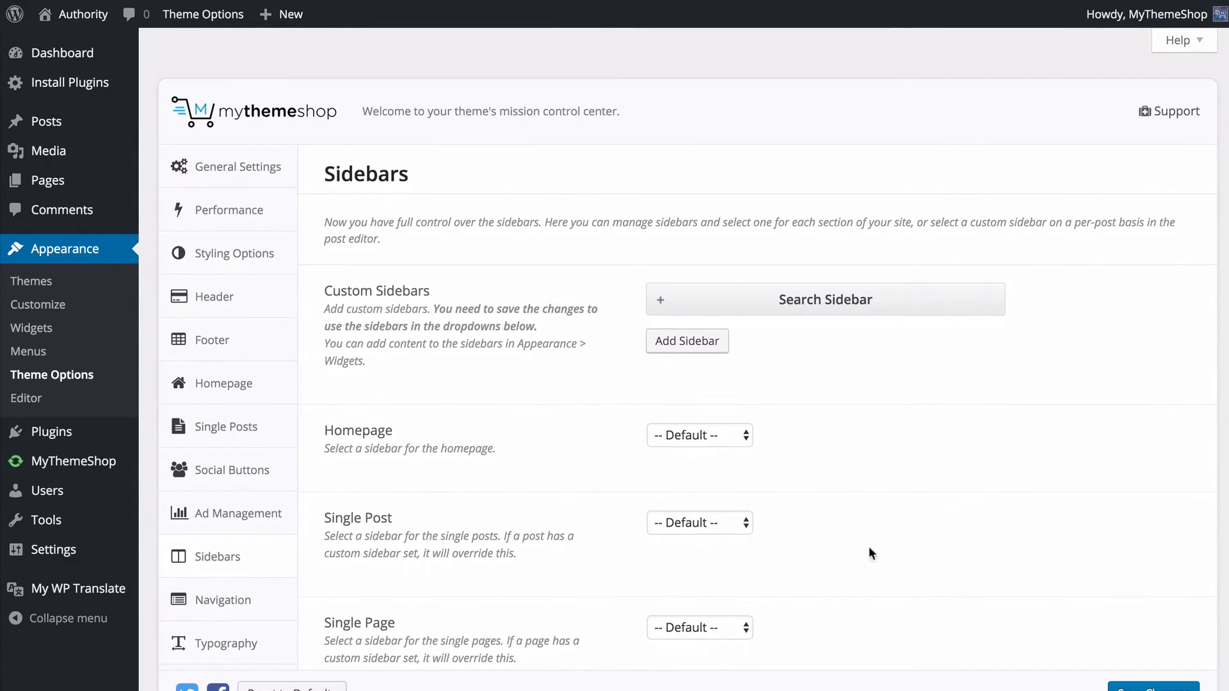
# - Open the Menus editor through the theme's Navigation settings and bring up the menu structure
pyautogui.click(266, 603)
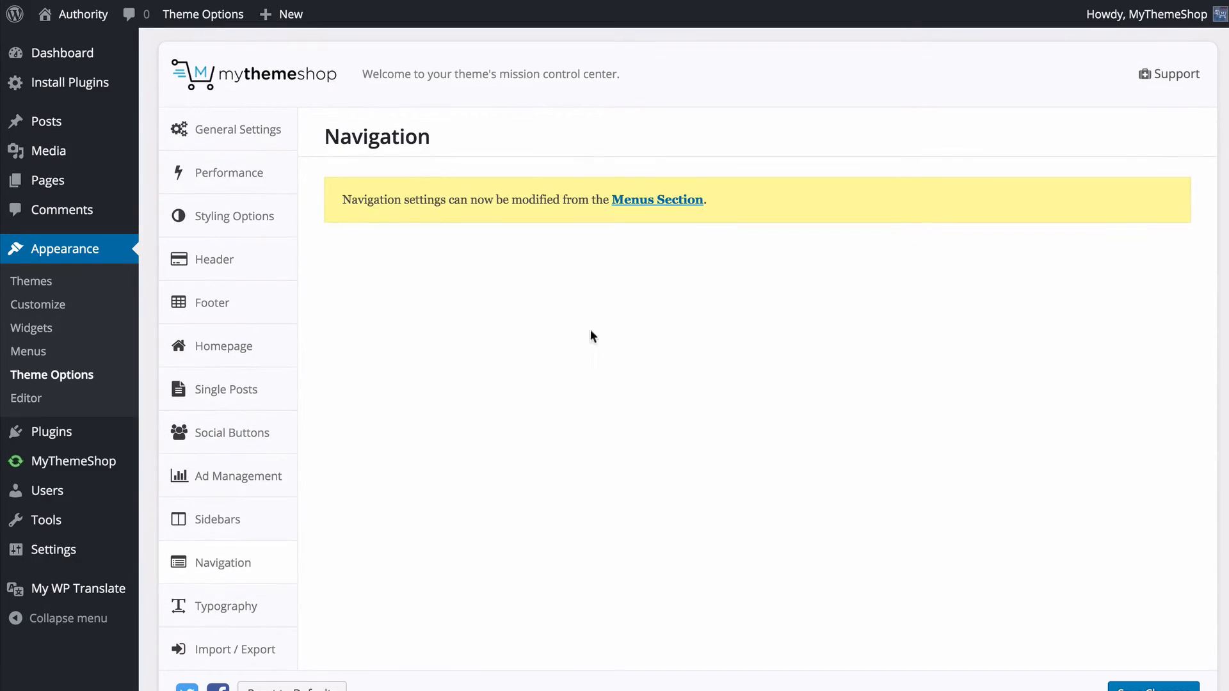
pyautogui.click(639, 199)
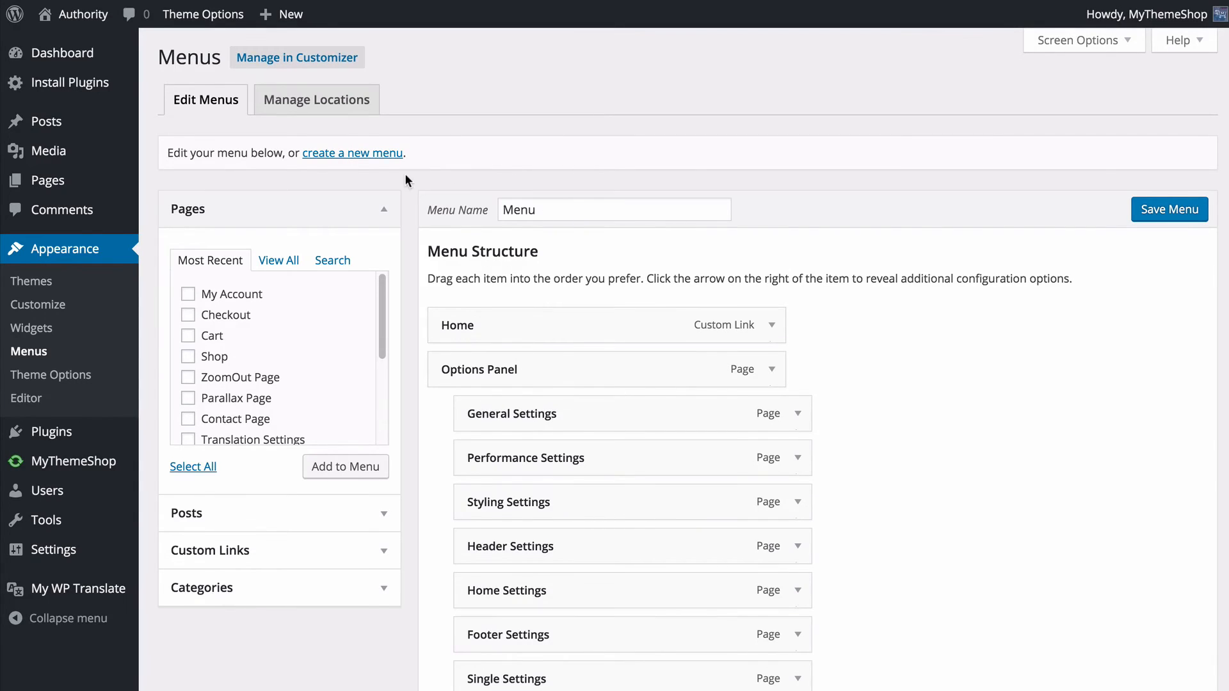
pyautogui.scroll(-1, 405, 174)
pyautogui.scroll(-1, 406, 181)
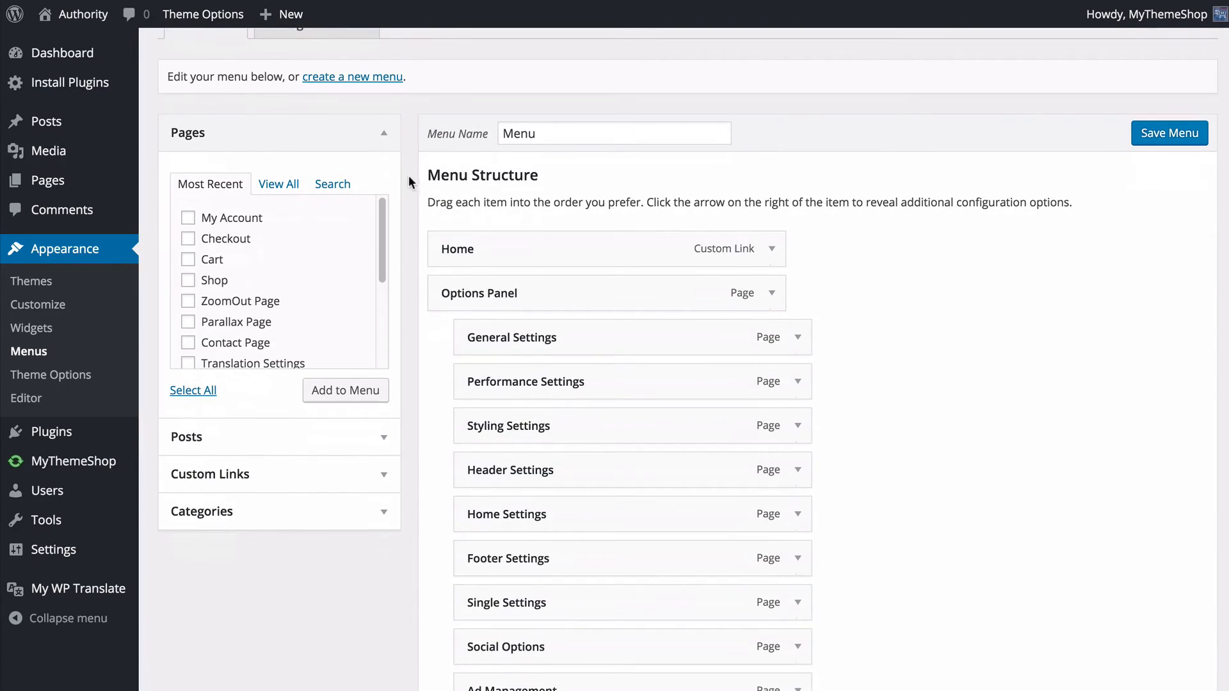
# - Examine the full page list, the recent posts and the custom link fields available for adding menu items
pyautogui.click(280, 185)
pyautogui.scroll(-2, 256, 243)
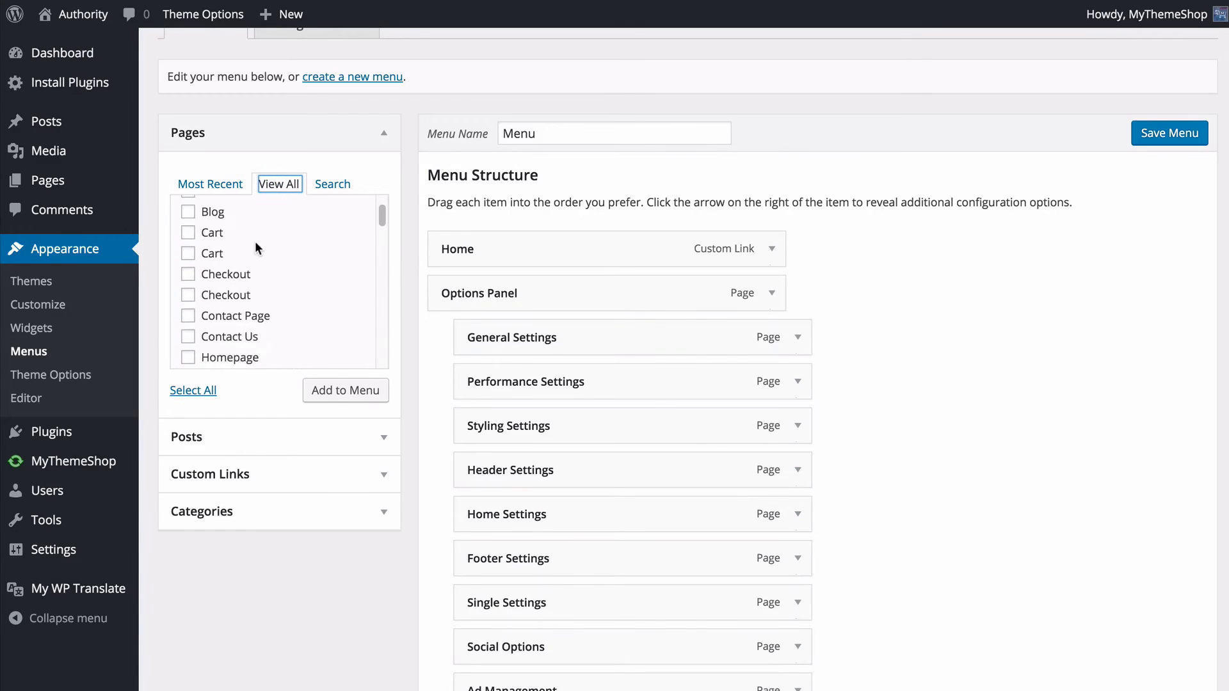
pyautogui.scroll(-10, 255, 240)
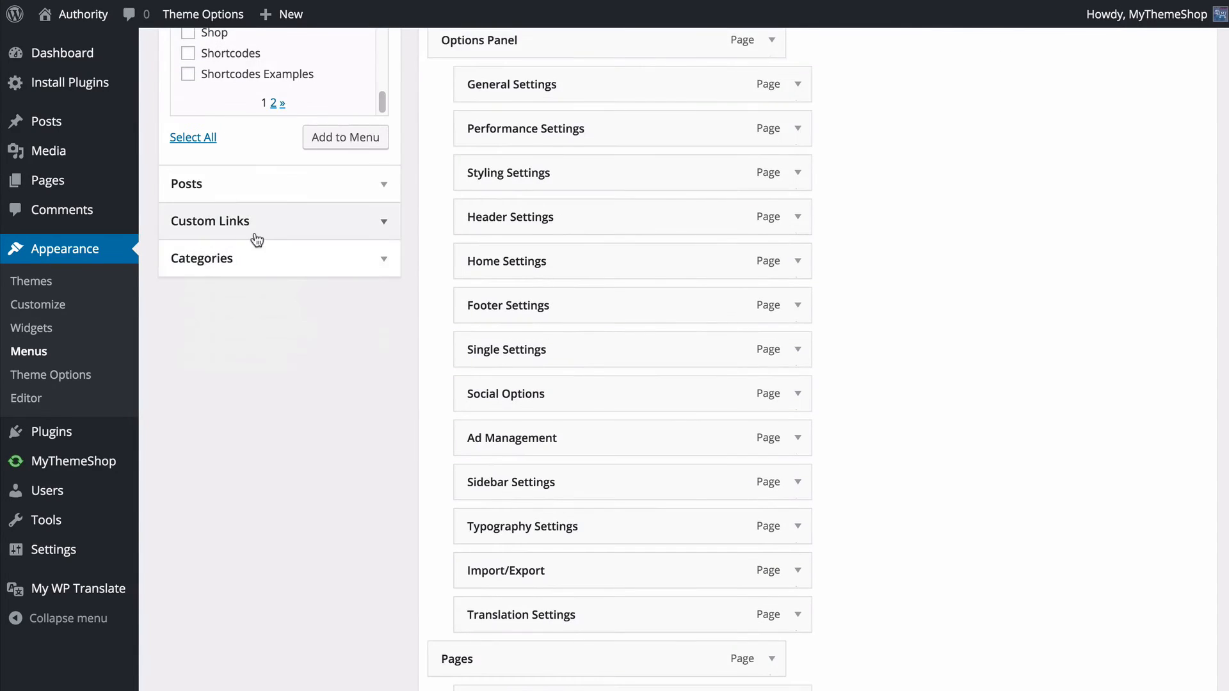
pyautogui.scroll(2, 257, 240)
pyautogui.scroll(5, 301, 179)
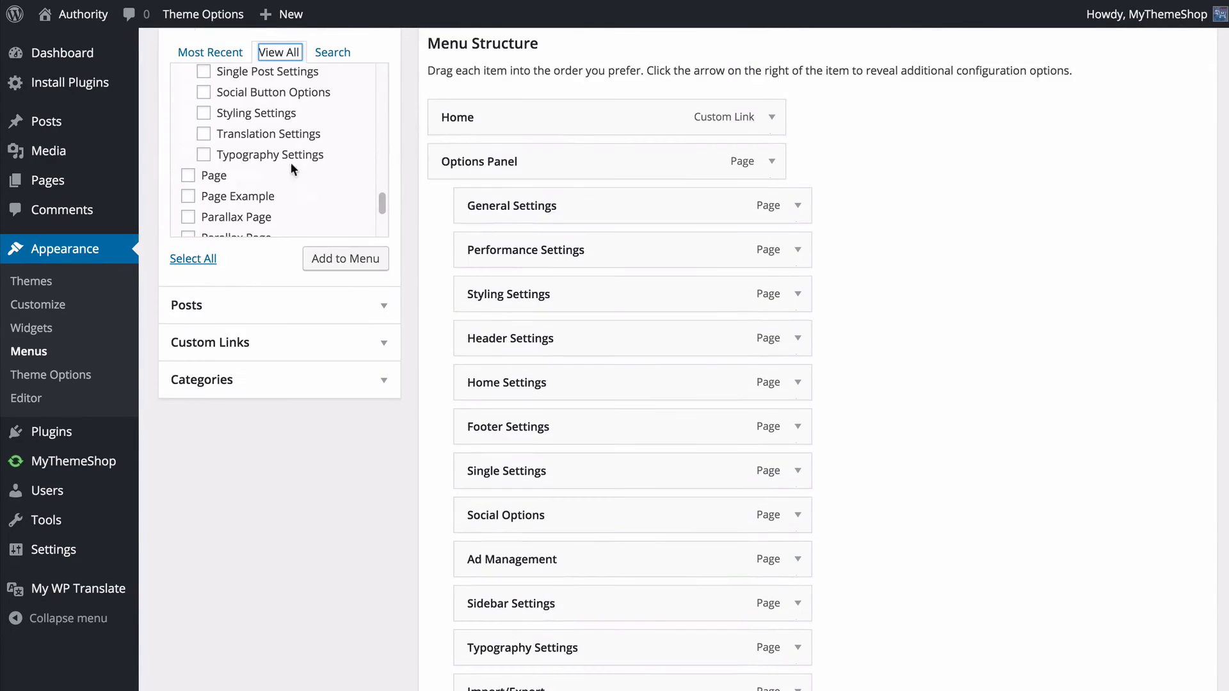
pyautogui.click(251, 320)
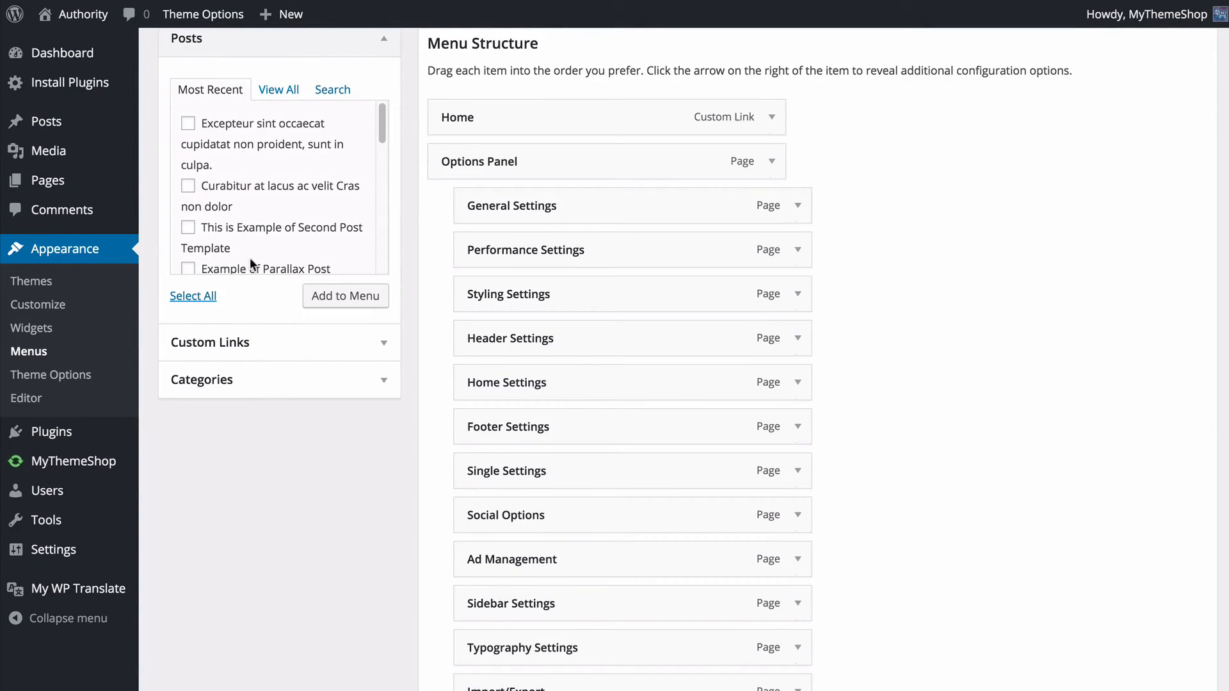
pyautogui.click(281, 341)
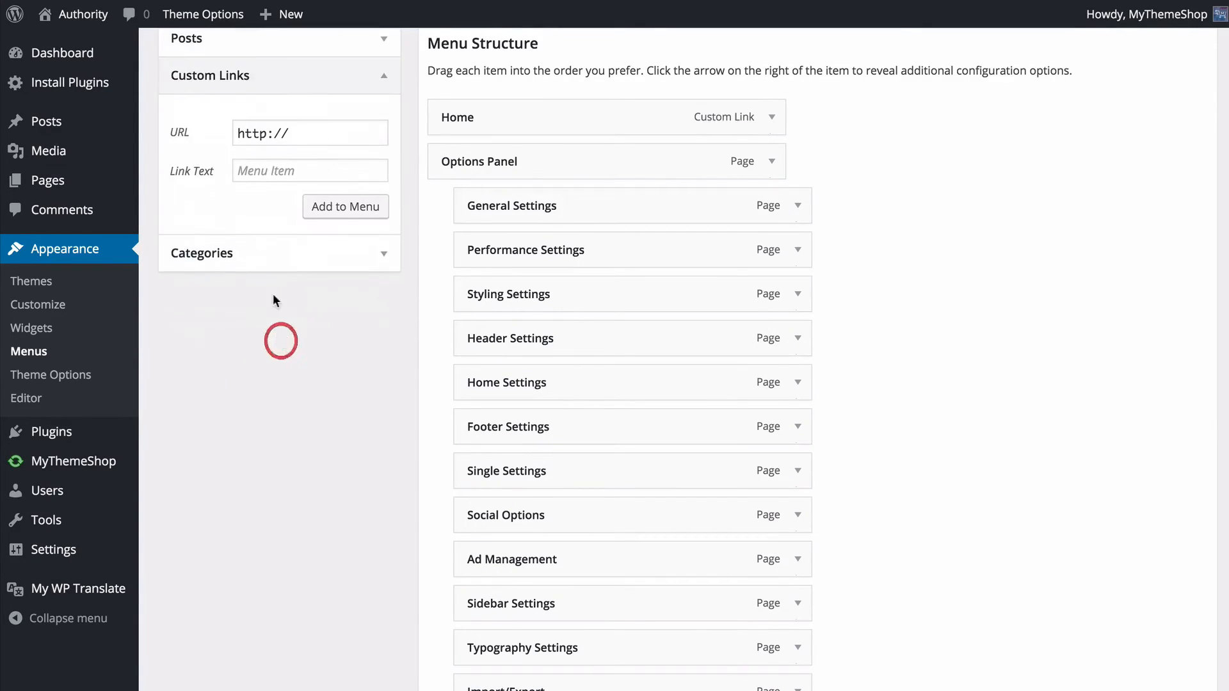
pyautogui.click(307, 133)
pyautogui.click(316, 170)
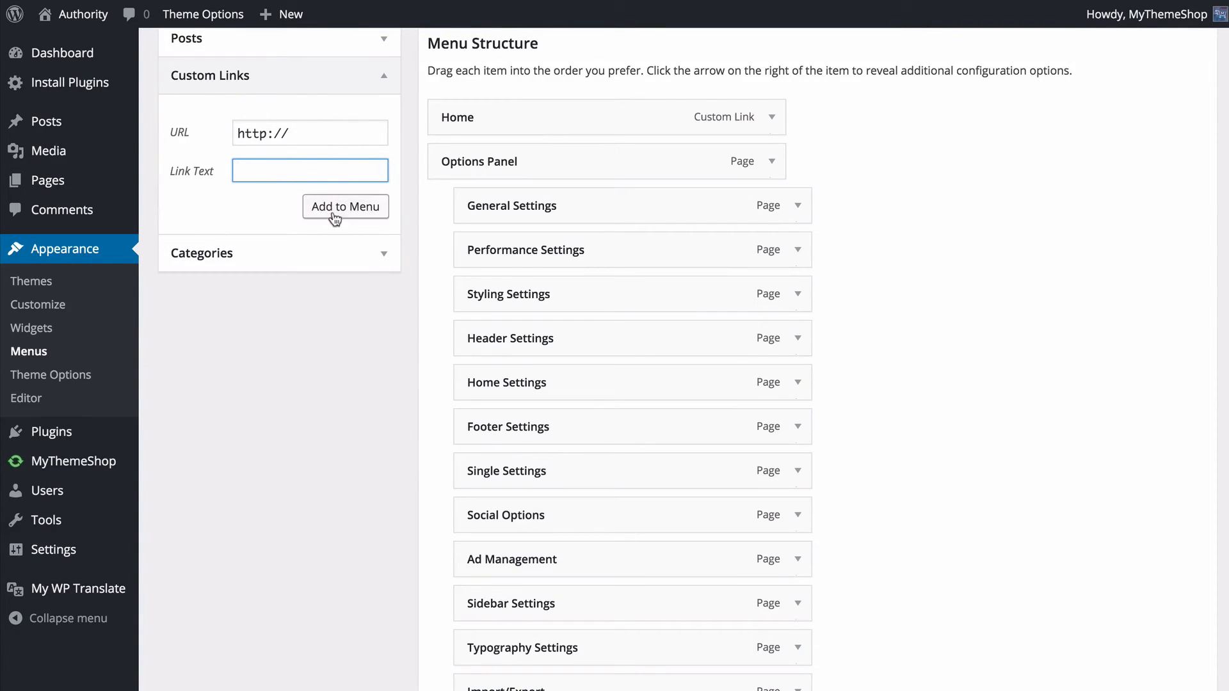
# - Add the Politics category to the menu and move it directly below Home
pyautogui.click(311, 254)
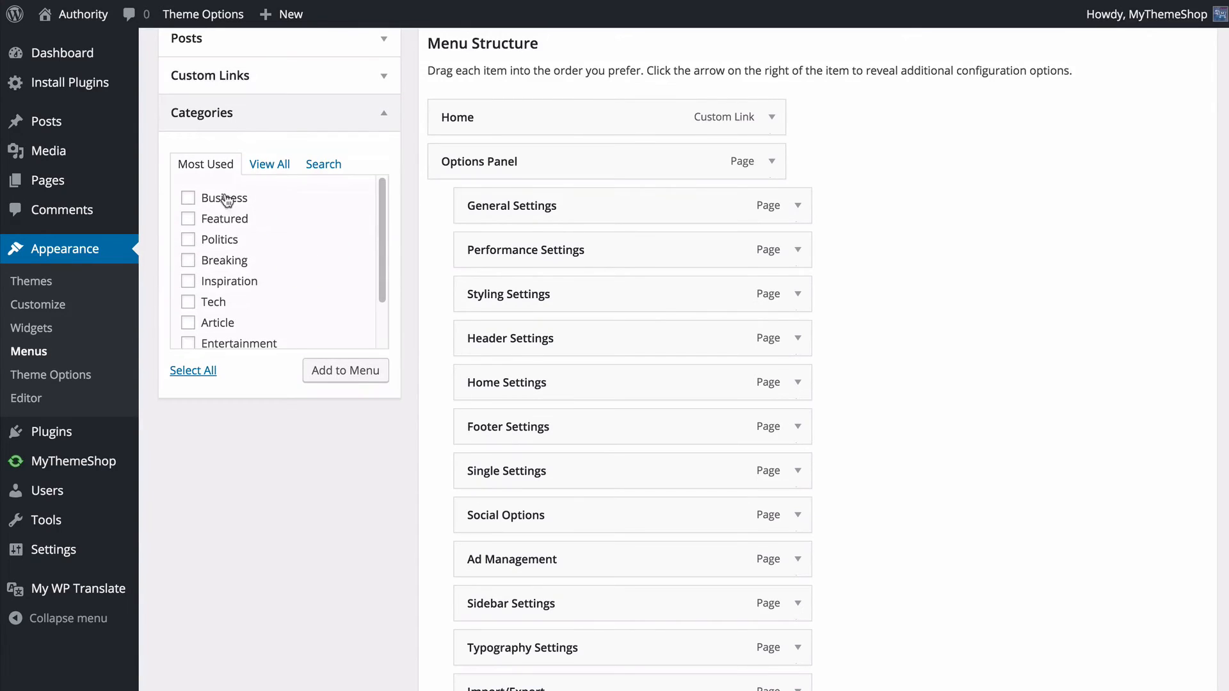
pyautogui.click(262, 165)
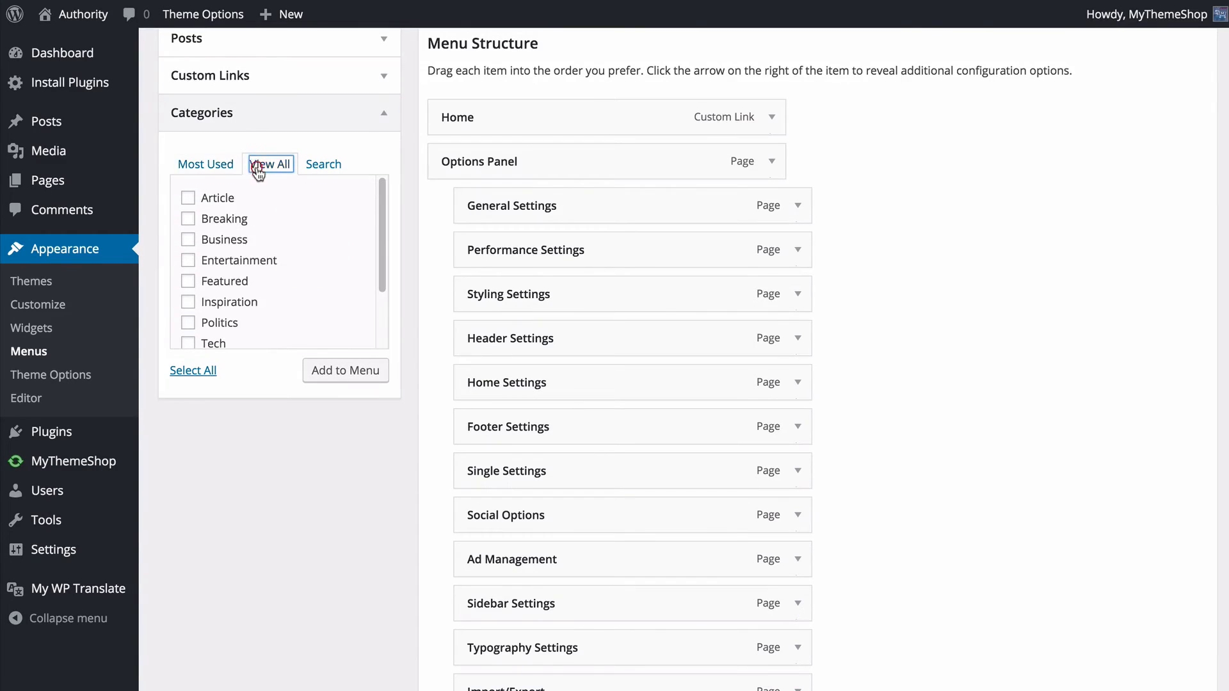
pyautogui.click(221, 324)
pyautogui.click(322, 374)
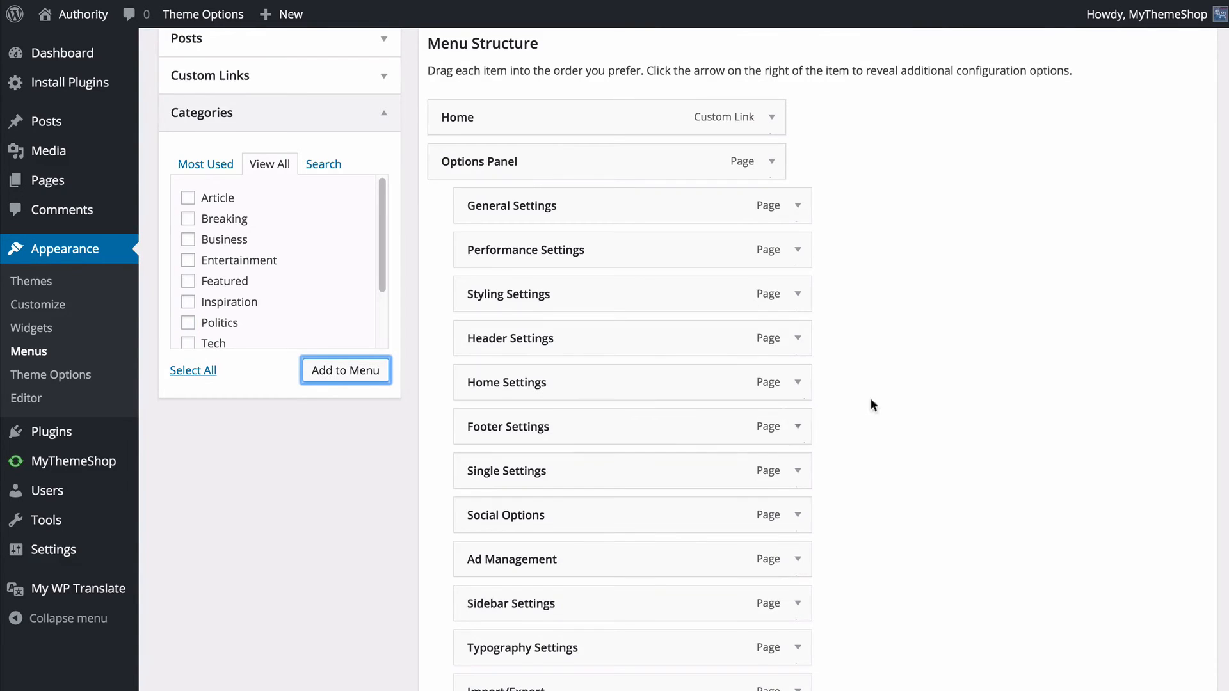
pyautogui.scroll(-8, 916, 397)
pyautogui.click(934, 390)
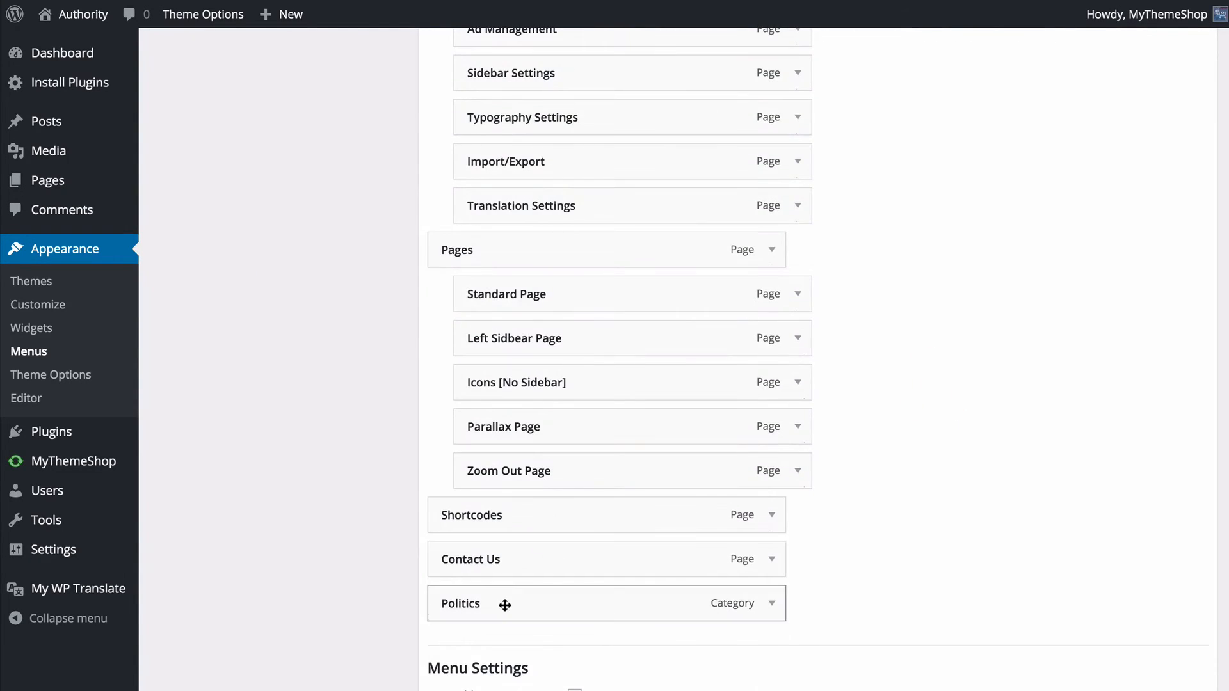
pyautogui.moveTo(501, 602); pyautogui.dragTo(493, 247)
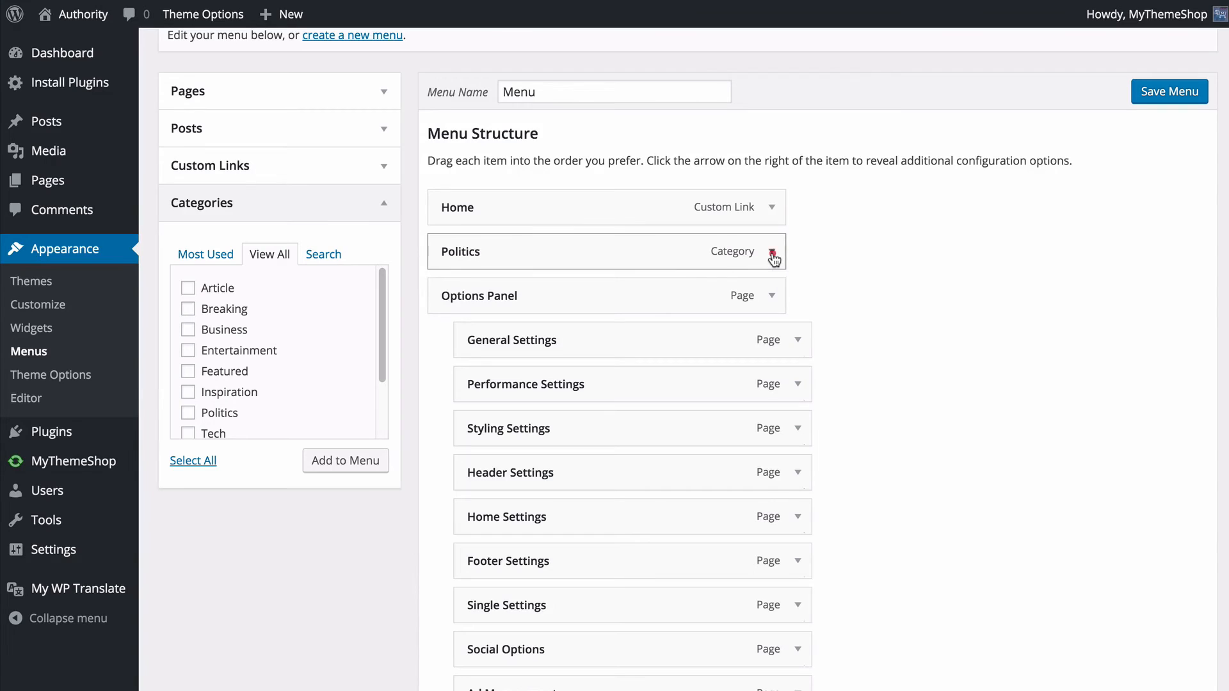
# - Examine the Politics menu item's label, title attribute, icon and color options, including an icon search for "wri"
pyautogui.click(772, 253)
pyautogui.scroll(-1, 770, 255)
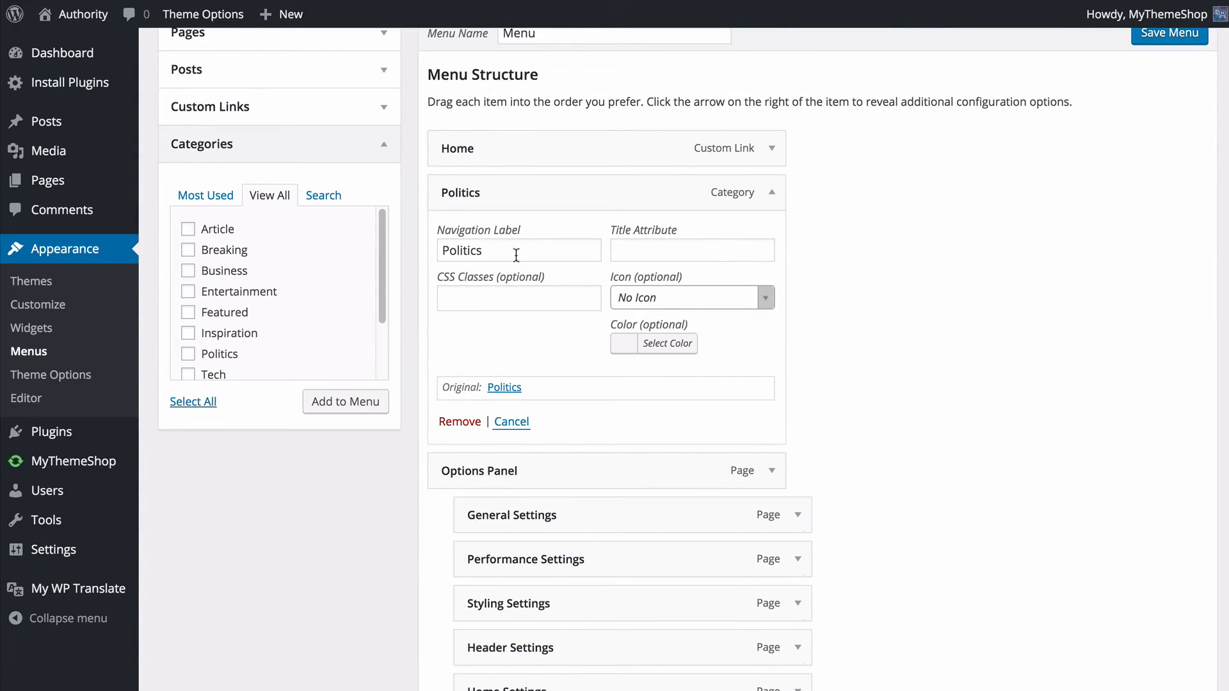
pyautogui.click(647, 253)
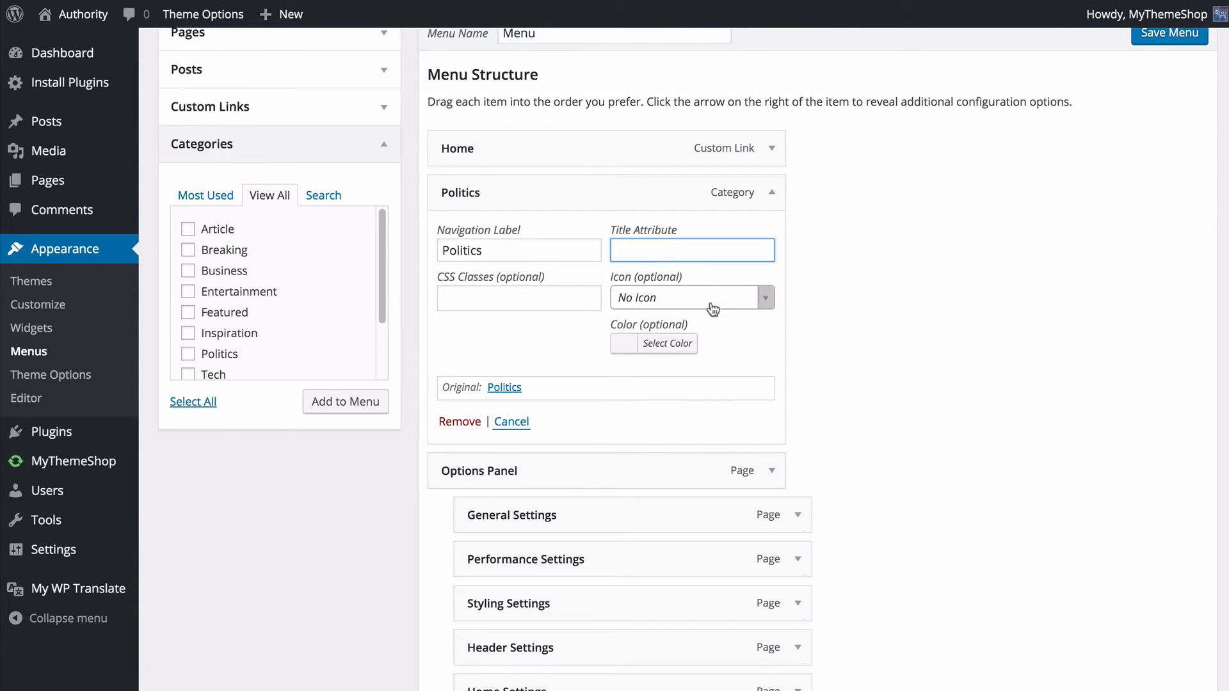
pyautogui.click(757, 303)
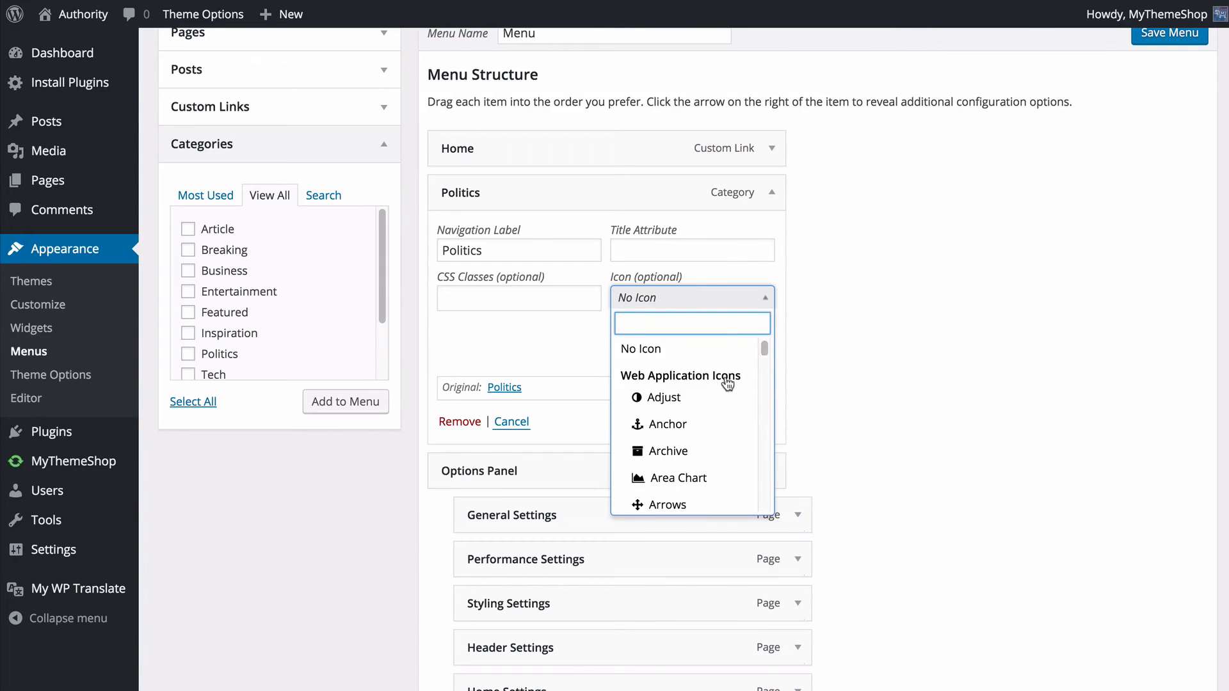
pyautogui.scroll(-15, 726, 383)
pyautogui.scroll(-20, 727, 384)
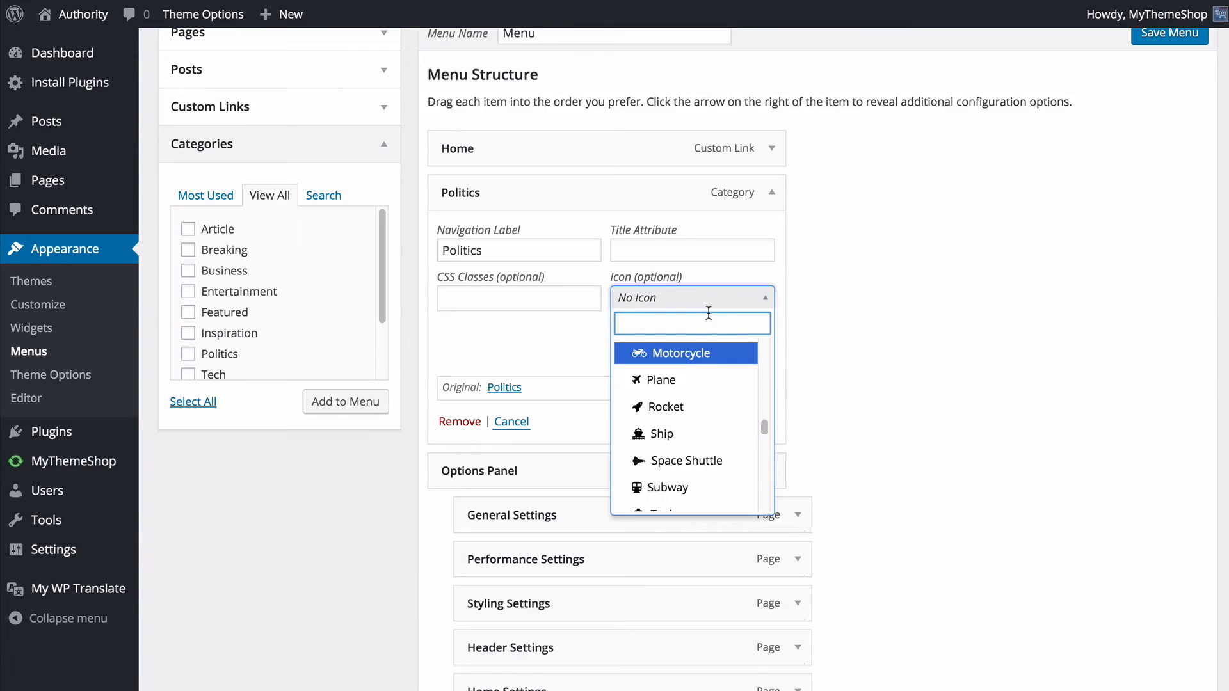
pyautogui.write('wri')
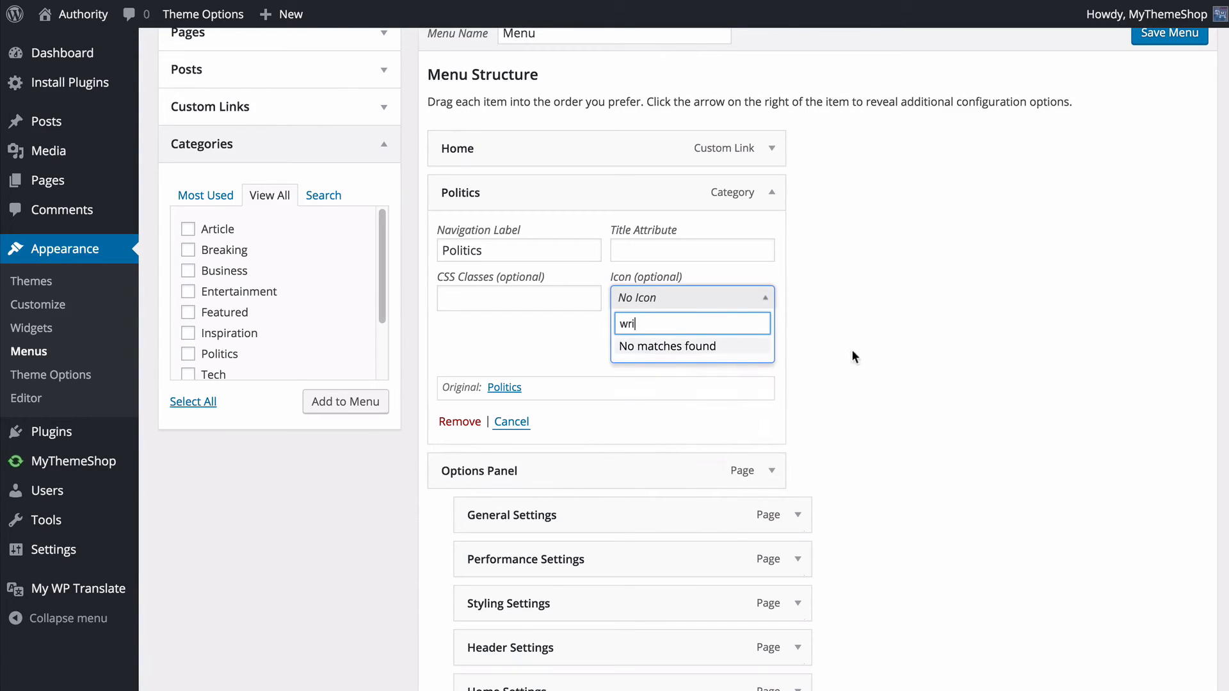
pyautogui.click(856, 354)
pyautogui.click(638, 343)
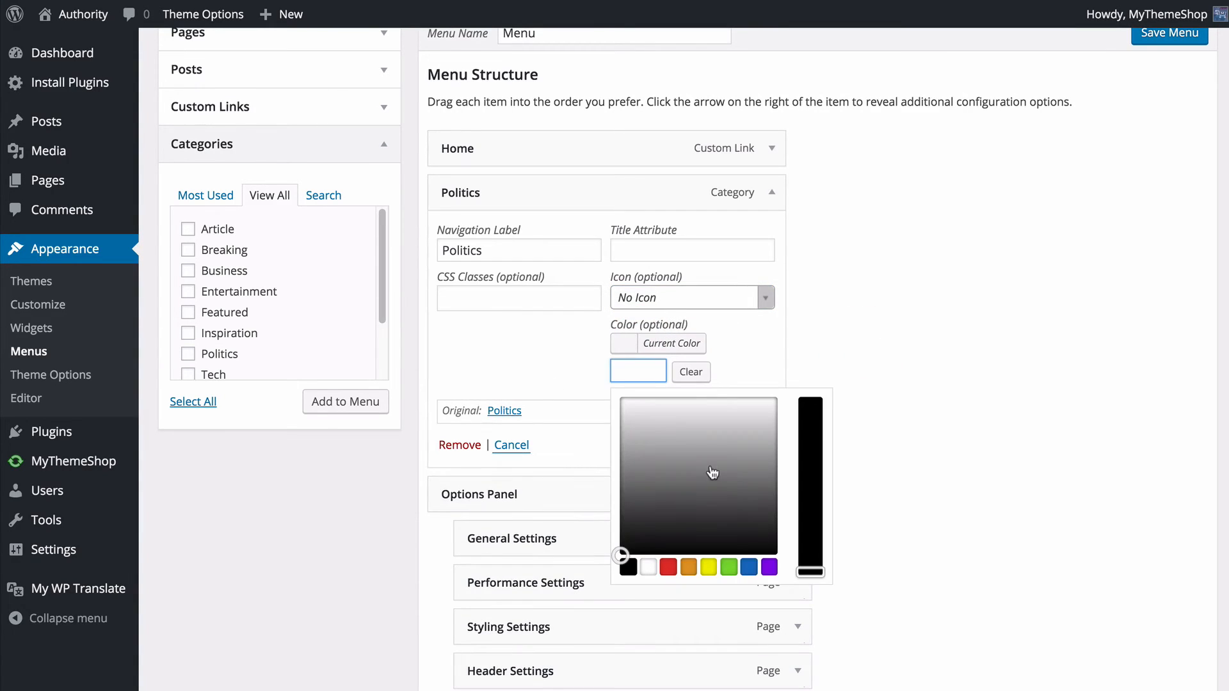
pyautogui.click(941, 351)
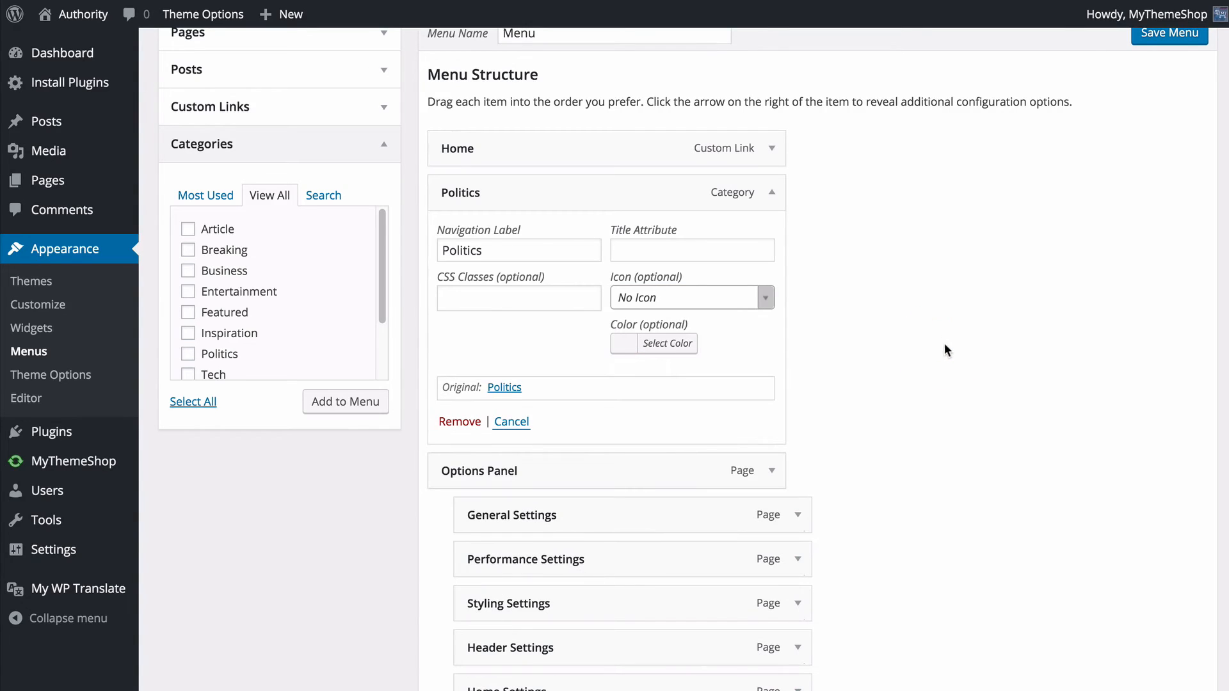
pyautogui.click(772, 192)
# - Save the edited menu with its new Politics item
pyautogui.scroll(-10, 859, 291)
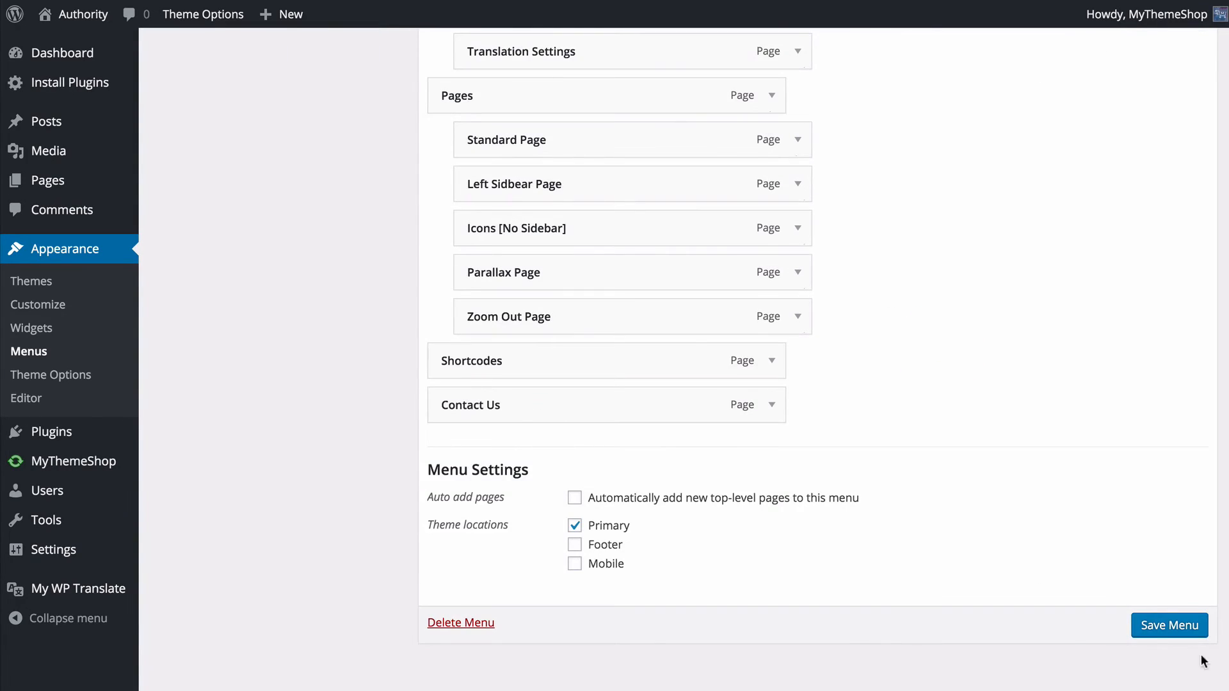
pyautogui.click(1180, 627)
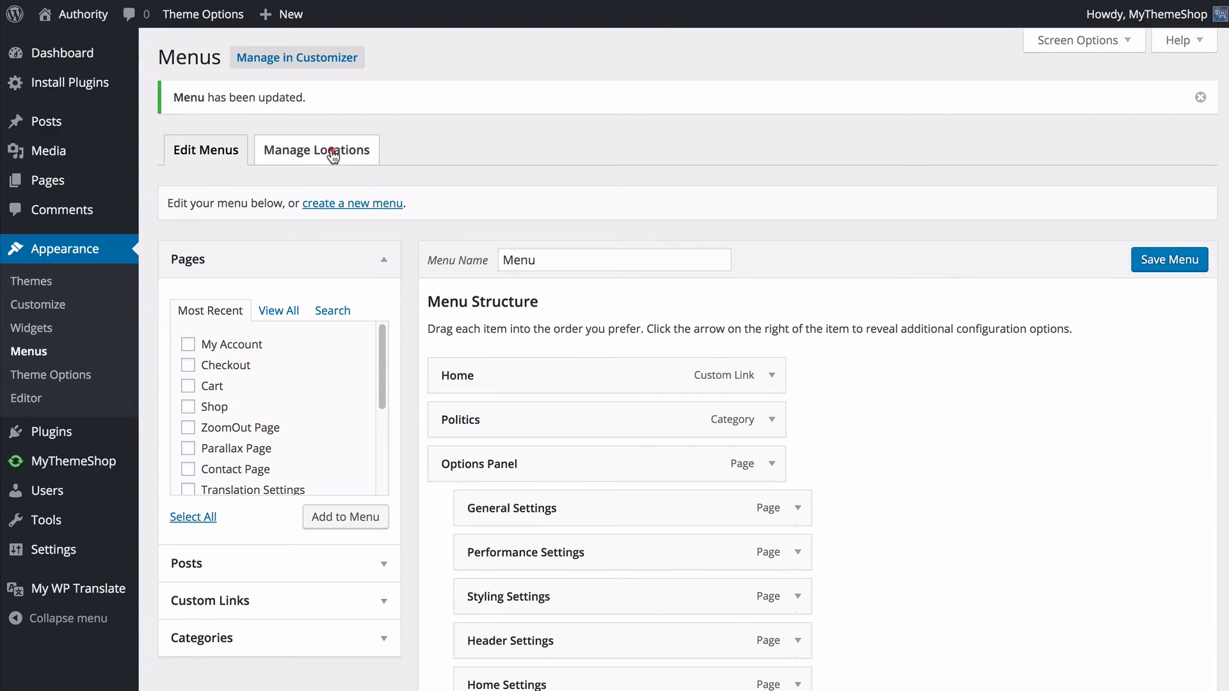
# - Assign Menu to the Mobile theme location, keep it as Primary, and save the menu locations
pyautogui.click(332, 152)
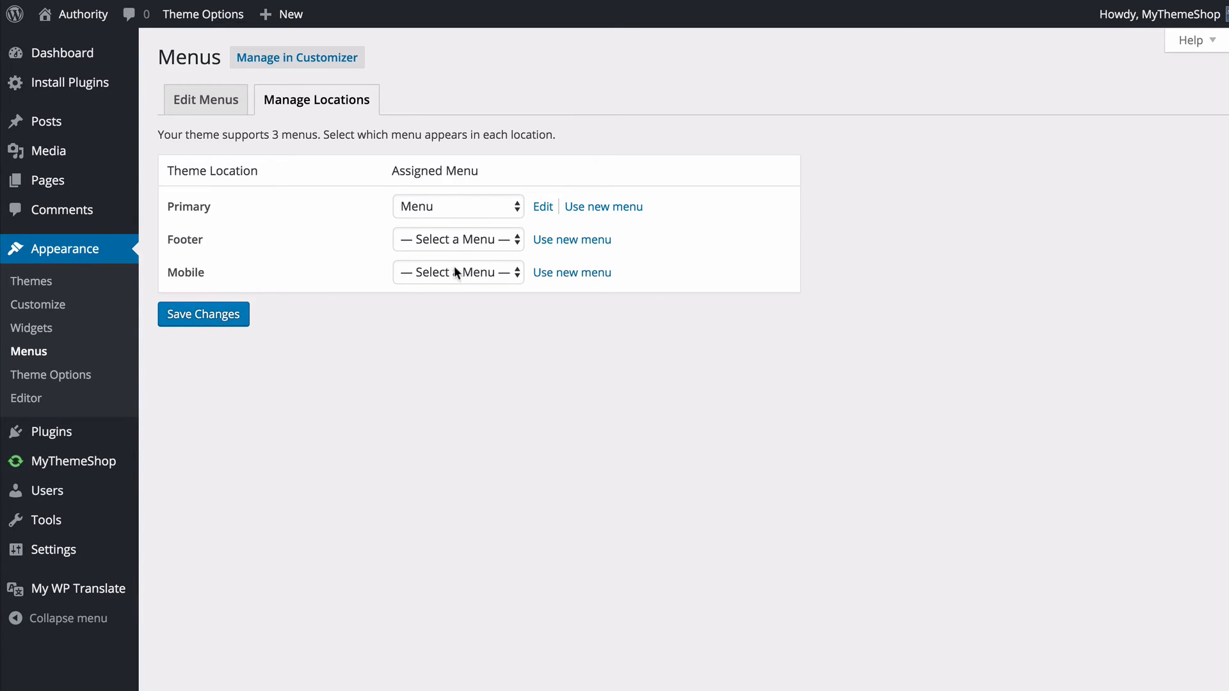
pyautogui.click(426, 204)
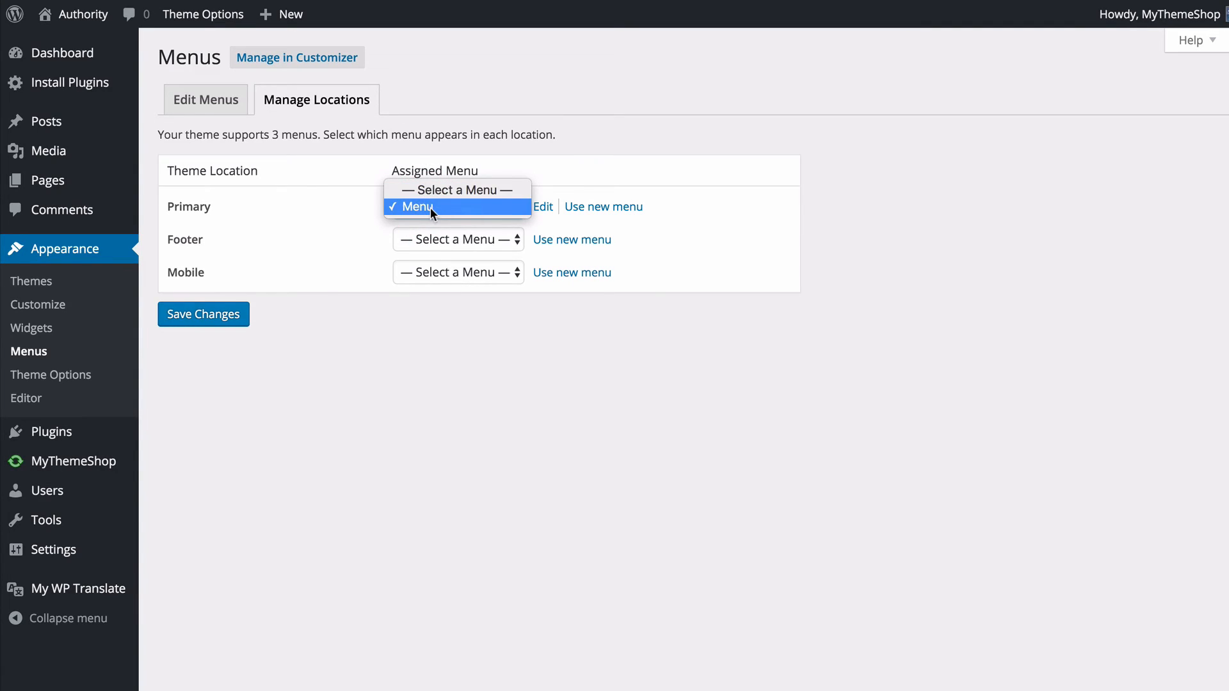
pyautogui.click(430, 207)
pyautogui.click(321, 246)
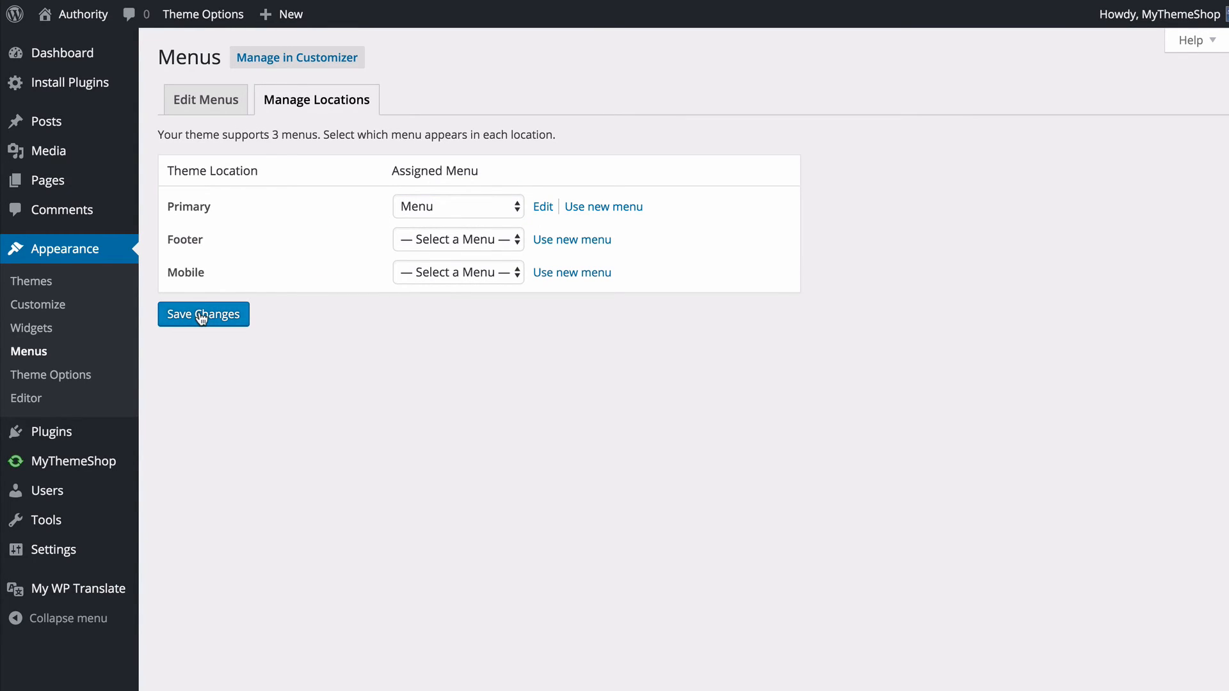
pyautogui.click(451, 273)
pyautogui.click(447, 286)
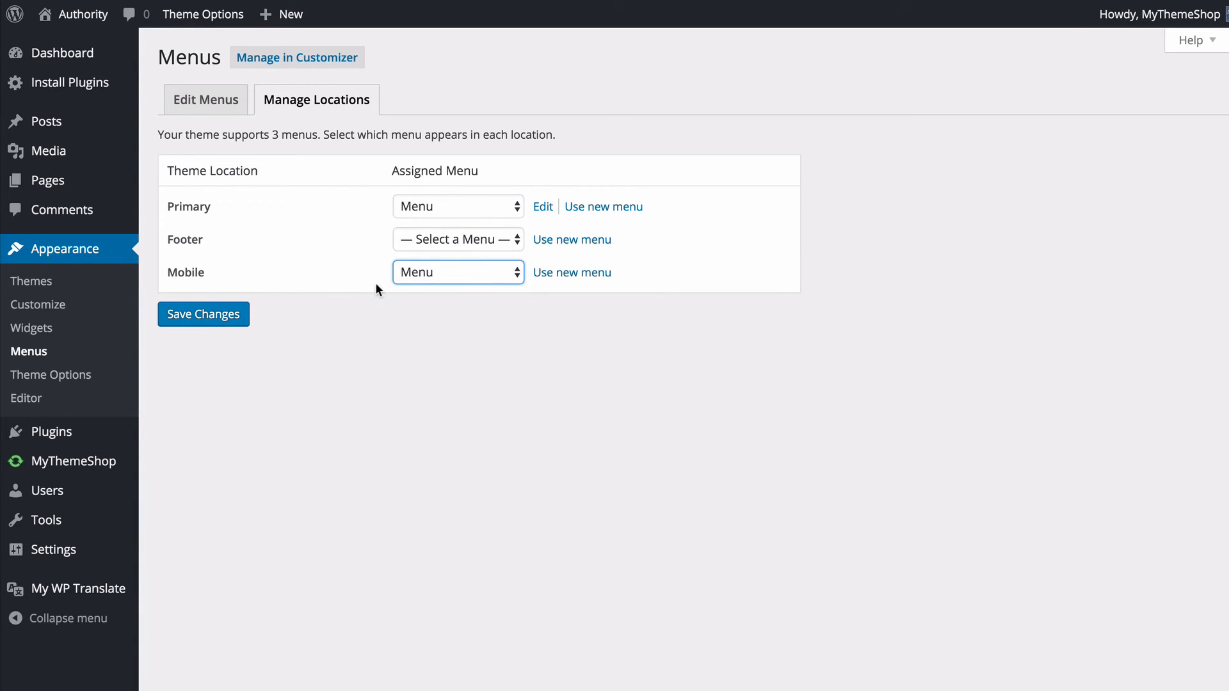
pyautogui.click(203, 317)
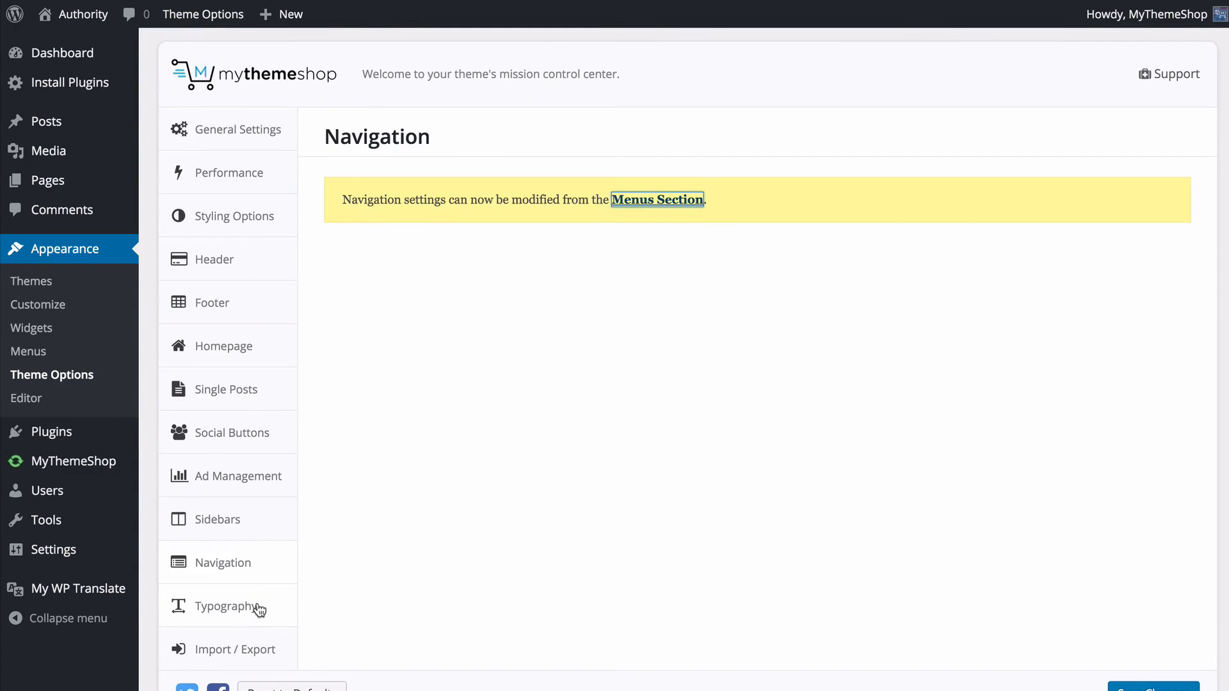
# - Open the theme's typography options and examine the font collections from Logo Font down to Content H5
pyautogui.click(256, 604)
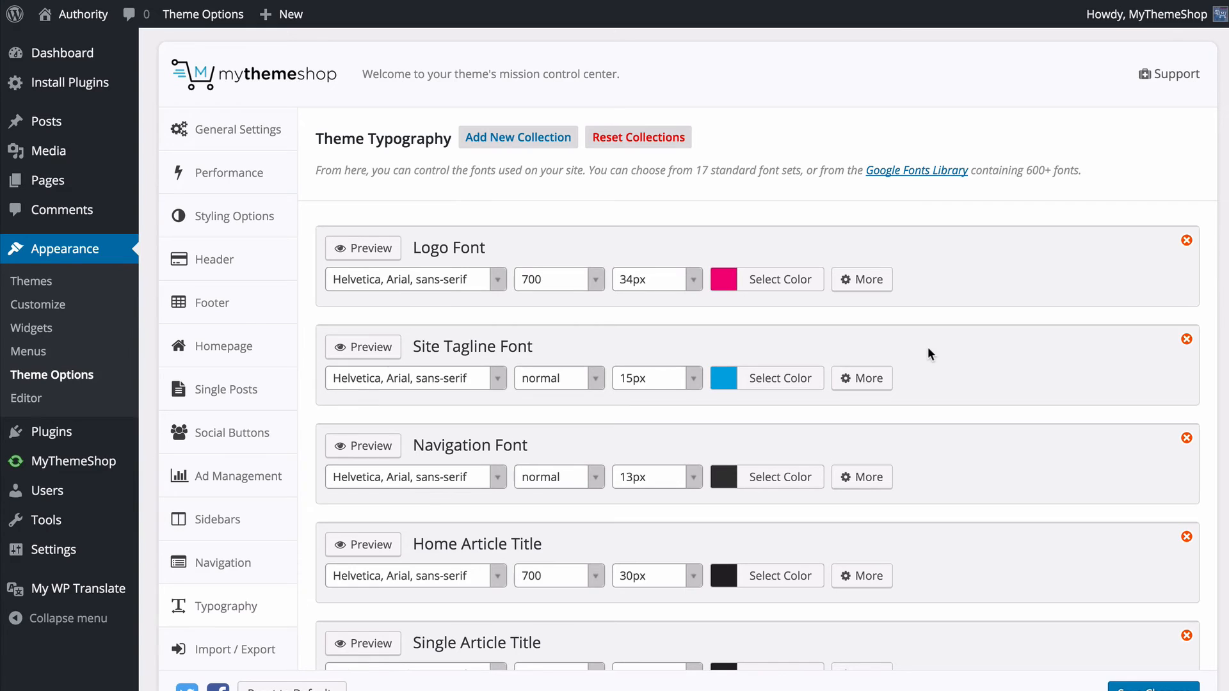
pyautogui.scroll(-3, 927, 347)
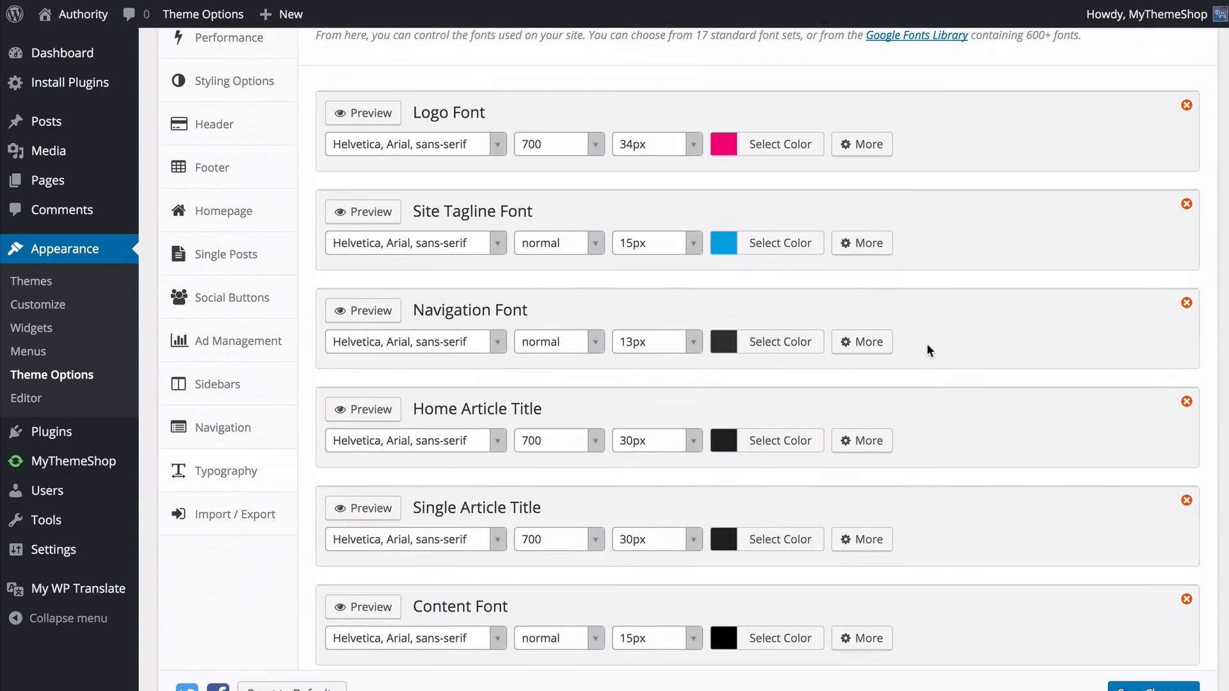
pyautogui.scroll(-15, 896, 128)
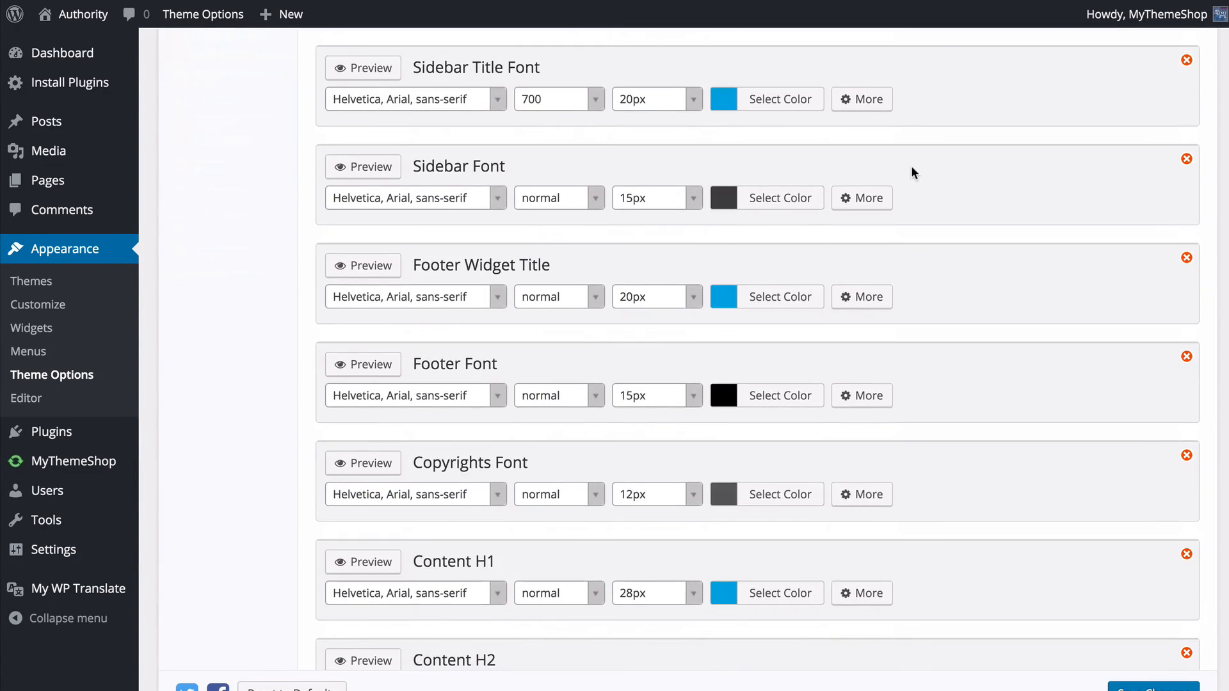
pyautogui.scroll(15, 909, 171)
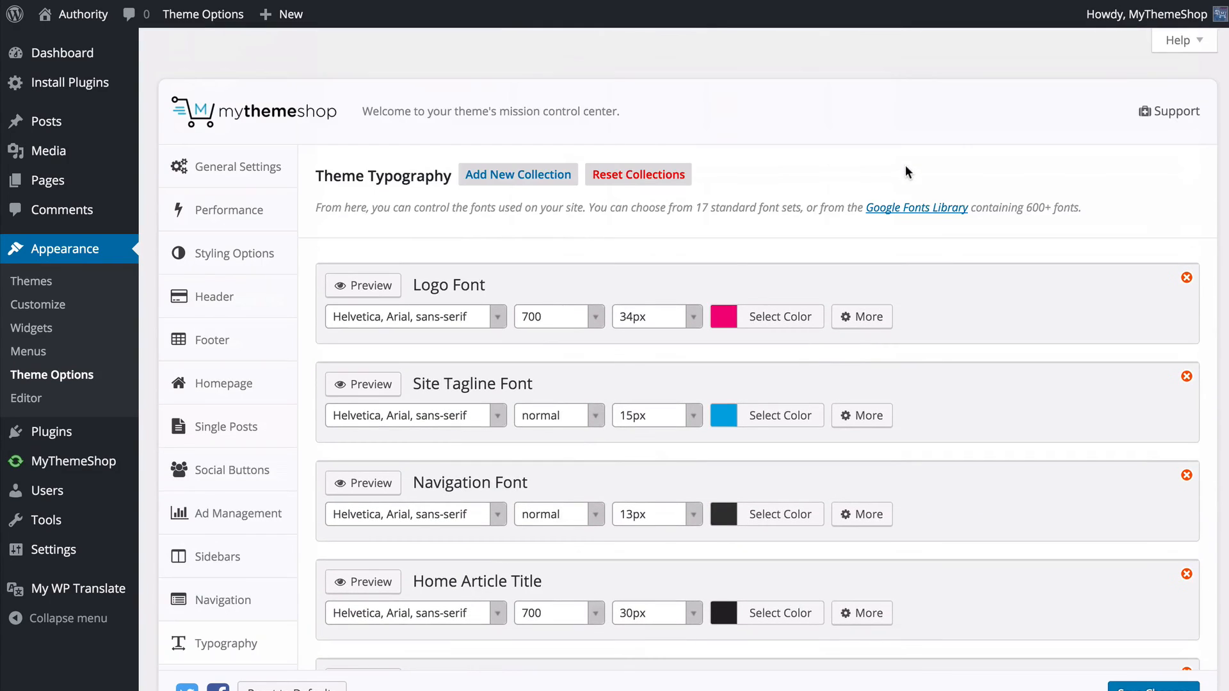
pyautogui.scroll(-3, 493, 292)
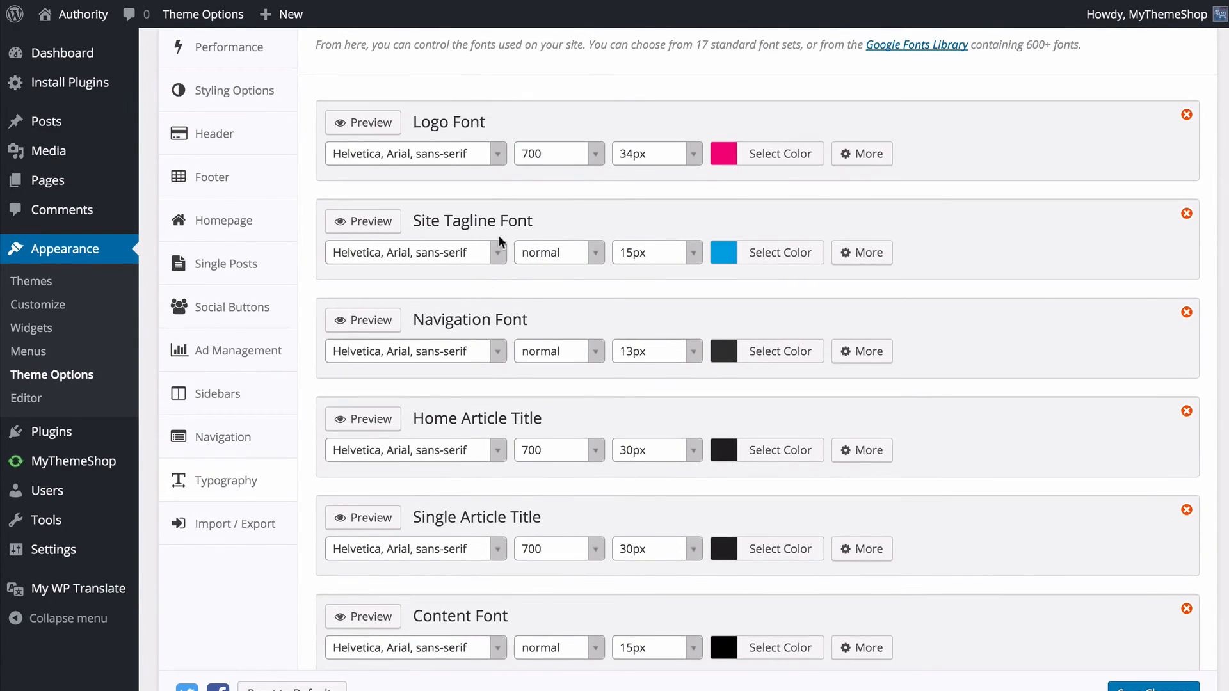
pyautogui.scroll(-6, 499, 236)
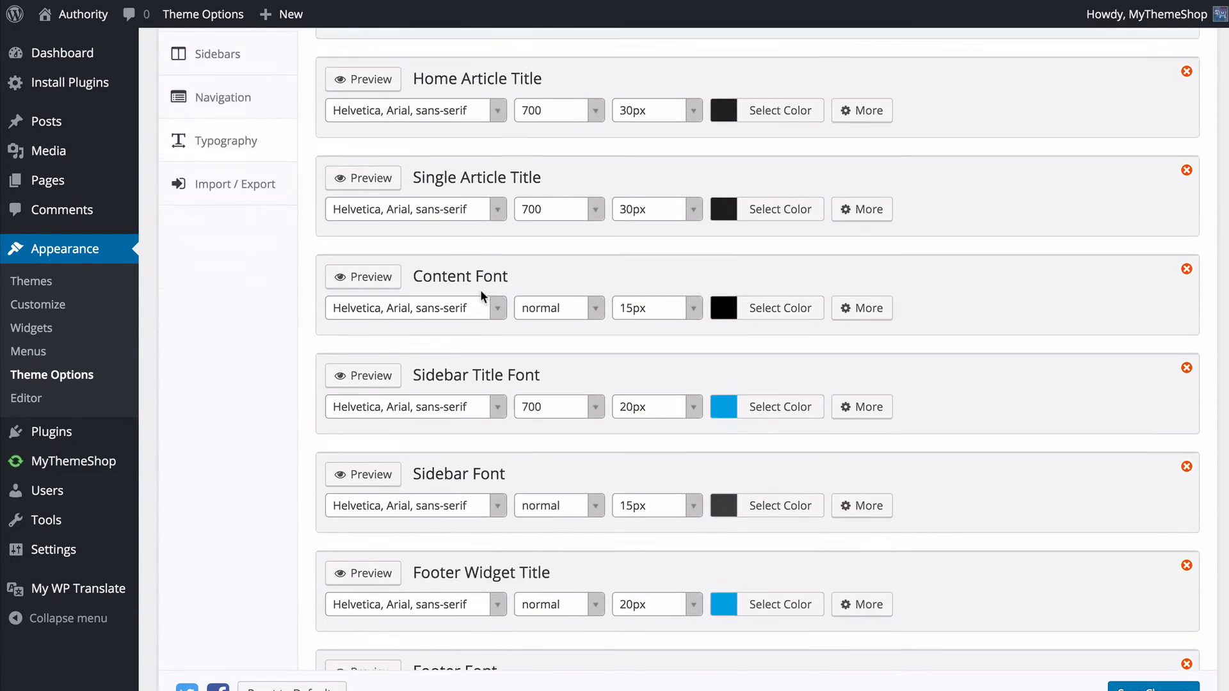
pyautogui.scroll(-12, 480, 289)
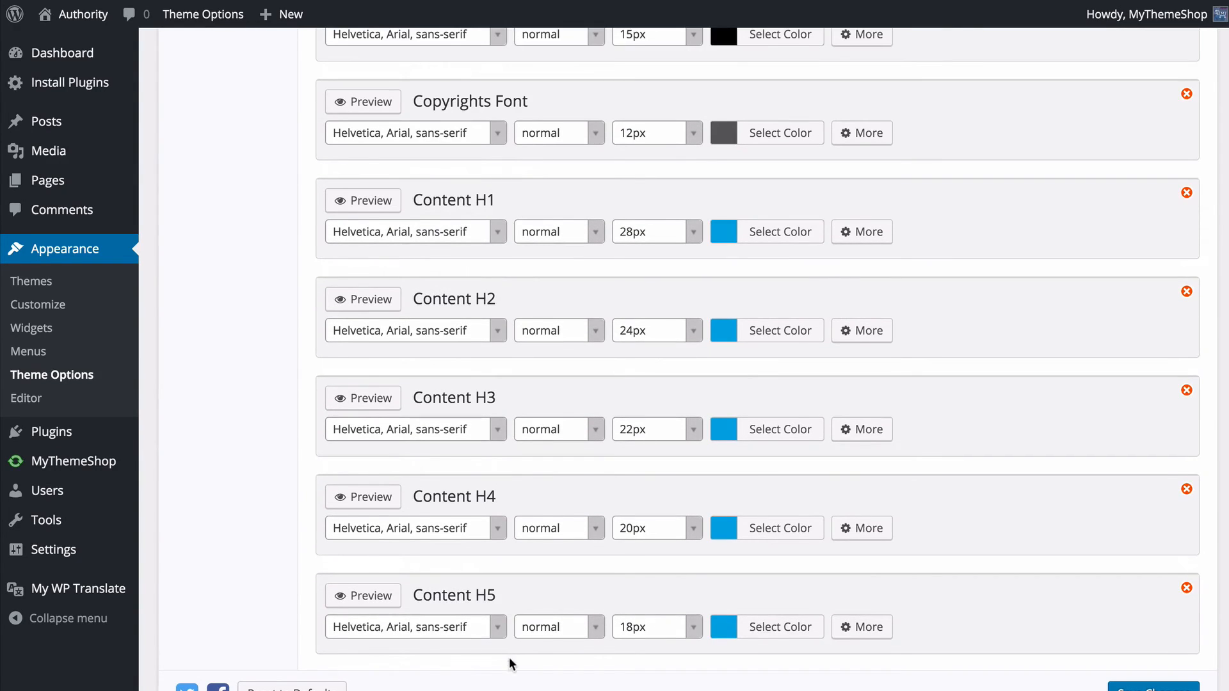
pyautogui.scroll(-3, 509, 657)
pyautogui.scroll(20, 510, 636)
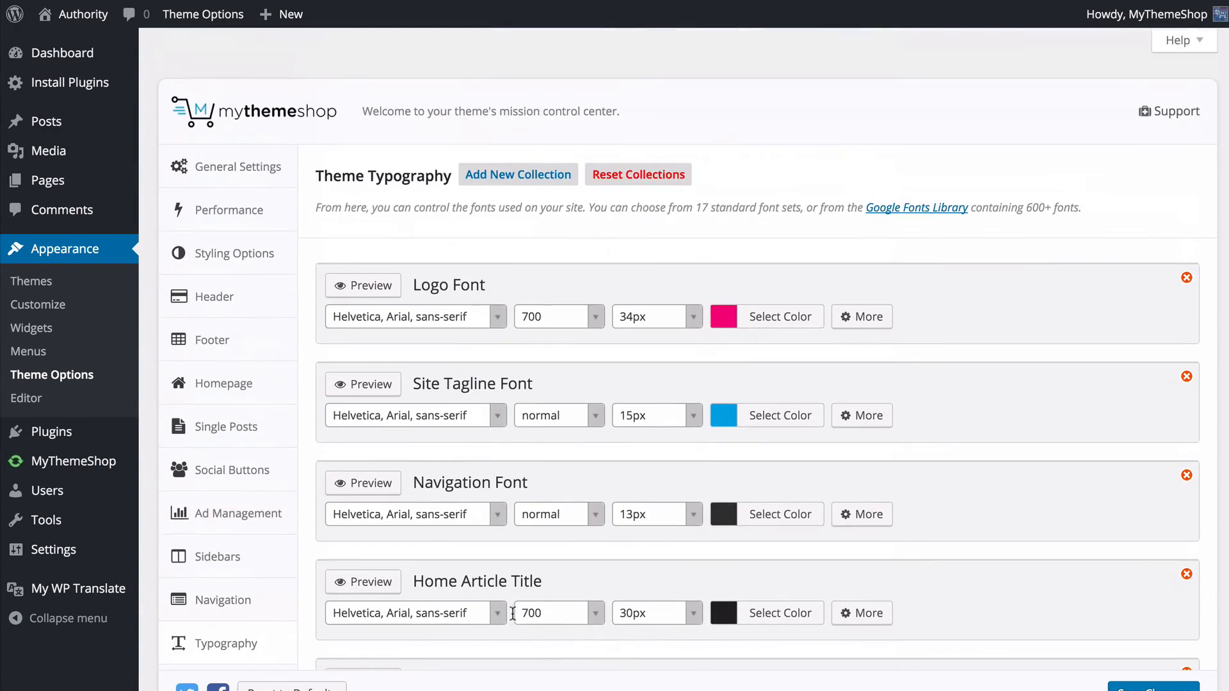
pyautogui.scroll(-2, 513, 611)
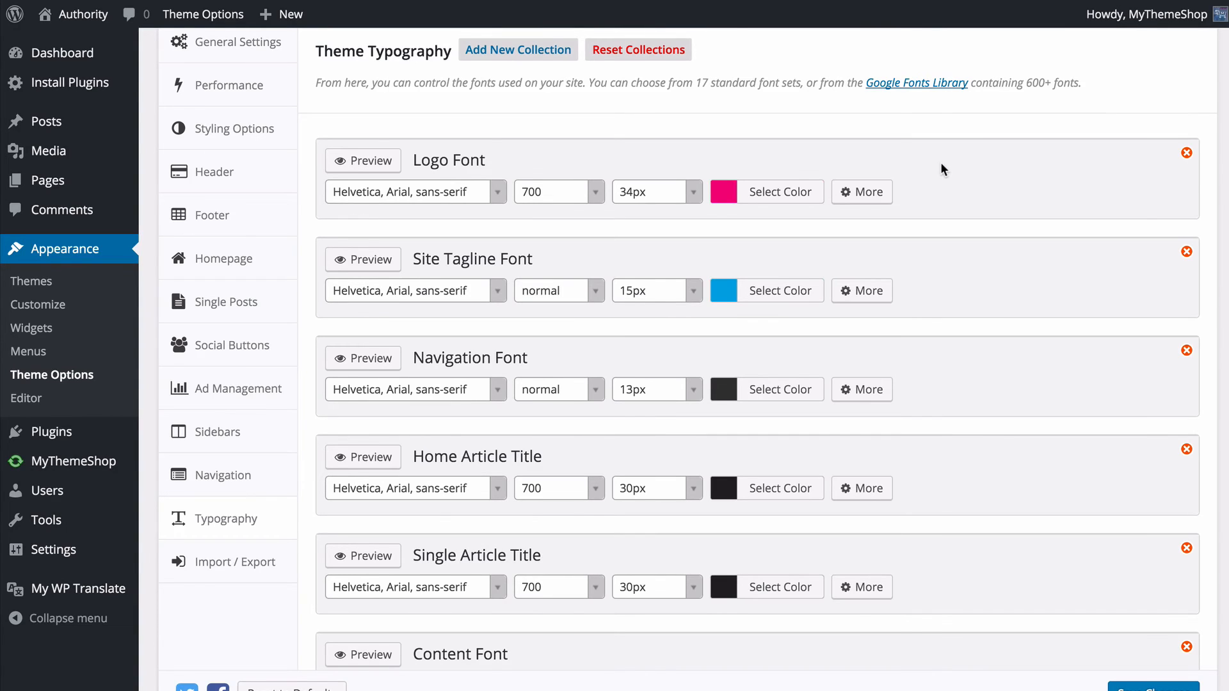
# - Set the Navigation Font family to Open Sans and switch its preview to a light background
pyautogui.scroll(-1, 944, 185)
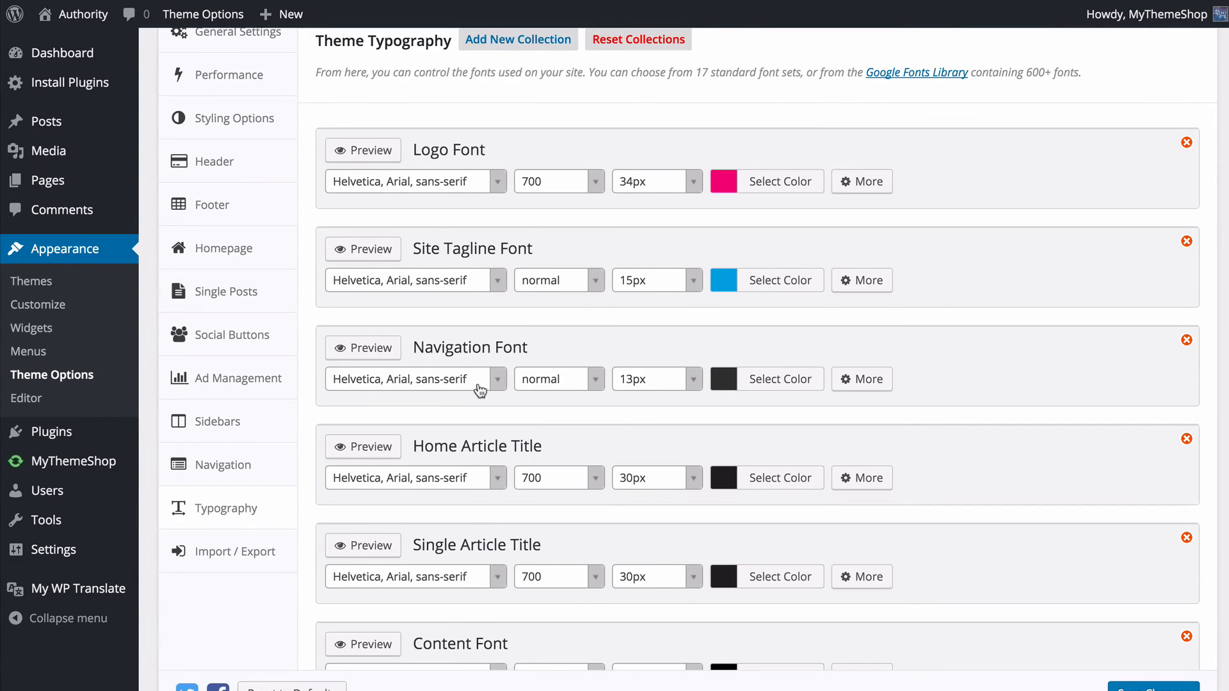
pyautogui.scroll(-3, 480, 391)
pyautogui.click(383, 293)
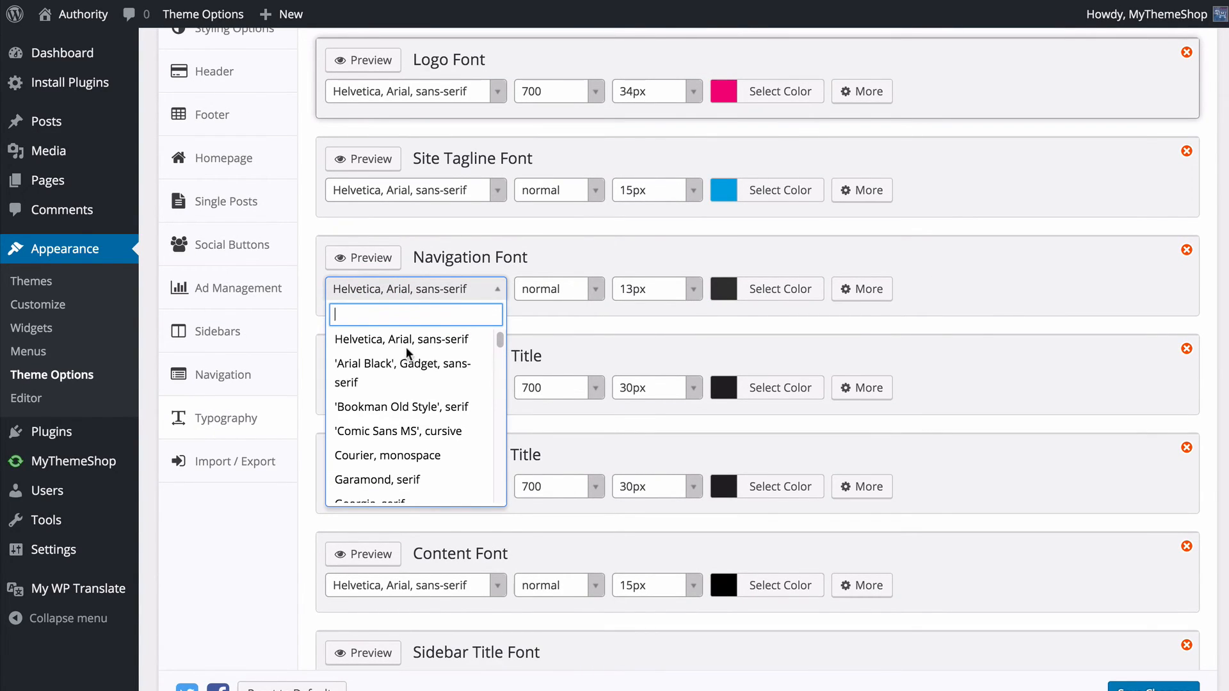
pyautogui.scroll(-5, 409, 352)
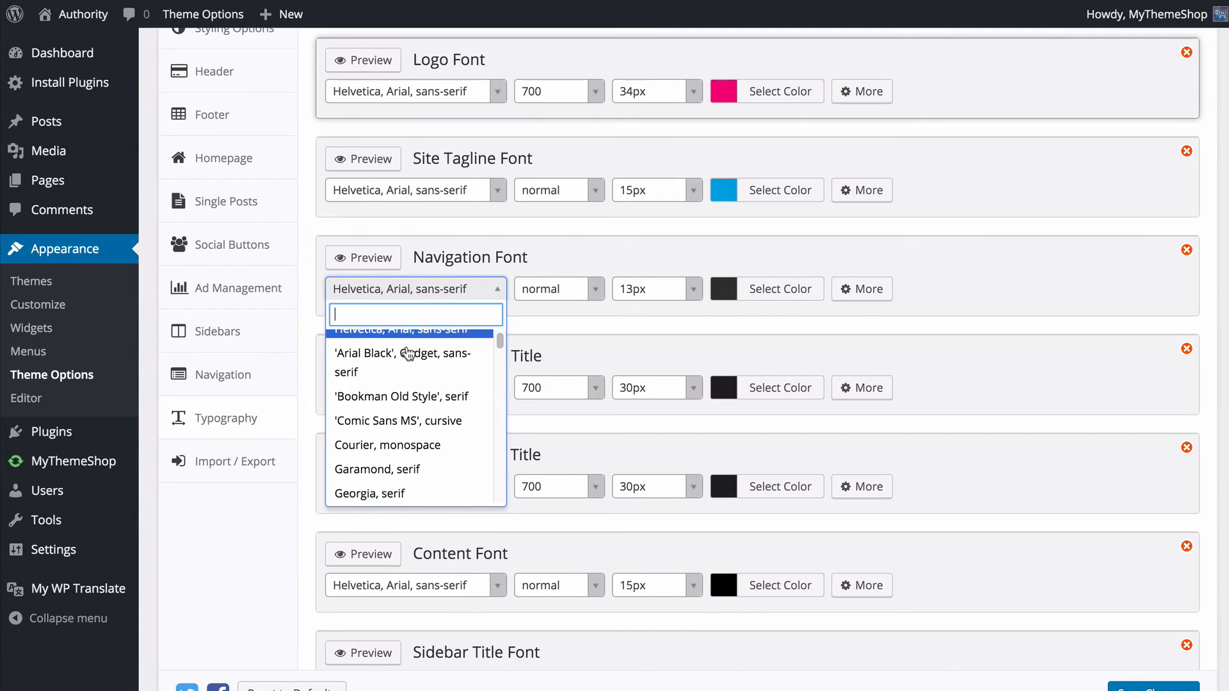
pyautogui.scroll(-15, 439, 364)
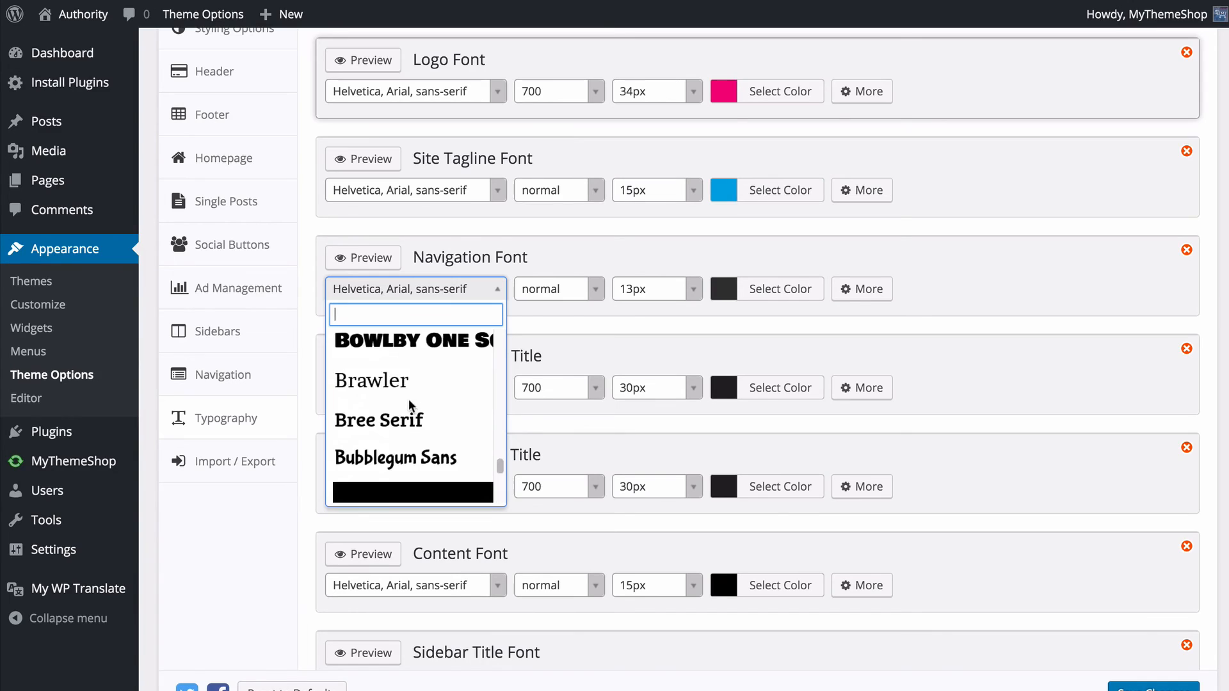
pyautogui.scroll(-10, 411, 407)
pyautogui.scroll(-12, 412, 407)
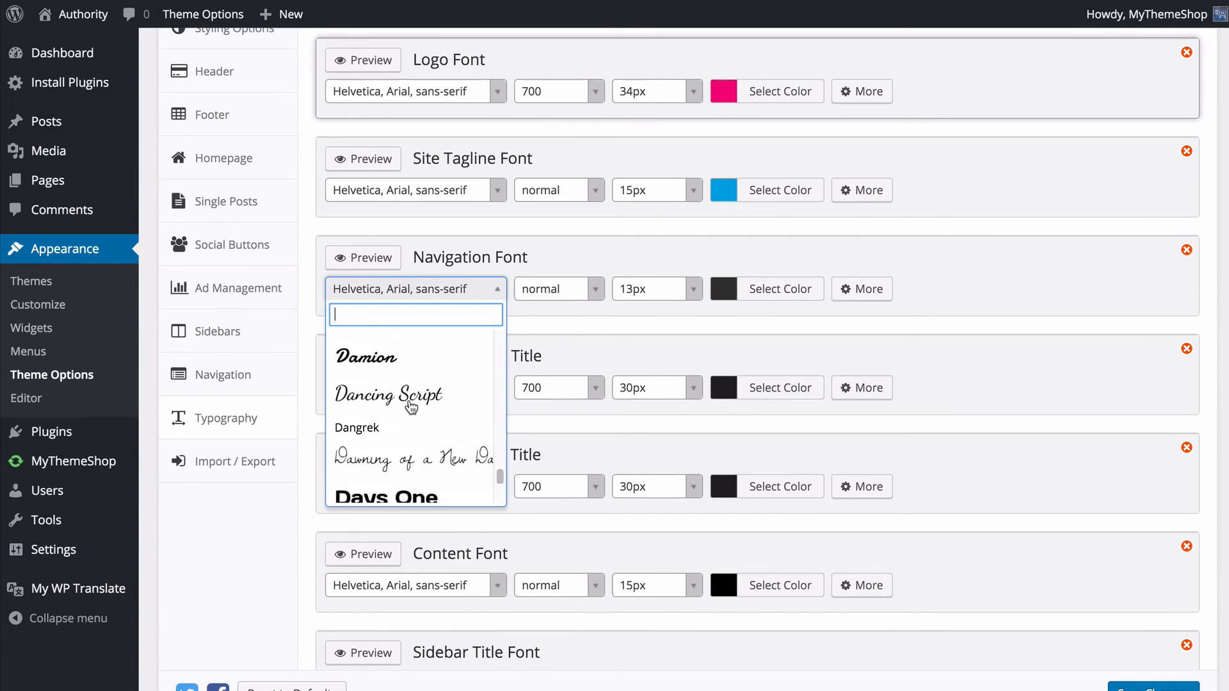
pyautogui.scroll(-10, 411, 407)
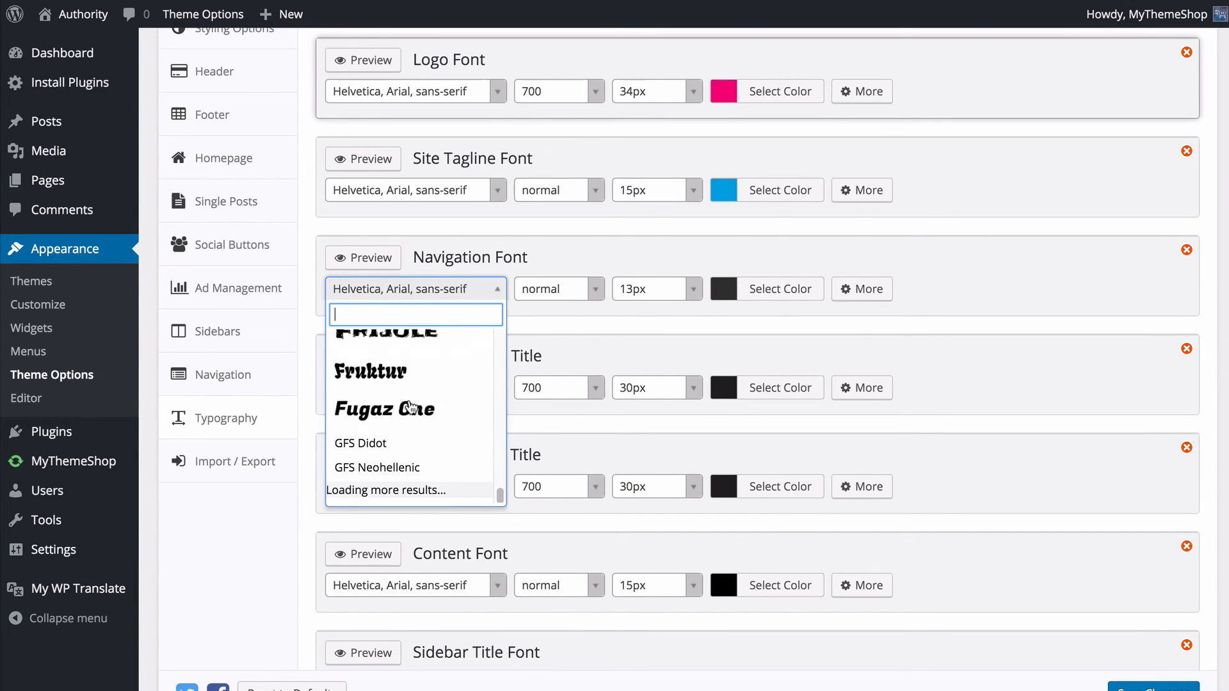
pyautogui.write('open')
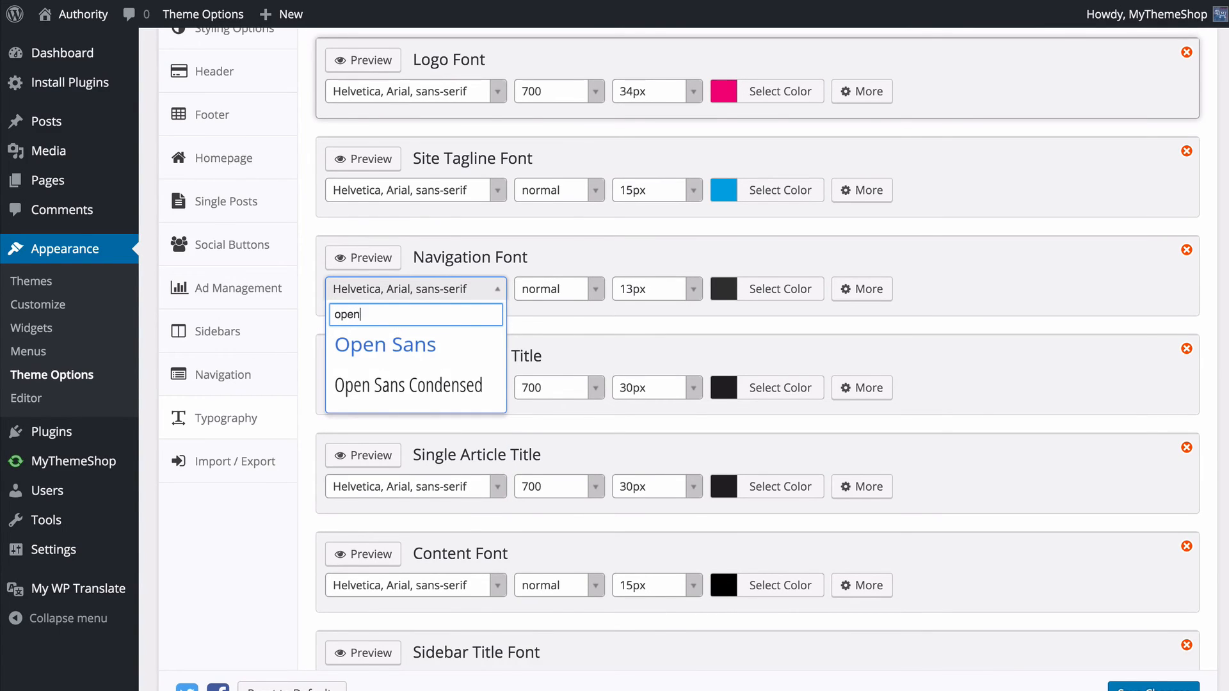
pyautogui.click(410, 345)
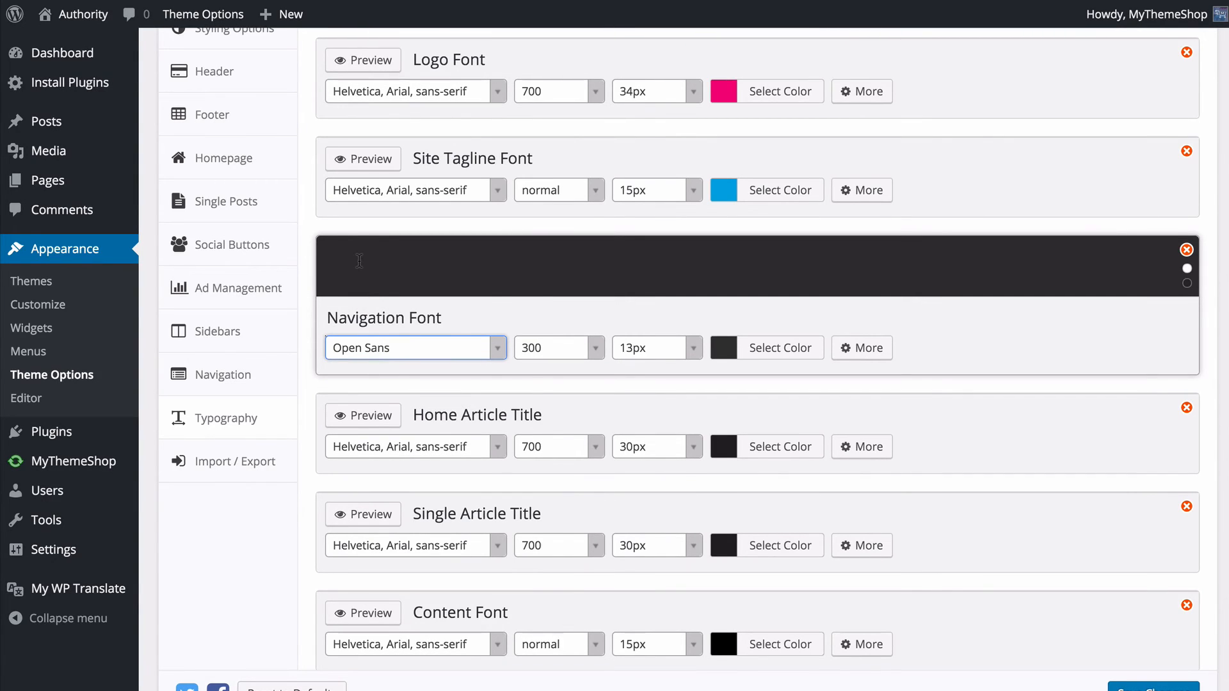
pyautogui.click(1187, 281)
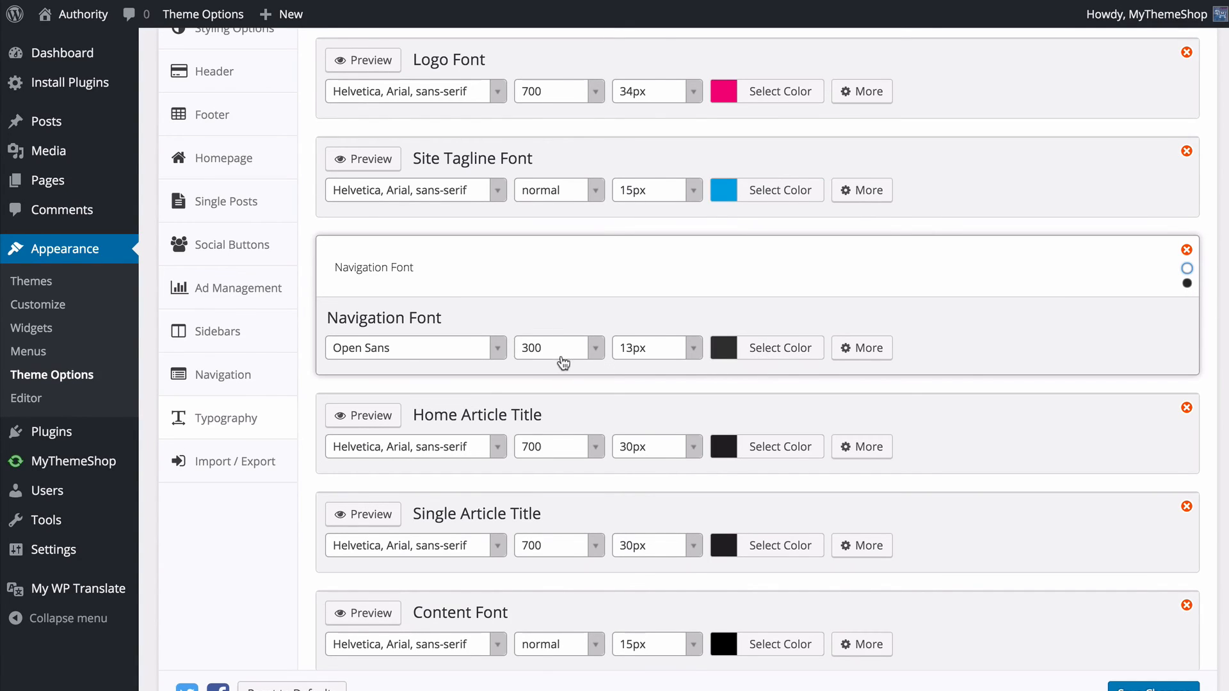
# - Set the Navigation Font's weight to 600 and size to 14px, and check its color choices
pyautogui.click(594, 348)
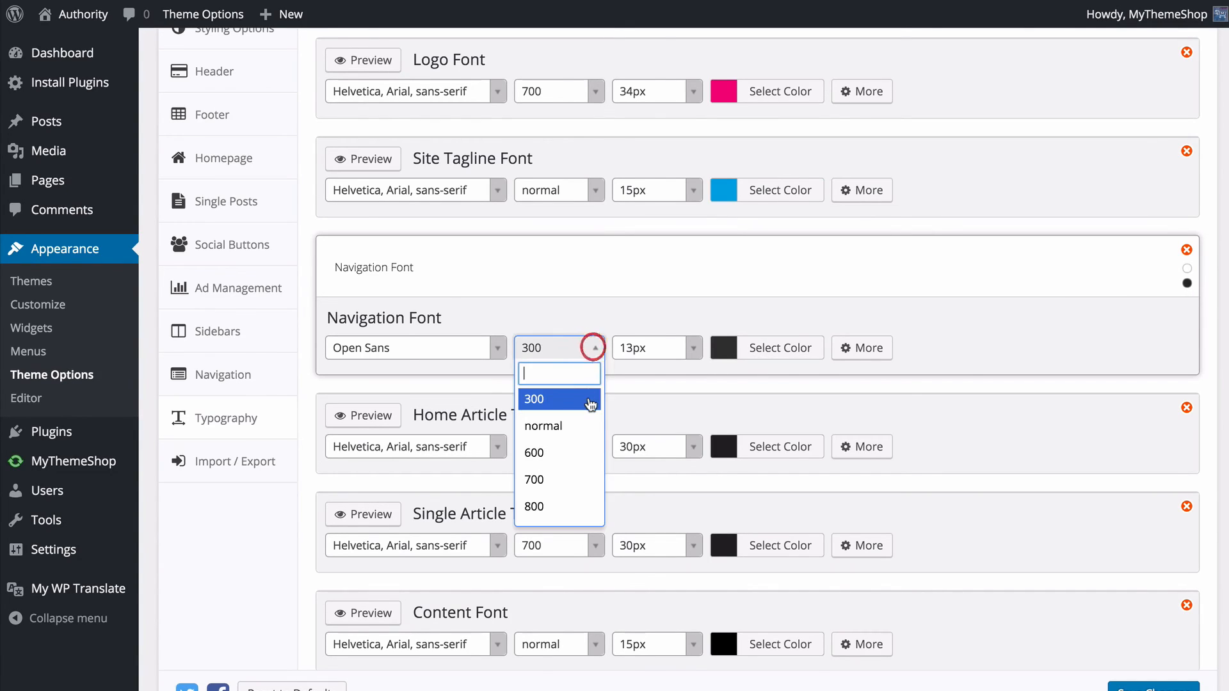
pyautogui.click(567, 451)
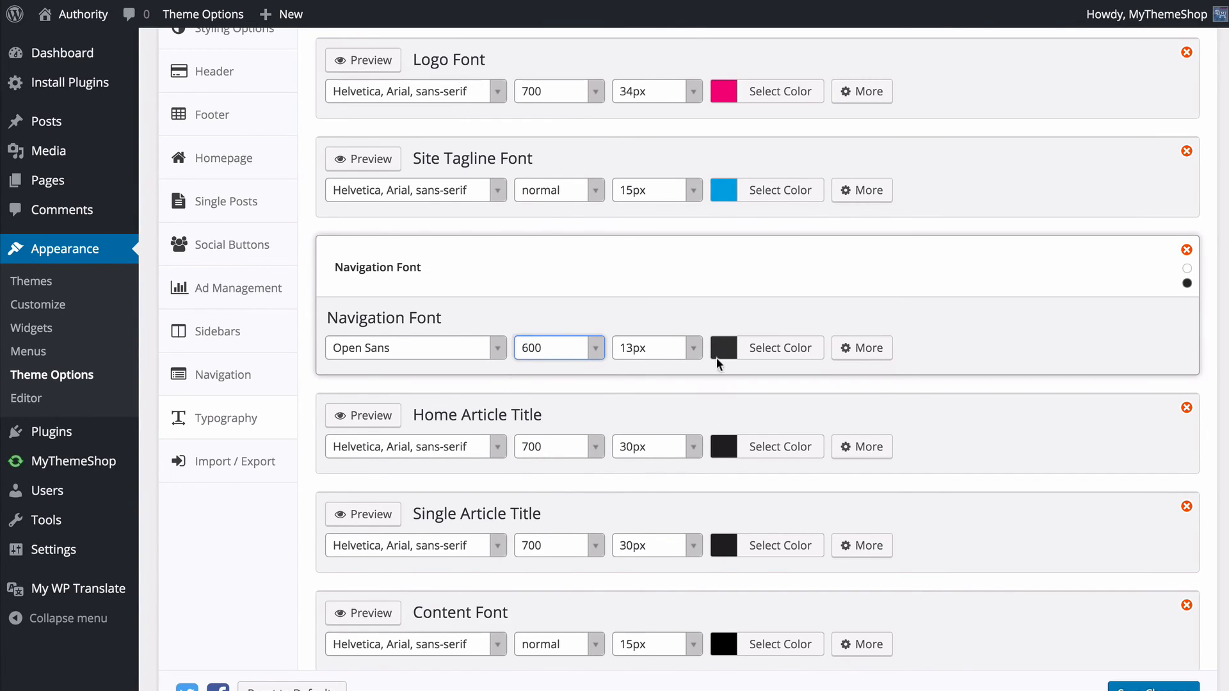
pyautogui.click(694, 348)
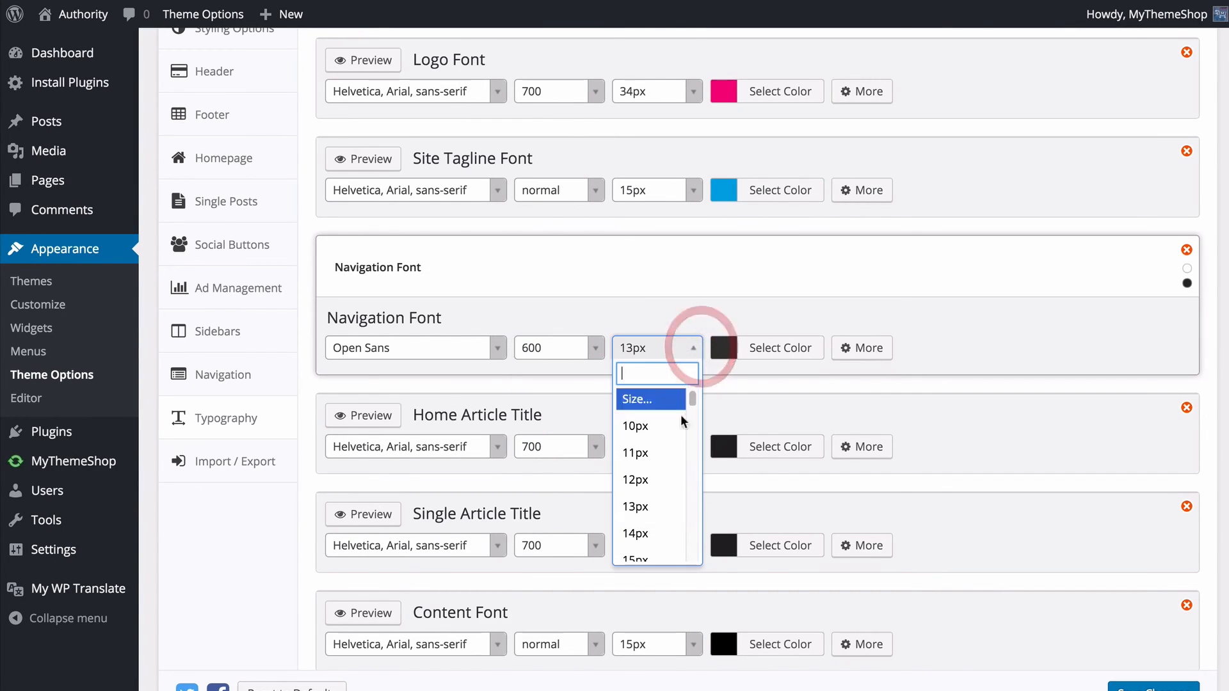
pyautogui.click(664, 533)
pyautogui.click(755, 349)
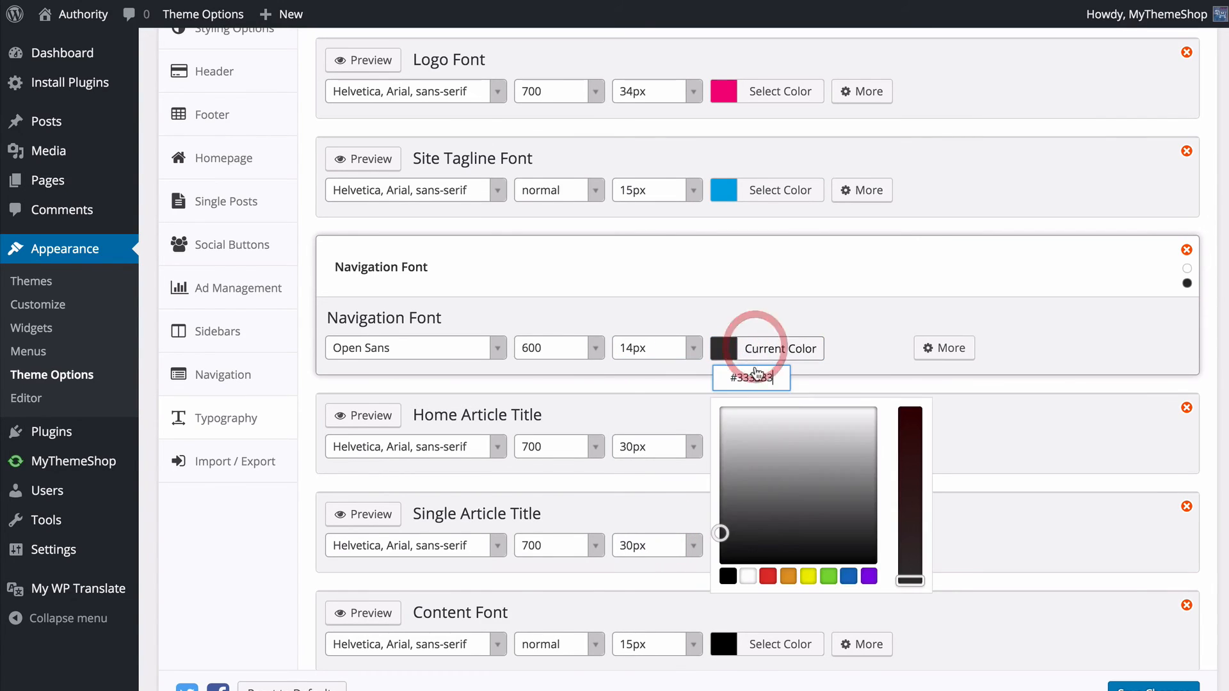
pyautogui.click(830, 346)
# - Show the Navigation Font's additional settings and set its fallback font to Helvetica, Arial, sans-serif
pyautogui.click(947, 349)
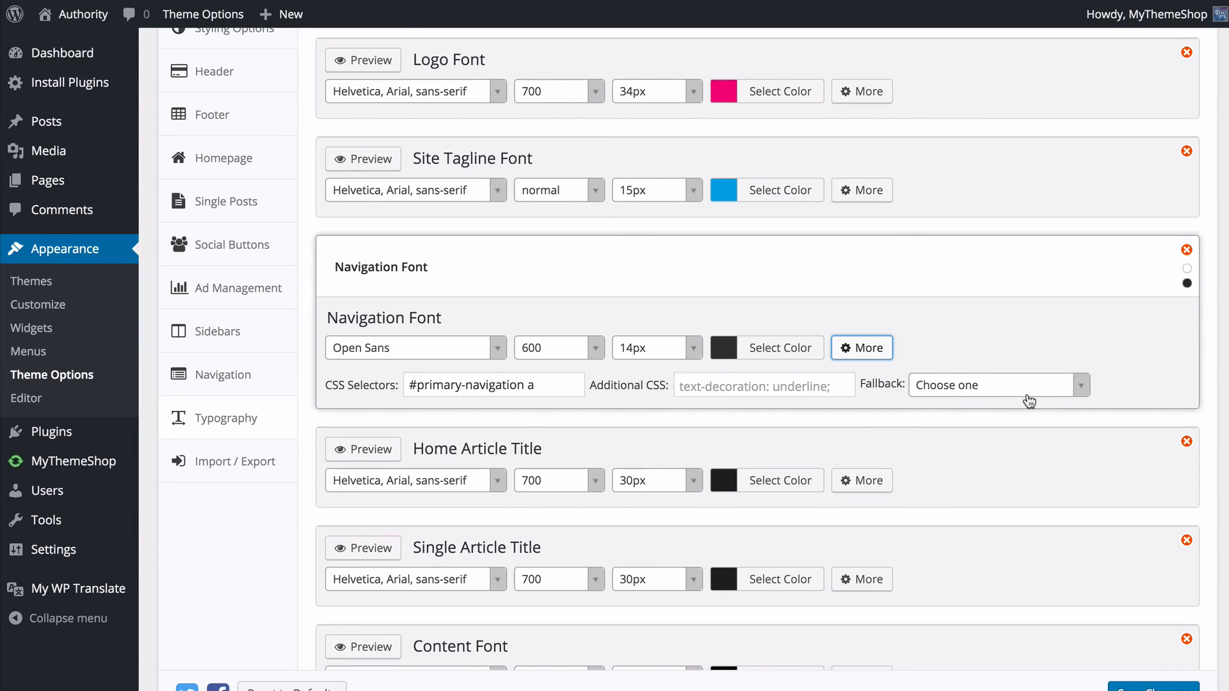
pyautogui.click(1053, 388)
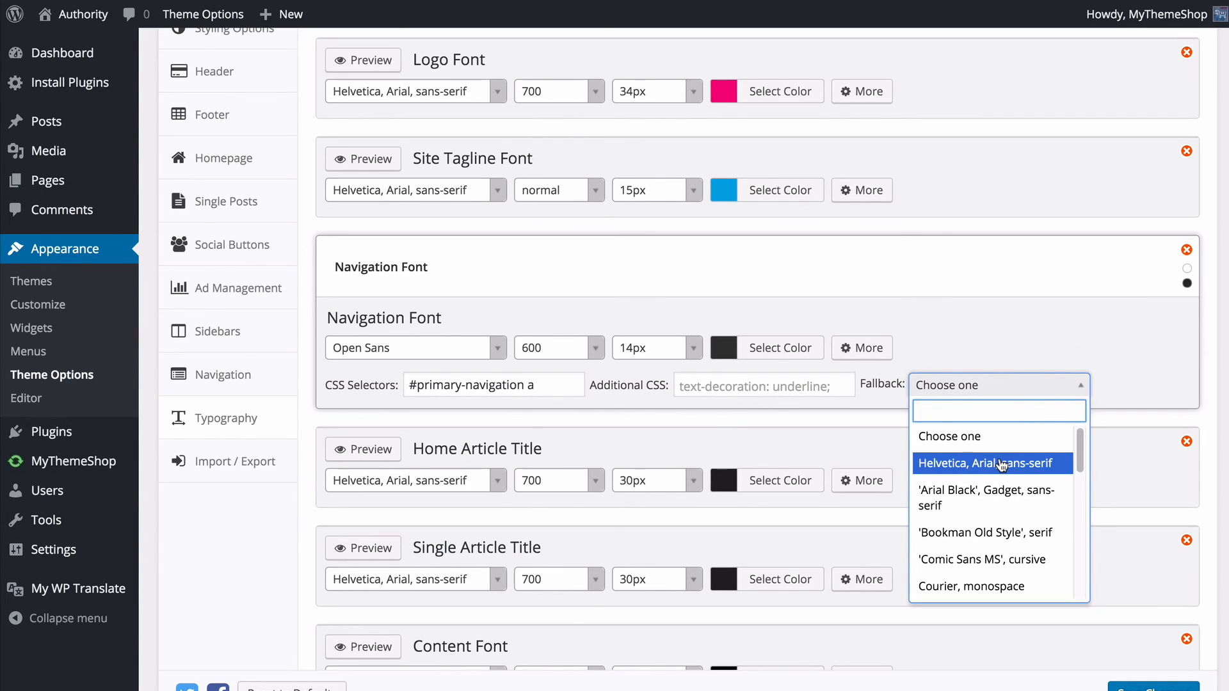
pyautogui.scroll(-1, 1002, 465)
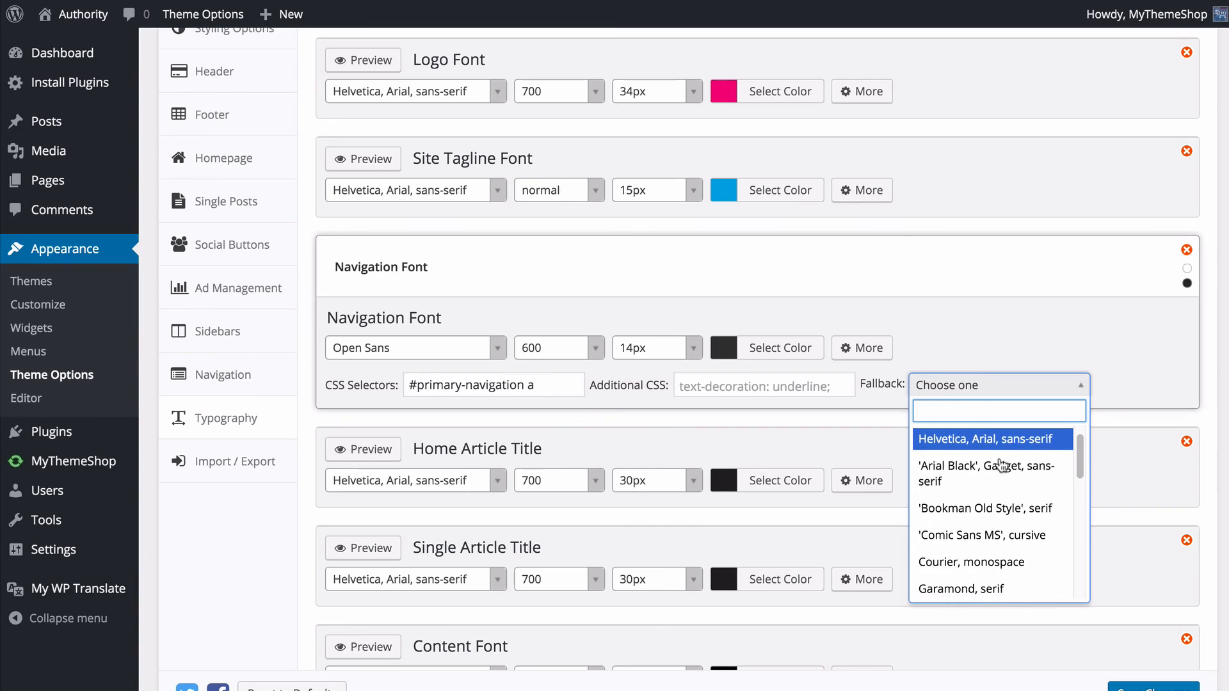
pyautogui.scroll(-3, 1002, 465)
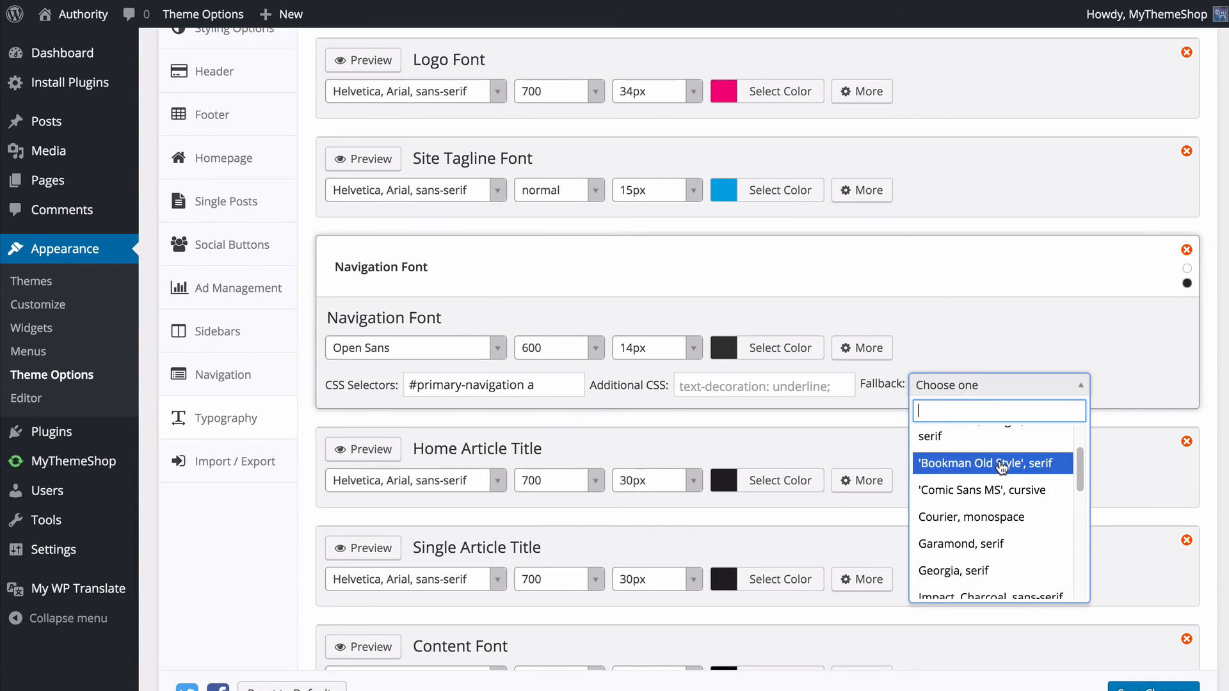
pyautogui.scroll(-5, 1002, 469)
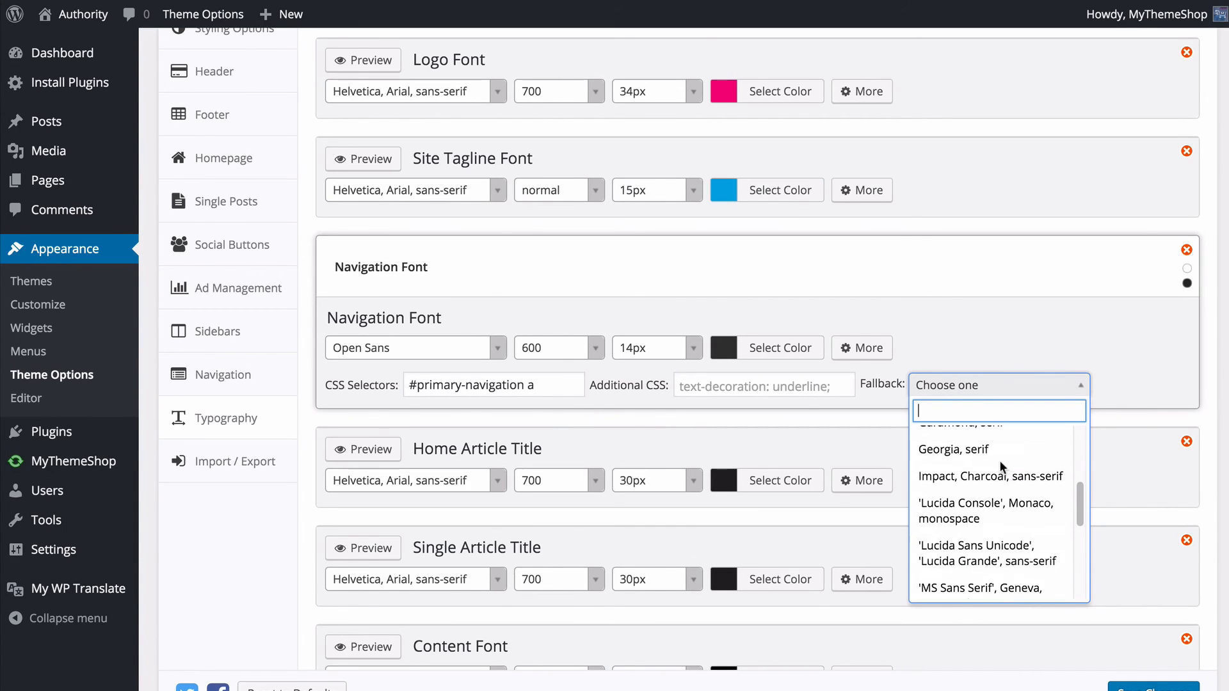
pyautogui.scroll(-5, 1002, 474)
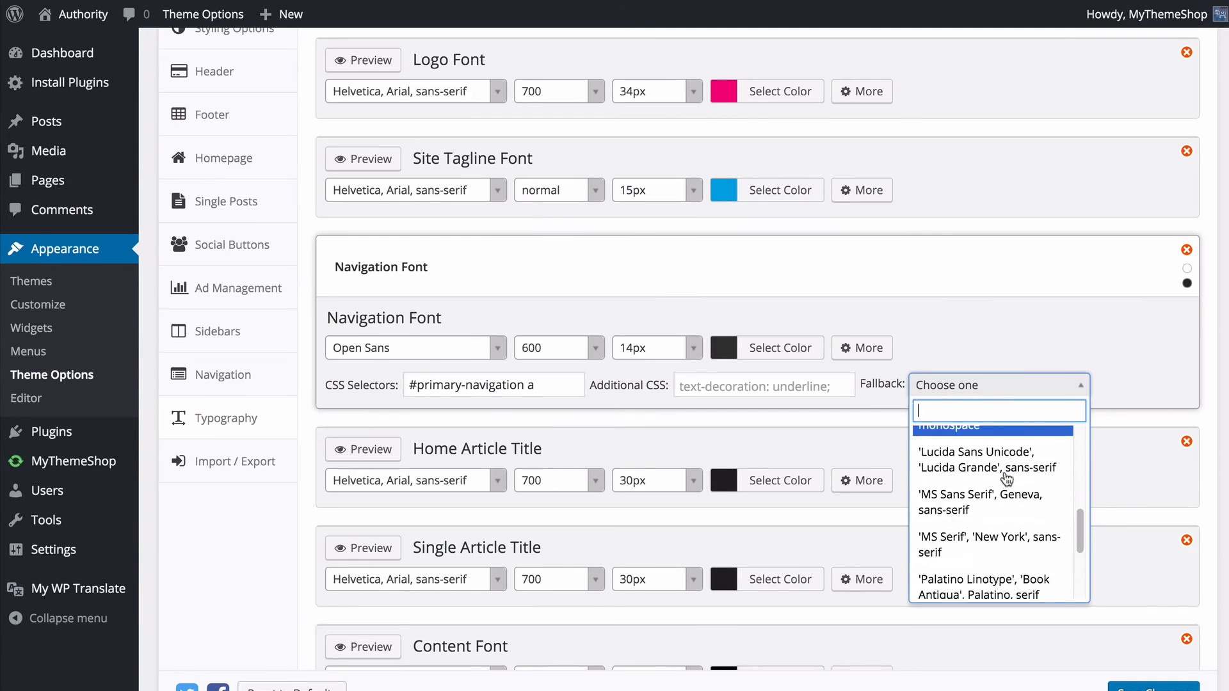
pyautogui.scroll(15, 1002, 486)
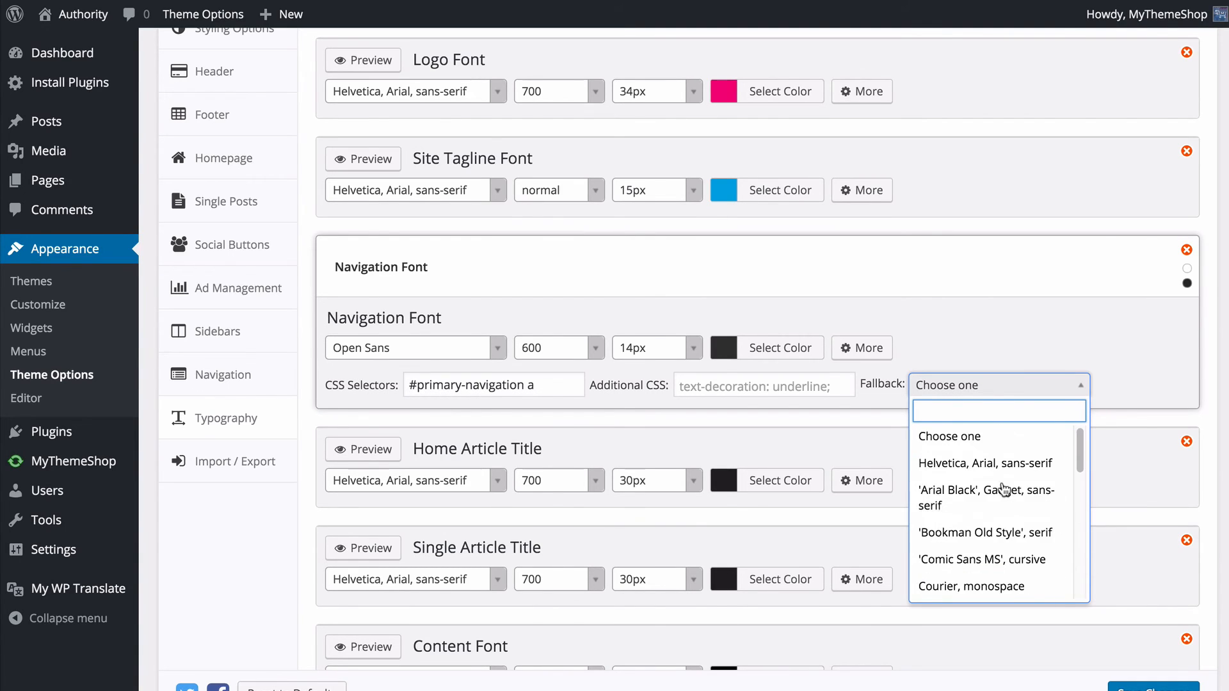
pyautogui.click(989, 458)
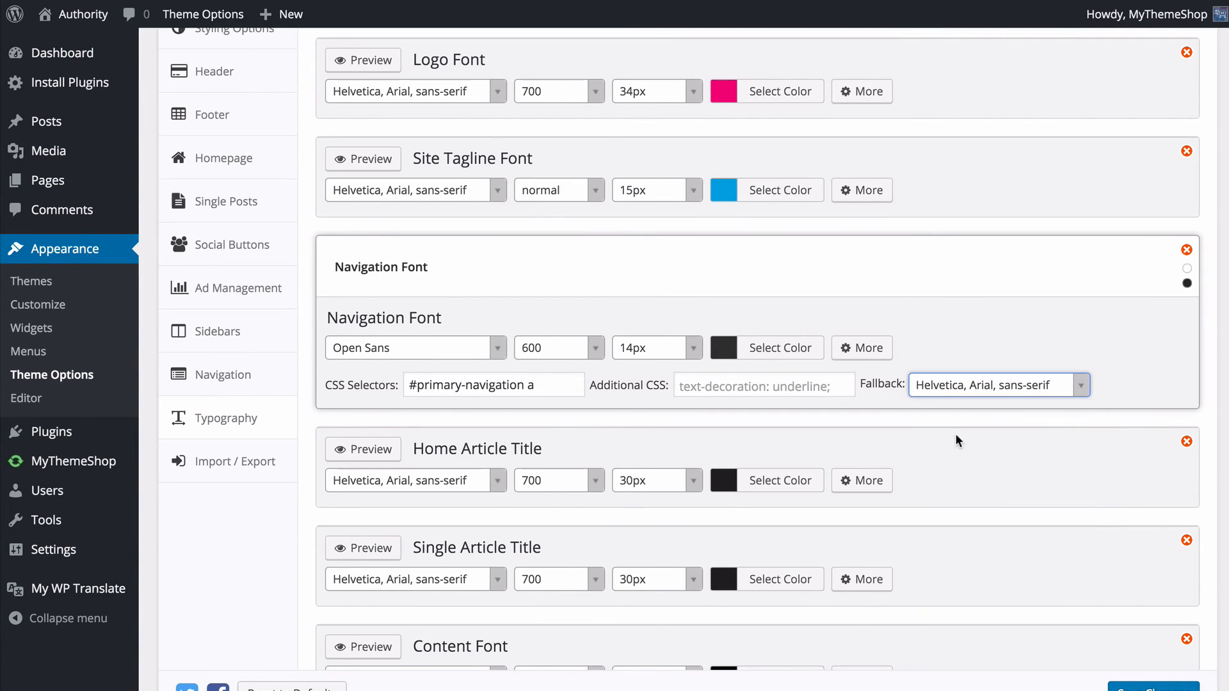
# - Save the typography changes and reload the site's front page to check the navigation menu font
pyautogui.click(1180, 685)
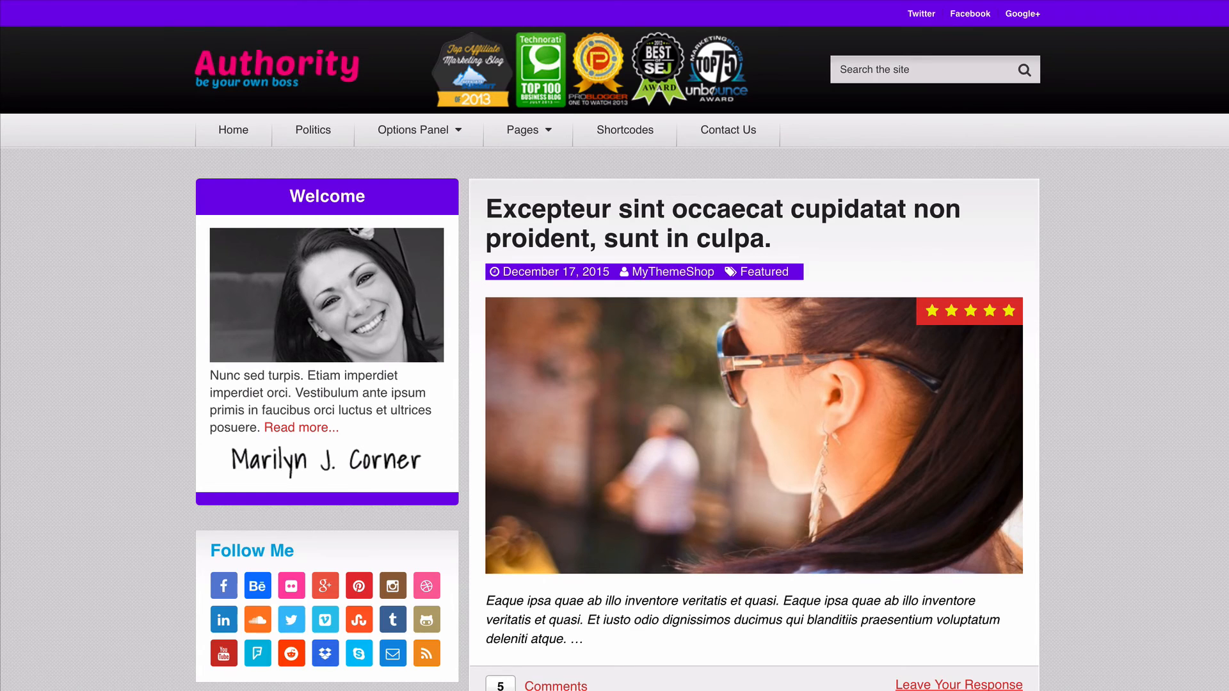
pyautogui.click(59, 0)
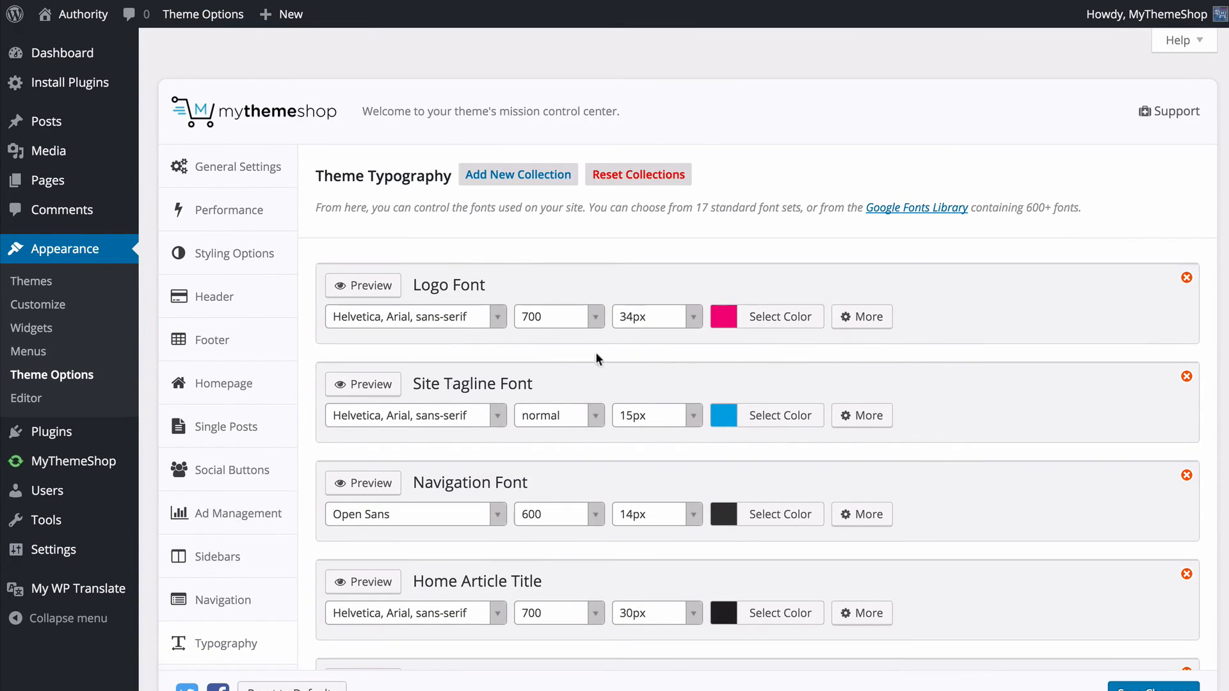
# - Review the remaining font collections in the theme typography settings, down to the character set choices
pyautogui.scroll(-3, 854, 445)
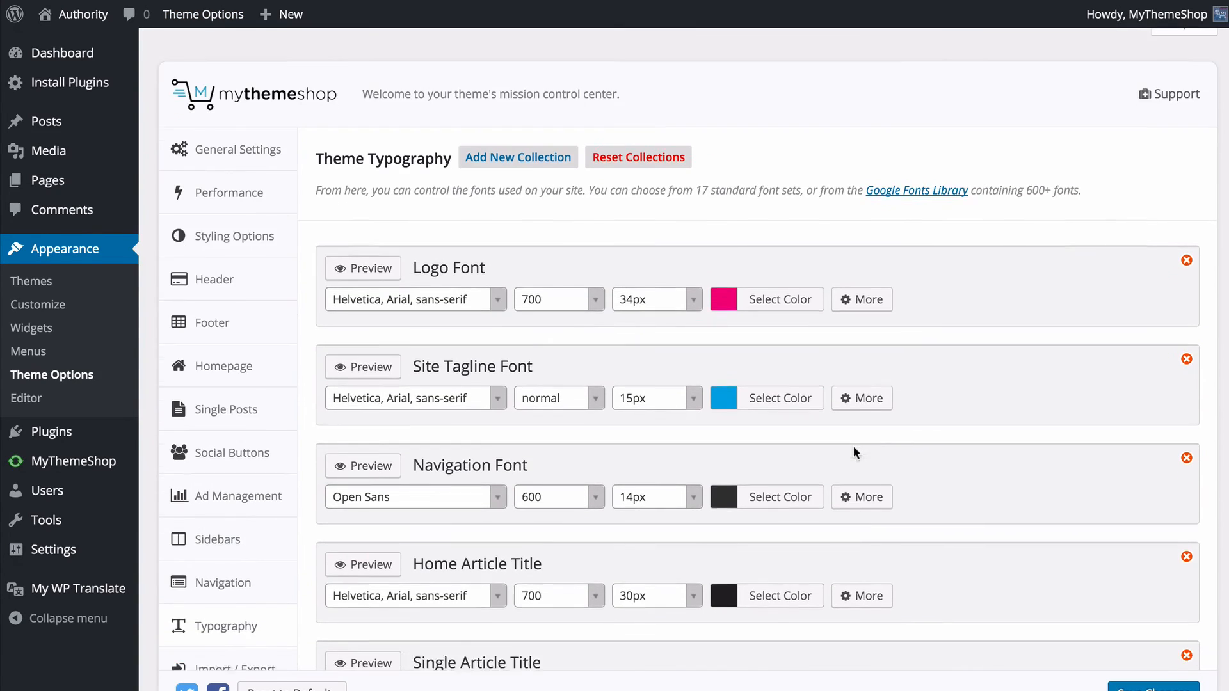
pyautogui.scroll(-9, 666, 301)
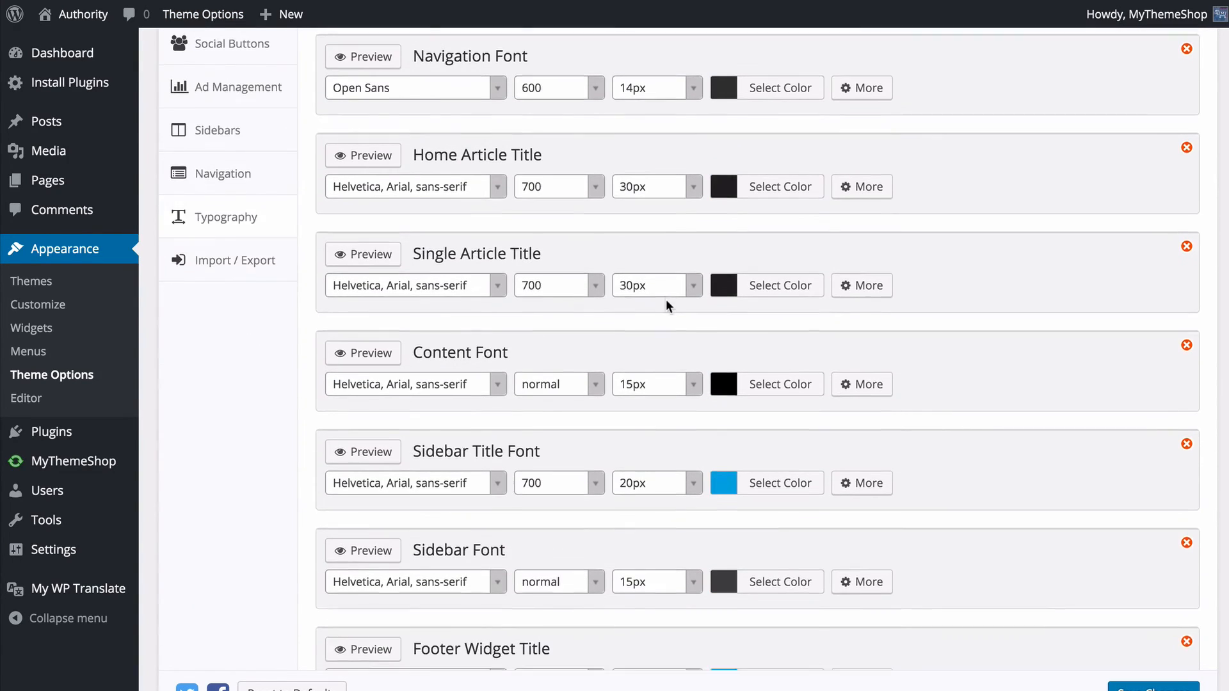
pyautogui.scroll(-5, 669, 309)
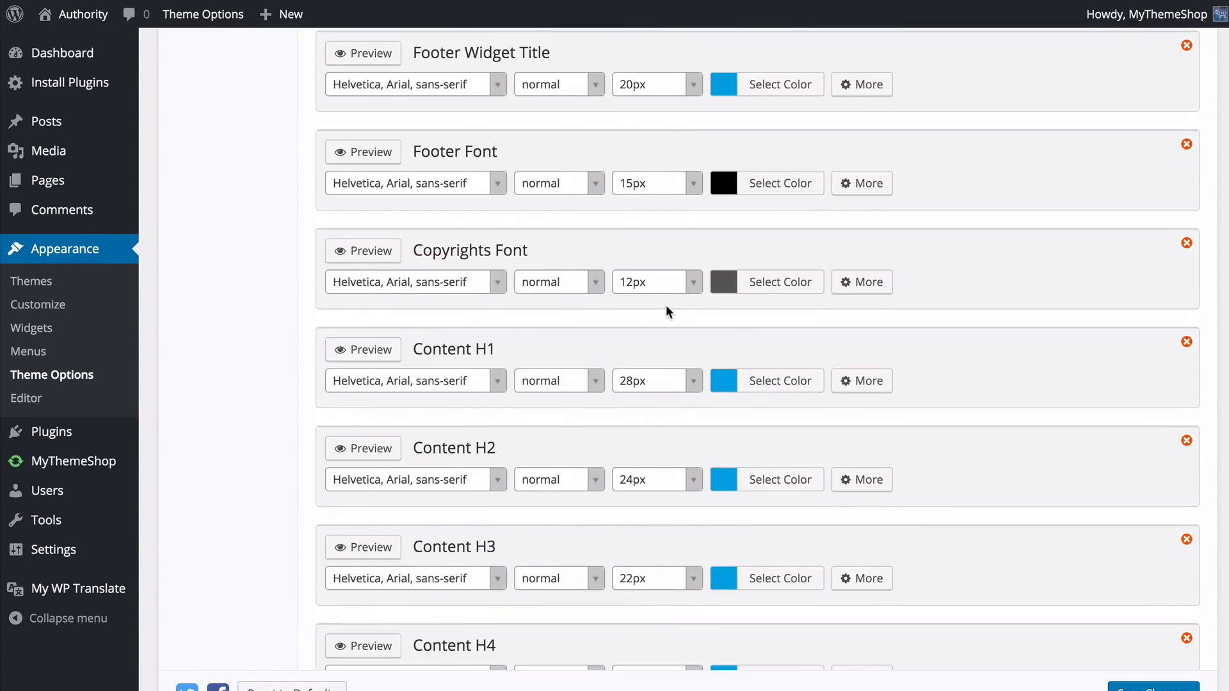
pyautogui.scroll(-2, 666, 309)
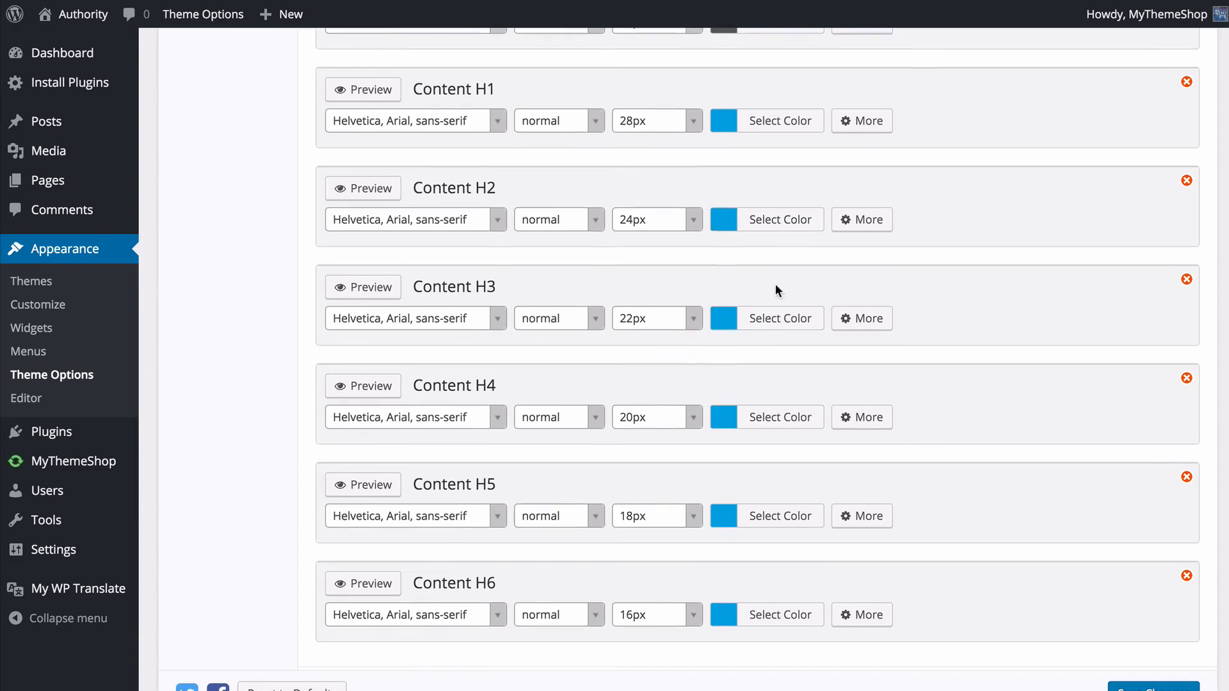
pyautogui.scroll(-3, 775, 283)
pyautogui.scroll(-3, 283, 225)
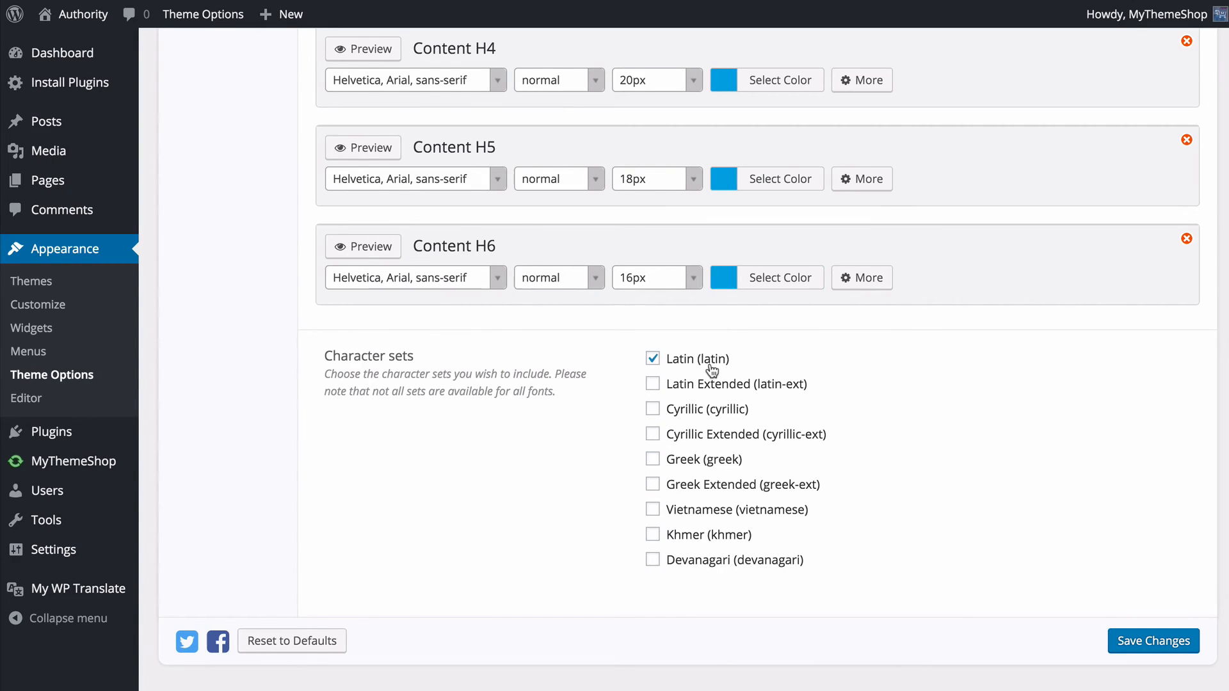
# - Try the Cyrillic Extended and Greek character sets, clear both again, and save the typography settings
pyautogui.click(698, 434)
pyautogui.click(701, 461)
pyautogui.click(700, 435)
pyautogui.click(702, 459)
pyautogui.click(602, 450)
pyautogui.click(1163, 647)
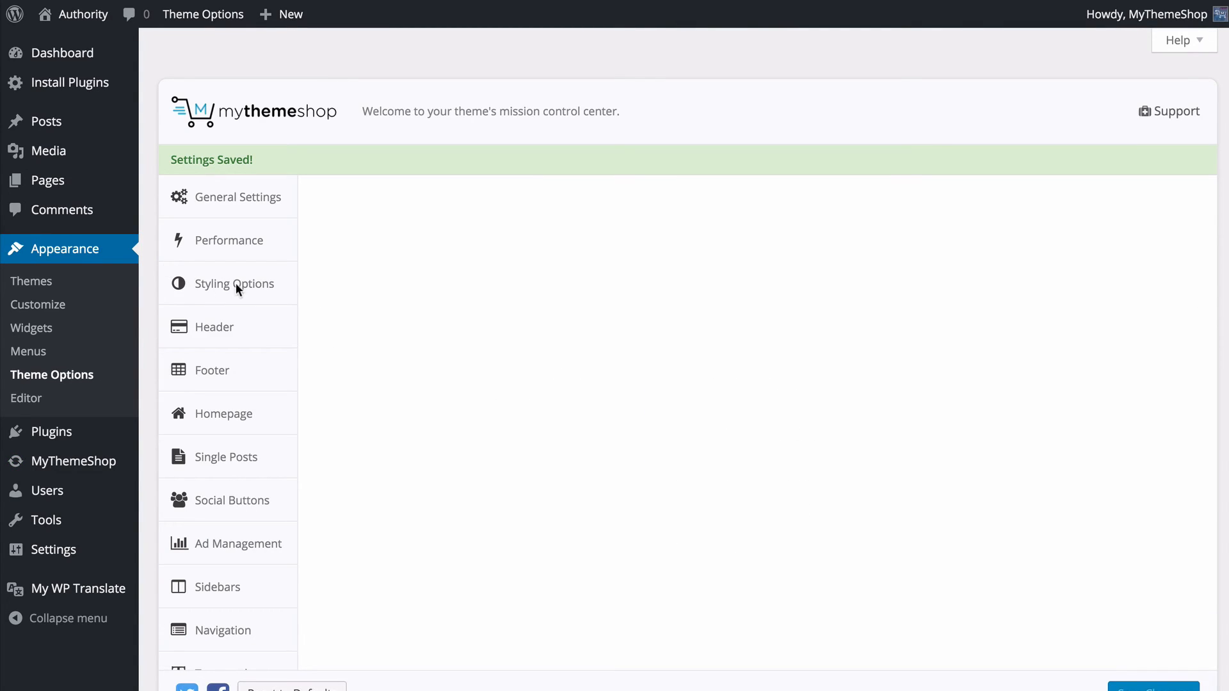
# - Open the theme's import and export options, look over the presets, and show the export code
pyautogui.scroll(-5, 245, 291)
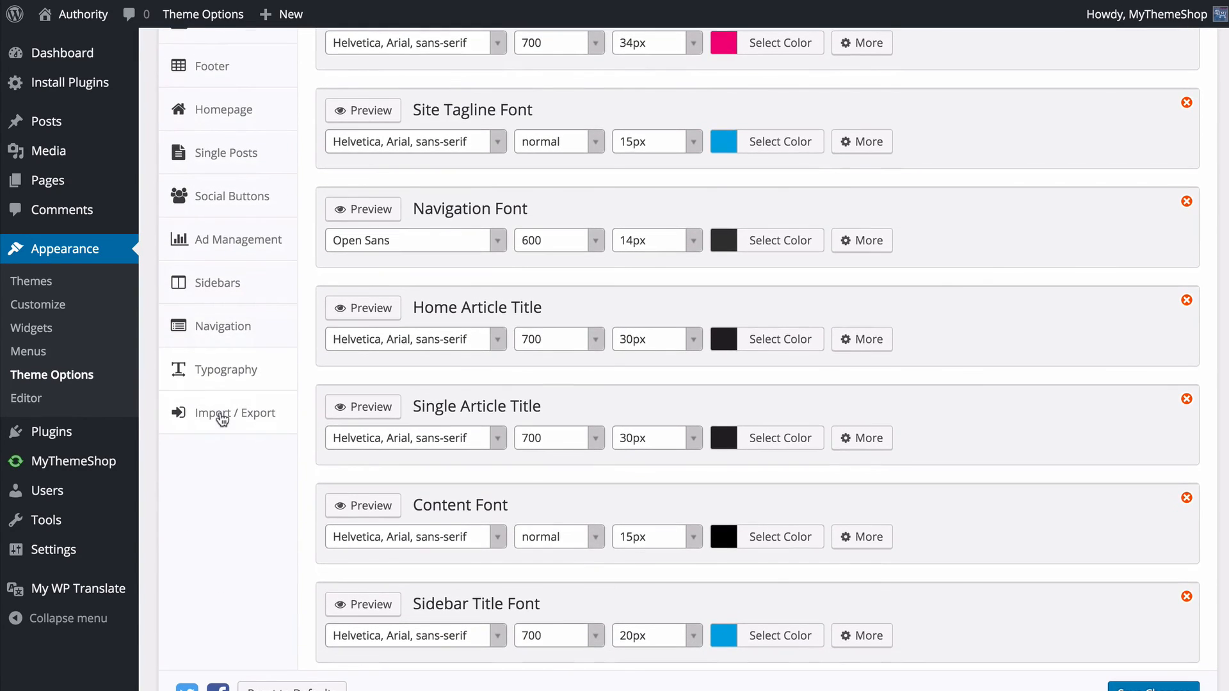
pyautogui.click(220, 415)
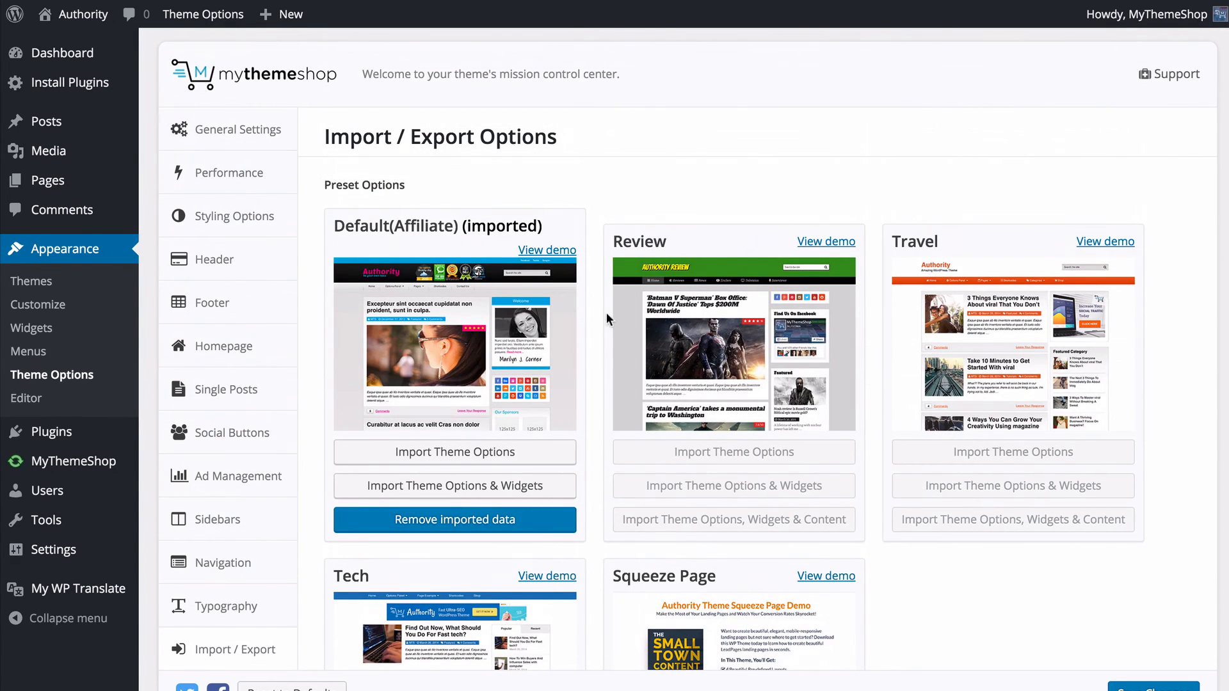
pyautogui.scroll(-1, 601, 309)
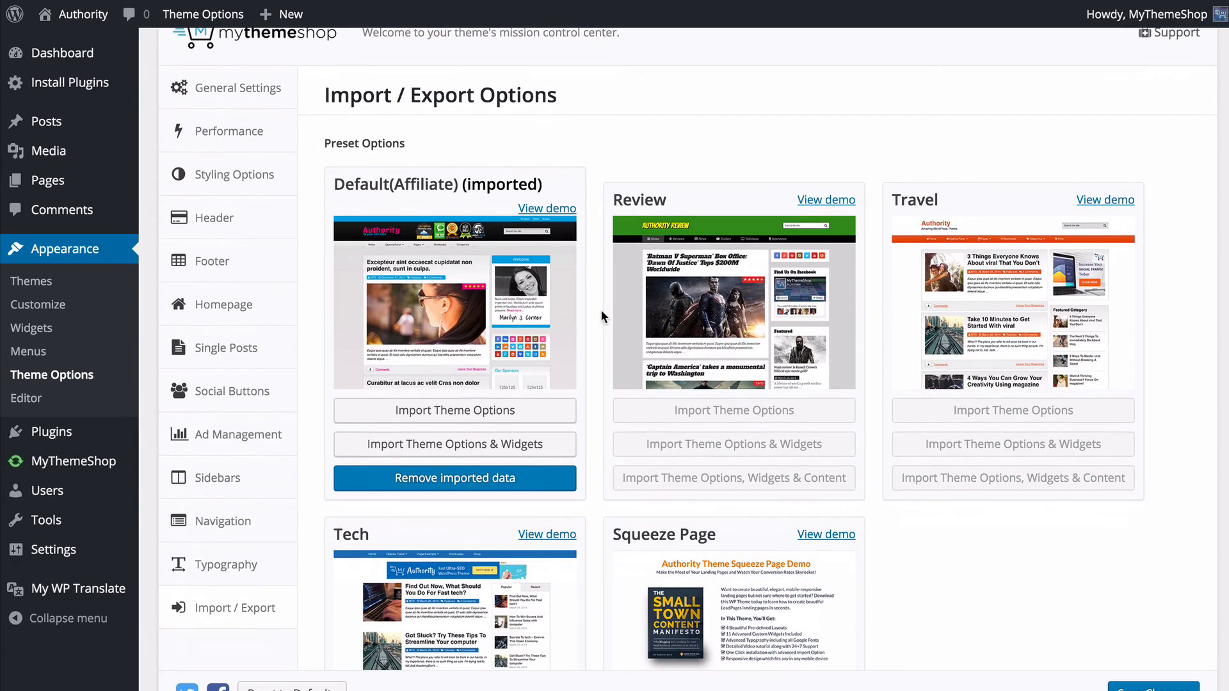
pyautogui.scroll(-10, 600, 310)
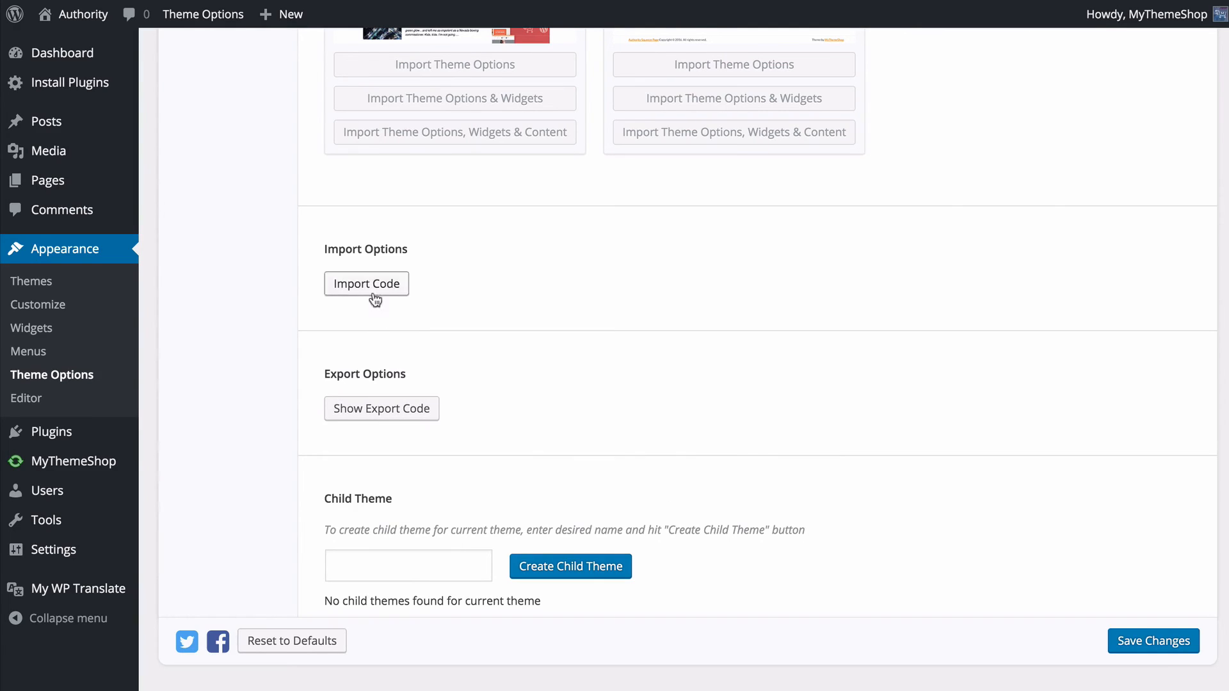
pyautogui.click(383, 413)
pyautogui.scroll(-1, 433, 416)
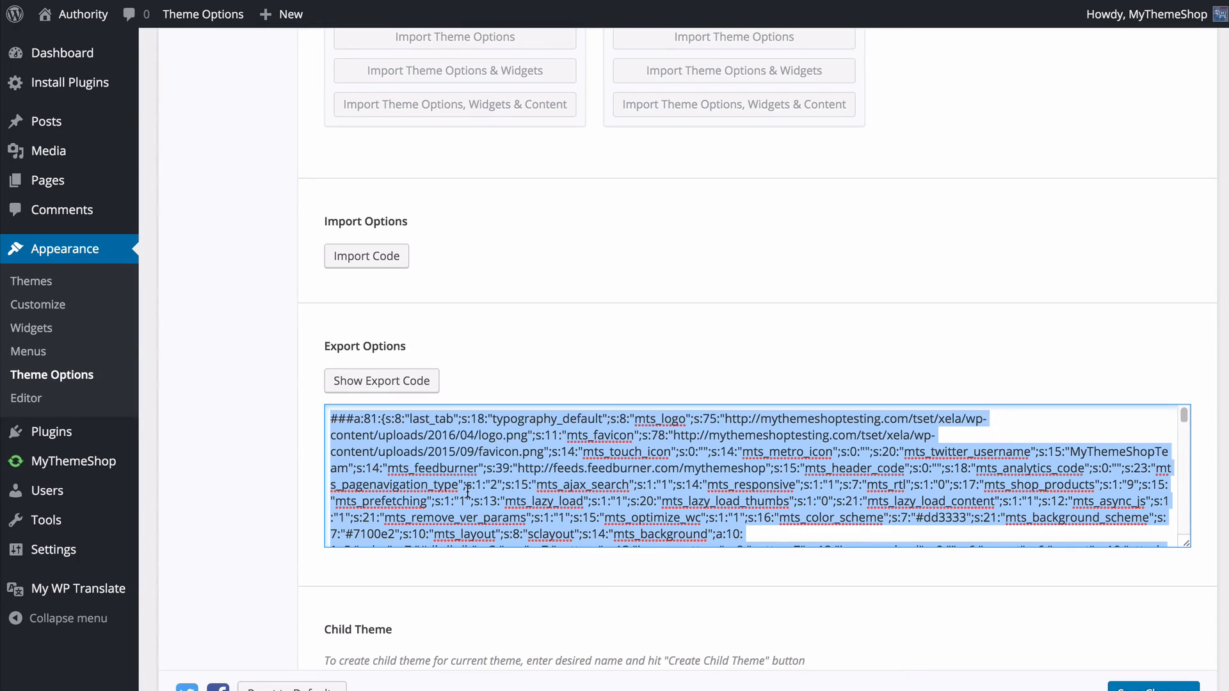
# - Show the import field for a backup code, and hide both the import and export code boxes
pyautogui.click(374, 256)
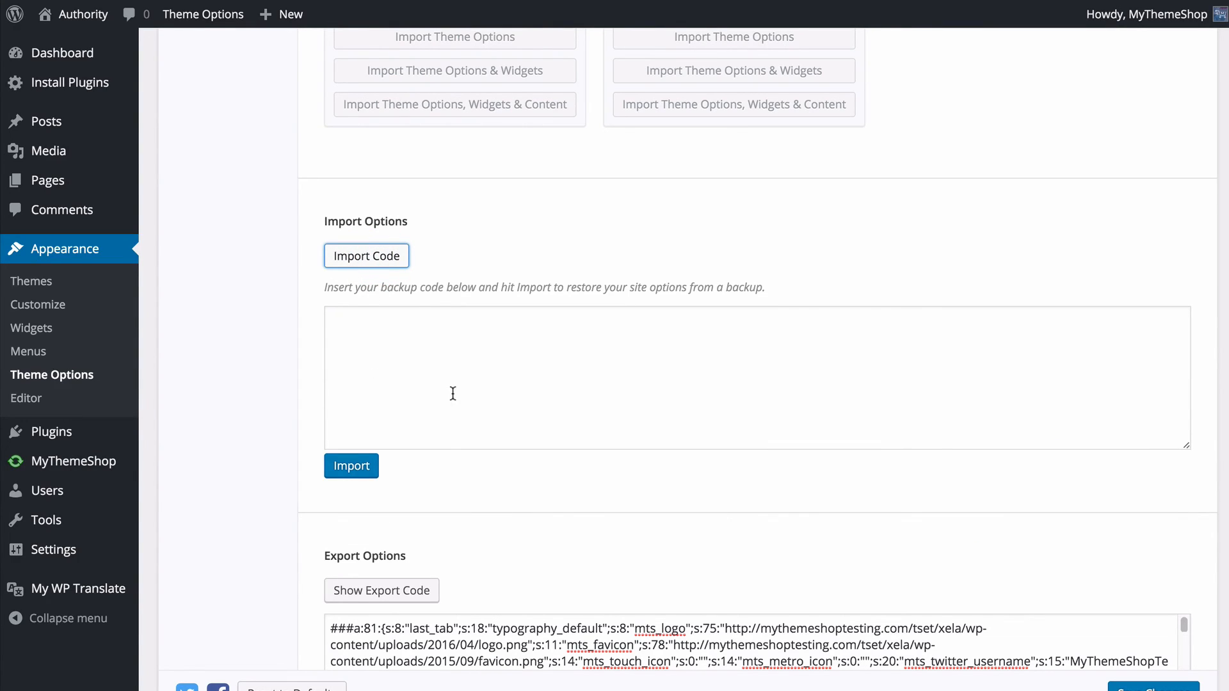
pyautogui.click(377, 268)
pyautogui.click(383, 381)
pyautogui.click(277, 303)
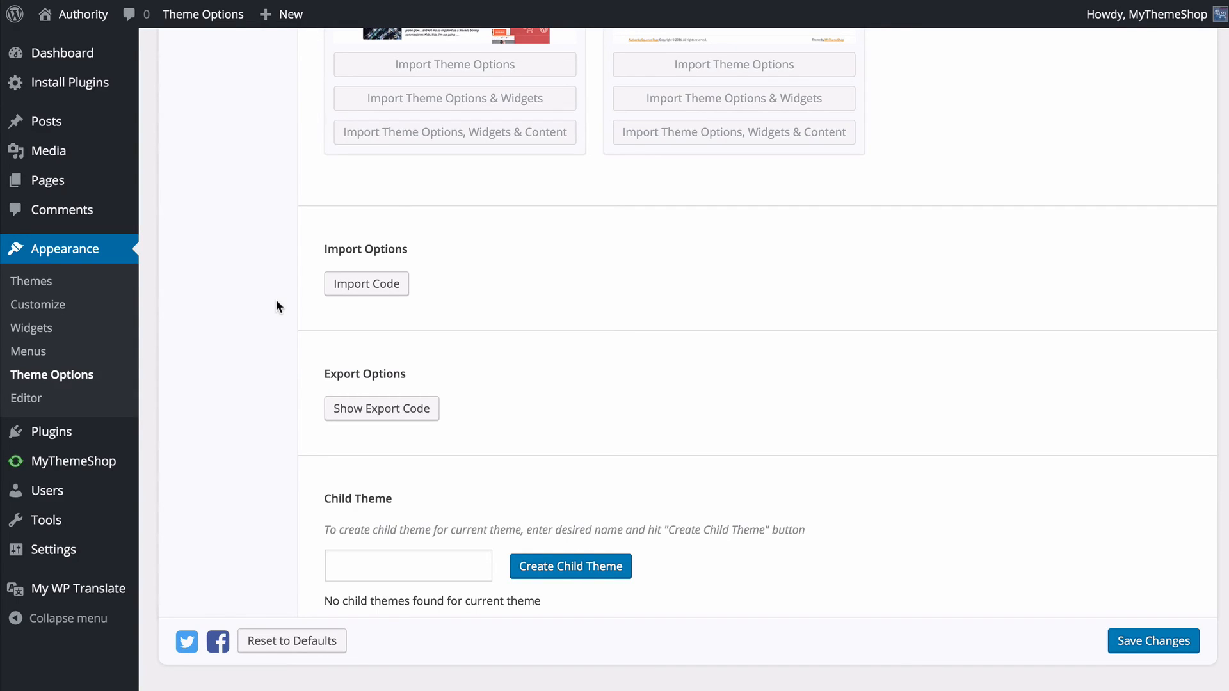
# - Create a child theme named Authority Child for the current theme and save the theme options
pyautogui.click(380, 574)
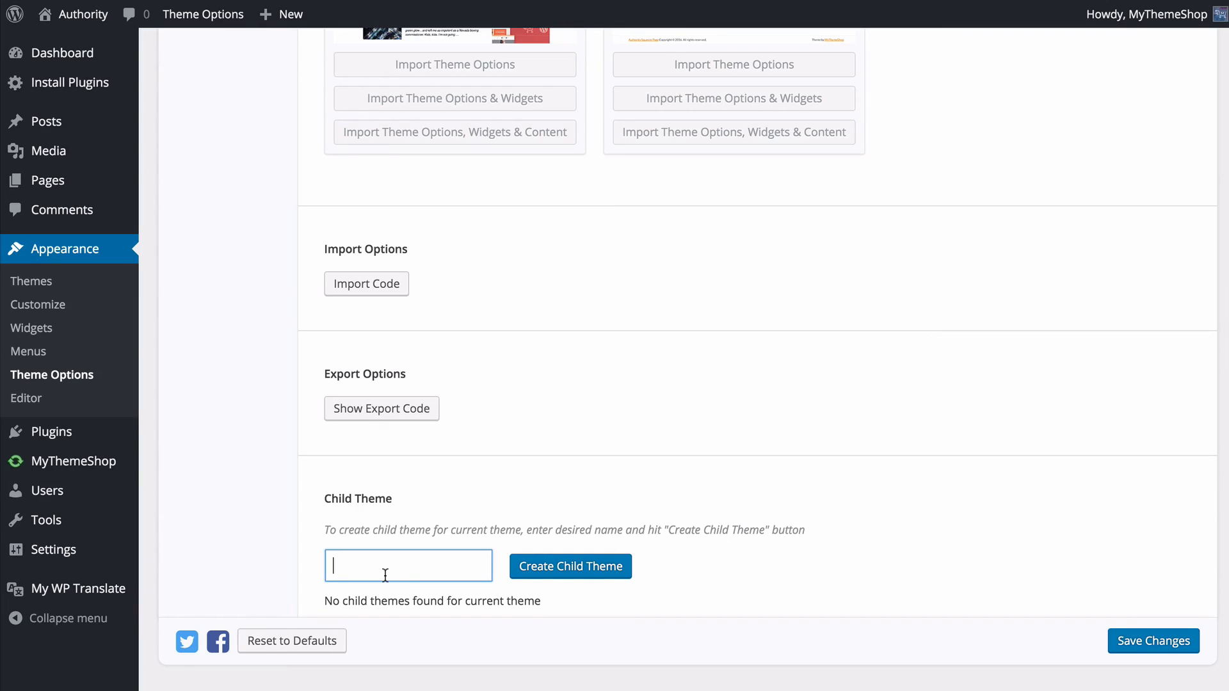
pyautogui.write('Authority Child')
pyautogui.click(564, 580)
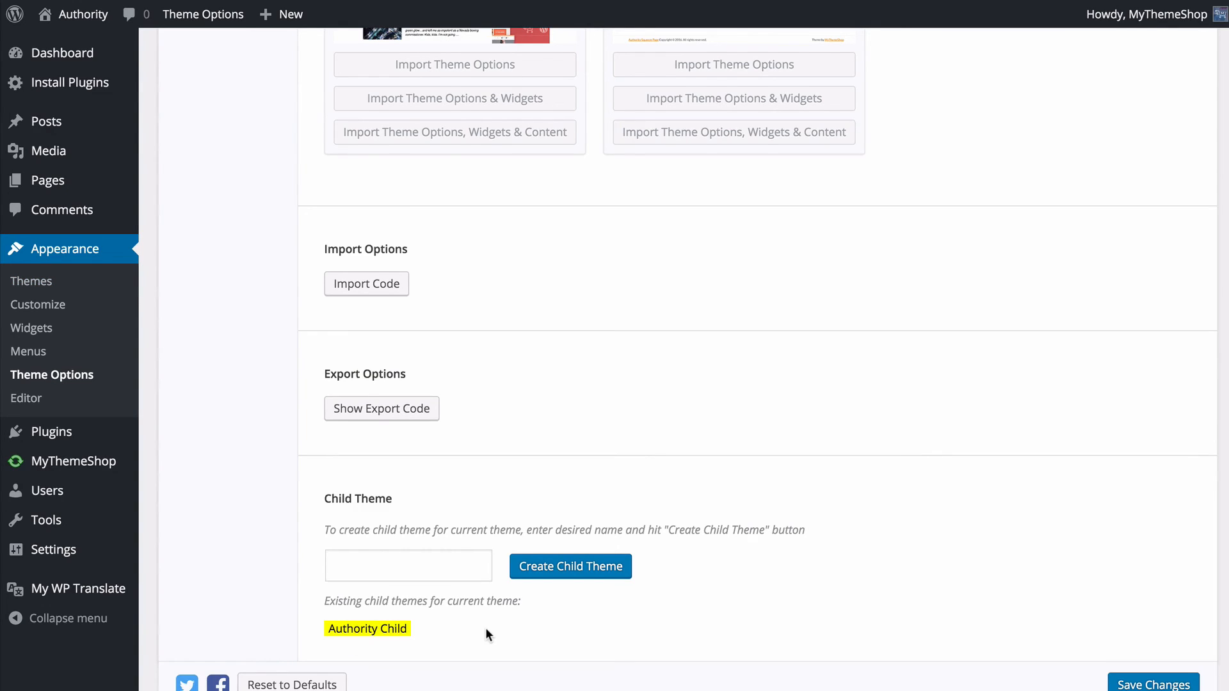
pyautogui.scroll(-1, 487, 633)
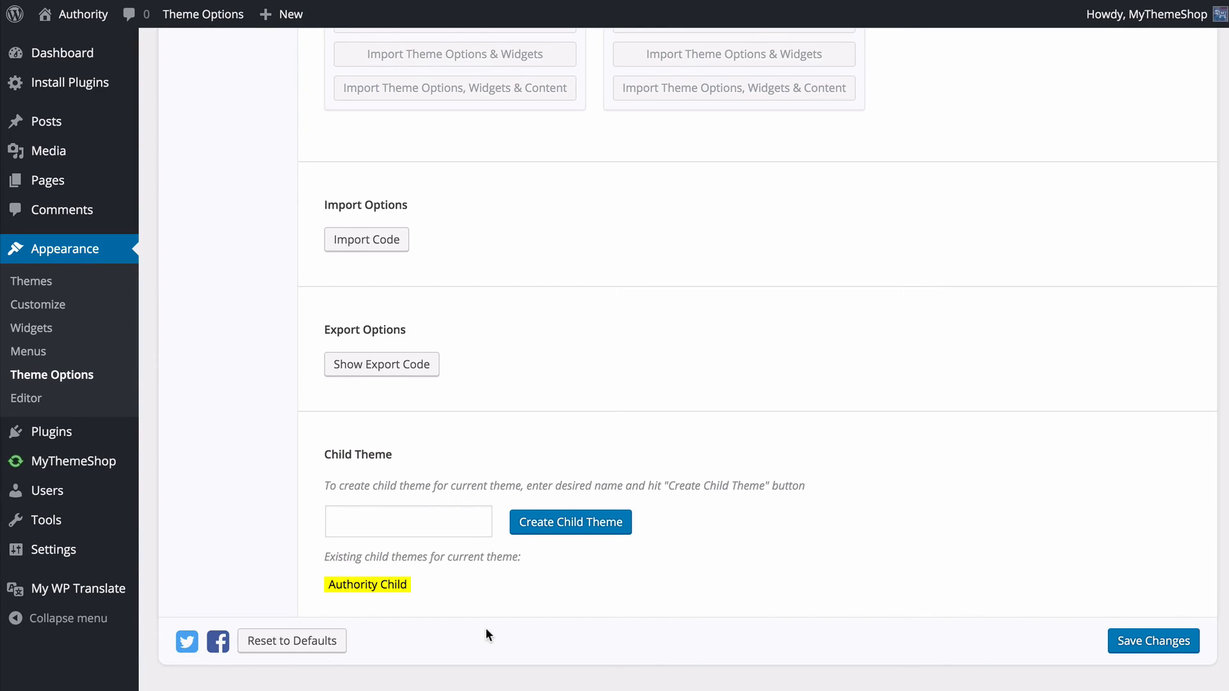
pyautogui.click(1132, 644)
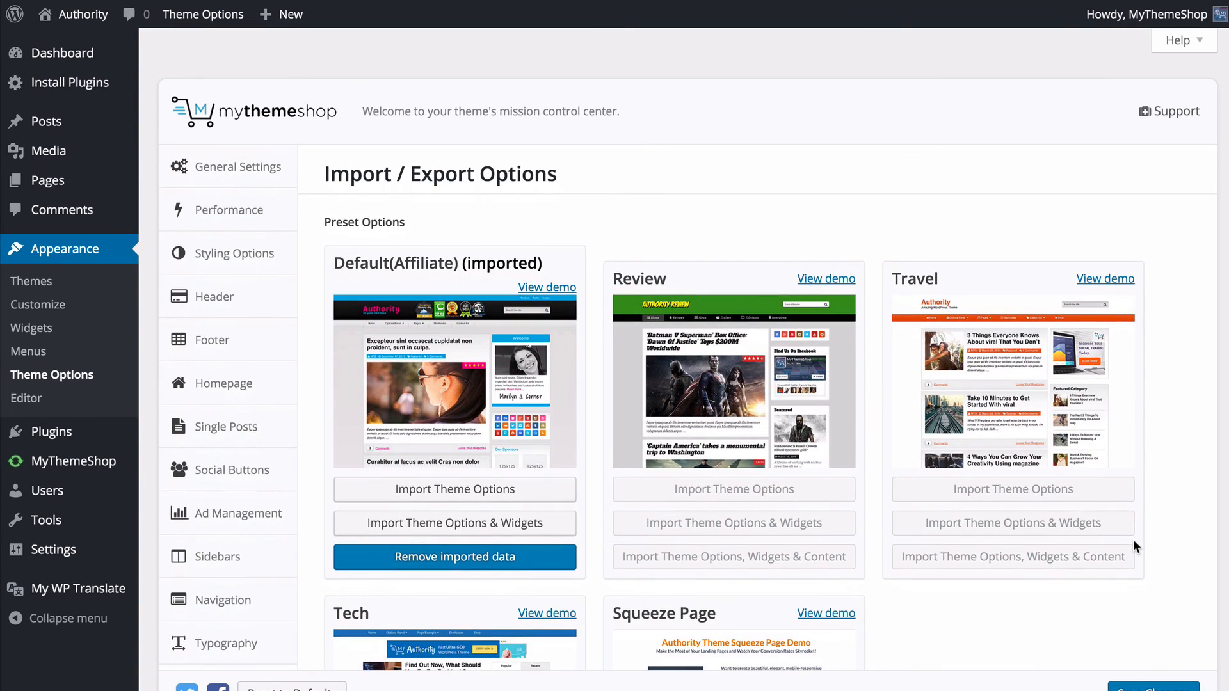
# - Open the site's widgets page and look through the available widgets
pyautogui.click(21, 334)
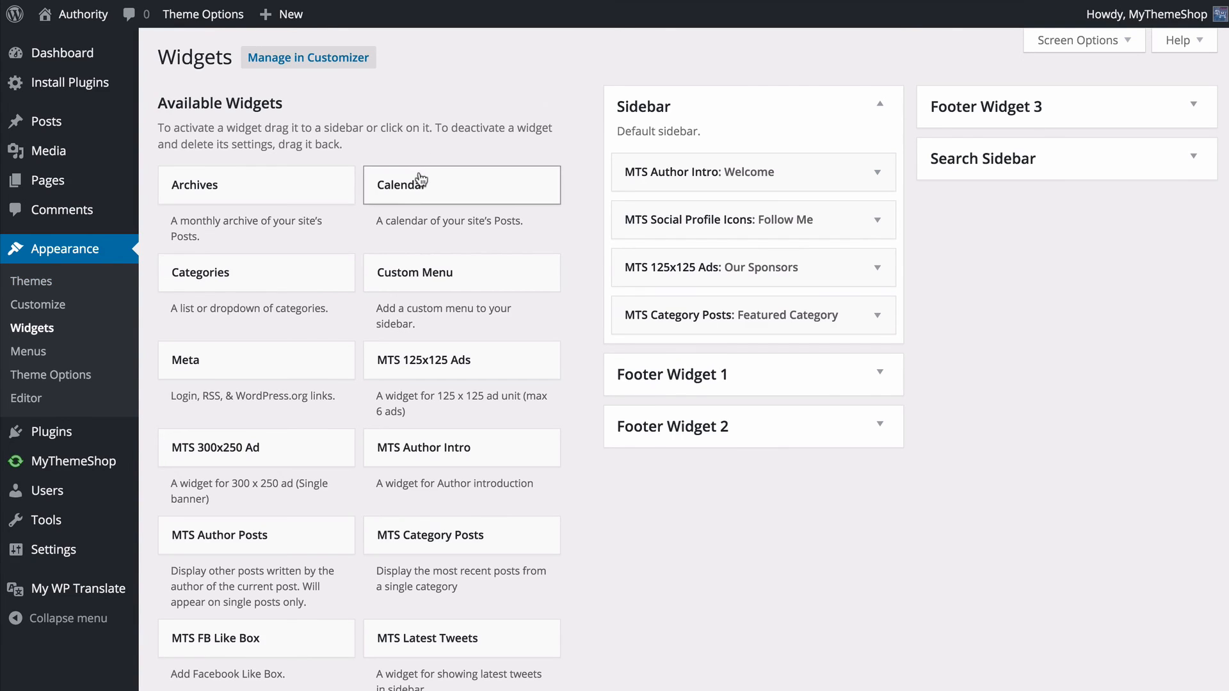
pyautogui.scroll(-5, 357, 200)
pyautogui.scroll(-6, 358, 203)
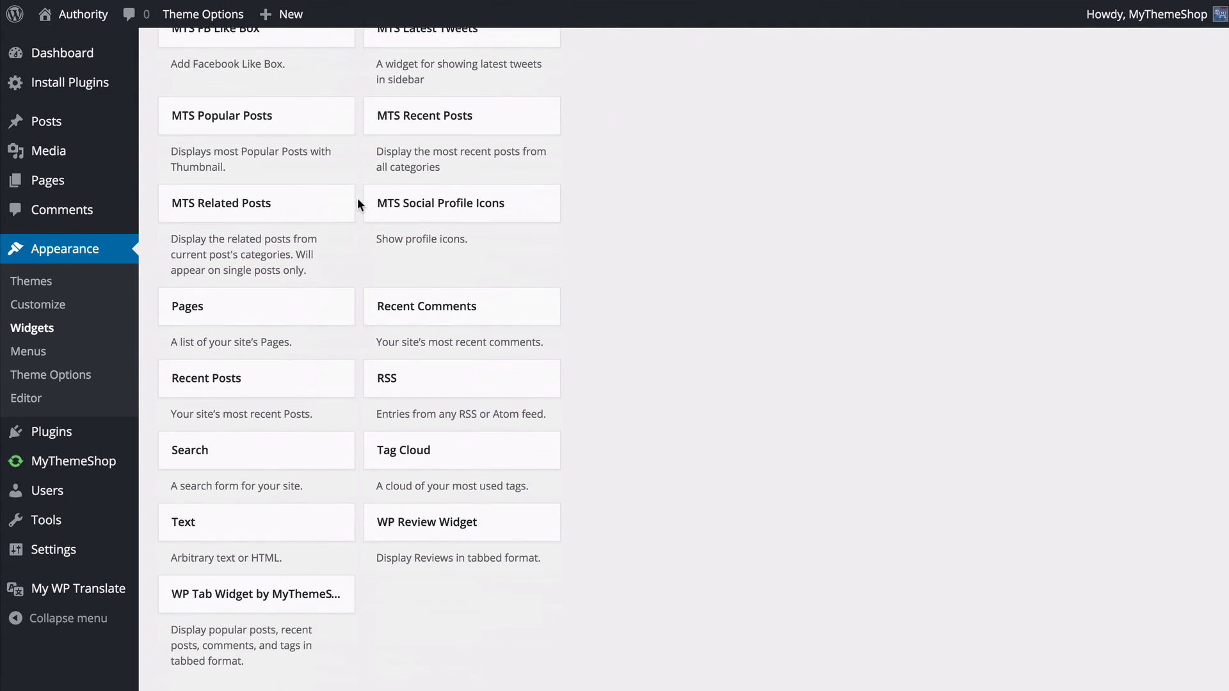
pyautogui.scroll(5, 357, 203)
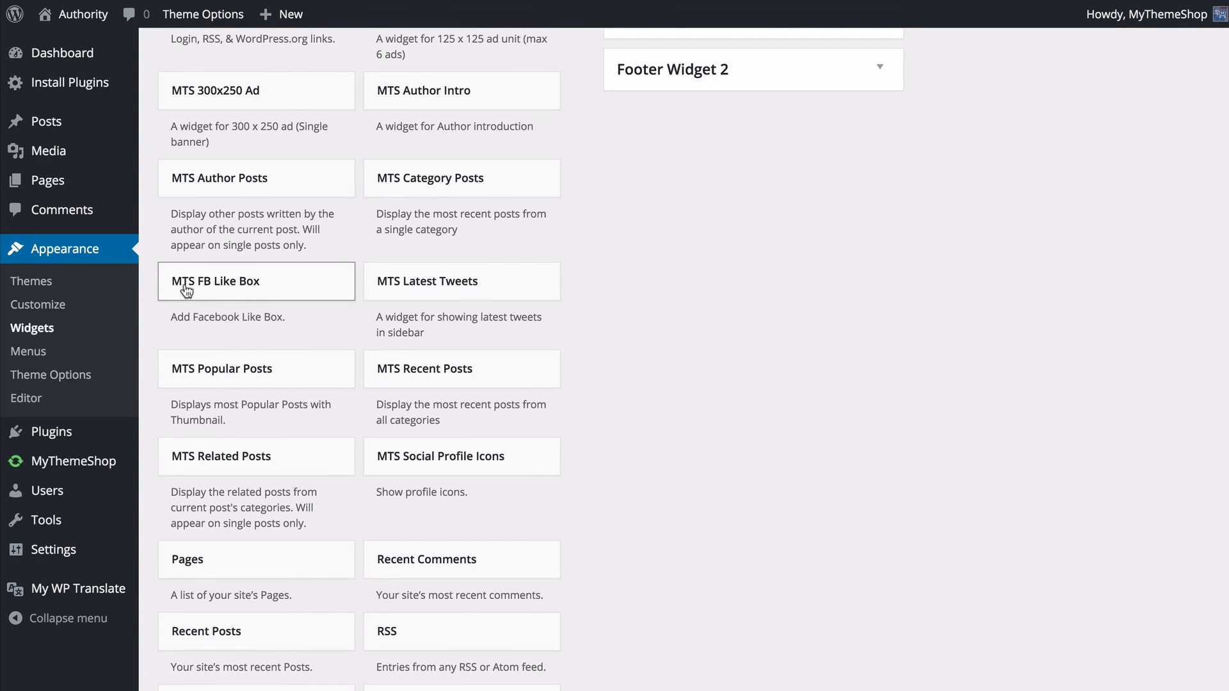
pyautogui.scroll(7, 343, 301)
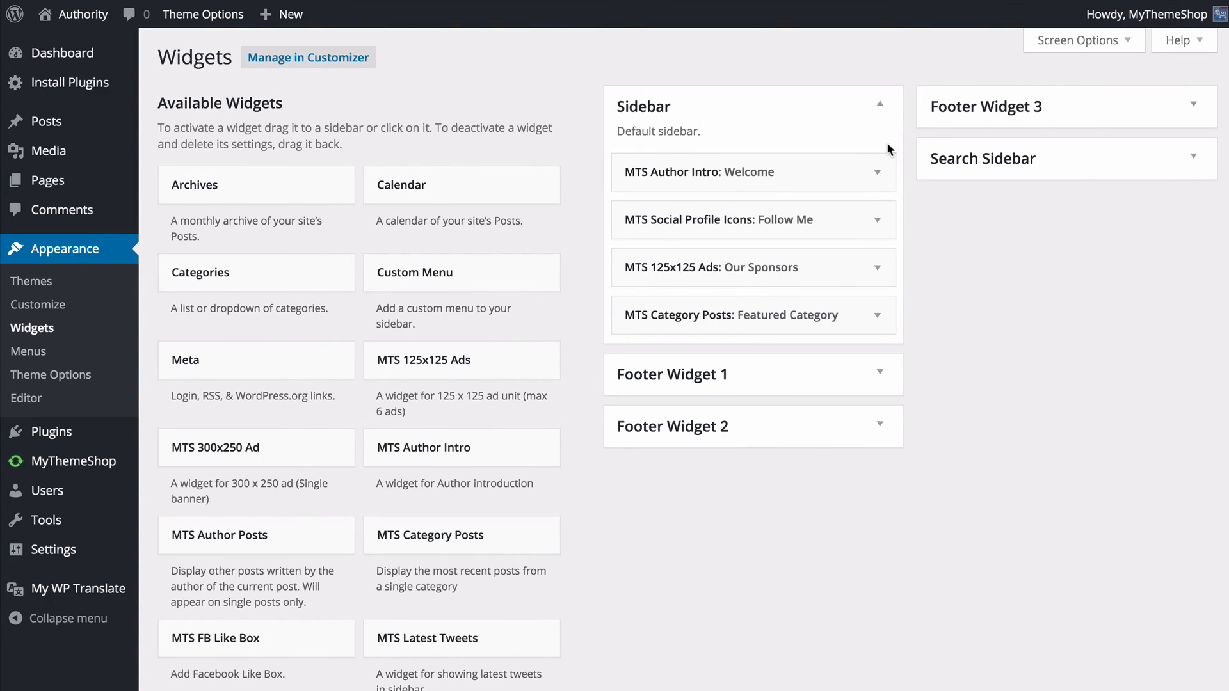
# - Expand the Footer Widget 1, Footer Widget 2, Footer Widget 3 and Search Sidebar areas to view their contents
pyautogui.click(774, 384)
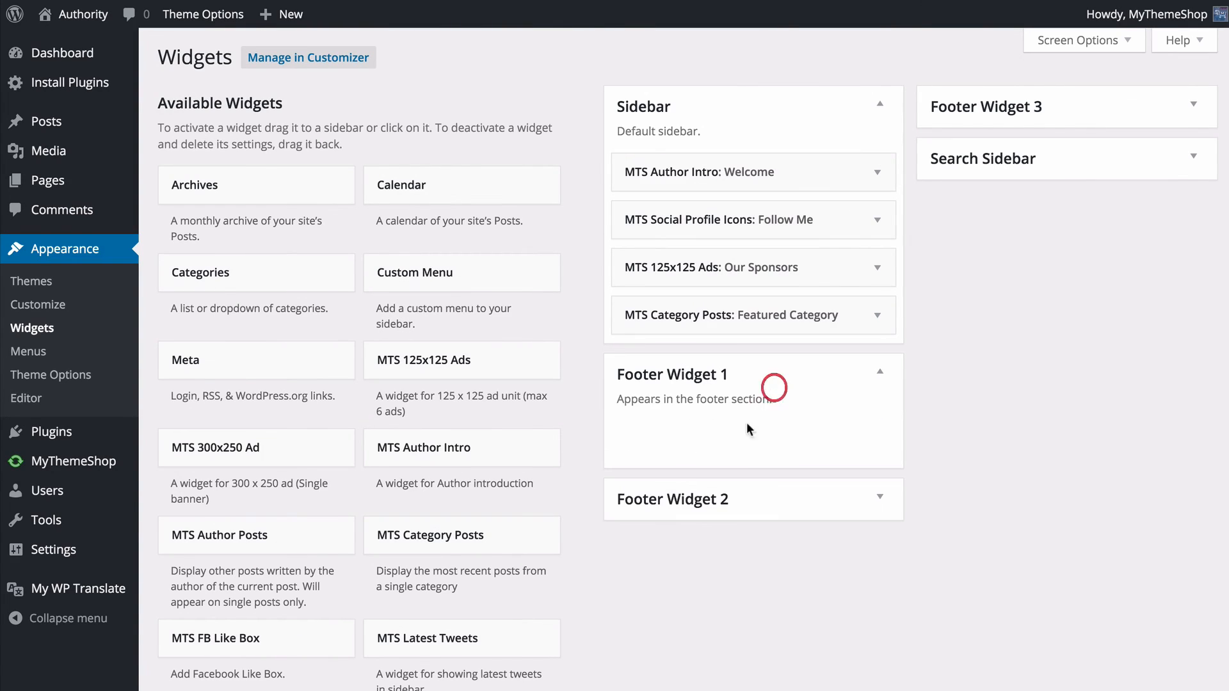
pyautogui.click(726, 498)
pyautogui.click(969, 108)
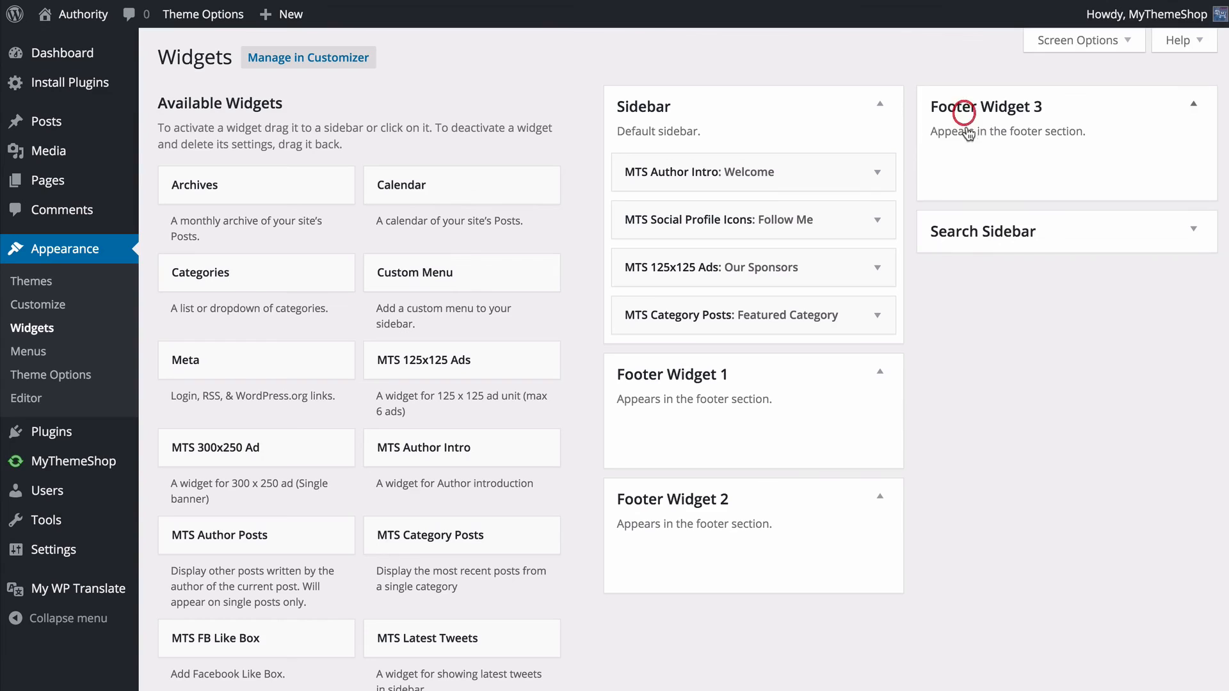
pyautogui.click(971, 245)
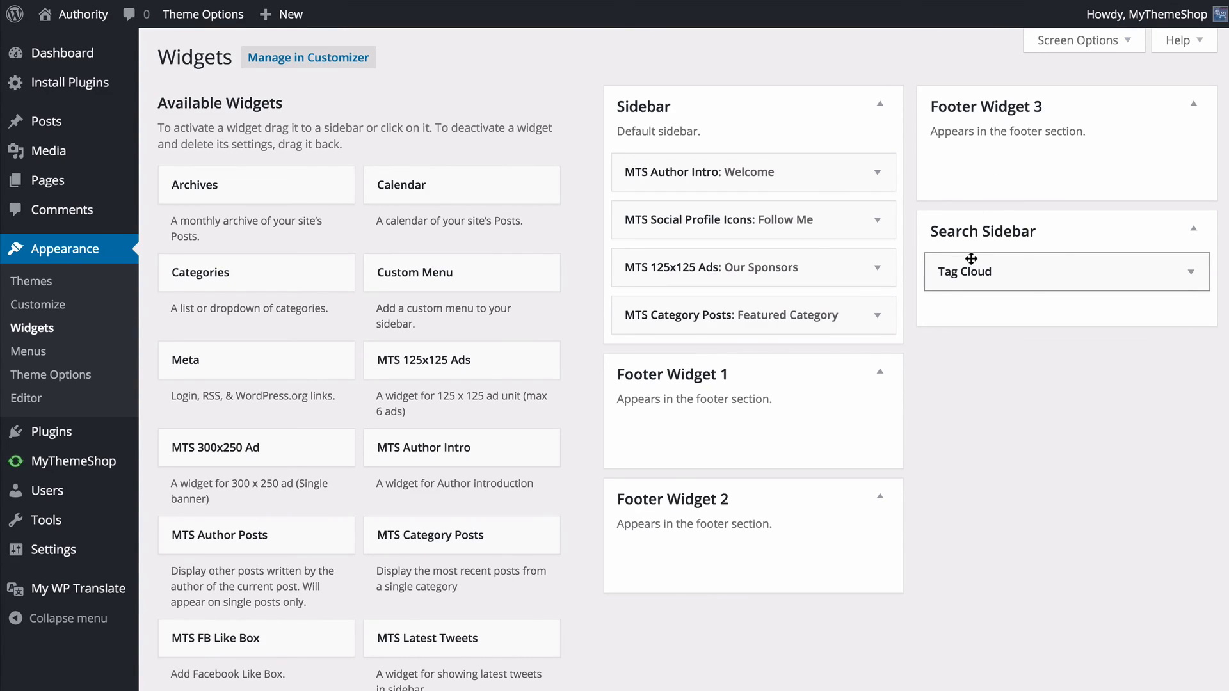
# - Add the MTS Popular Posts widget to the Sidebar below MTS Social Profile Icons, and check the Search Sidebar's Tag Cloud settings
pyautogui.scroll(-1, 558, 240)
pyautogui.scroll(-3, 559, 238)
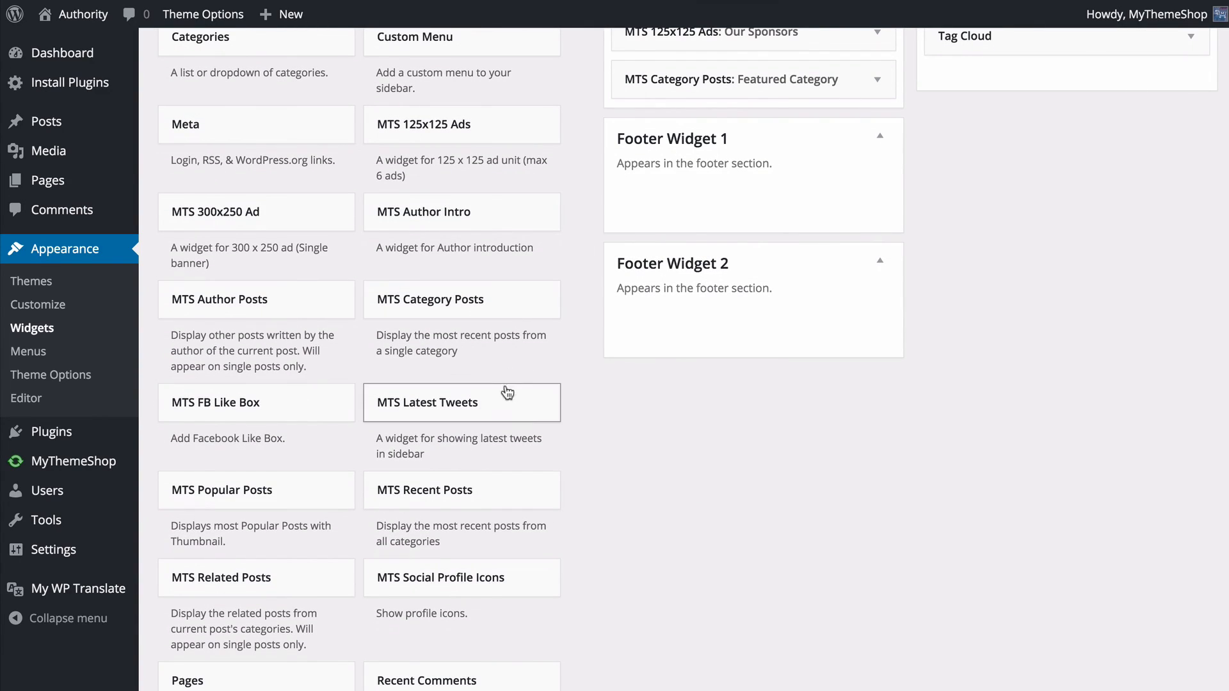
pyautogui.moveTo(307, 499); pyautogui.dragTo(777, 220)
pyautogui.scroll(4, 345, 456)
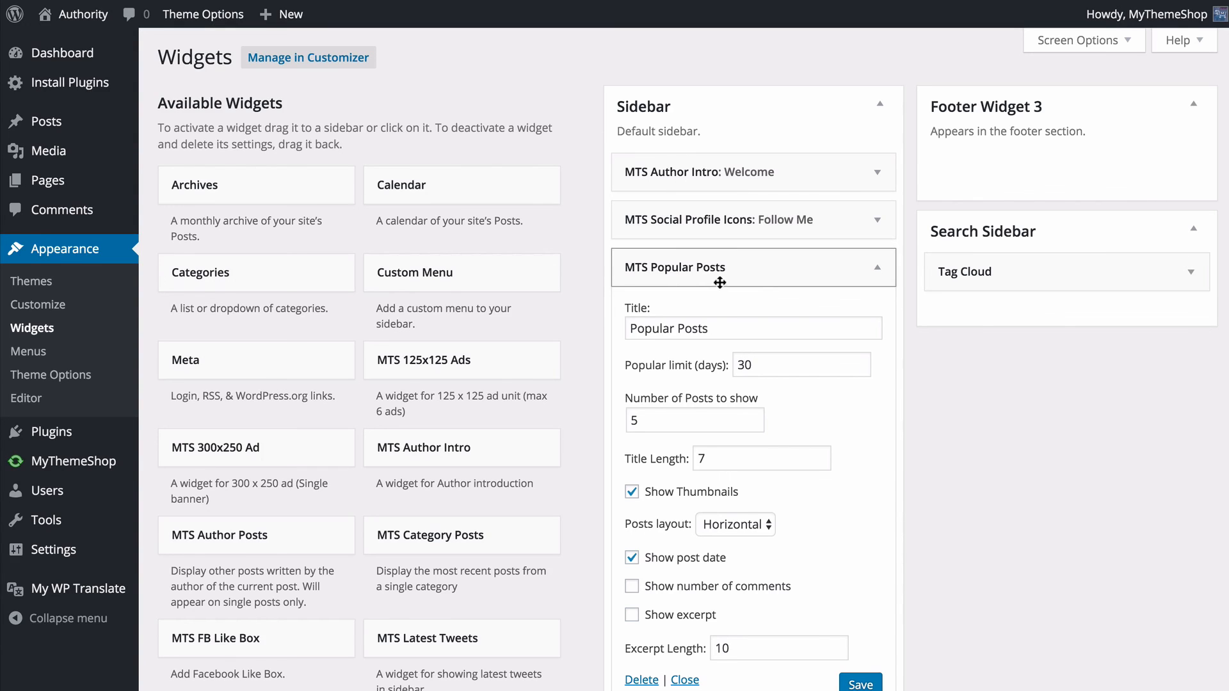
pyautogui.scroll(-5, 752, 297)
pyautogui.scroll(1, 701, 132)
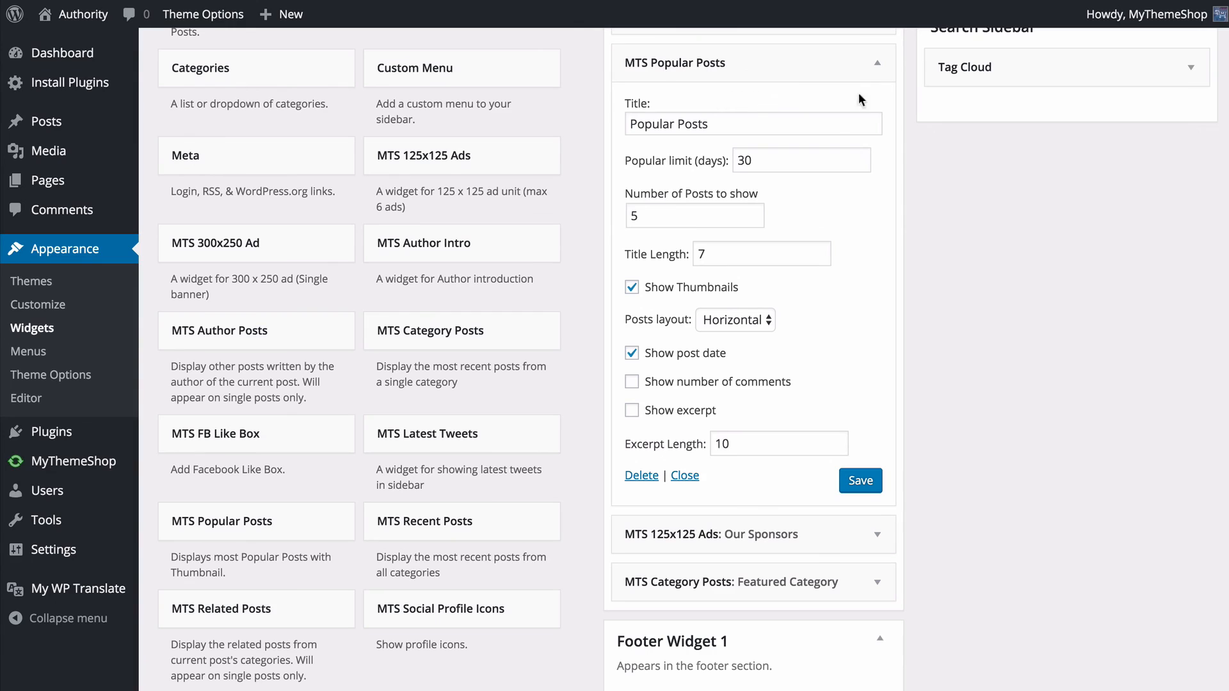
pyautogui.scroll(1, 1152, 96)
pyautogui.click(1195, 99)
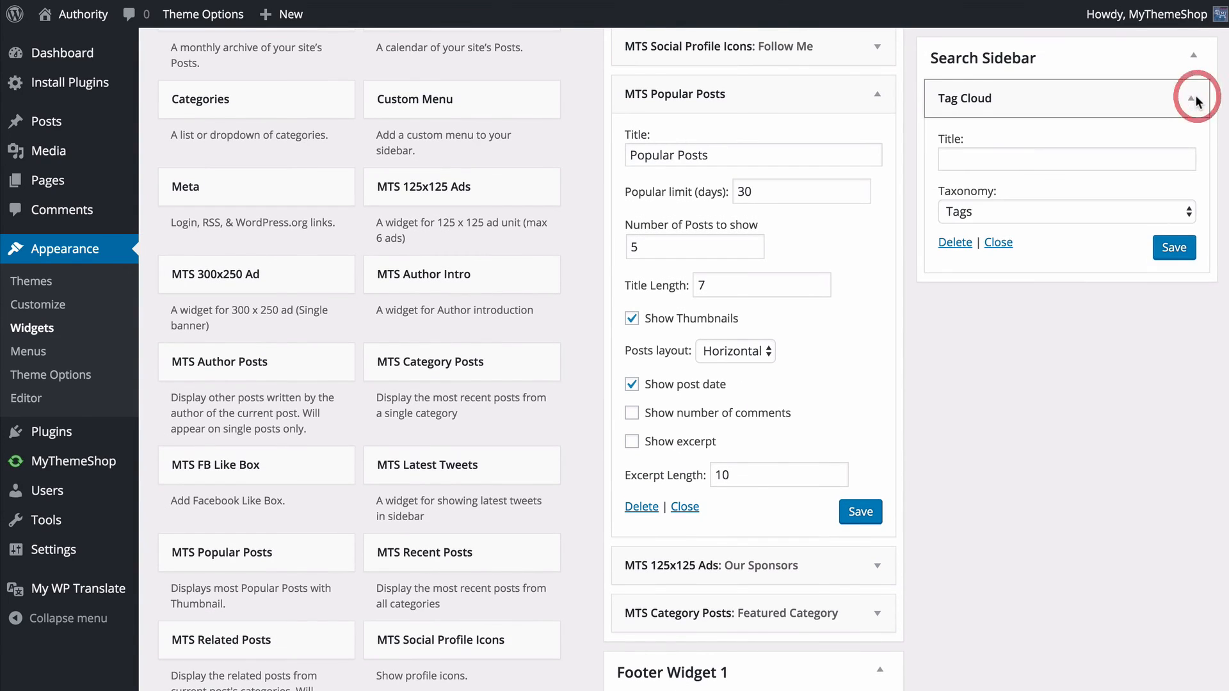
pyautogui.click(1195, 99)
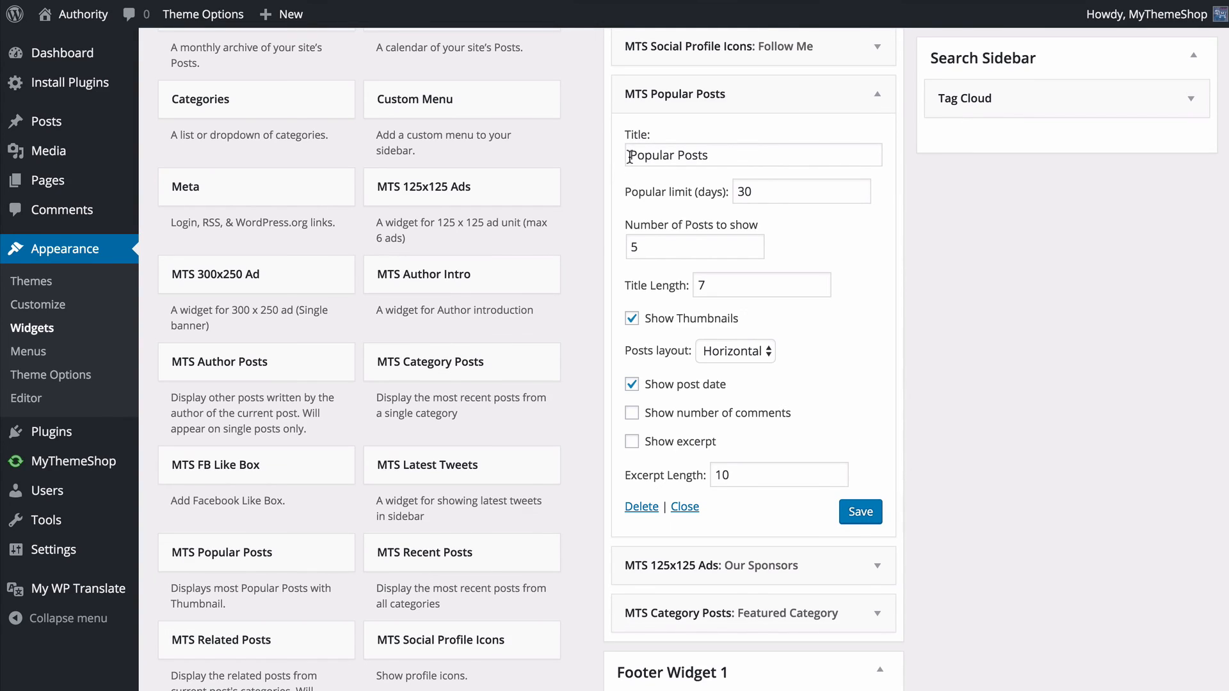
# - Set the MTS Popular Posts widget's popular limit to 200 days, check its post count, layout and date options, and save it
pyautogui.doubleClick(783, 196)
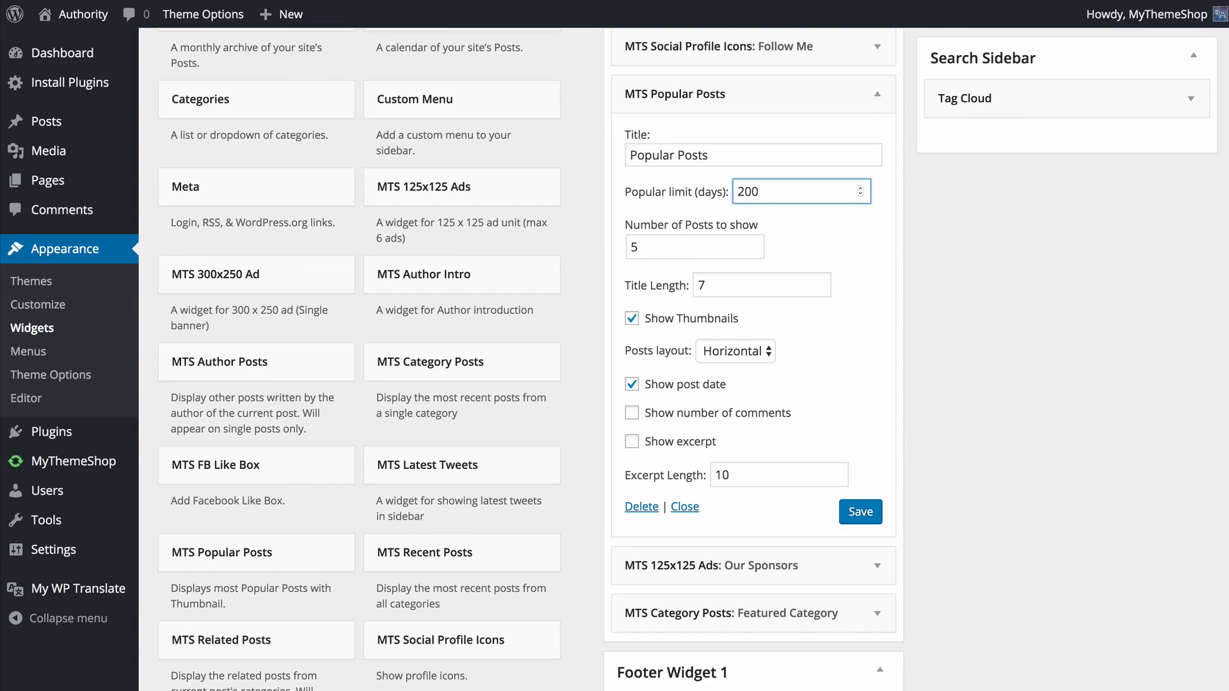
pyautogui.click(699, 248)
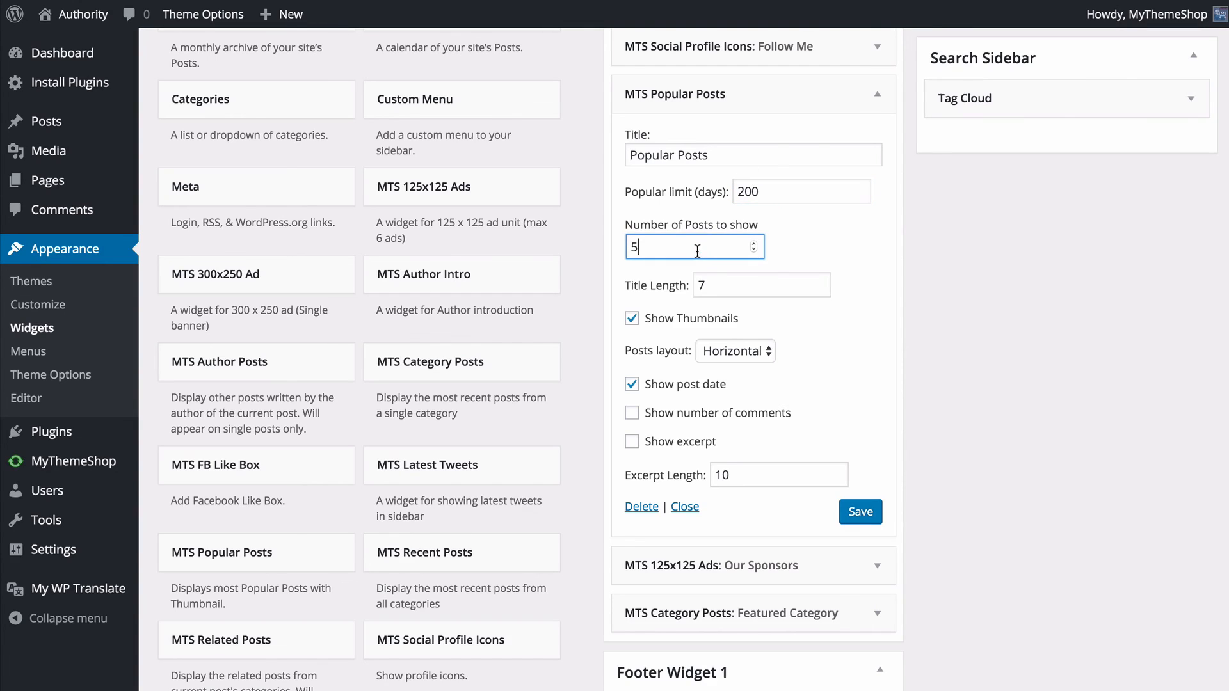
pyautogui.click(720, 283)
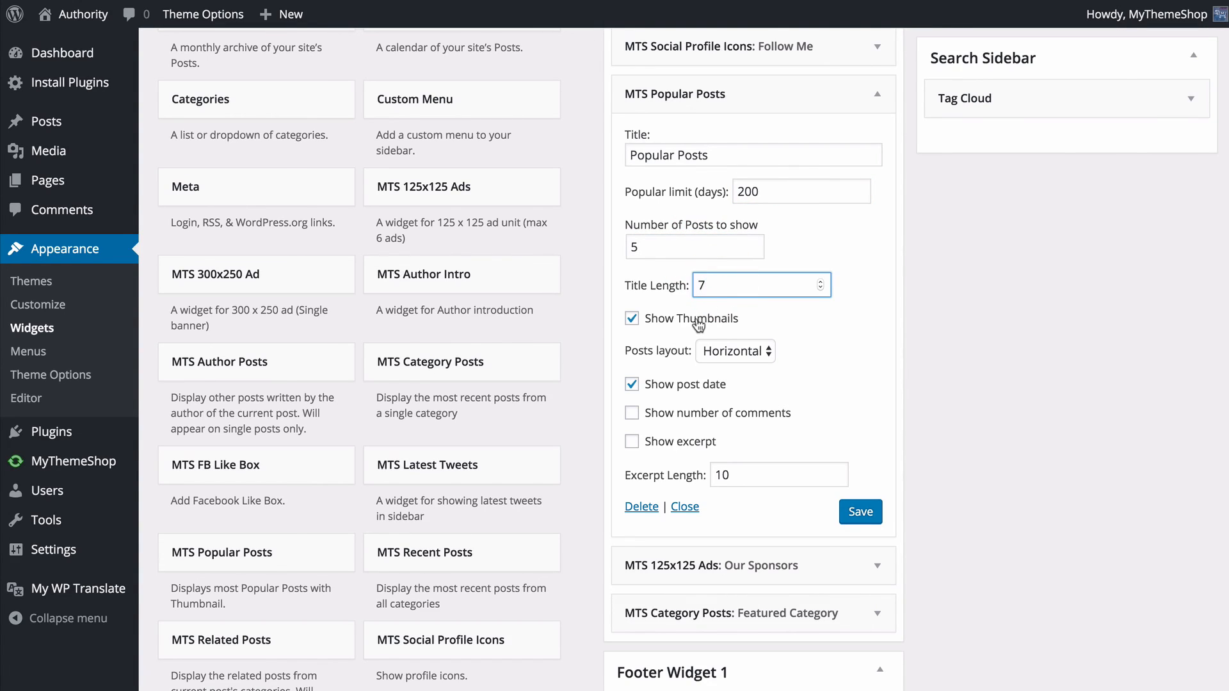
pyautogui.click(736, 356)
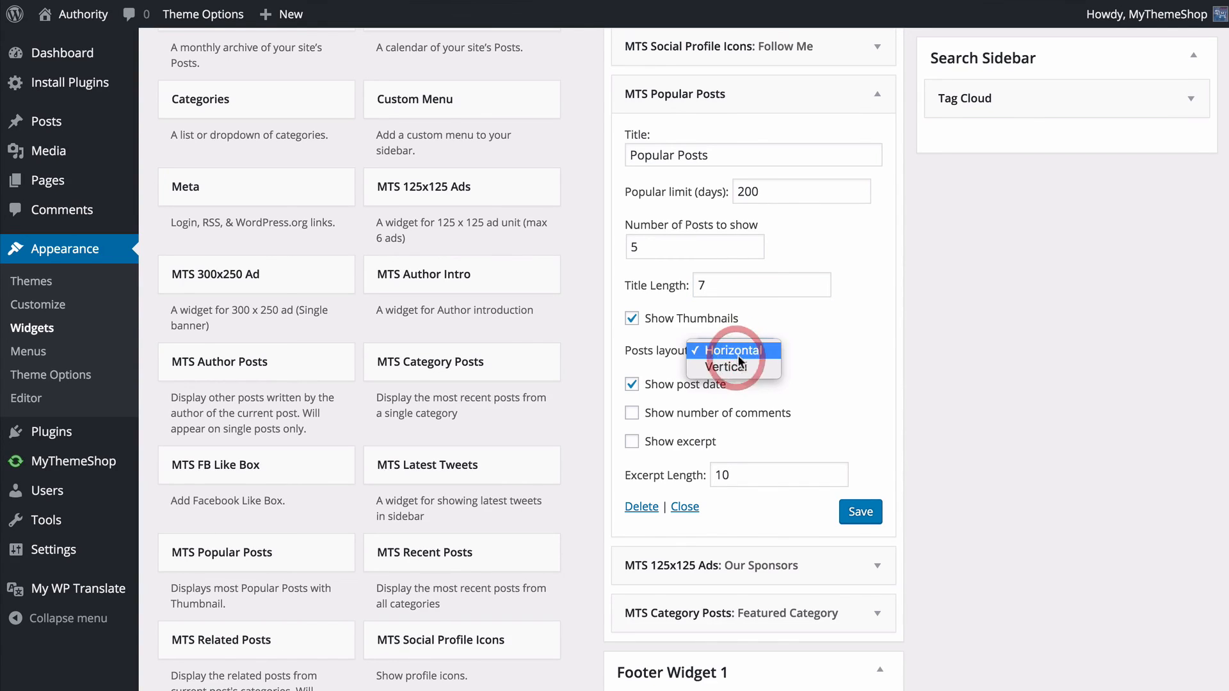
pyautogui.click(834, 364)
pyautogui.click(673, 386)
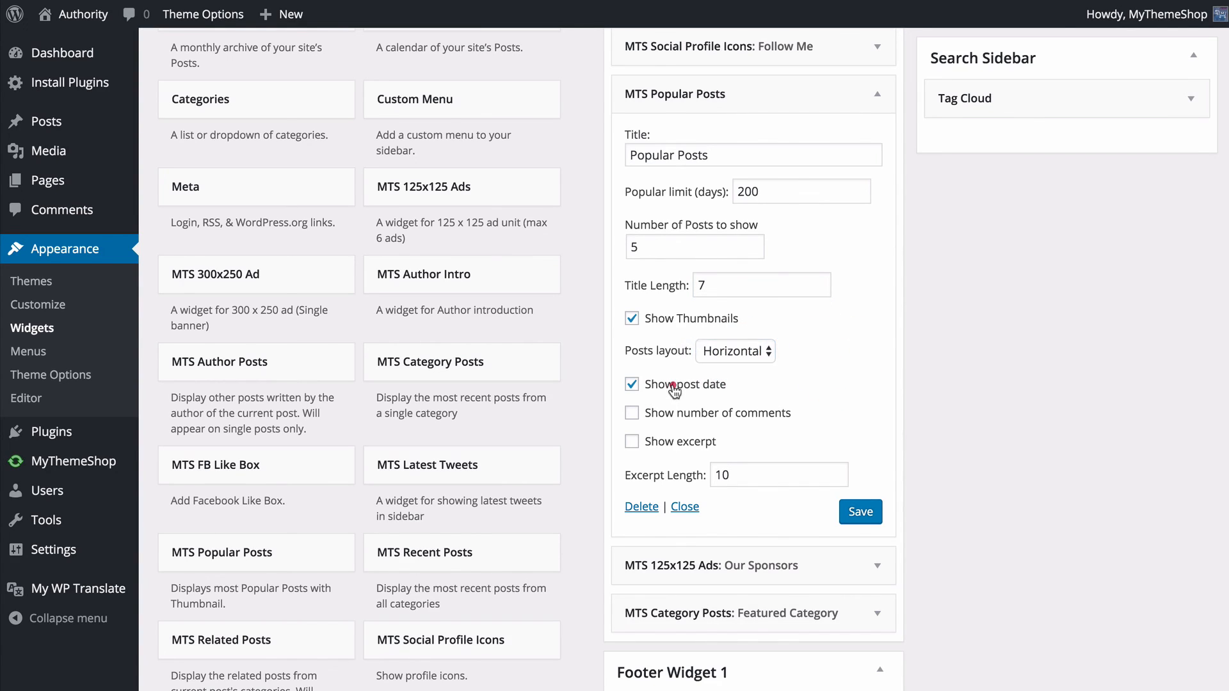
pyautogui.click(675, 386)
pyautogui.click(861, 511)
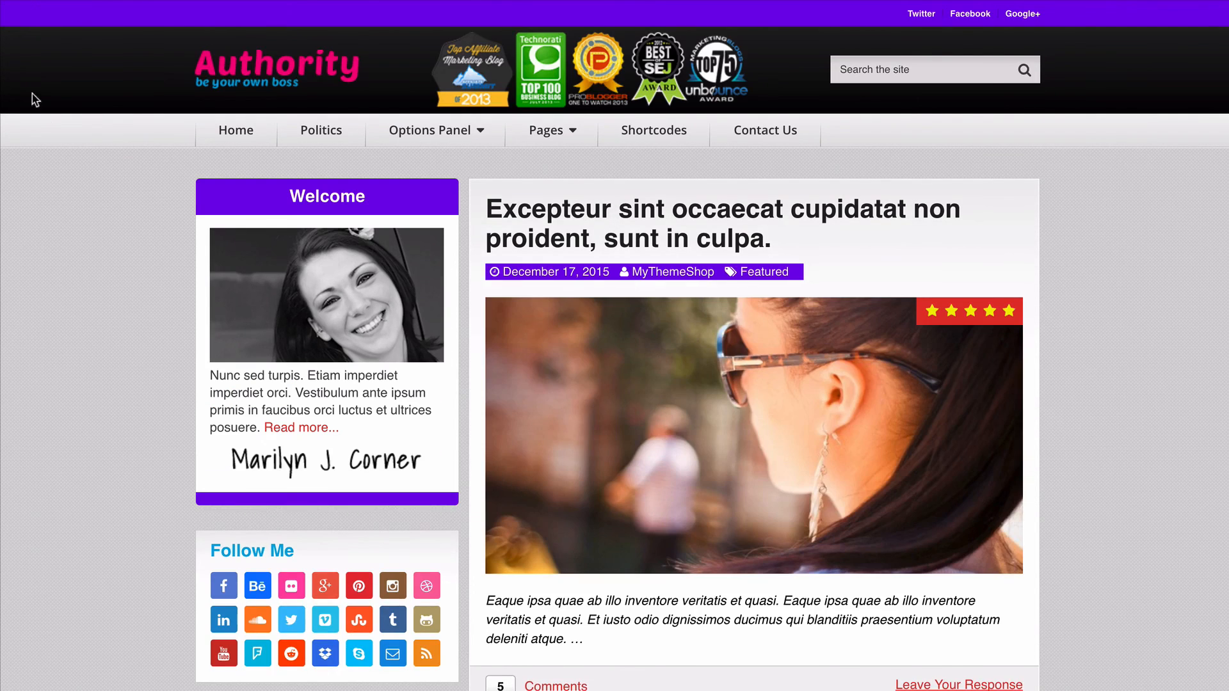
# - Move the MTS Popular Posts widget below MTS 125x125 Ads in the Sidebar, and reload the site to check the widget order
pyautogui.scroll(-8, 51, 144)
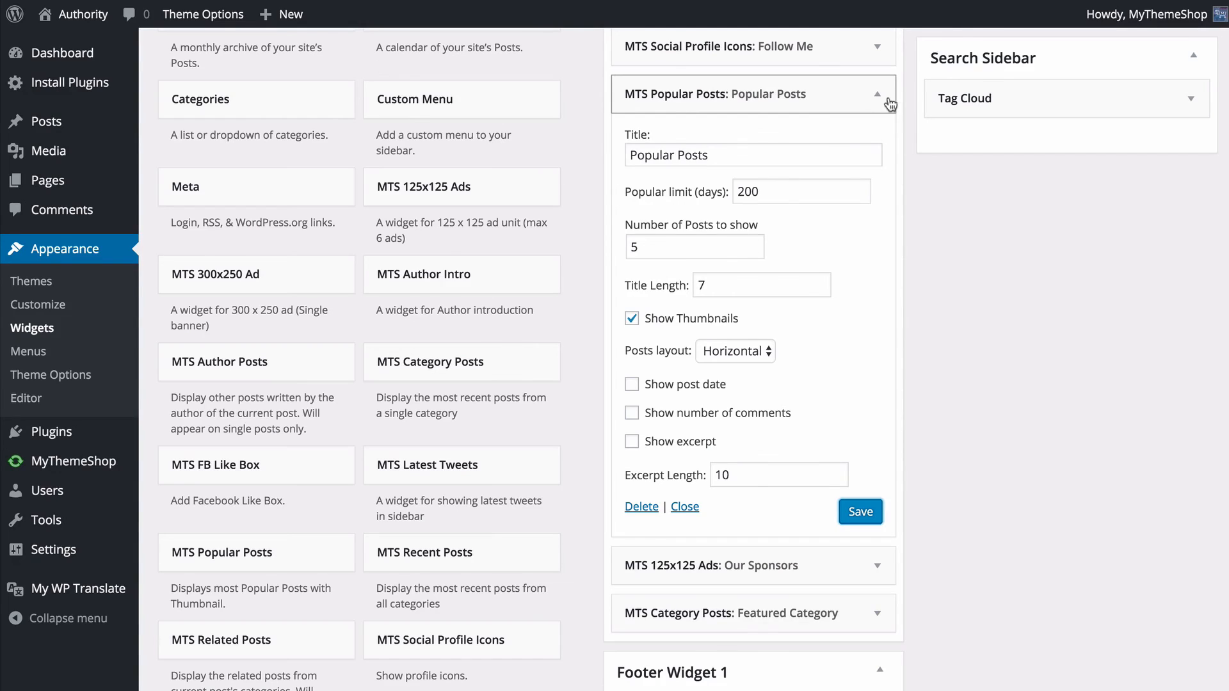
pyautogui.click(877, 94)
pyautogui.scroll(1, 900, 169)
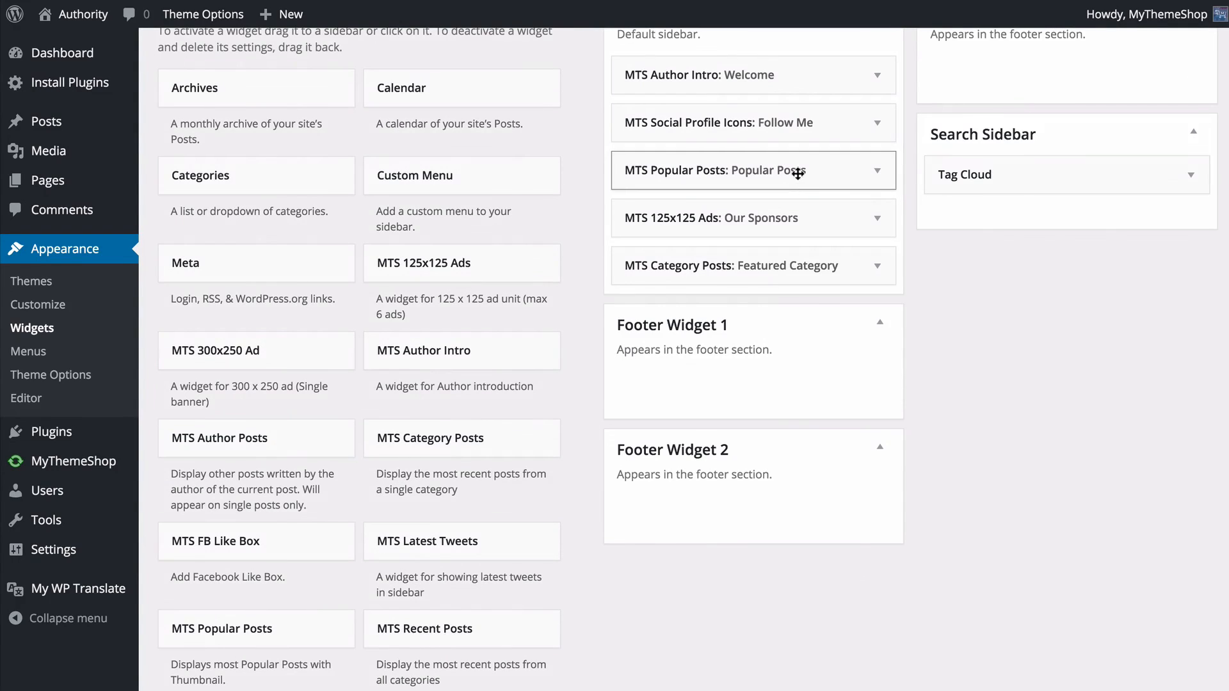
pyautogui.moveTo(791, 170); pyautogui.dragTo(794, 231)
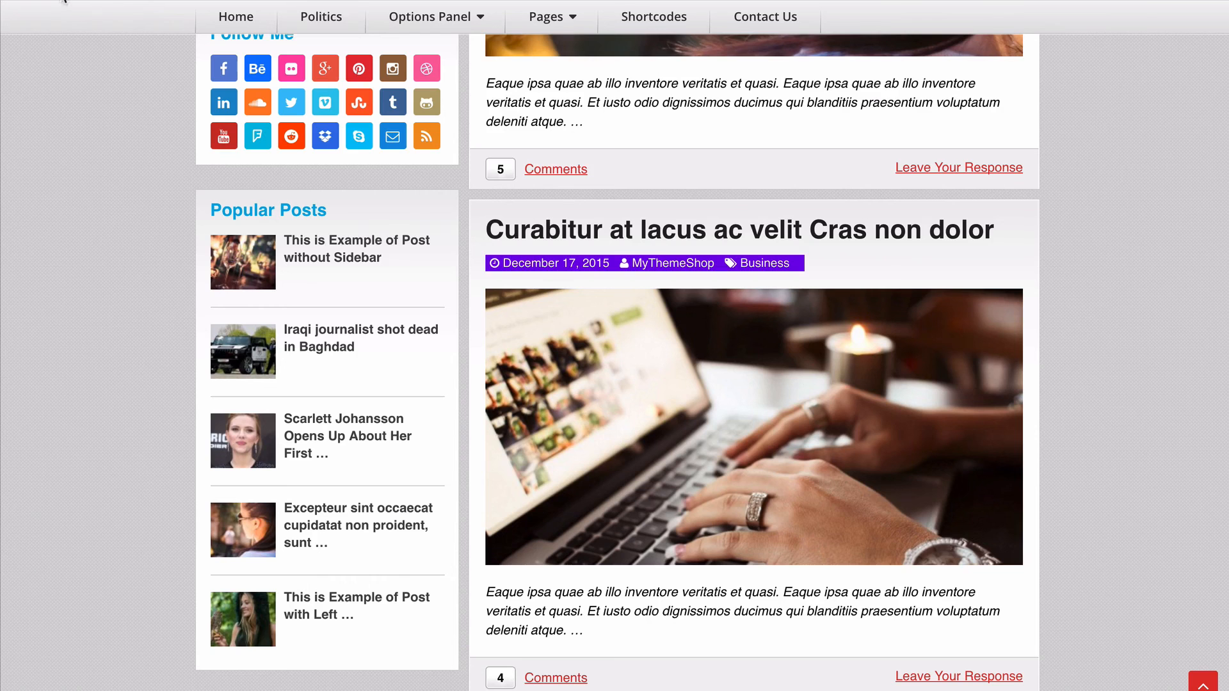
pyautogui.press('super+r')
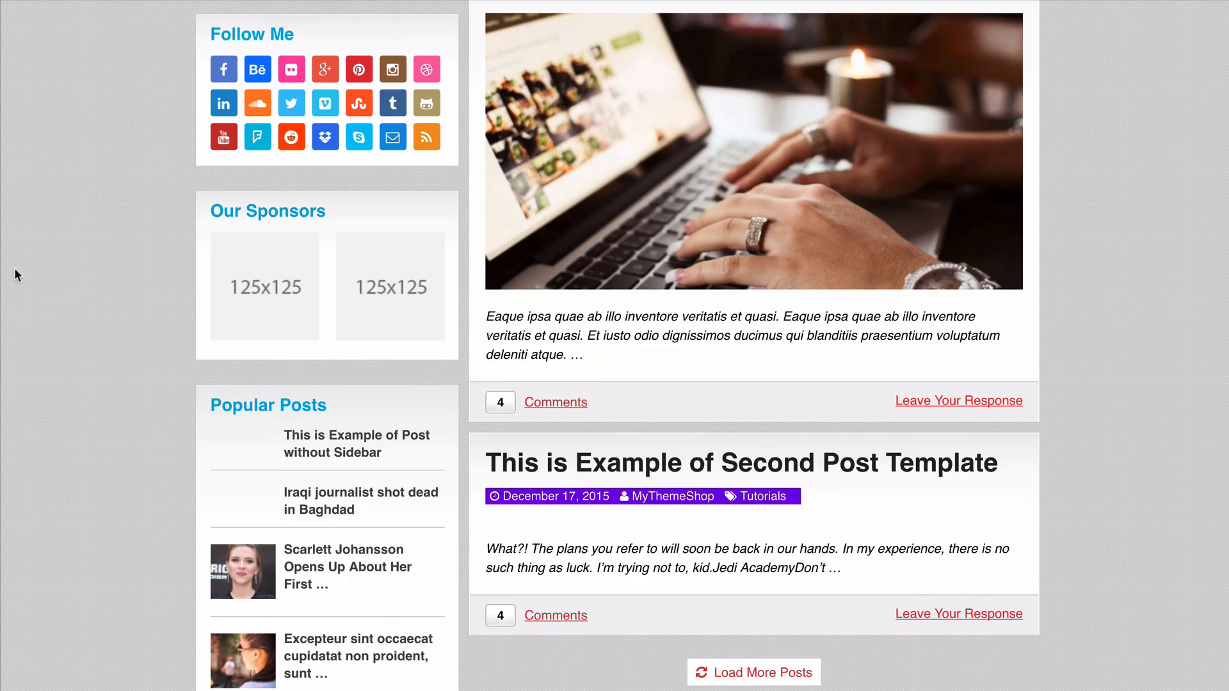
pyautogui.scroll(-3, 174, 308)
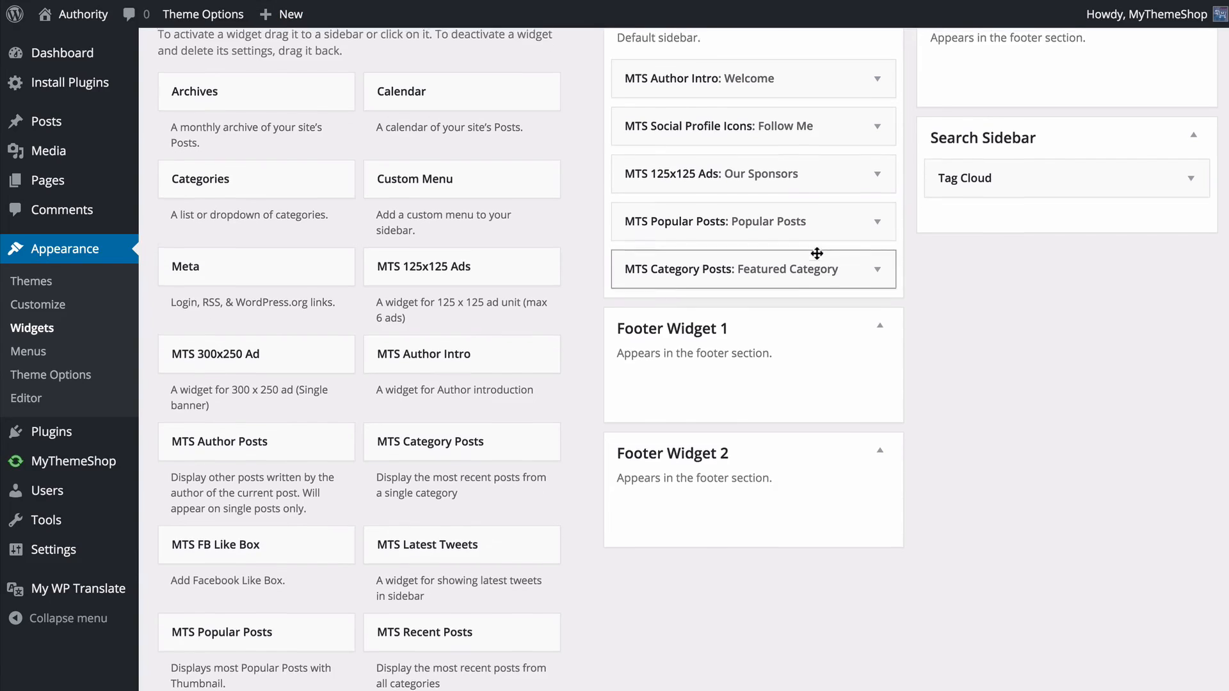
pyautogui.scroll(1, 817, 253)
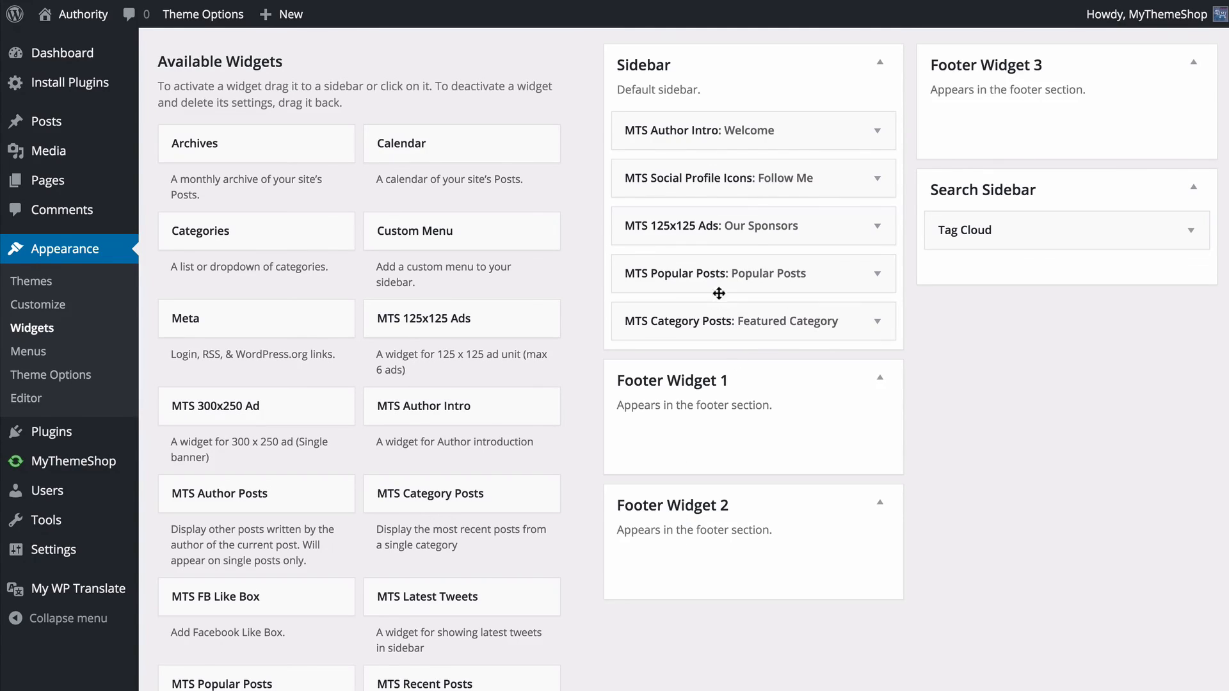
# - Move MTS Popular Posts to Footer Widget 1, MTS Category Posts to Footer Widget 2 and MTS Social Profile Icons to Footer Widget 3, and check the site
pyautogui.moveTo(725, 282); pyautogui.dragTo(729, 414)
pyautogui.moveTo(729, 276); pyautogui.dragTo(730, 521)
pyautogui.moveTo(826, 176); pyautogui.dragTo(1106, 111)
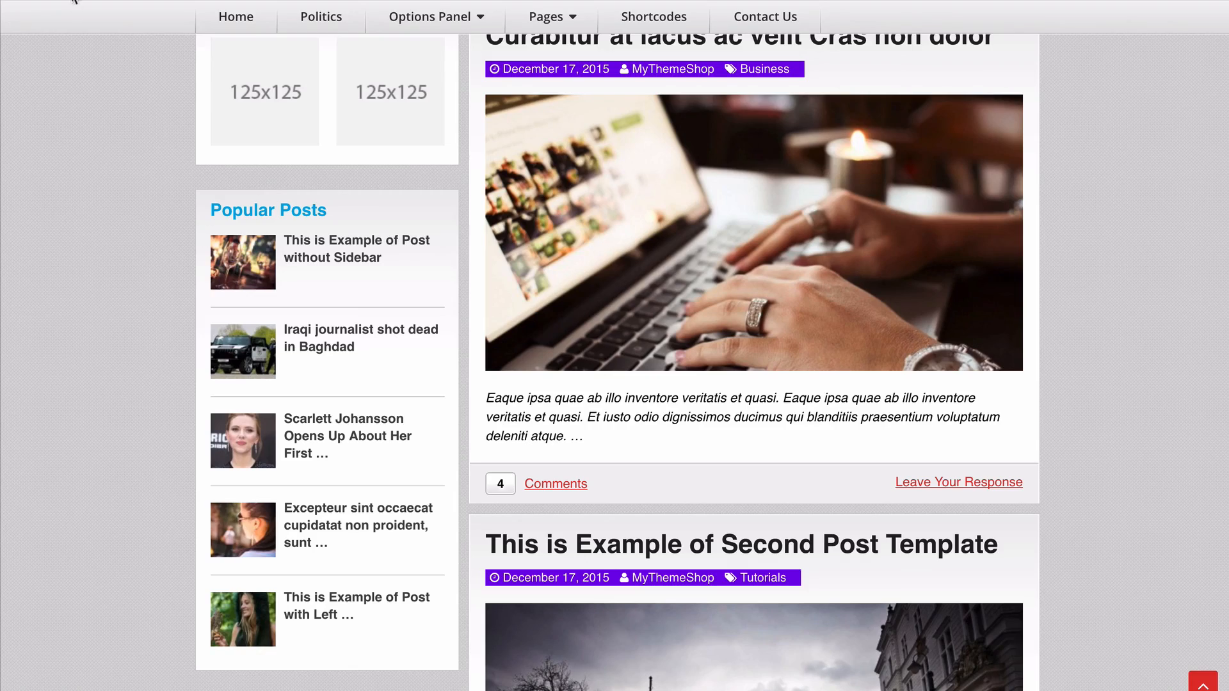
pyautogui.click(72, 1)
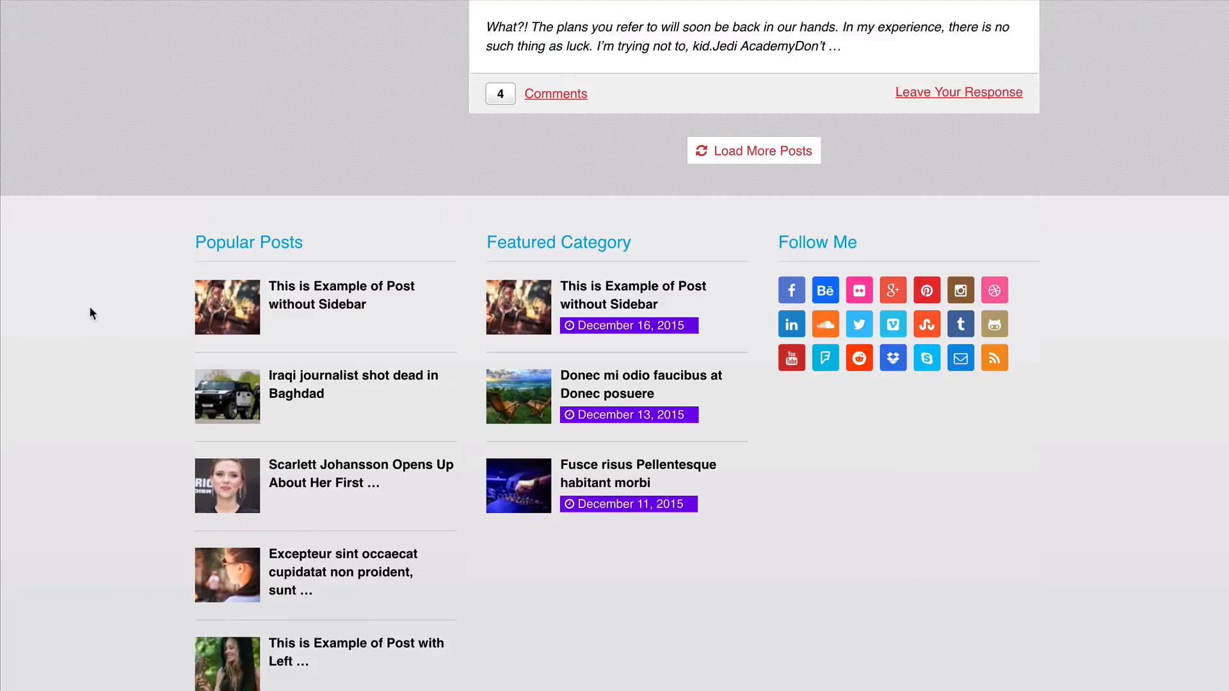
pyautogui.scroll(-2, 90, 312)
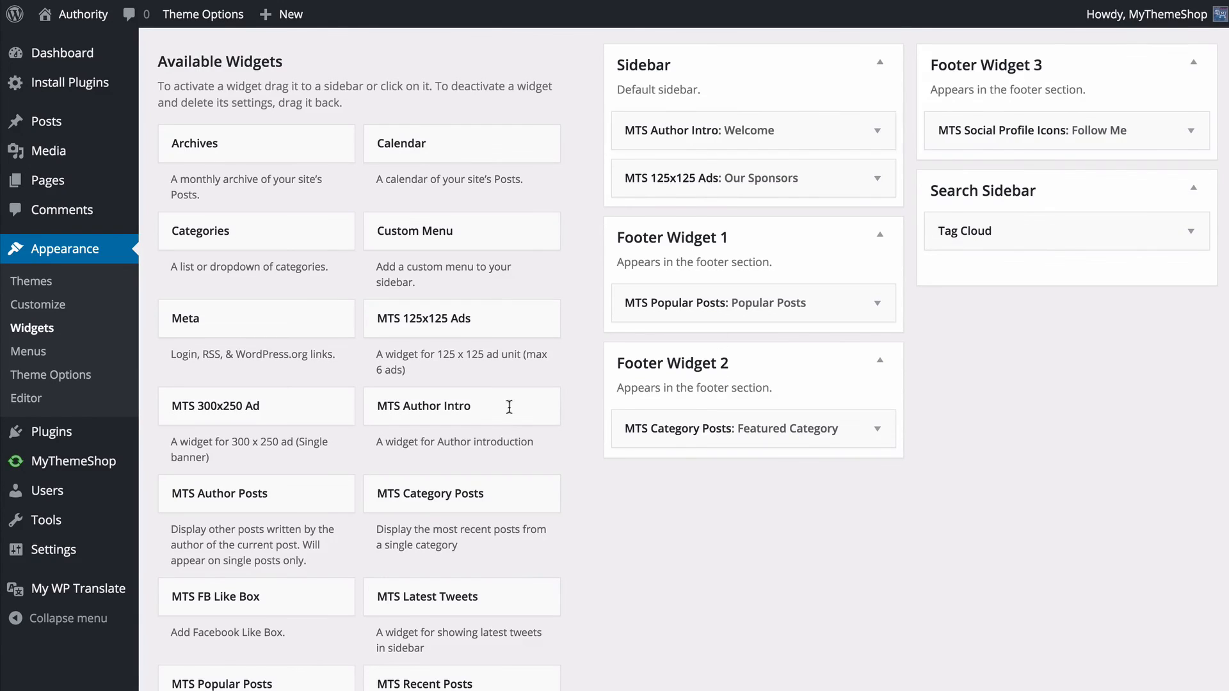
pyautogui.scroll(-4, 507, 404)
pyautogui.scroll(5, 509, 387)
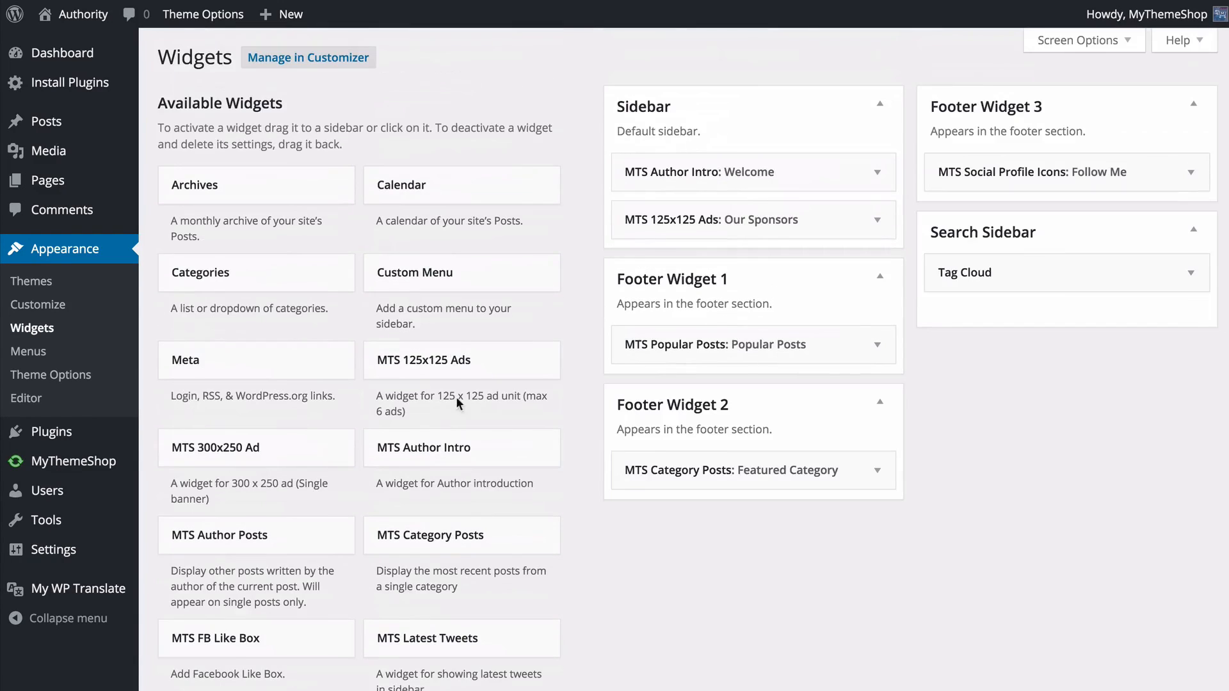